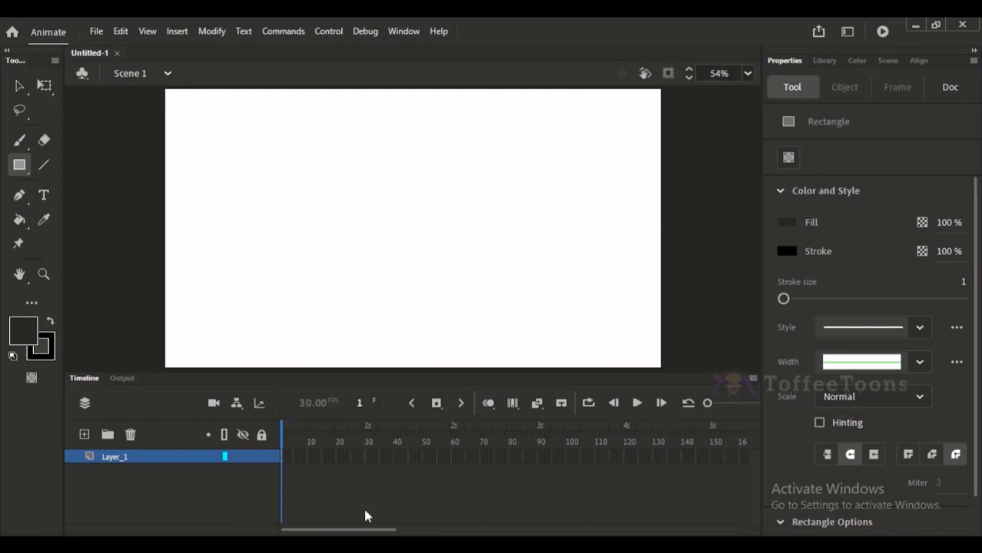
pyautogui.moveTo(277, 530)
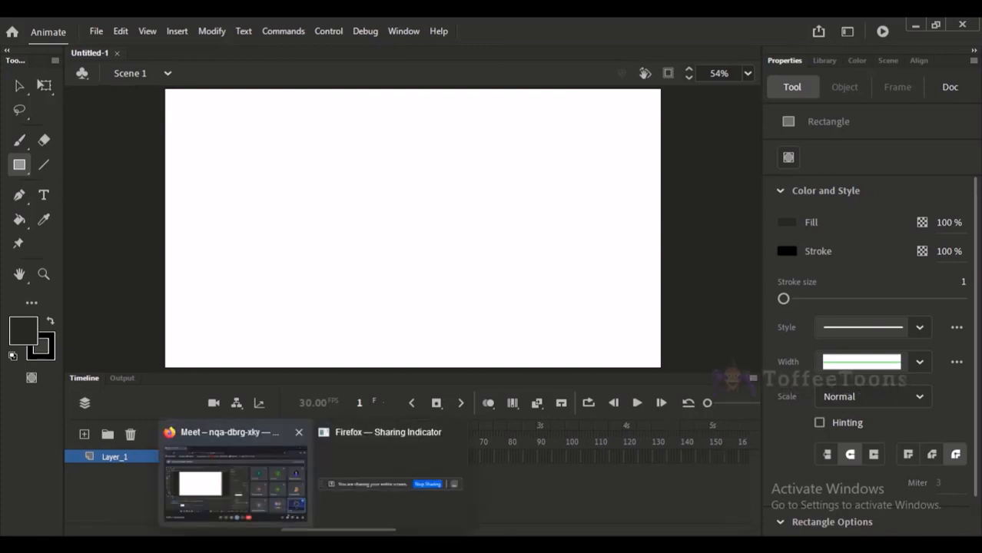
pyautogui.click(265, 487)
pyautogui.click(409, 549)
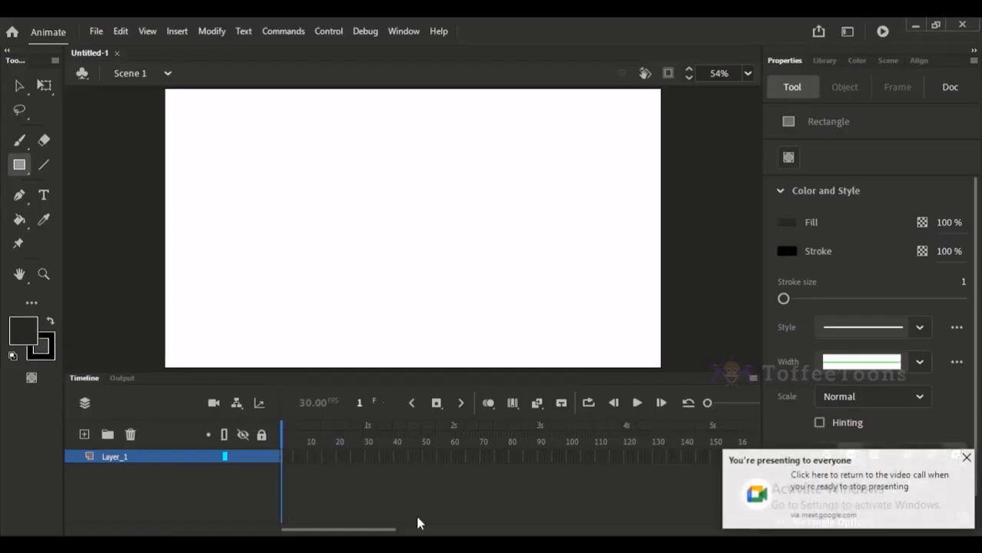
pyautogui.click(965, 458)
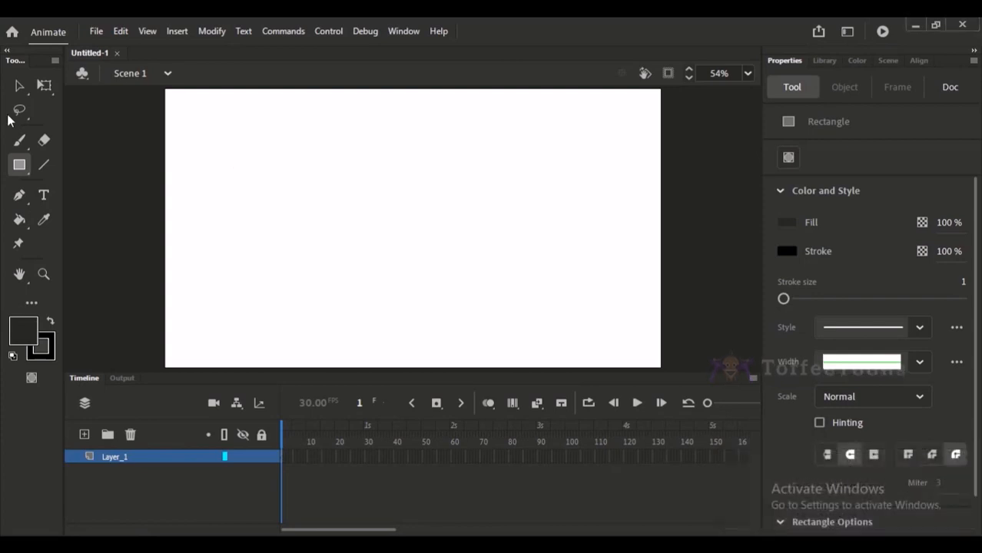
# Draw a circle about 346 px in diameter near the middle of the stage with the Oval tool.
pyautogui.click(20, 165)
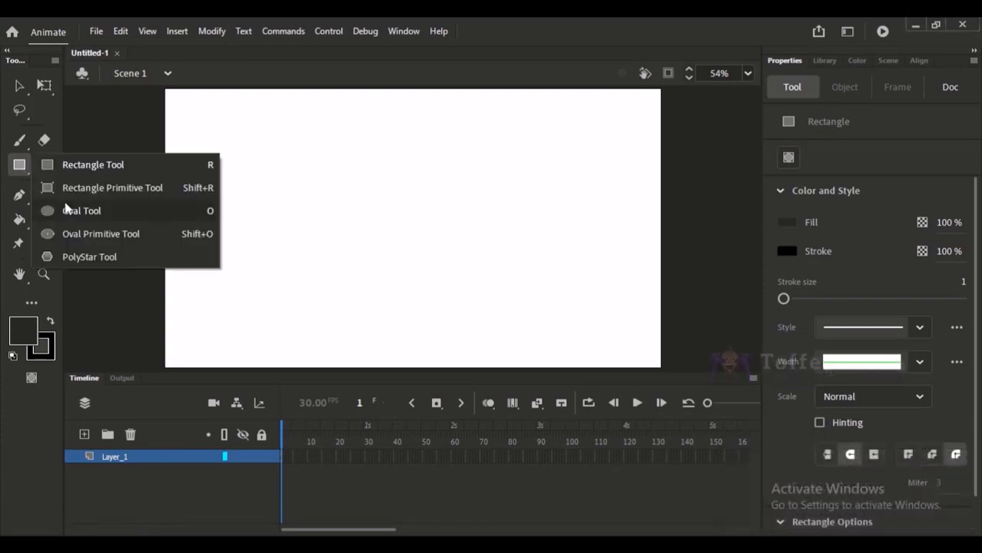
pyautogui.click(67, 211)
pyautogui.moveTo(334, 153); pyautogui.dragTo(464, 287)
# Change the circle's fill to the muted red solid color B85A5A.
pyautogui.click(21, 86)
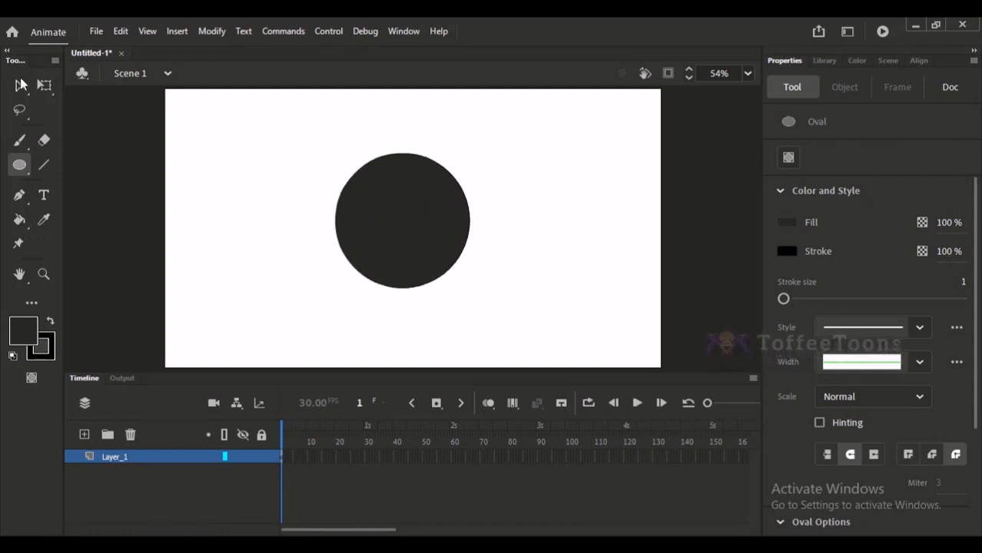
pyautogui.click(386, 209)
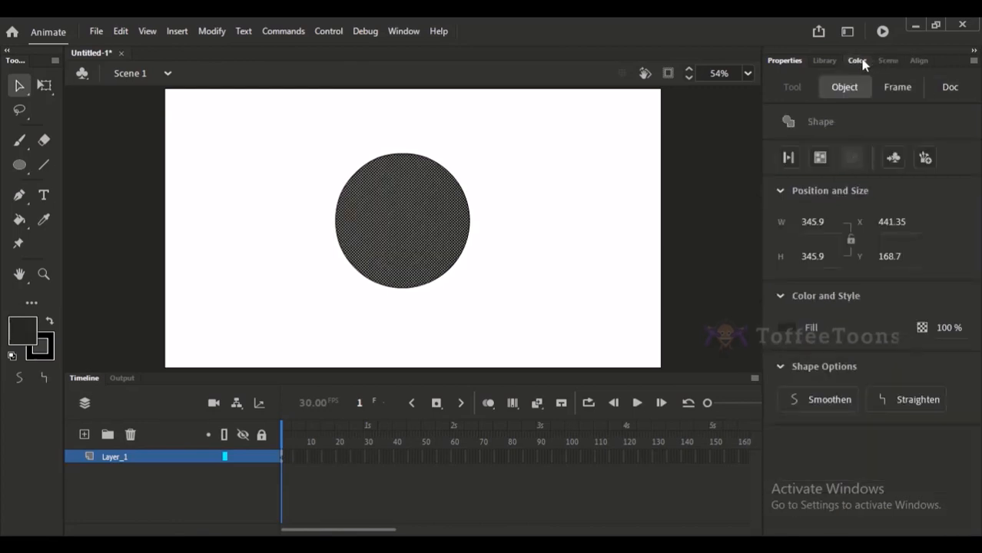
pyautogui.click(858, 60)
pyautogui.moveTo(807, 218); pyautogui.dragTo(828, 179)
pyautogui.click(573, 139)
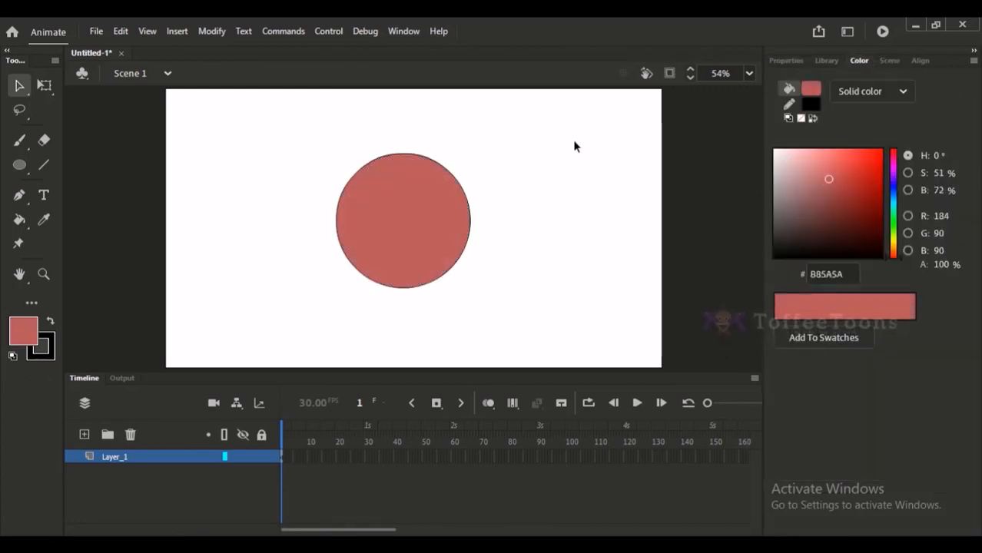
pyautogui.moveTo(276, 116); pyautogui.dragTo(484, 314)
pyautogui.click(515, 255)
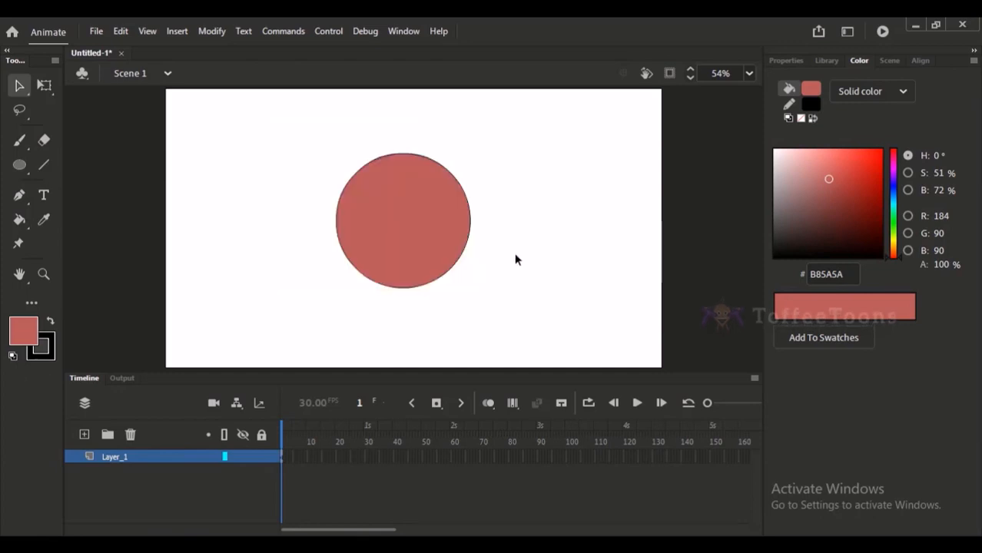
pyautogui.click(463, 256)
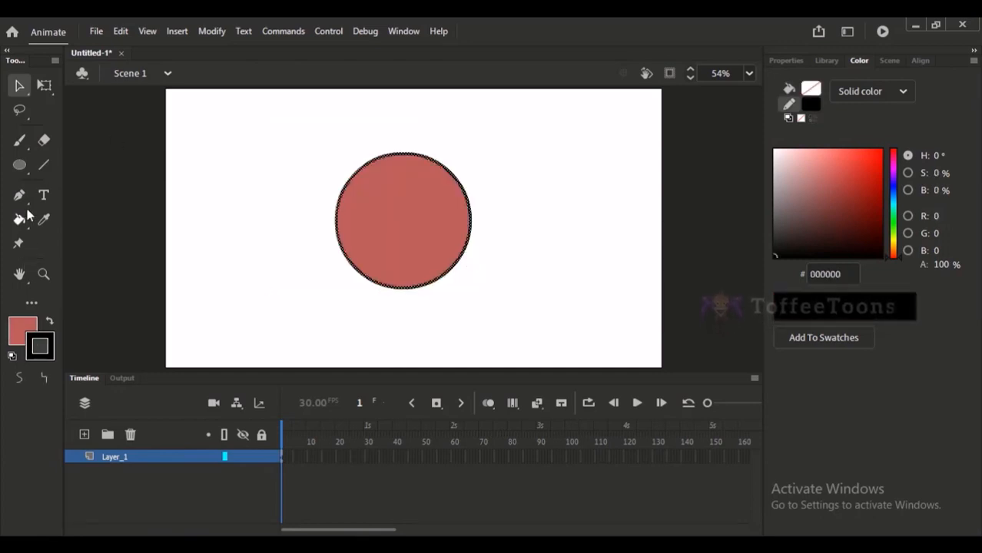
pyautogui.click(826, 61)
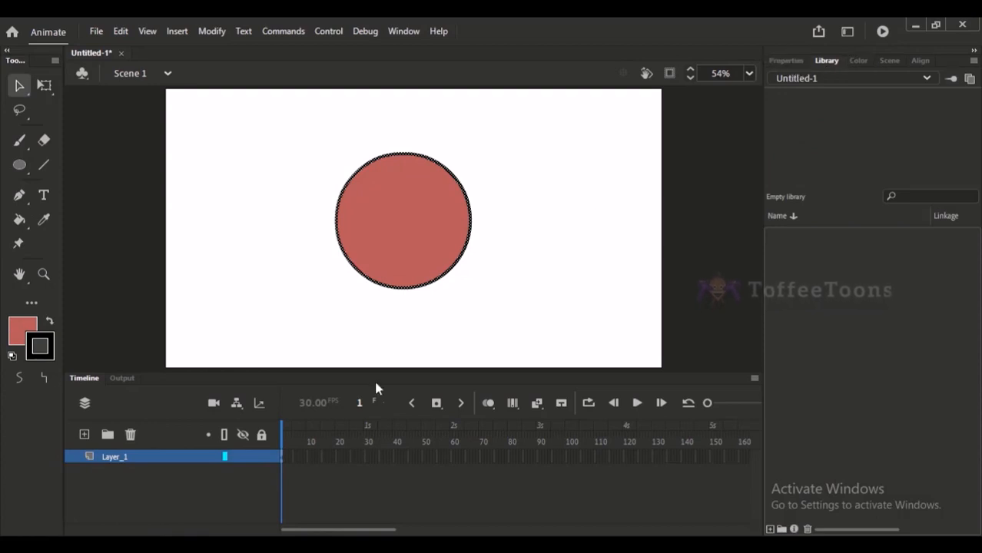
pyautogui.click(574, 227)
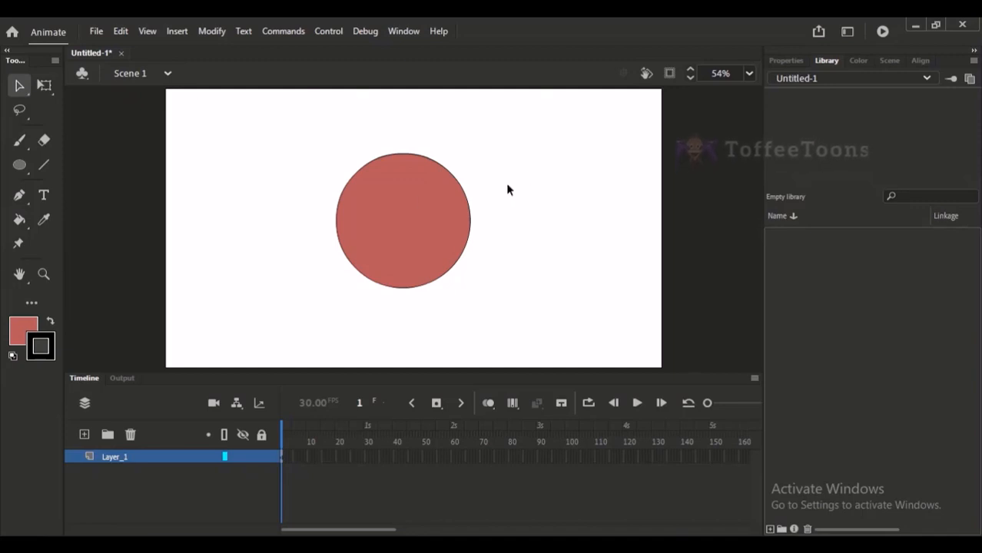
# Set the stroke size of the circle's black outline to 11.
pyautogui.click(470, 201)
pyautogui.click(785, 60)
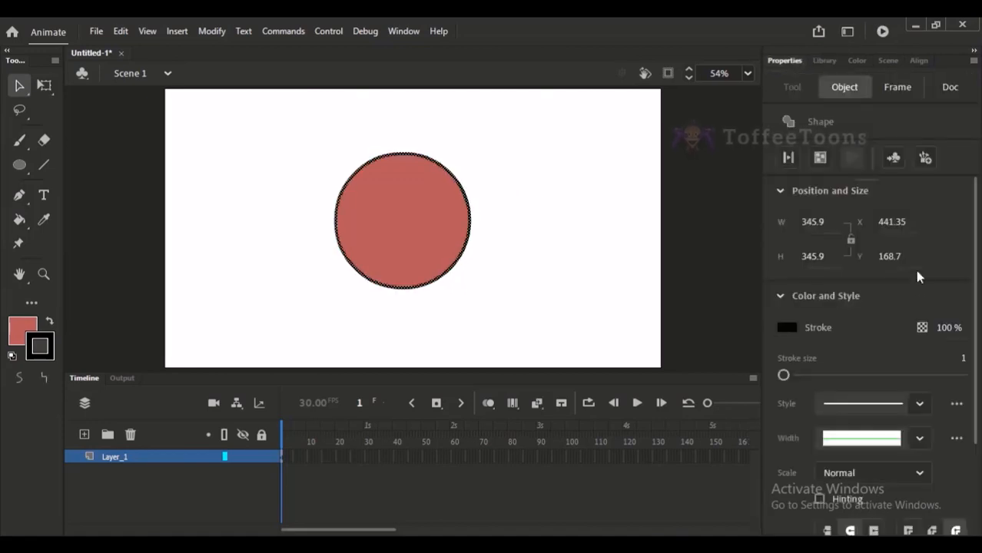
pyautogui.moveTo(962, 358); pyautogui.dragTo(971, 360)
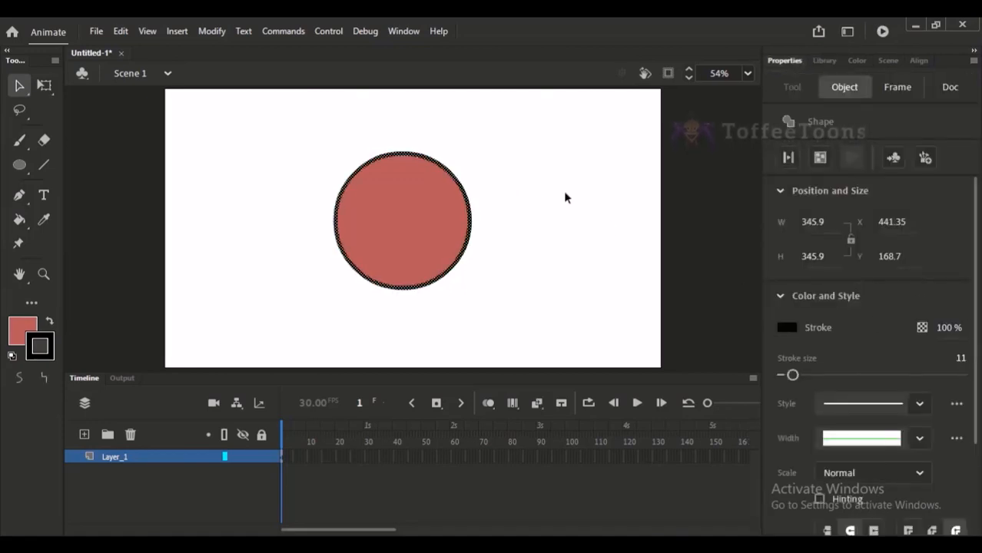
pyautogui.click(550, 168)
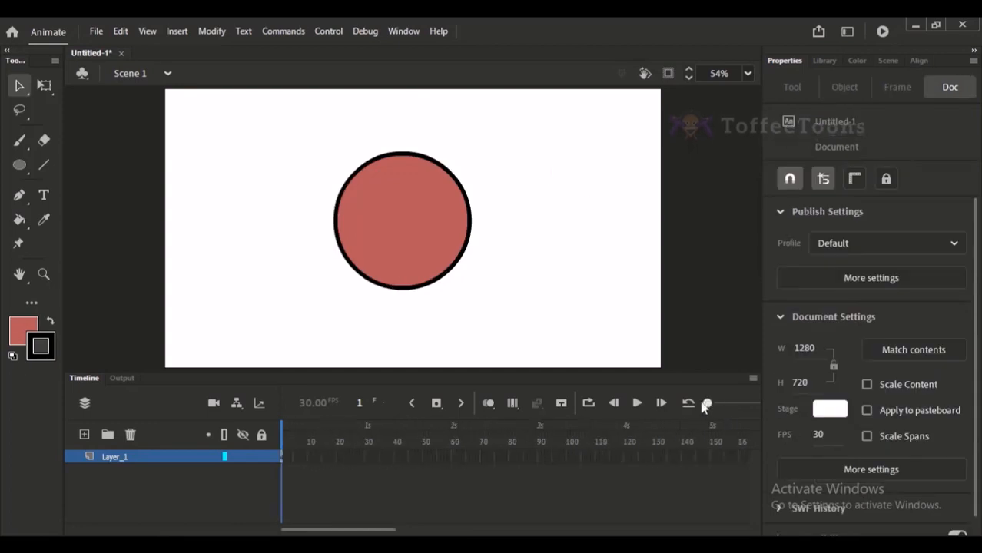
# Insert frames on Layer_1 repeatedly to extend the circle's span past frame 150, and return to frame 1.
pyautogui.scroll(2, 330, 472)
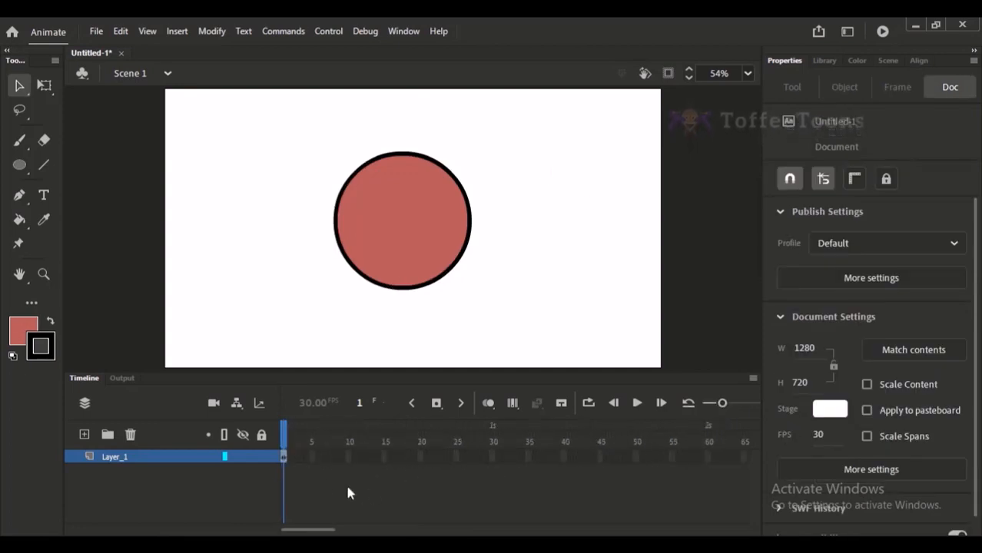
pyautogui.moveTo(304, 456); pyautogui.dragTo(432, 456)
pyautogui.press('F5')
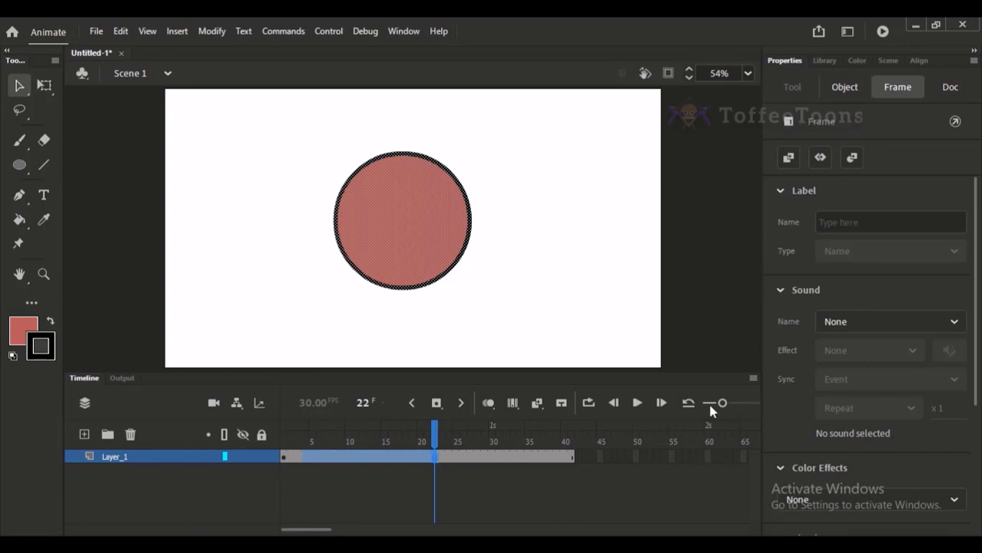
pyautogui.click(709, 404)
pyautogui.press('F5')
pyautogui.press('F5')
pyautogui.press('F5')
pyautogui.press('F5')
pyautogui.moveTo(334, 438); pyautogui.dragTo(146, 430)
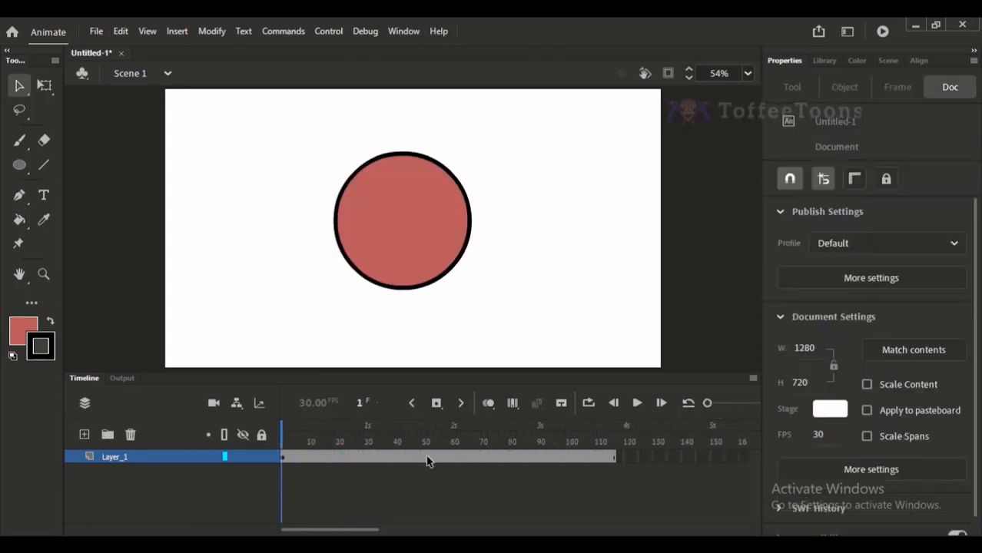
pyautogui.moveTo(427, 457); pyautogui.dragTo(547, 461)
pyautogui.press('F5')
pyautogui.press('F5')
pyautogui.moveTo(351, 438); pyautogui.dragTo(215, 427)
# Select the circle's fill and outline together and start converting them to a Graphic symbol named Circle.
pyautogui.moveTo(274, 129); pyautogui.dragTo(514, 335)
pyautogui.click(295, 434)
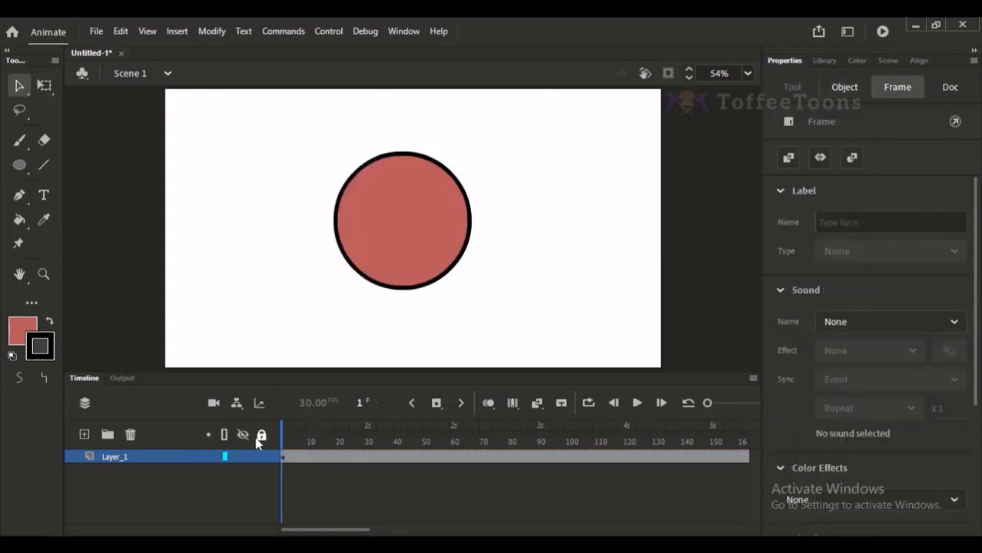
pyautogui.click(305, 142)
pyautogui.moveTo(317, 94); pyautogui.dragTo(550, 330)
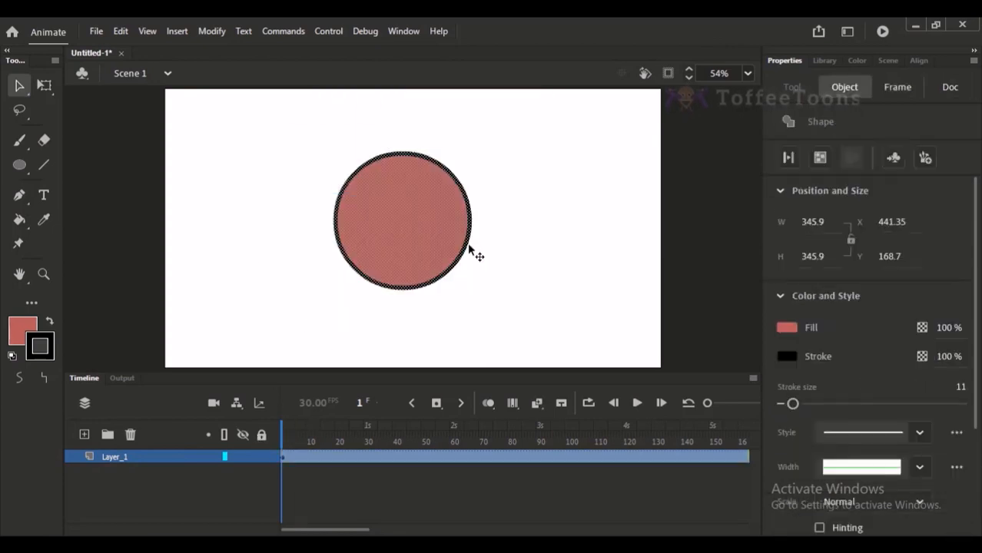
pyautogui.press('F8')
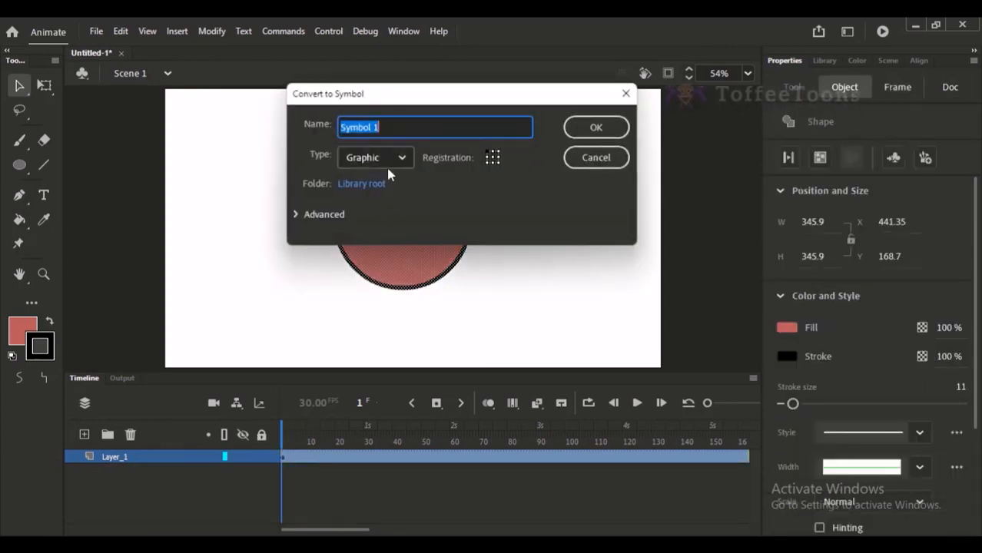
pyautogui.write('cle')
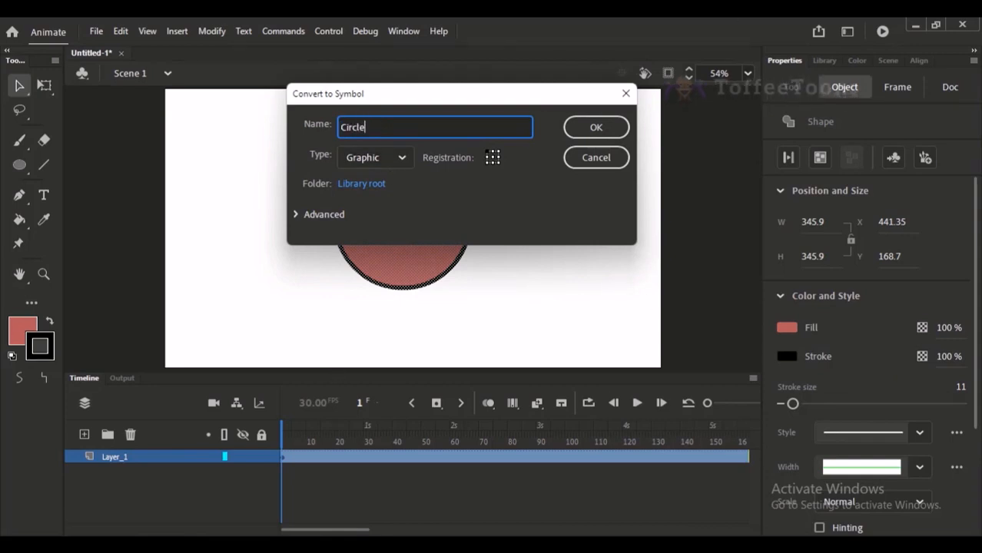
# Switch to the Google Meet call, admit the participant waiting to join, and return to Adobe Animate.
pyautogui.click(274, 469)
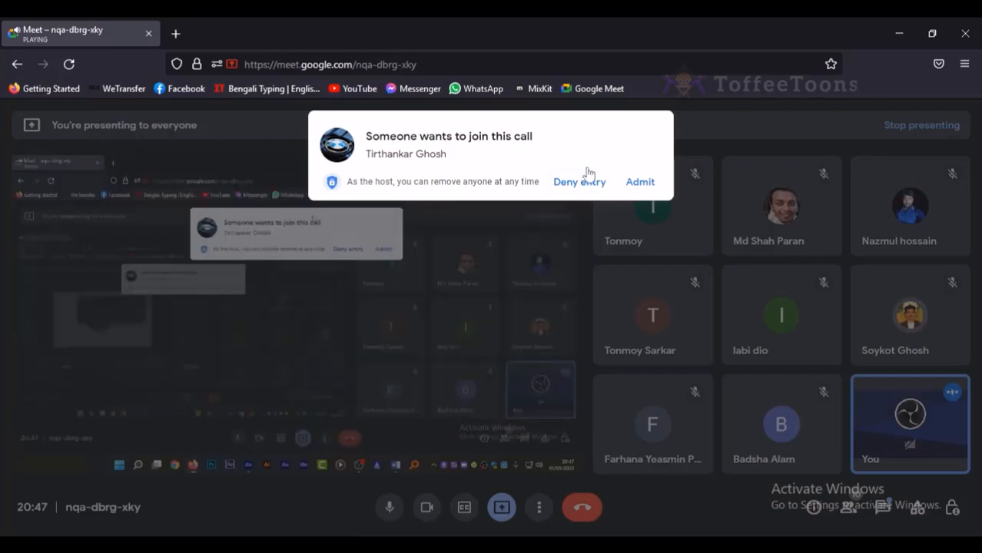
pyautogui.click(639, 182)
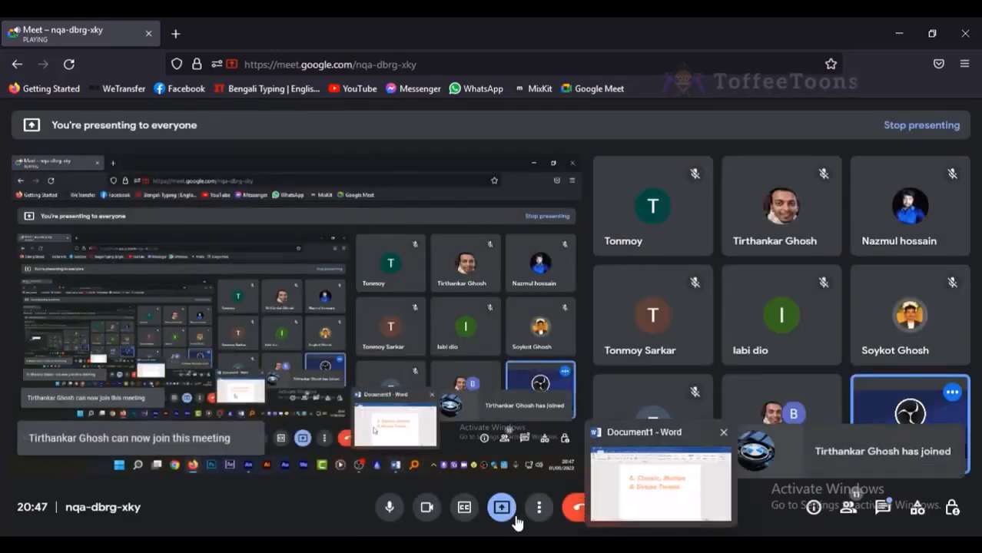
pyautogui.click(408, 549)
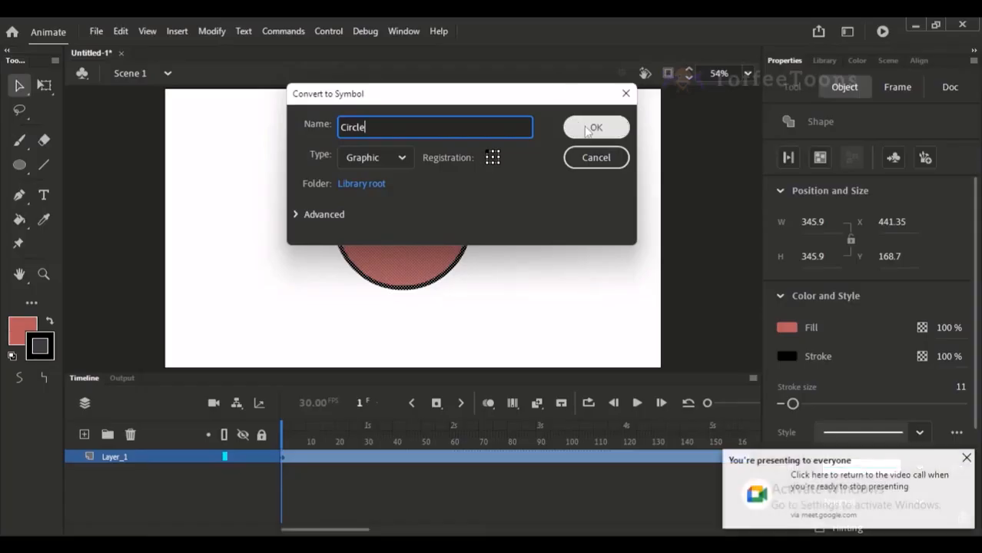
# Complete the conversion to the Circle graphic symbol and select its instance on the stage.
pyautogui.click(593, 128)
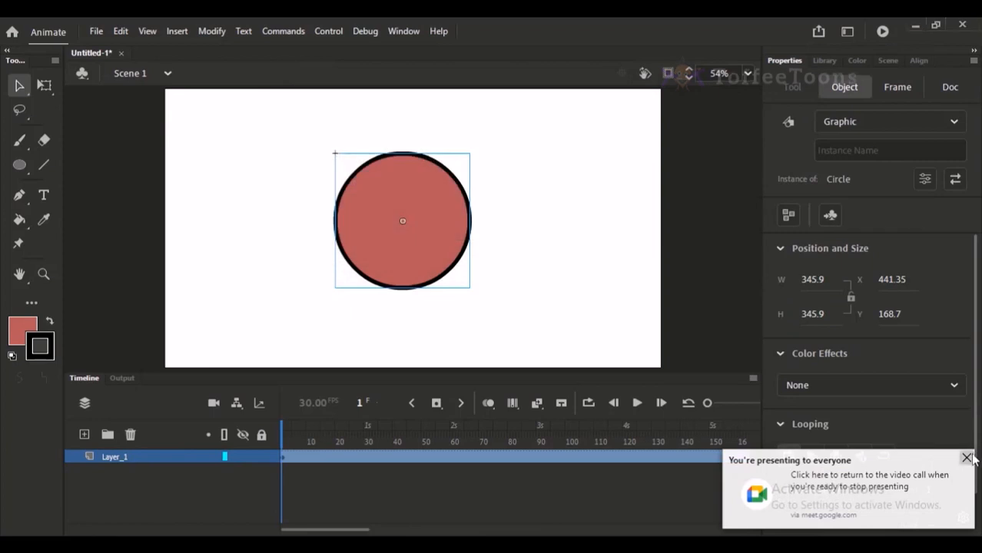
pyautogui.click(565, 220)
pyautogui.click(418, 220)
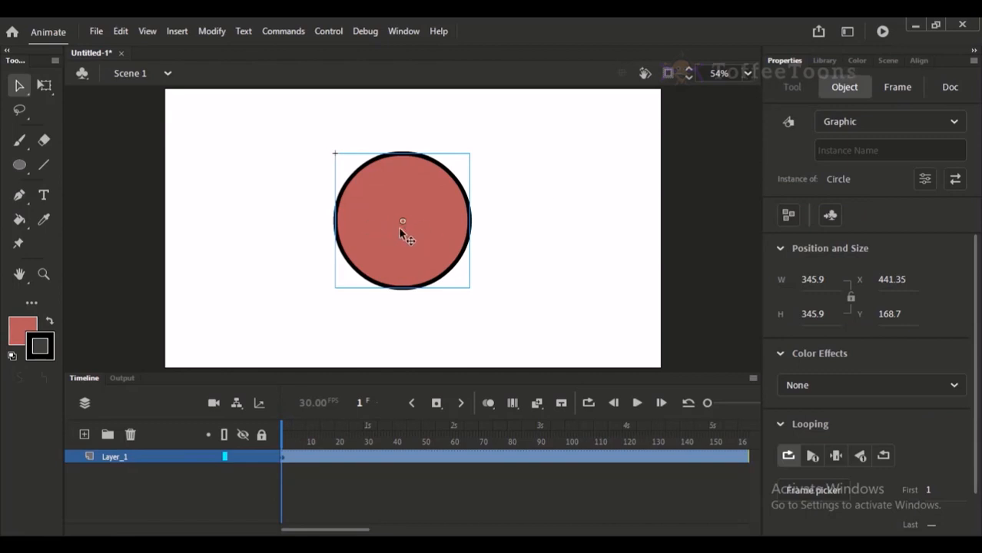
pyautogui.press('q')
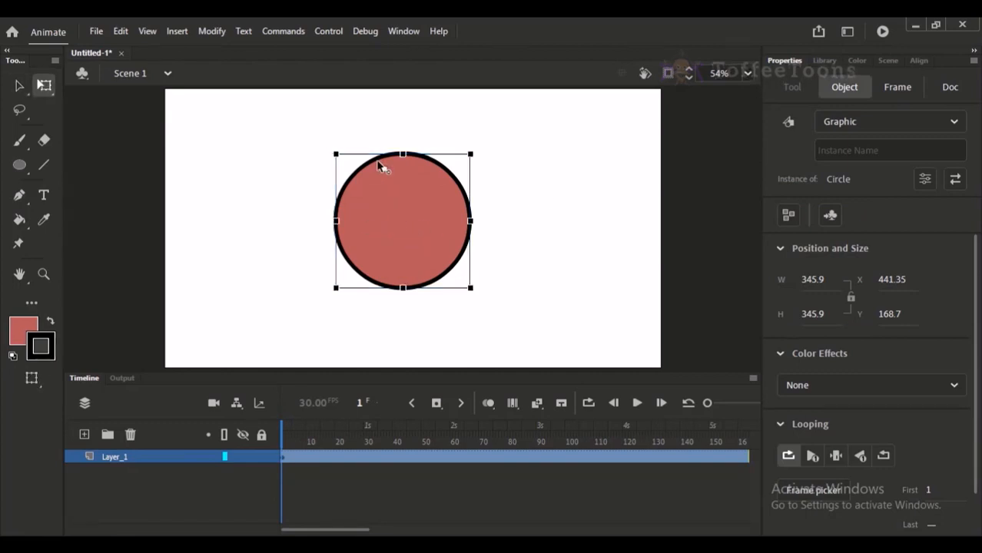
pyautogui.click(19, 85)
pyautogui.click(544, 166)
pyautogui.click(459, 231)
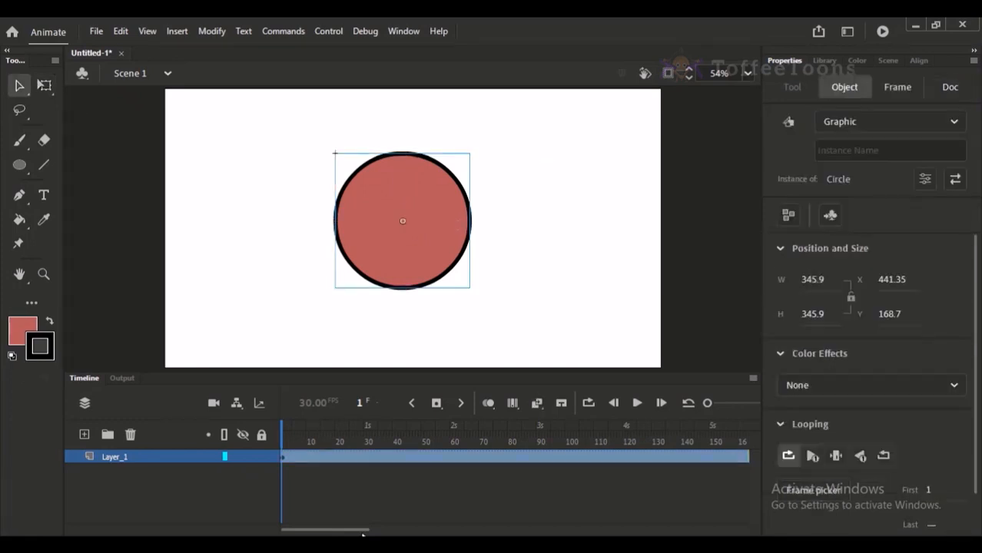
# View the tween options available for the Circle symbol's frames at frame 39 on Layer_1.
pyautogui.click(391, 452)
pyautogui.rightClick(392, 457)
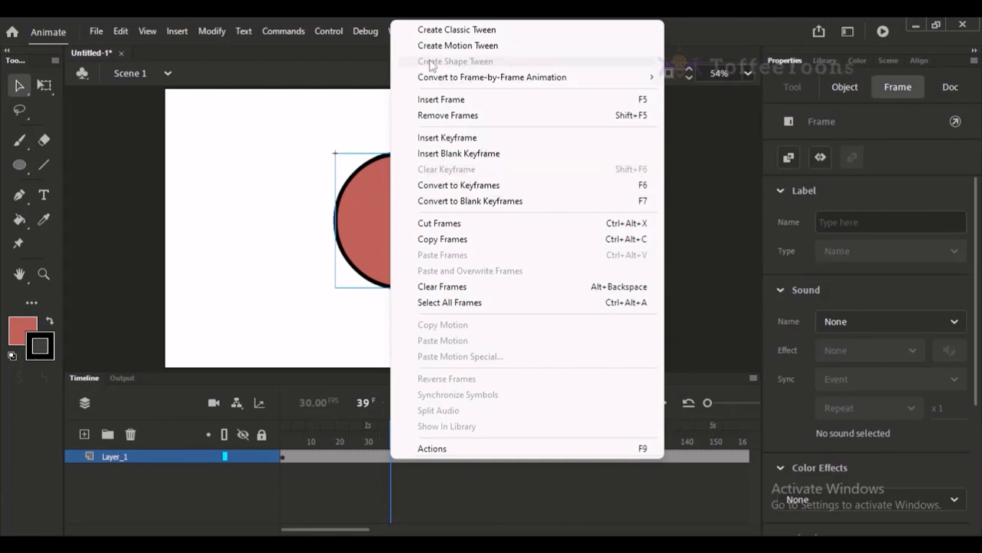
pyautogui.click(313, 171)
pyautogui.click(352, 191)
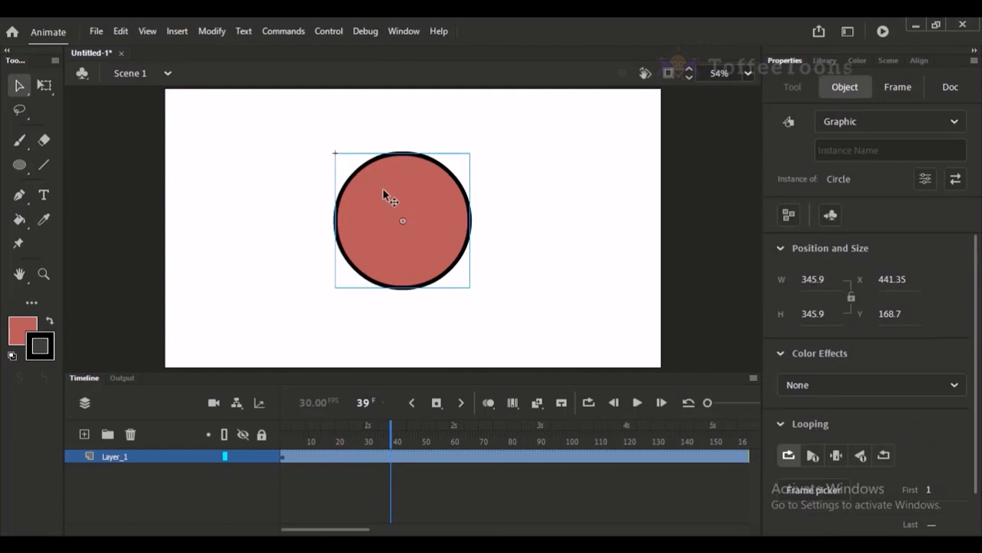
pyautogui.click(393, 442)
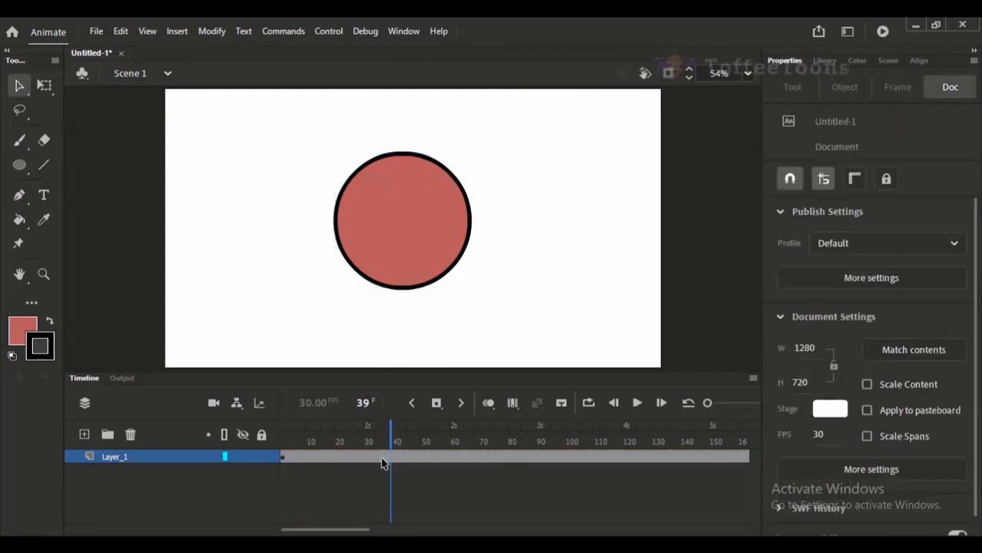
pyautogui.click(381, 461)
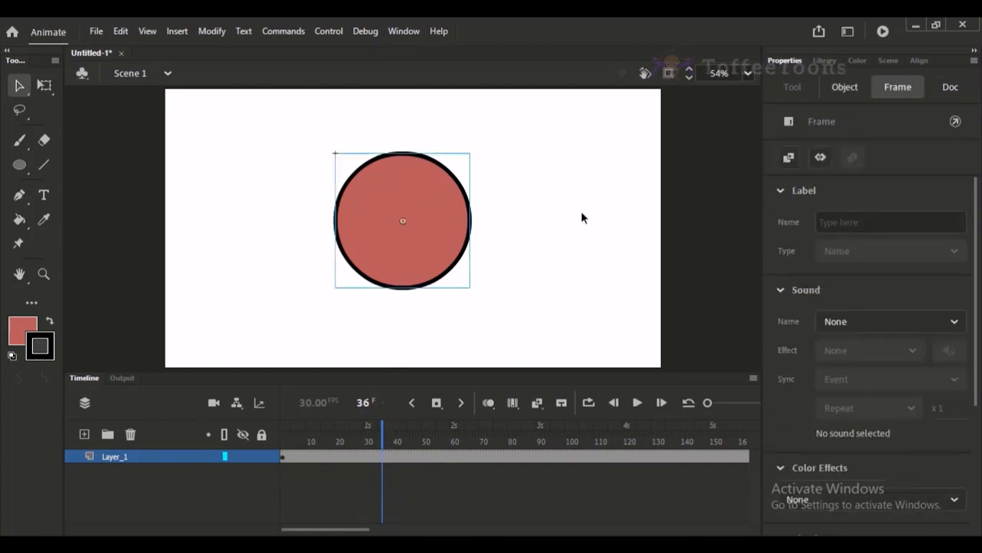
# Open the Circle symbol to inspect the frames of its internal timeline, and return to Scene 1.
pyautogui.doubleClick(391, 195)
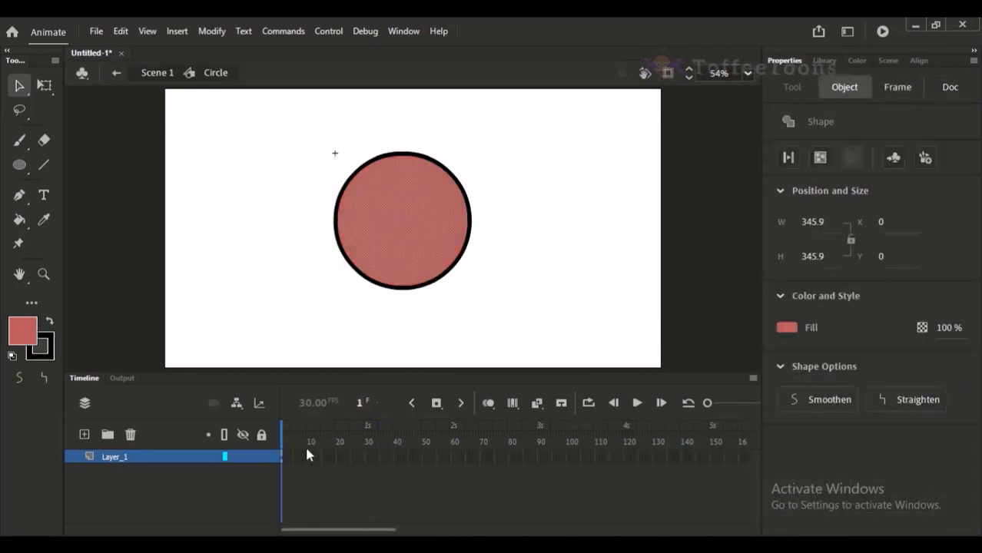
pyautogui.moveTo(295, 457); pyautogui.dragTo(407, 456)
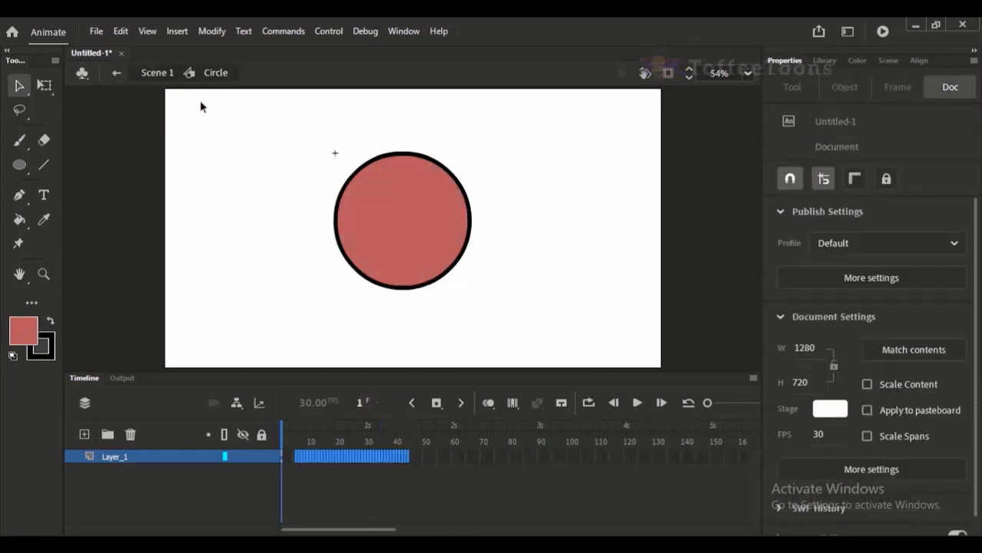
pyautogui.click(137, 73)
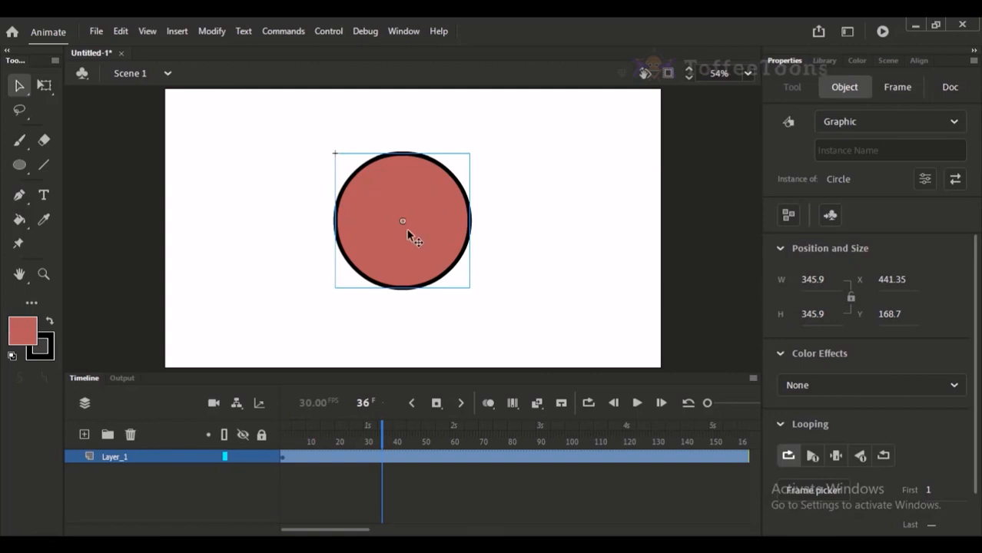
# Open the Circle symbol and extend the frames of its internal Layer_1 past frame 160.
pyautogui.doubleClick(408, 235)
pyautogui.moveTo(292, 454); pyautogui.dragTo(471, 458)
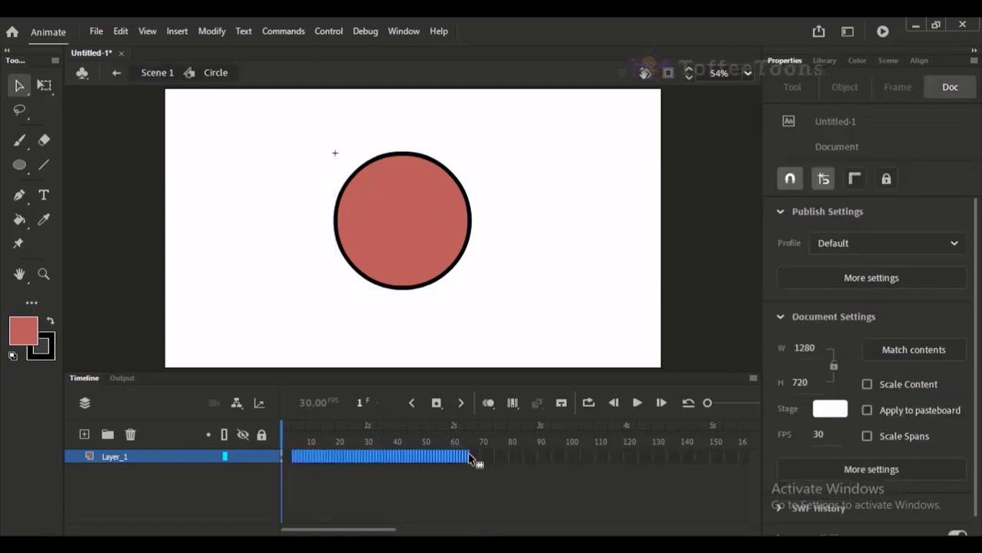
pyautogui.press('F5')
pyautogui.press('F5')
pyautogui.press('F5')
pyautogui.moveTo(305, 440); pyautogui.dragTo(192, 418)
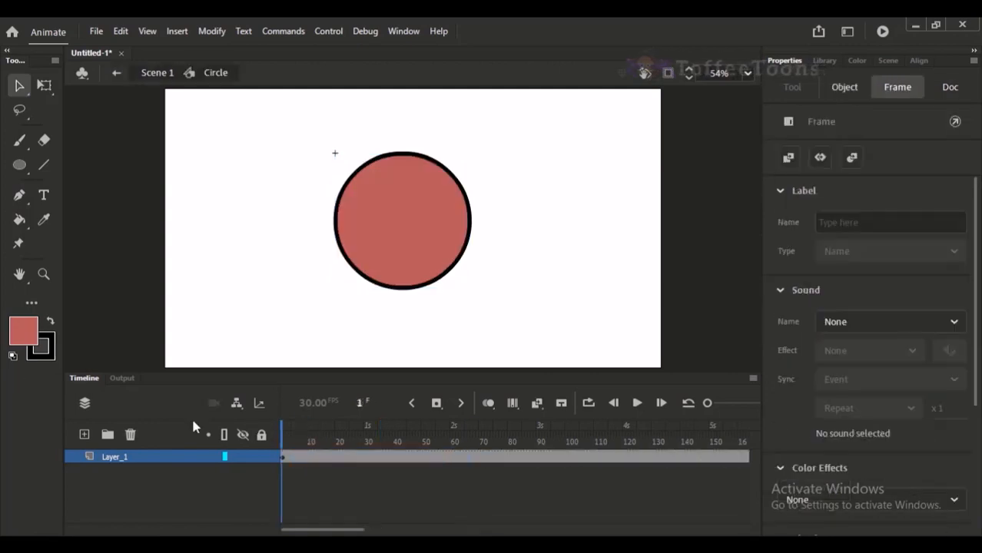
pyautogui.click(438, 219)
pyautogui.click(438, 333)
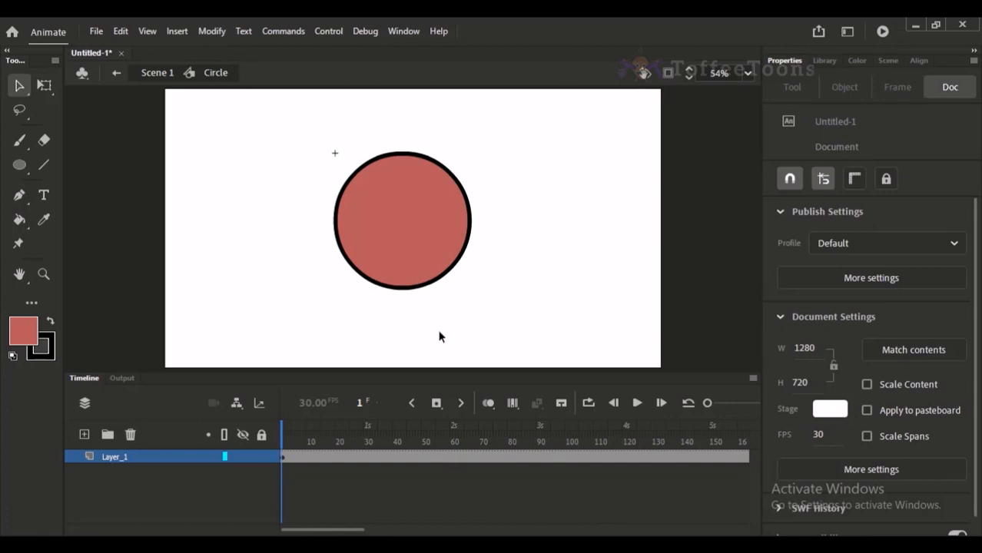
# View the tween options available for the frames inside the Circle symbol, and return to Scene 1.
pyautogui.rightClick(336, 461)
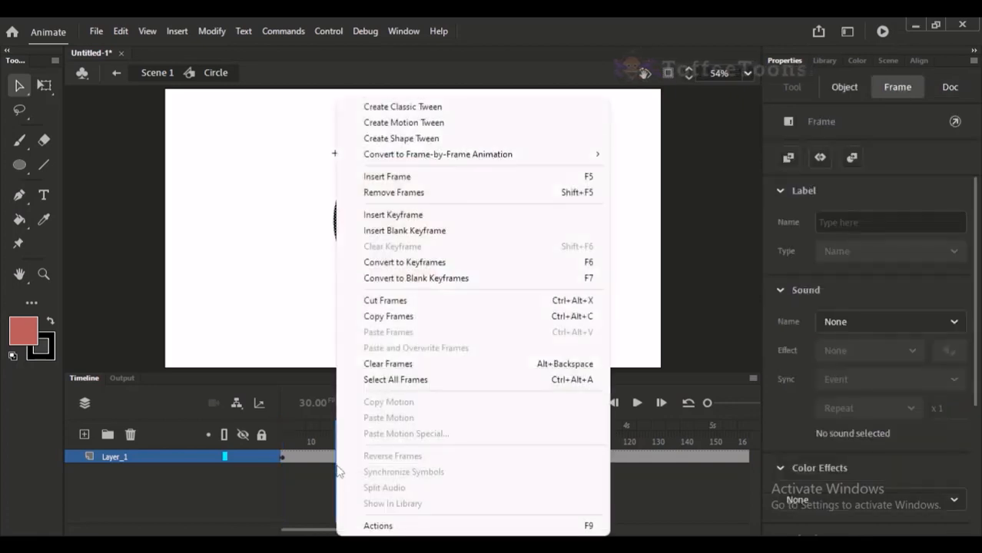
pyautogui.click(287, 301)
pyautogui.rightClick(353, 457)
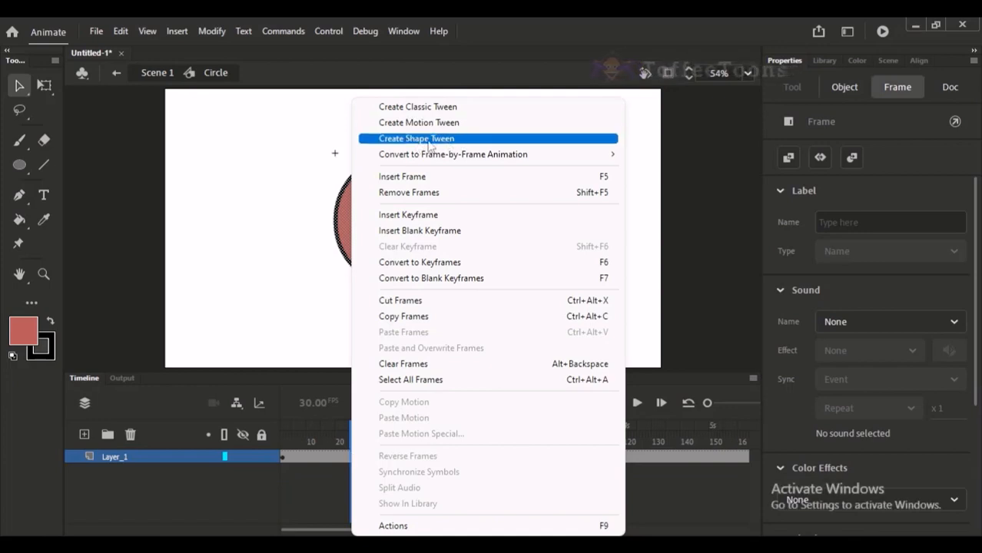
pyautogui.click(203, 132)
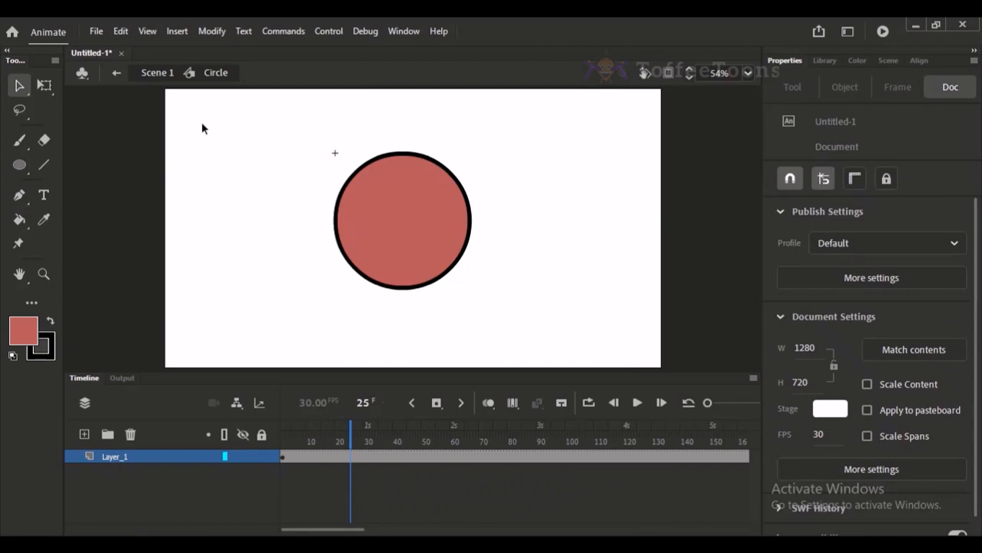
pyautogui.click(158, 73)
# Create a classic tween on Layer_1's frames in Scene 1 and return the playhead to frame 1.
pyautogui.moveTo(354, 432); pyautogui.dragTo(282, 433)
pyautogui.click(347, 216)
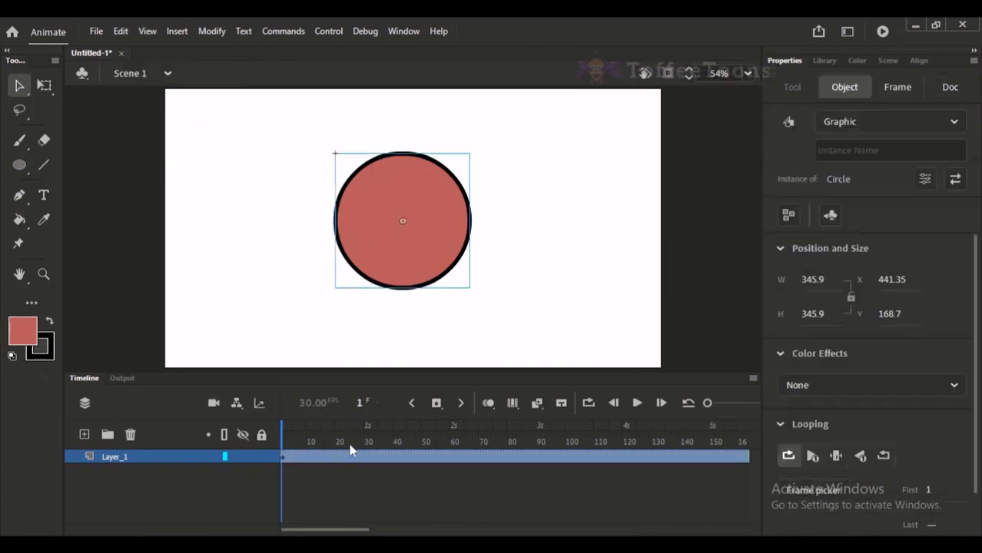
pyautogui.click(315, 444)
pyautogui.rightClick(300, 457)
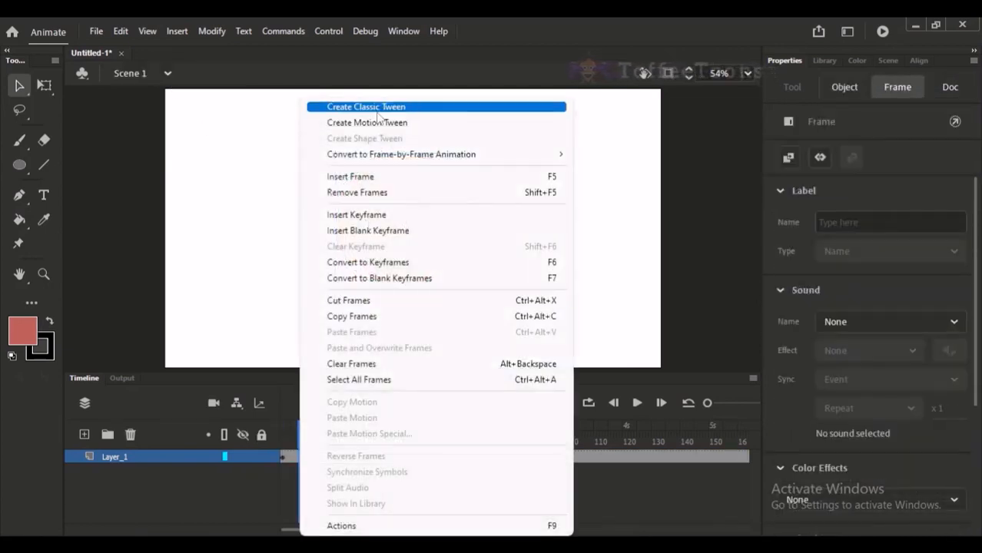
pyautogui.click(369, 107)
pyautogui.moveTo(327, 427); pyautogui.dragTo(112, 434)
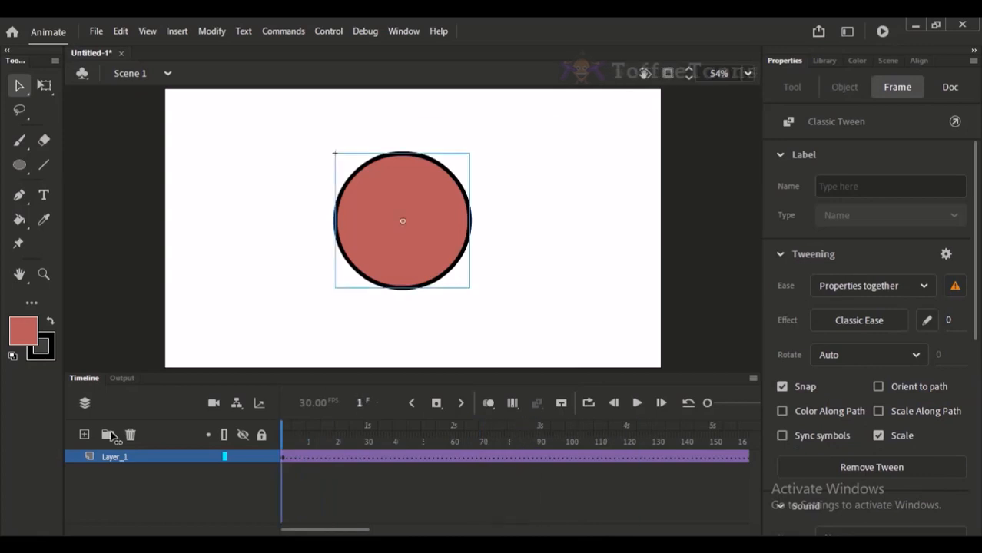
# Examine the classic tween span on Layer_1 at an enlarged timeline scale, and restore the original timeline scale.
pyautogui.click(292, 458)
pyautogui.moveTo(293, 457); pyautogui.dragTo(321, 471)
pyautogui.click(321, 470)
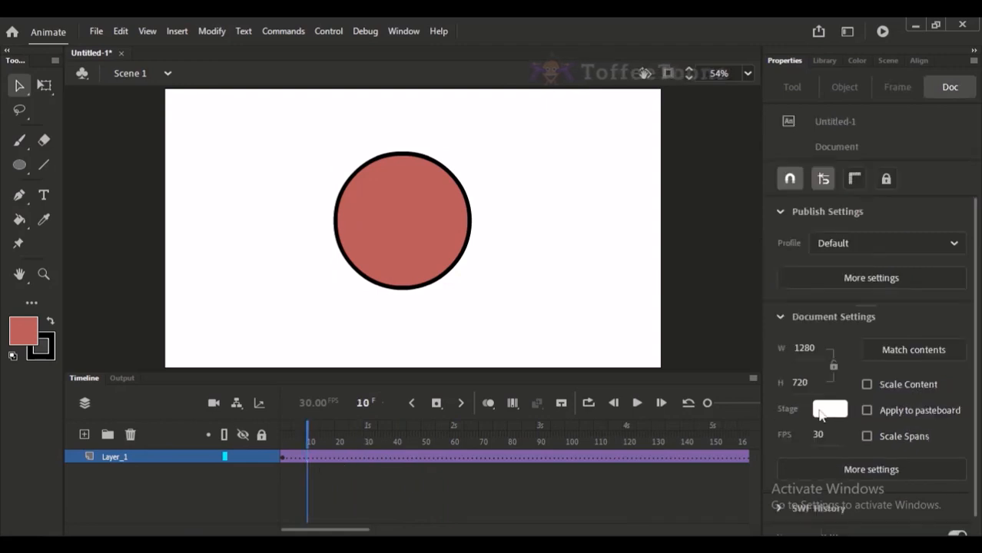
pyautogui.moveTo(708, 404); pyautogui.dragTo(733, 403)
pyautogui.click(416, 462)
pyautogui.click(330, 436)
pyautogui.moveTo(331, 436); pyautogui.dragTo(281, 437)
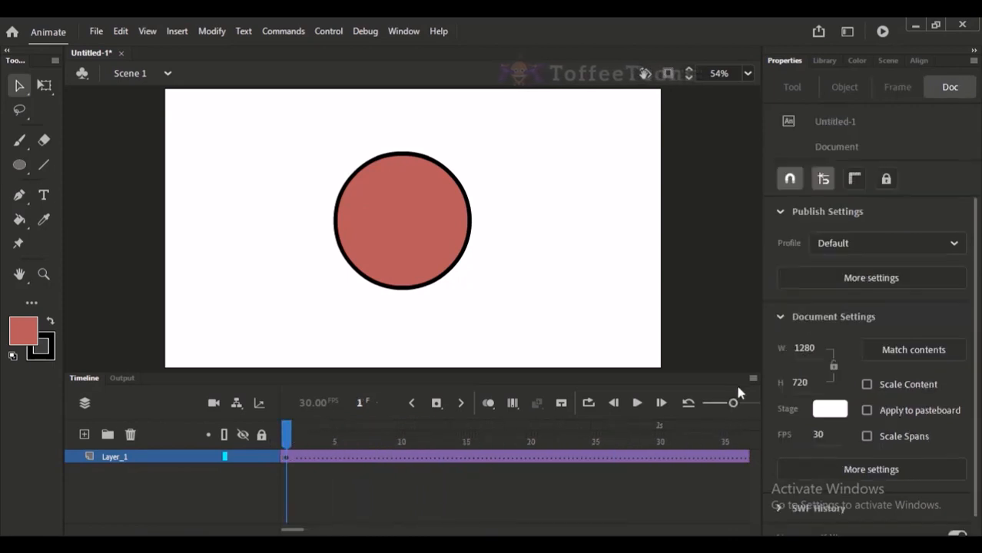
pyautogui.moveTo(732, 402); pyautogui.dragTo(706, 403)
# View the frame options available on the classic tween at frame 43 of Layer_1.
pyautogui.rightClick(401, 458)
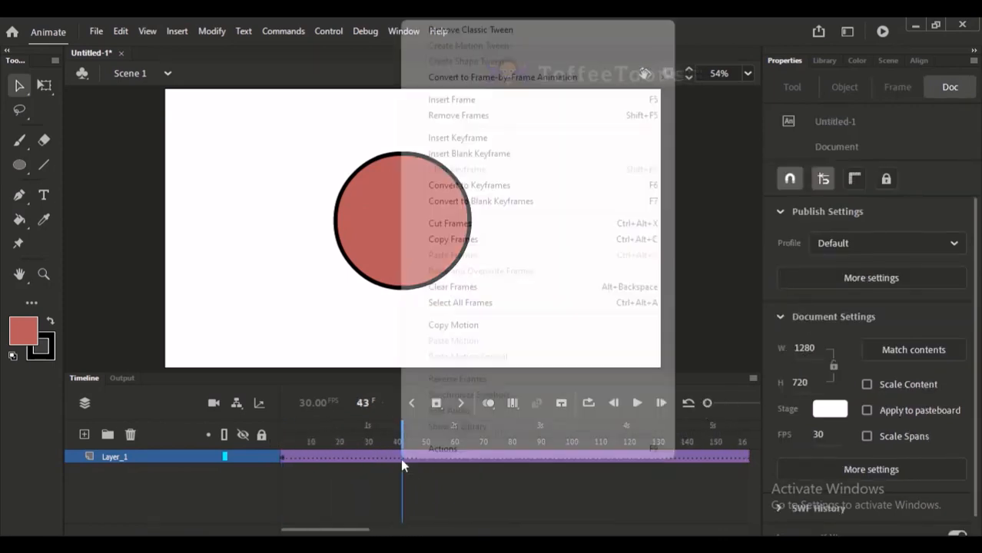
pyautogui.click(327, 345)
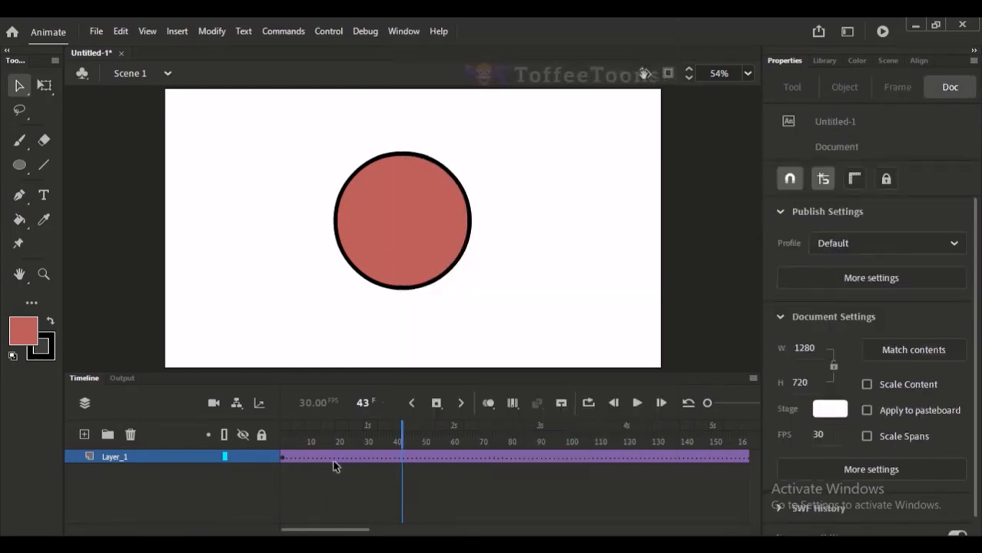
pyautogui.click(356, 458)
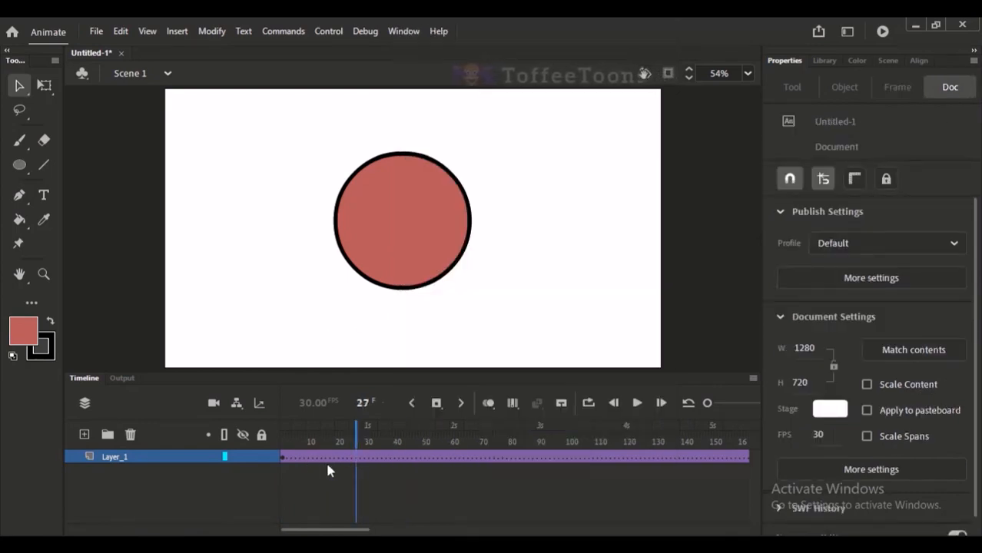
pyautogui.moveTo(340, 530); pyautogui.dragTo(391, 528)
# Switch to the Google Meet call, admit the waiting participant, return to Adobe Animate and dismiss the presenting notification.
pyautogui.click(313, 545)
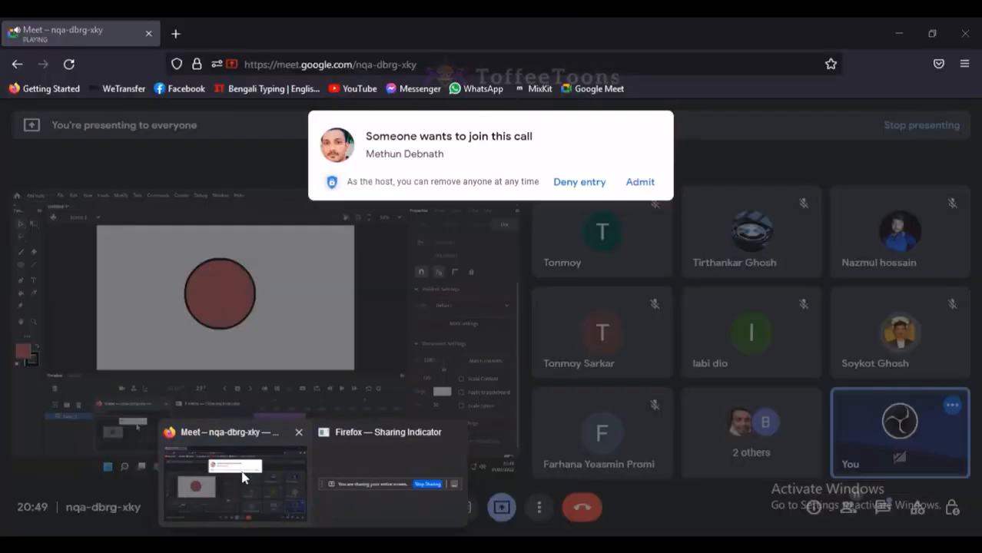
pyautogui.click(241, 476)
pyautogui.click(645, 184)
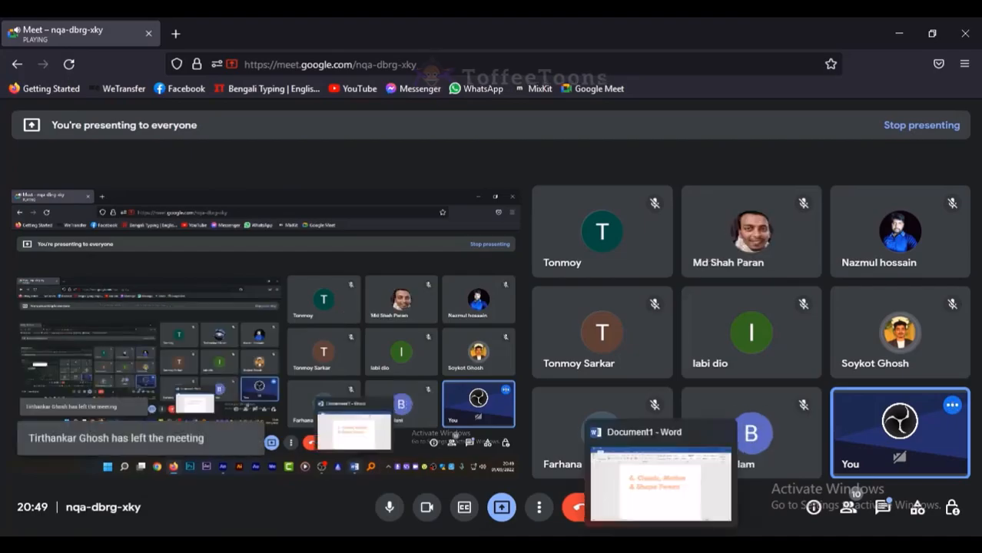
pyautogui.moveTo(405, 546)
pyautogui.click(408, 500)
pyautogui.click(436, 439)
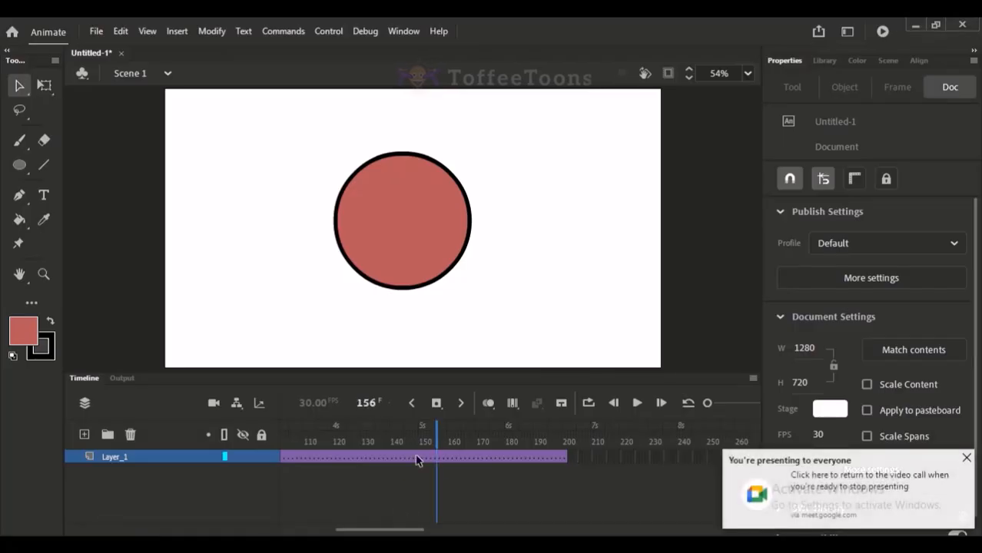
pyautogui.moveTo(407, 458); pyautogui.dragTo(440, 459)
pyautogui.click(966, 458)
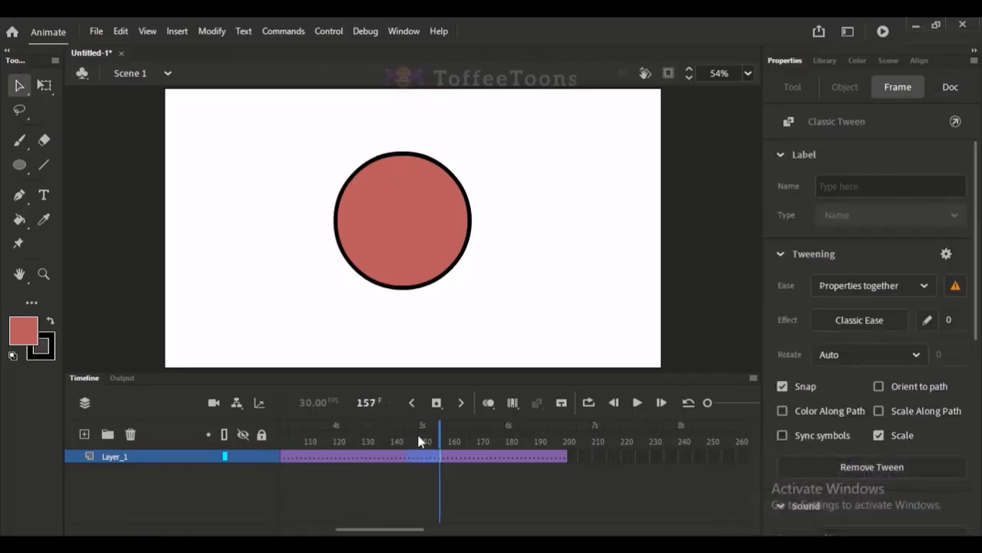
# Examine the circle through the classic tween span, moving the playhead back to frame 1 and on to frame 199.
pyautogui.click(382, 442)
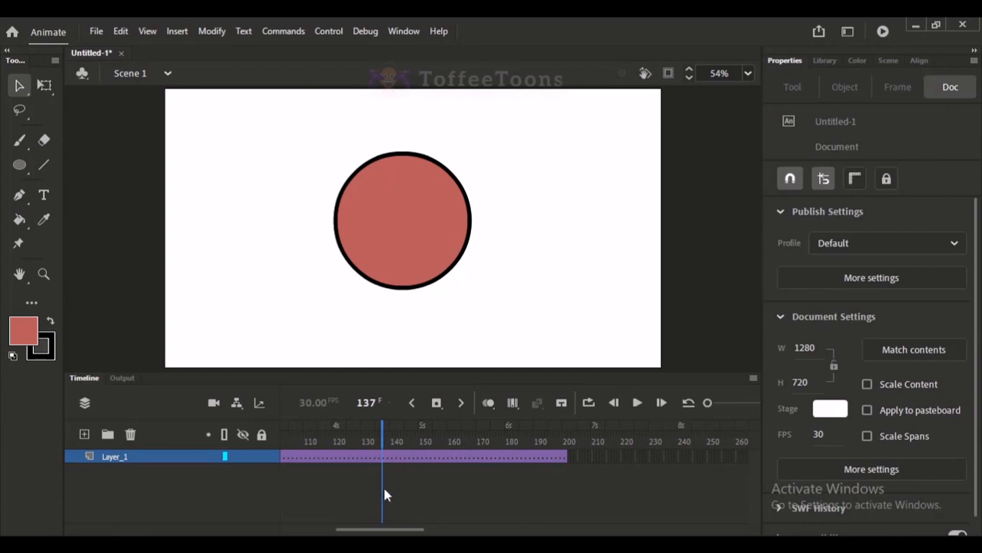
pyautogui.hscroll(-5, 338, 453)
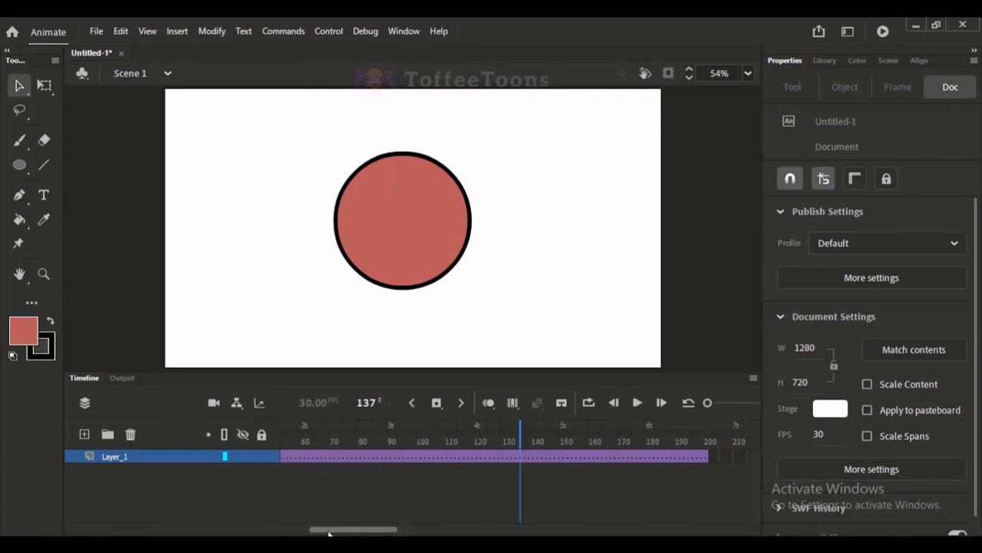
pyautogui.click(326, 443)
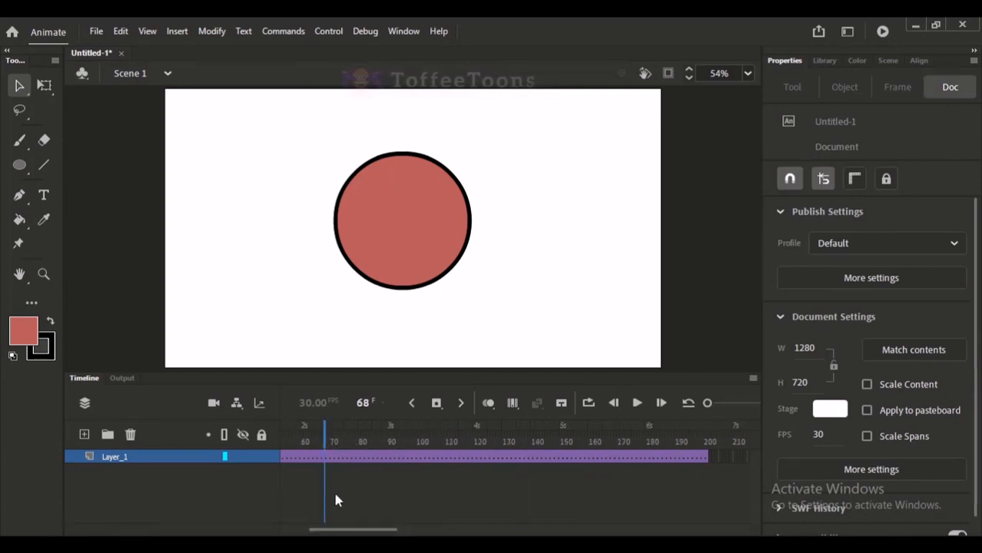
pyautogui.moveTo(343, 530); pyautogui.dragTo(310, 530)
pyautogui.moveTo(285, 442); pyautogui.dragTo(278, 441)
pyautogui.click(435, 238)
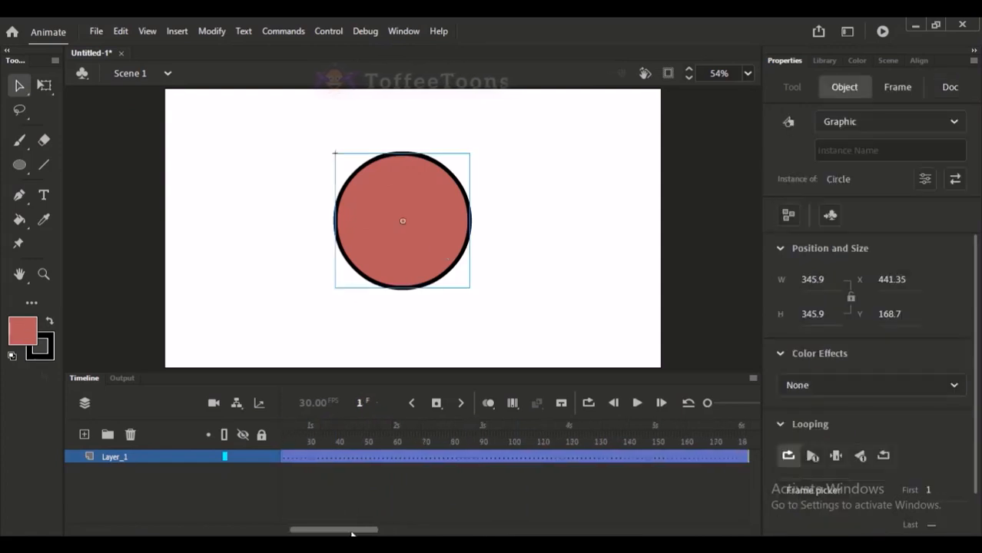
pyautogui.moveTo(337, 530); pyautogui.dragTo(391, 530)
pyautogui.moveTo(562, 433); pyautogui.dragTo(577, 439)
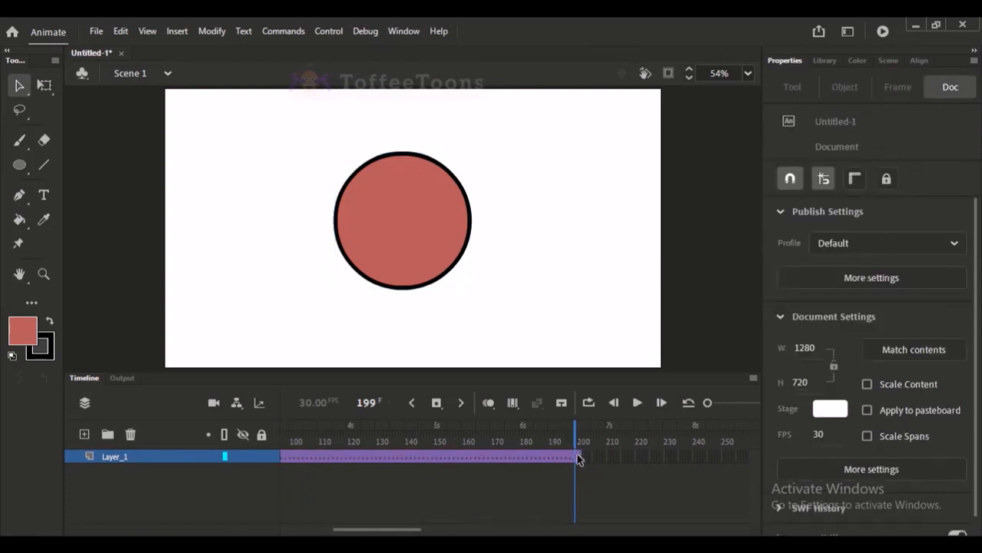
# Check the extent of the tweened frames on Layer_1 from its first keyframe, and reselect frame 1.
pyautogui.moveTo(423, 530); pyautogui.dragTo(299, 530)
pyautogui.click(286, 456)
pyautogui.moveTo(288, 460); pyautogui.dragTo(803, 449)
pyautogui.click(637, 444)
pyautogui.moveTo(399, 532); pyautogui.dragTo(317, 532)
pyautogui.click(281, 456)
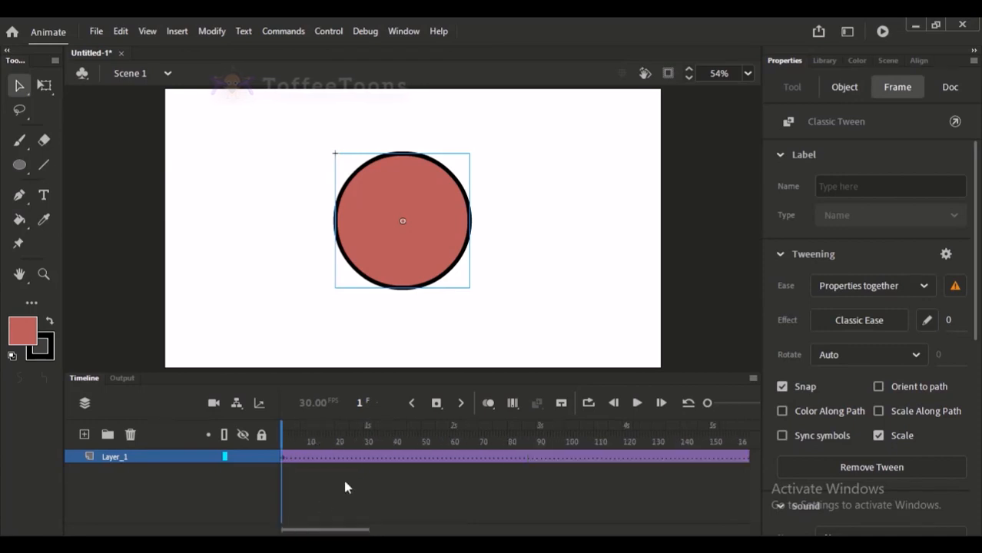
# Remove the classic tween from Layer_1 and insert a keyframe at frame 61.
pyautogui.rightClick(381, 461)
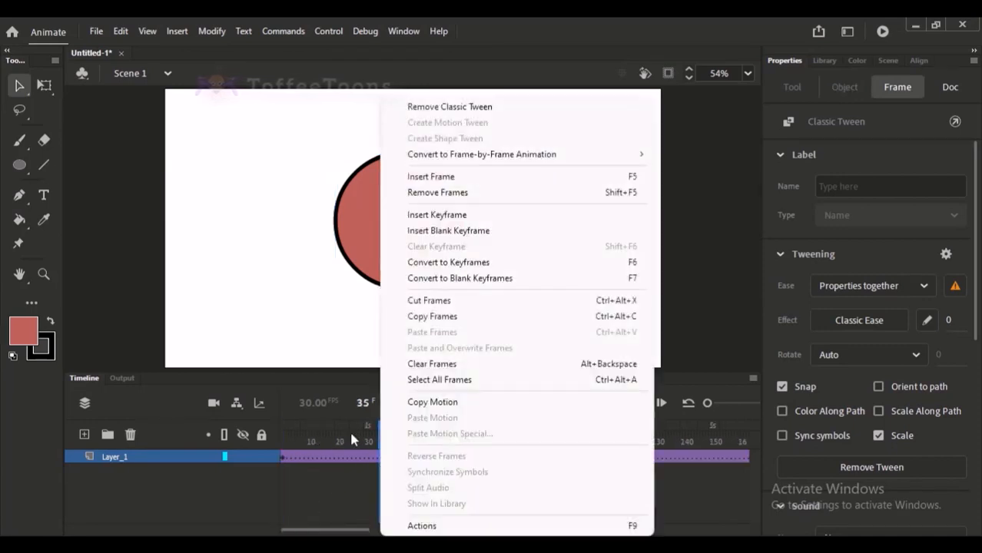
pyautogui.click(464, 108)
pyautogui.click(397, 496)
pyautogui.moveTo(363, 530); pyautogui.dragTo(356, 530)
pyautogui.click(454, 458)
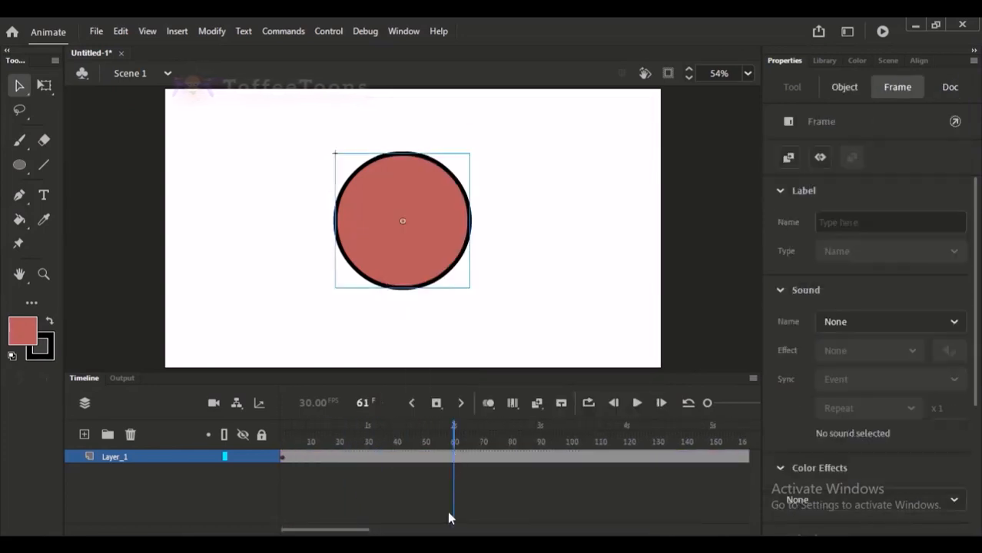
pyautogui.click(570, 202)
# Create a classic tween between the Layer_1 keyframes at frames 1 and 61.
pyautogui.moveTo(430, 444); pyautogui.dragTo(381, 463)
pyautogui.click(354, 498)
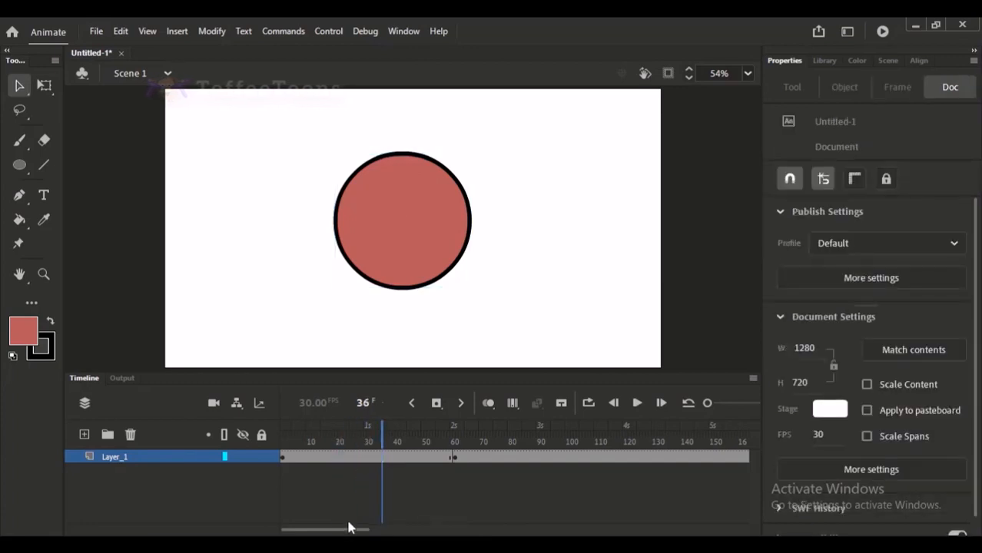
pyautogui.rightClick(368, 463)
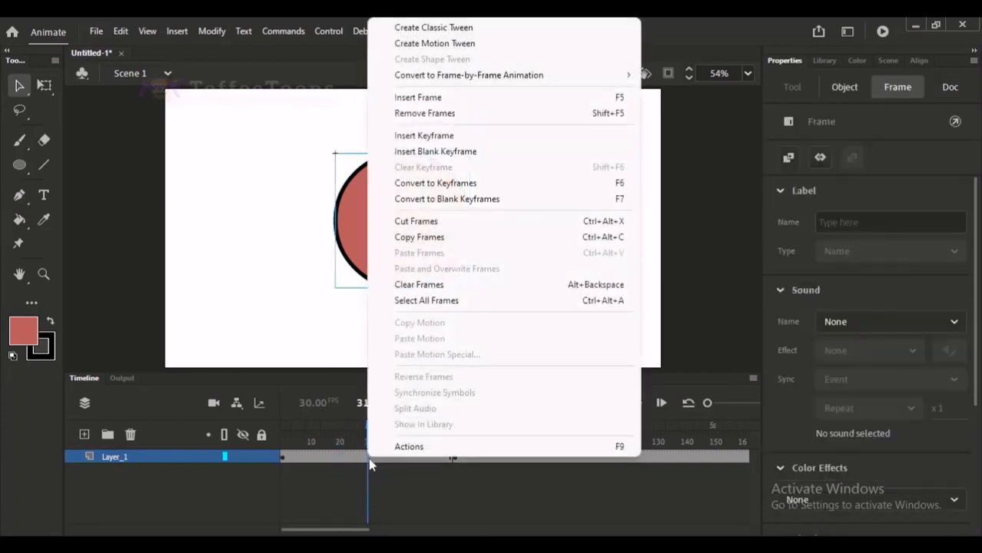
pyautogui.click(434, 27)
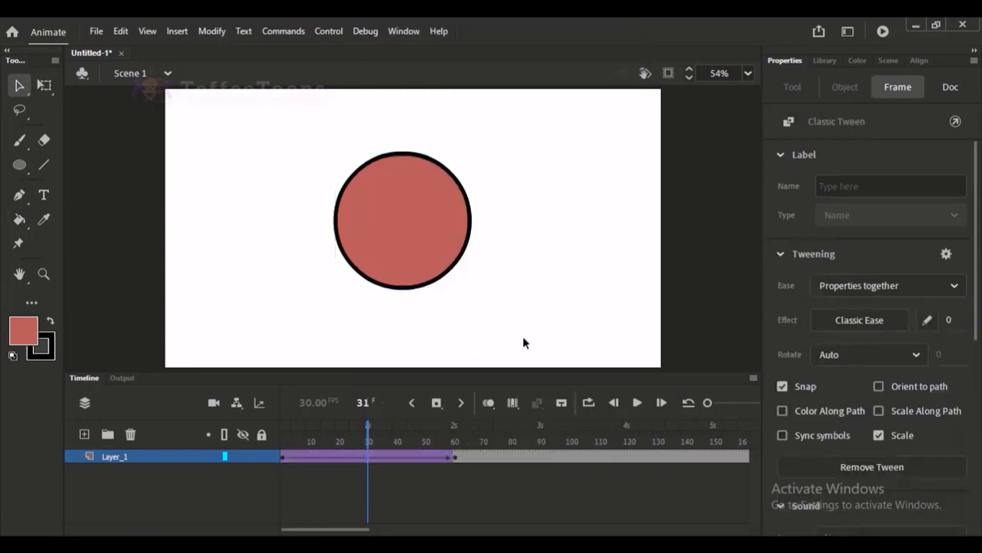
# Compare the circle at the classic tween's start and end keyframes, finishing with the keyframe at frame 61 selected.
pyautogui.click(286, 457)
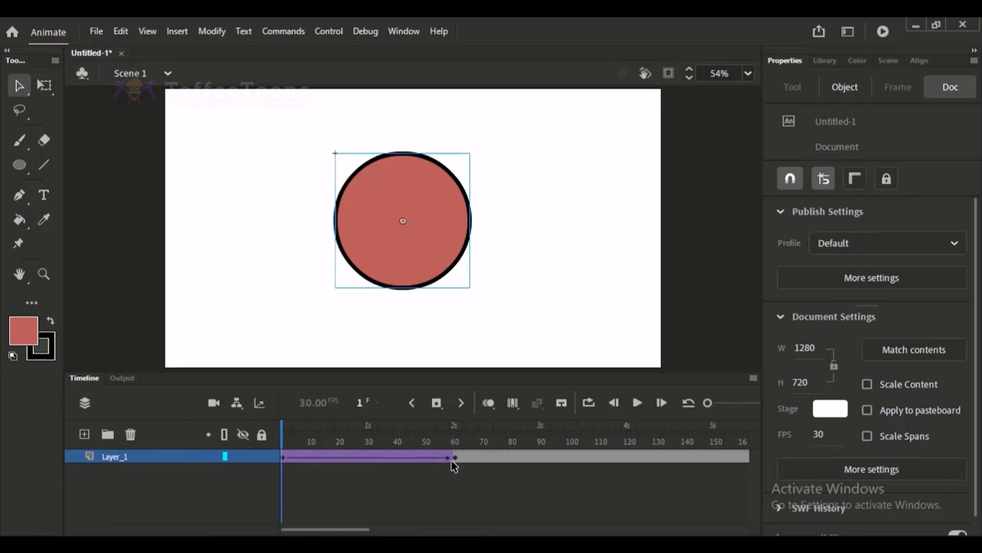
pyautogui.click(284, 458)
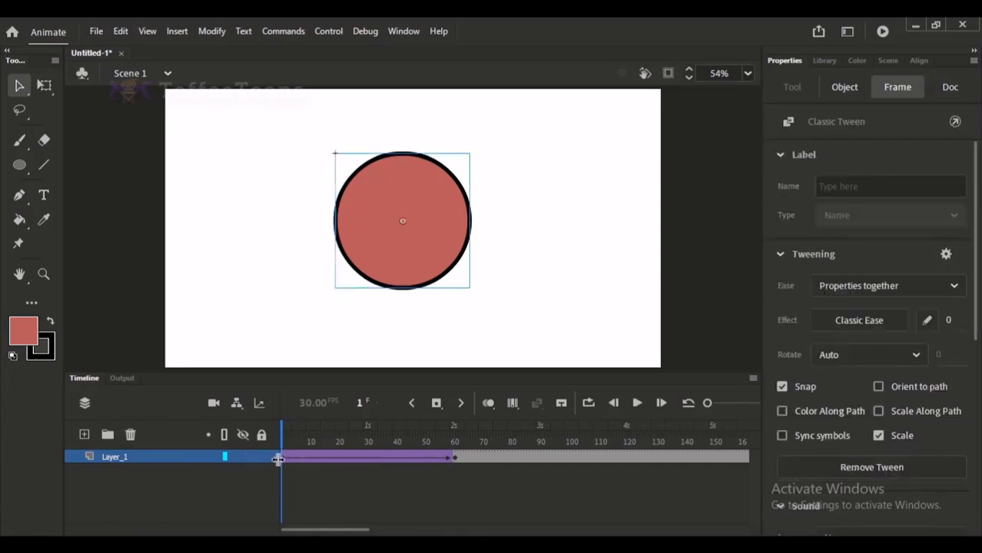
pyautogui.click(453, 458)
pyautogui.click(334, 443)
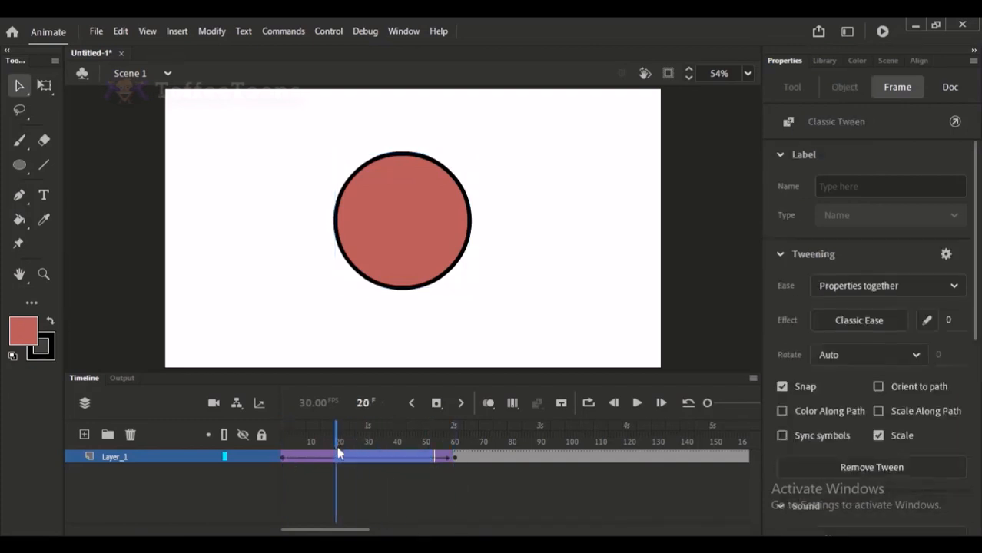
pyautogui.click(452, 439)
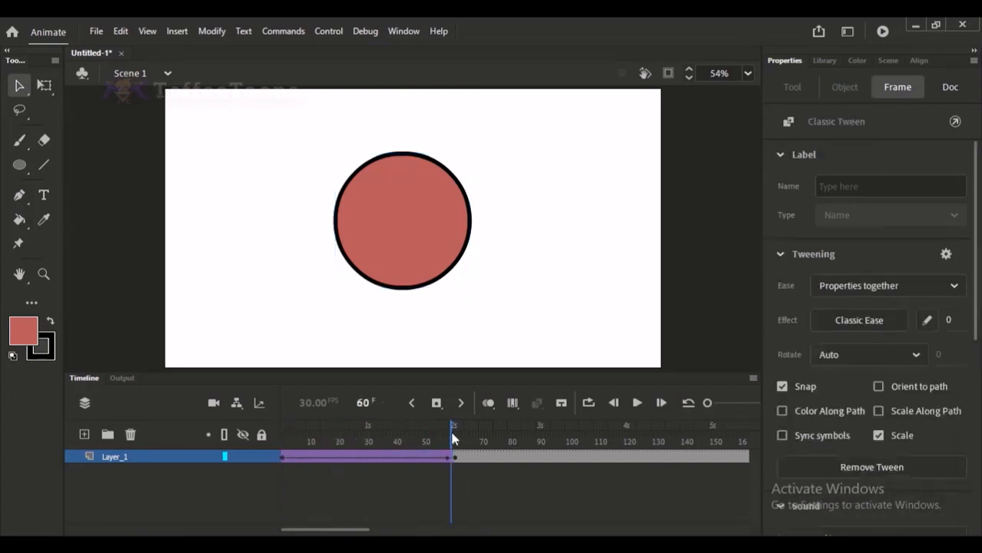
pyautogui.click(455, 440)
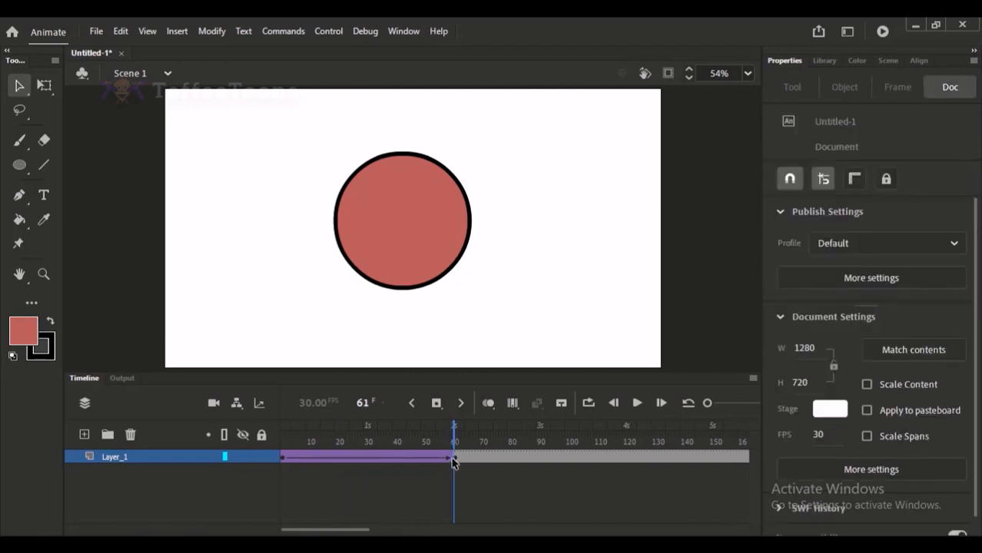
pyautogui.click(453, 459)
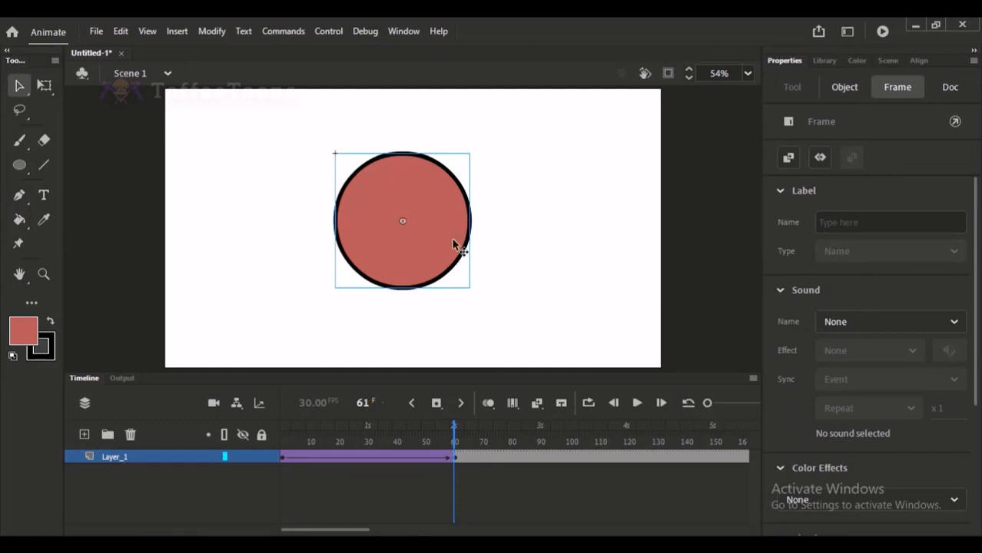
# Move the circle at frame 61 horizontally to the right, to about X 840, and preview its tweened motion from frame 1.
pyautogui.moveTo(428, 233); pyautogui.dragTo(583, 227)
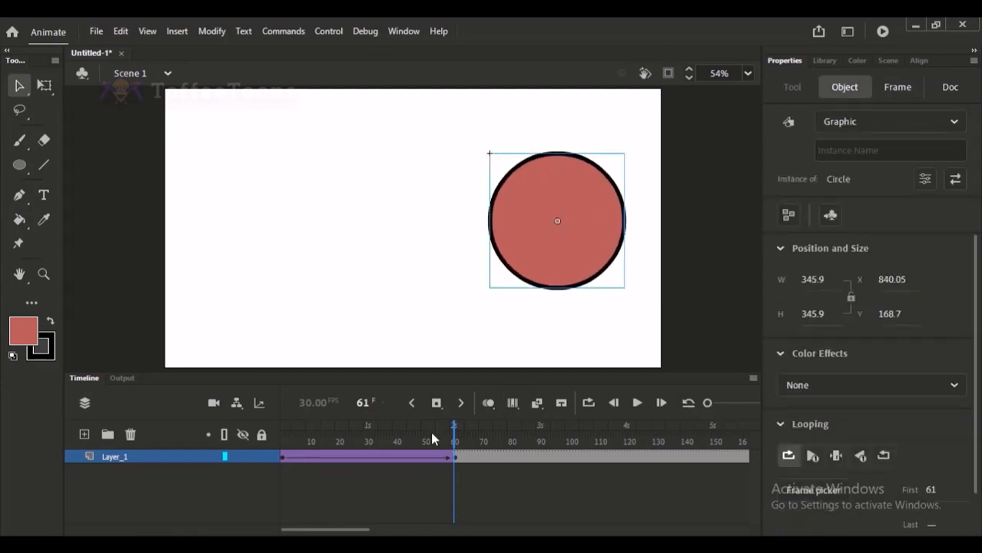
pyautogui.click(283, 456)
pyautogui.press('Return')
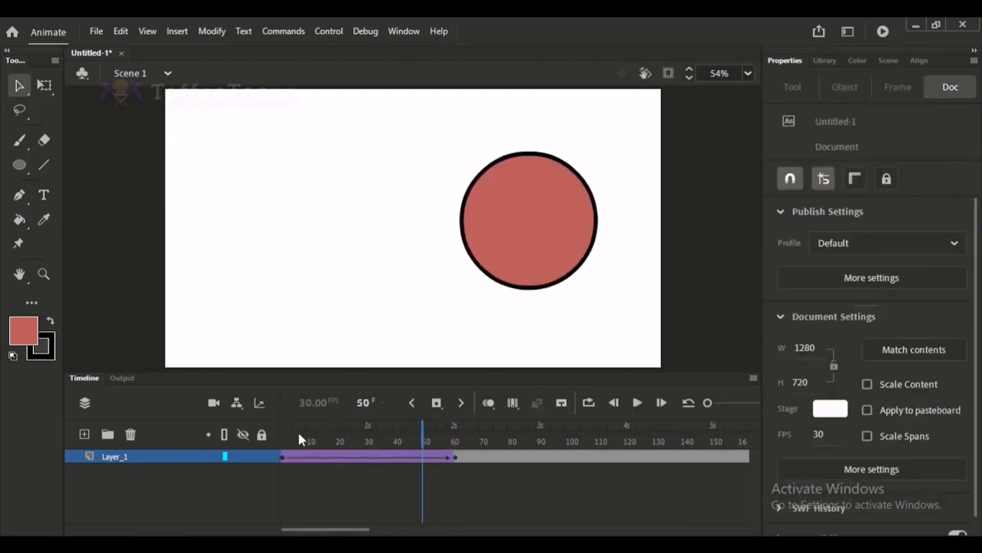
pyautogui.click(319, 431)
pyautogui.moveTo(320, 433)
pyautogui.mouseDown()
pyautogui.moveTo(440, 431)
pyautogui.moveTo(307, 427)
pyautogui.moveTo(427, 429)
pyautogui.moveTo(321, 439)
pyautogui.mouseUp()
# Remove the classic tween from the Layer_1 span between the keyframes at frames 1 and 61.
pyautogui.rightClick(335, 460)
pyautogui.click(349, 471)
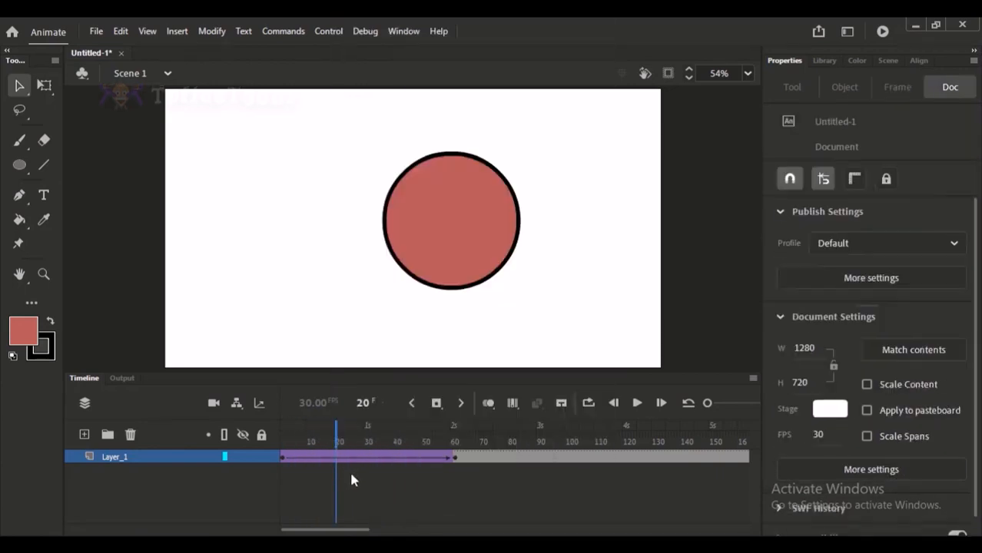
pyautogui.rightClick(322, 457)
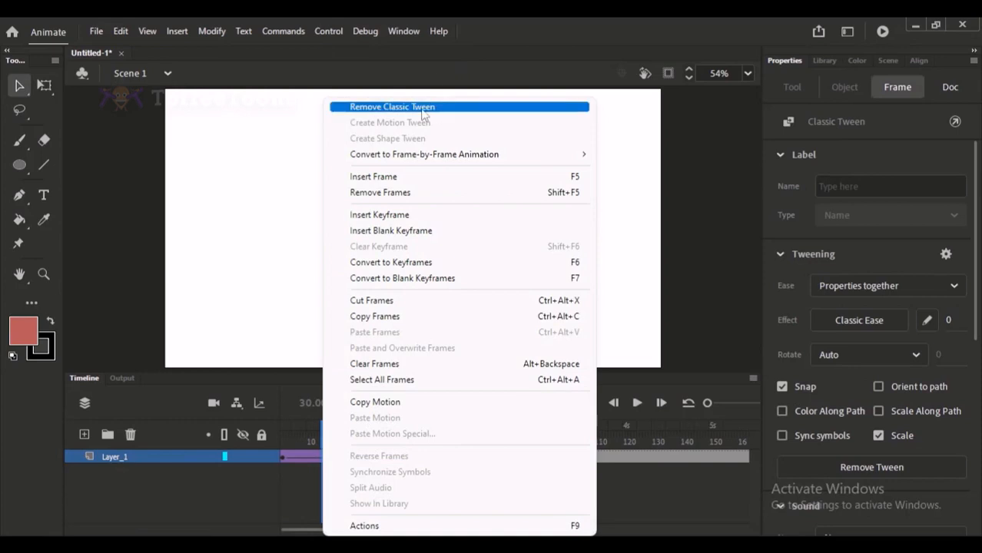
pyautogui.click(276, 157)
pyautogui.click(276, 156)
pyautogui.click(347, 459)
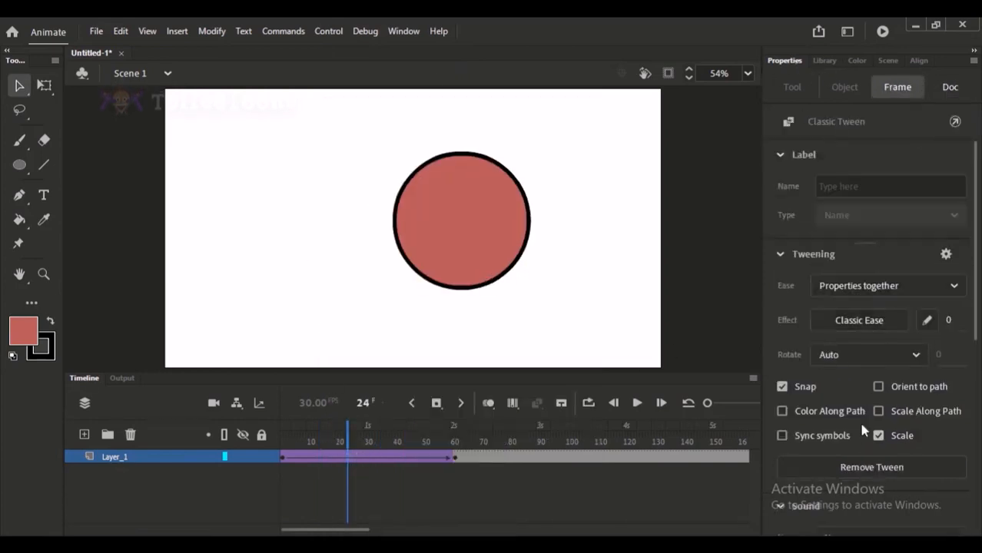
pyautogui.click(857, 470)
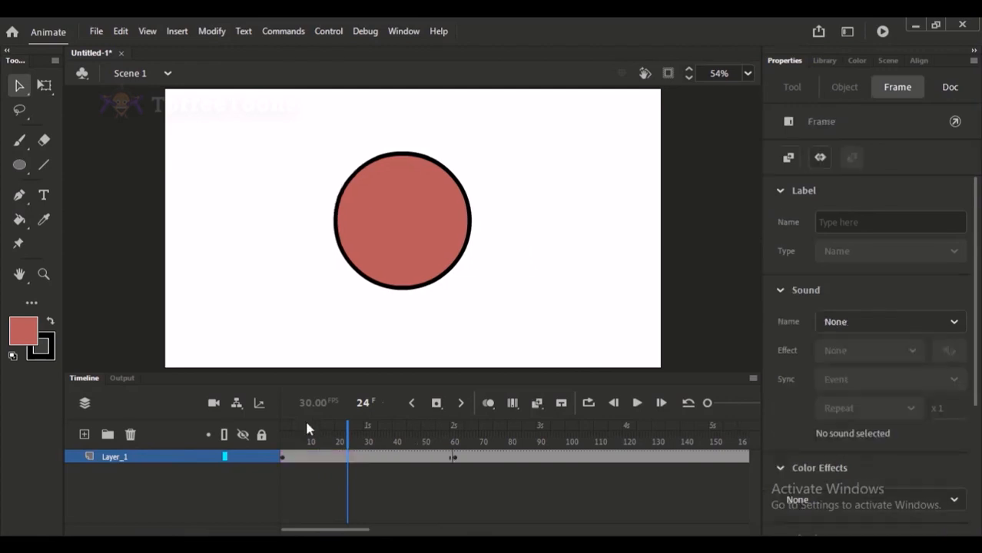
# Play the untweened animation from frame 1 and again from about frame 41 to examine the circle's change of position around frame 61.
pyautogui.moveTo(306, 428); pyautogui.dragTo(167, 440)
pyautogui.press('Return')
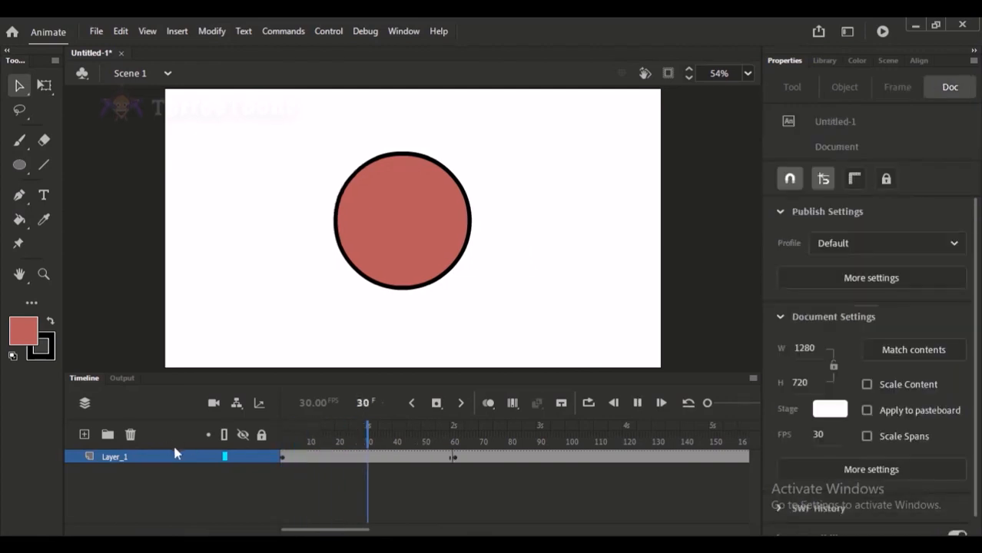
pyautogui.press('Return')
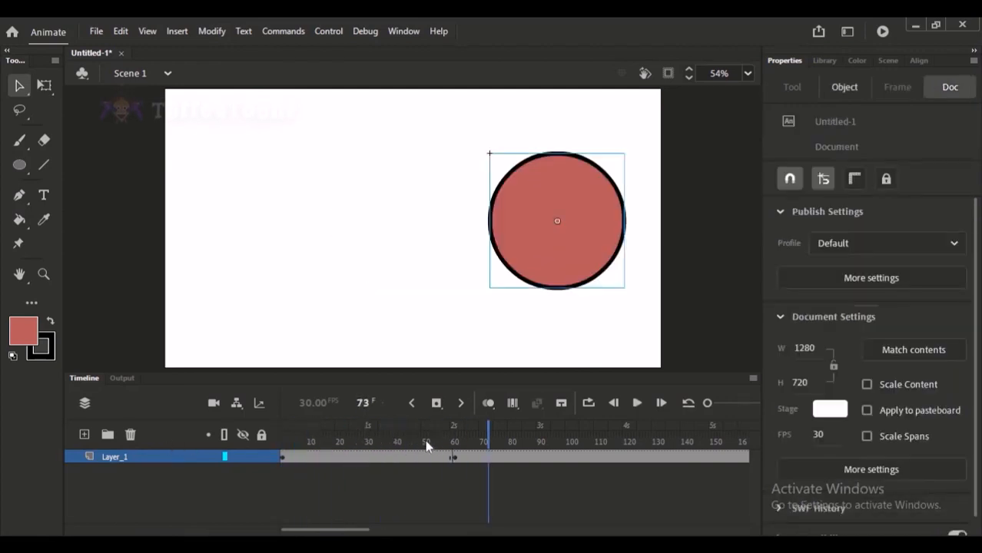
pyautogui.click(423, 436)
pyautogui.click(461, 449)
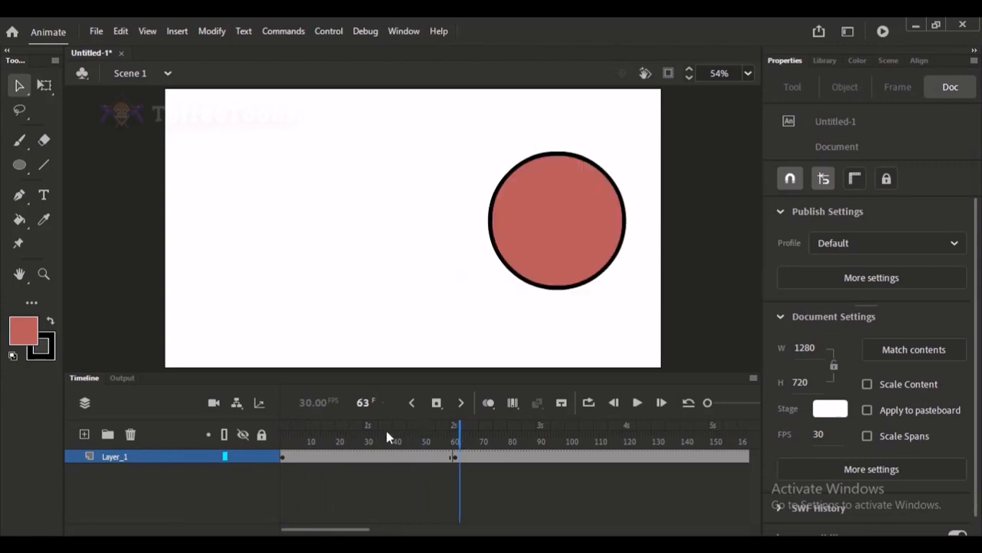
pyautogui.click(397, 433)
pyautogui.press('Return')
pyautogui.click(430, 433)
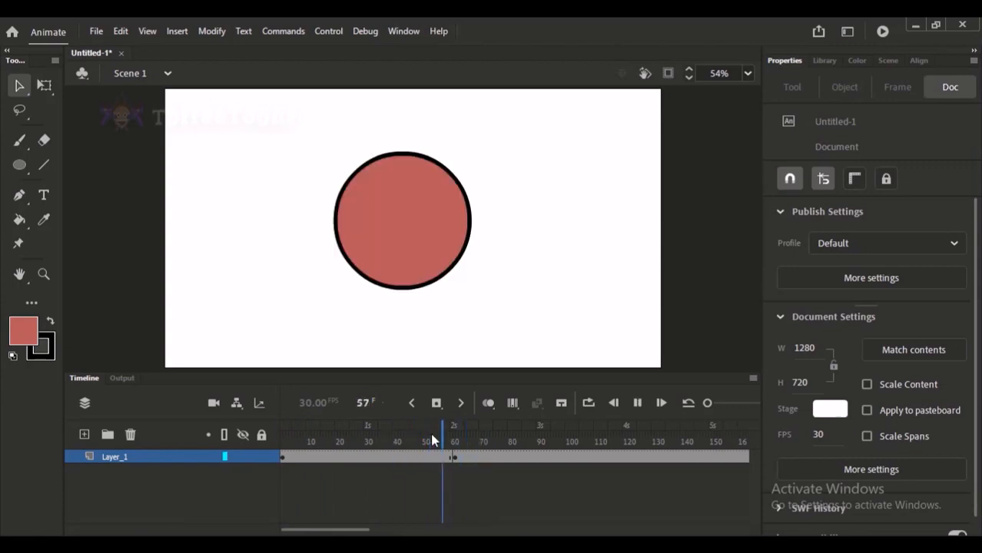
pyautogui.click(430, 433)
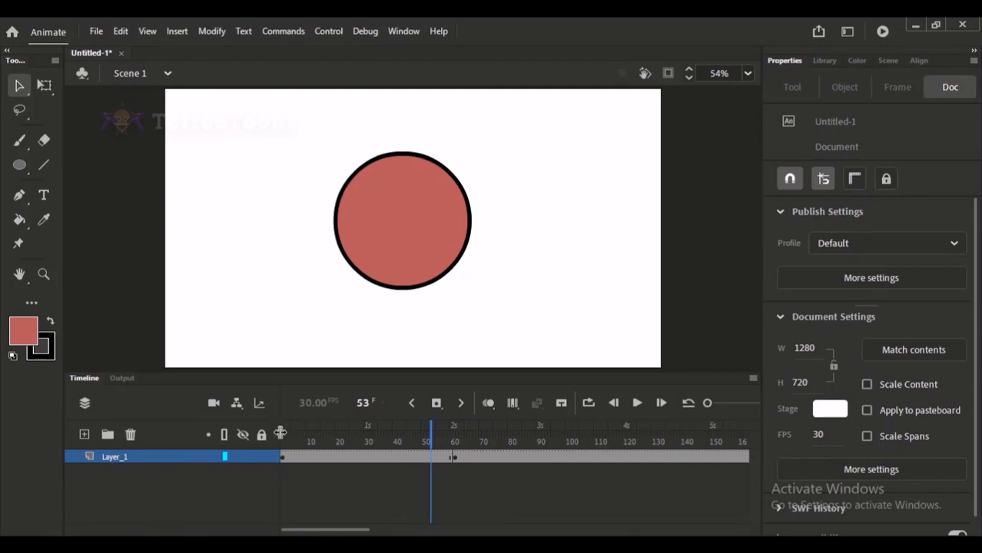
# Scrub the untweened frames up to frame 66 and play the timeline again from near the start.
pyautogui.moveTo(292, 439); pyautogui.dragTo(468, 440)
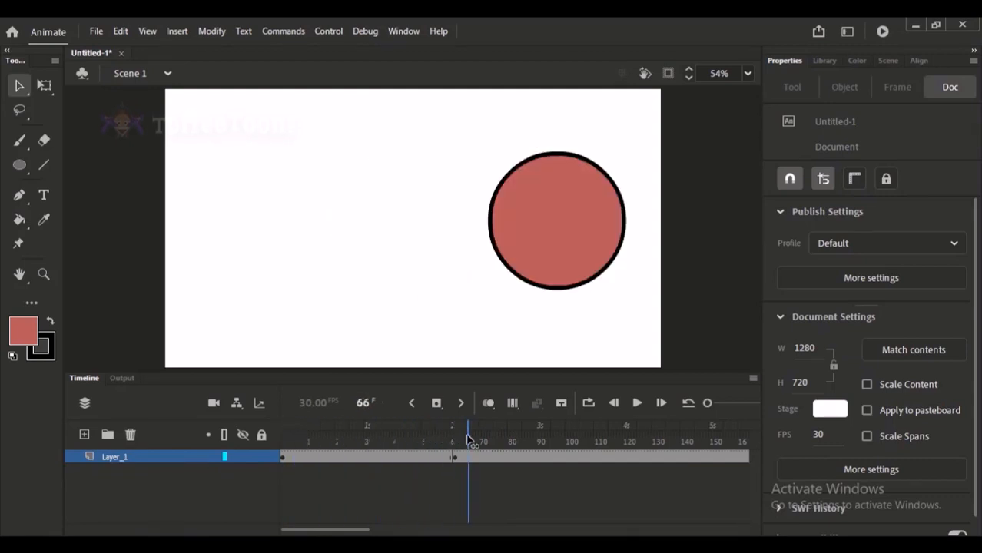
pyautogui.moveTo(286, 439); pyautogui.dragTo(430, 439)
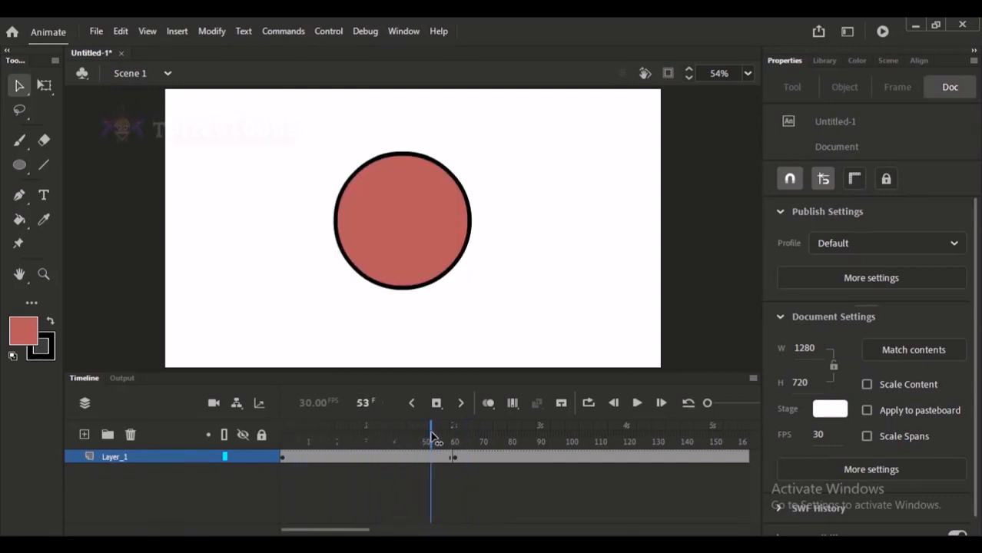
pyautogui.moveTo(300, 440); pyautogui.dragTo(290, 439)
pyautogui.press('Return')
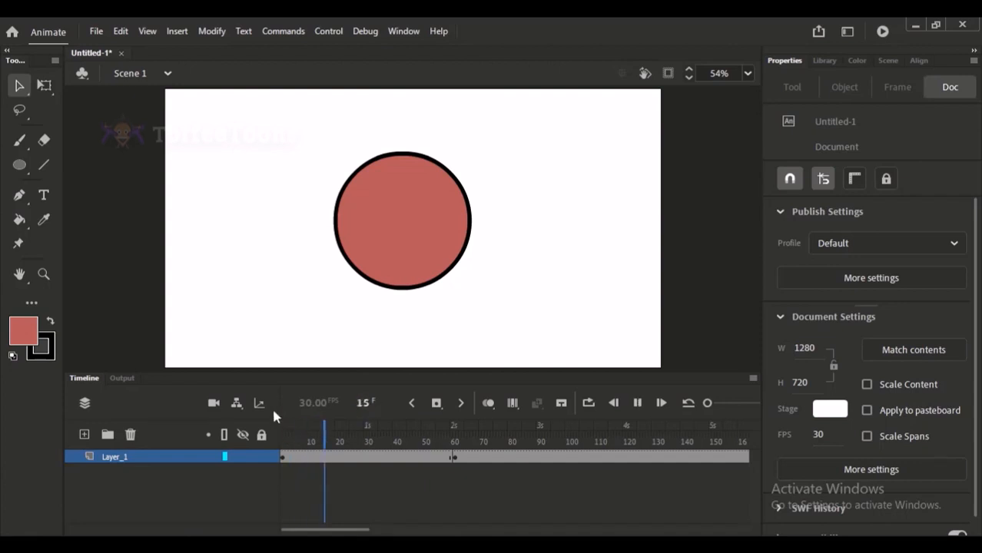
pyautogui.press('Return')
# Compare the circle's position in the frames before frame 61 with its position at the frame 61 keyframe.
pyautogui.click(299, 456)
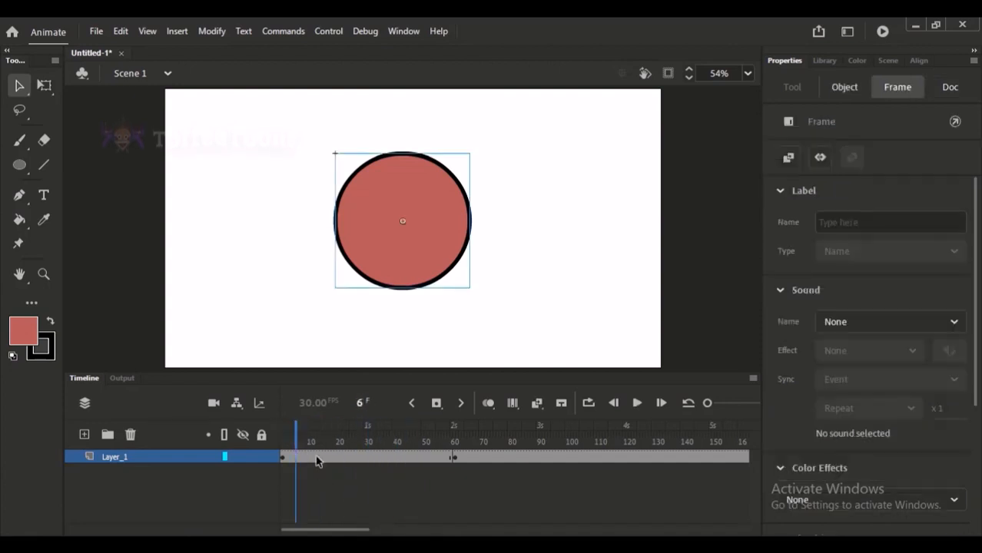
pyautogui.click(315, 458)
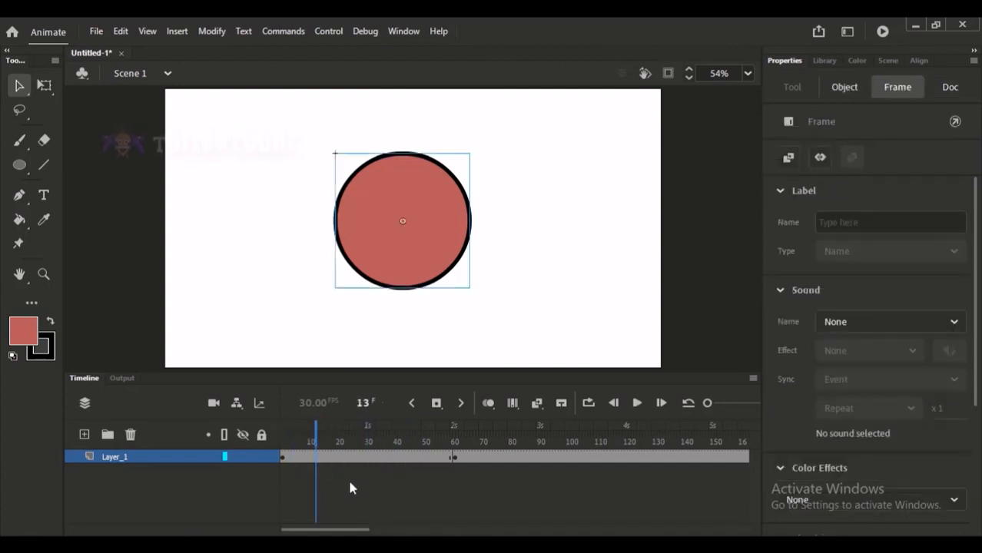
pyautogui.click(411, 206)
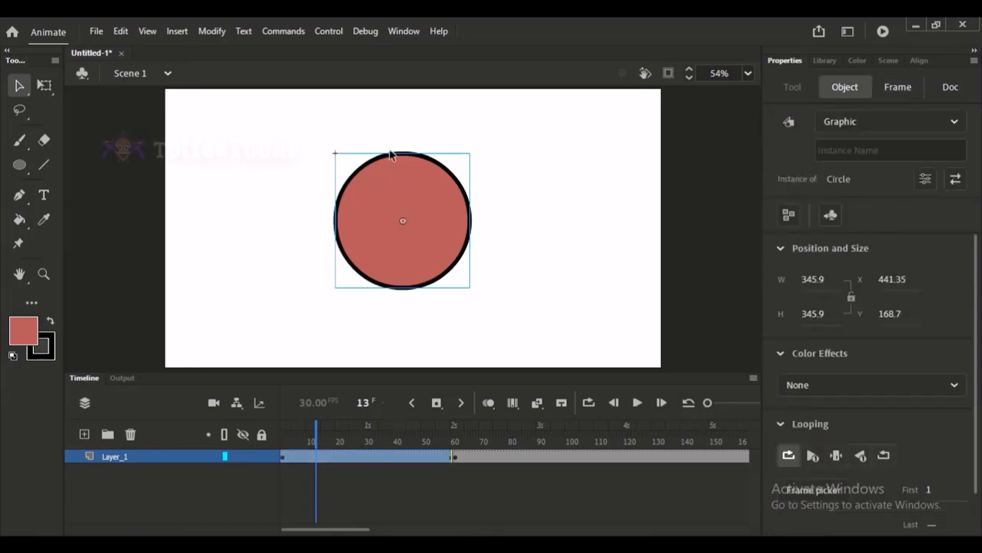
pyautogui.click(456, 457)
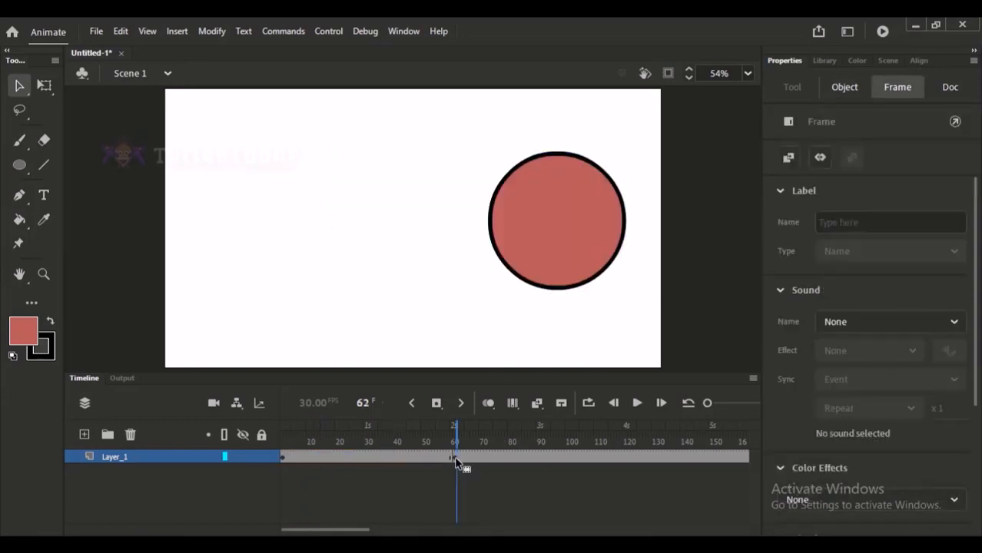
pyautogui.click(445, 442)
pyautogui.click(455, 459)
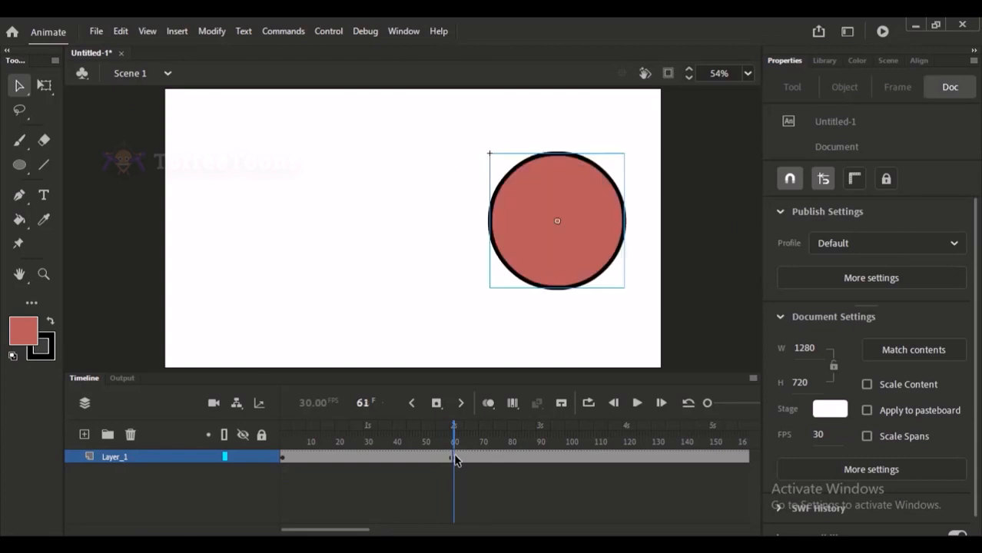
pyautogui.click(409, 453)
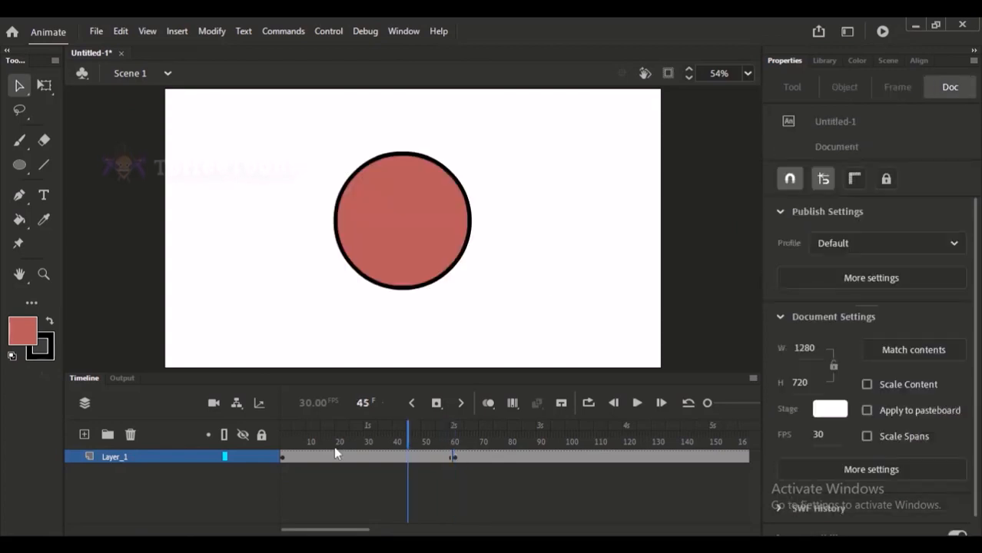
pyautogui.click(388, 214)
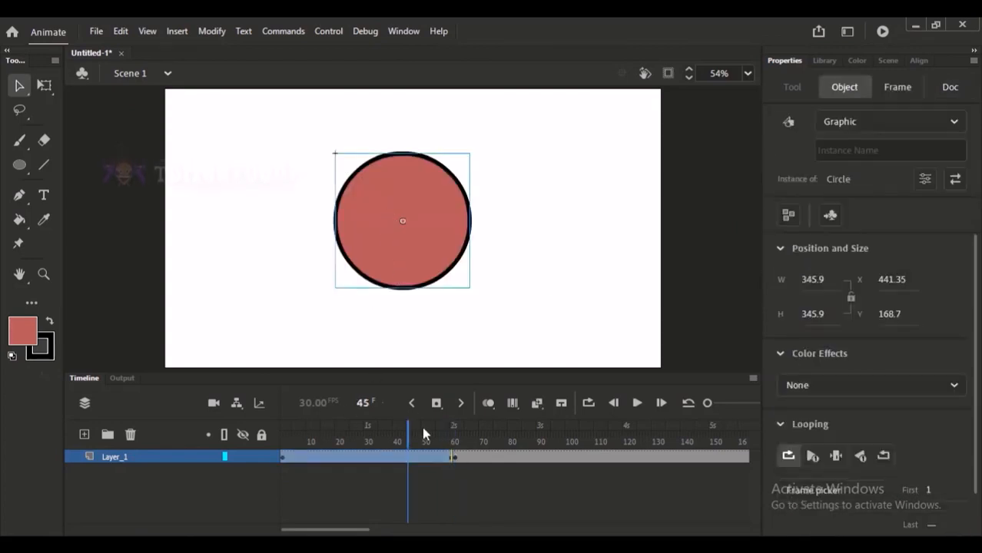
pyautogui.click(454, 454)
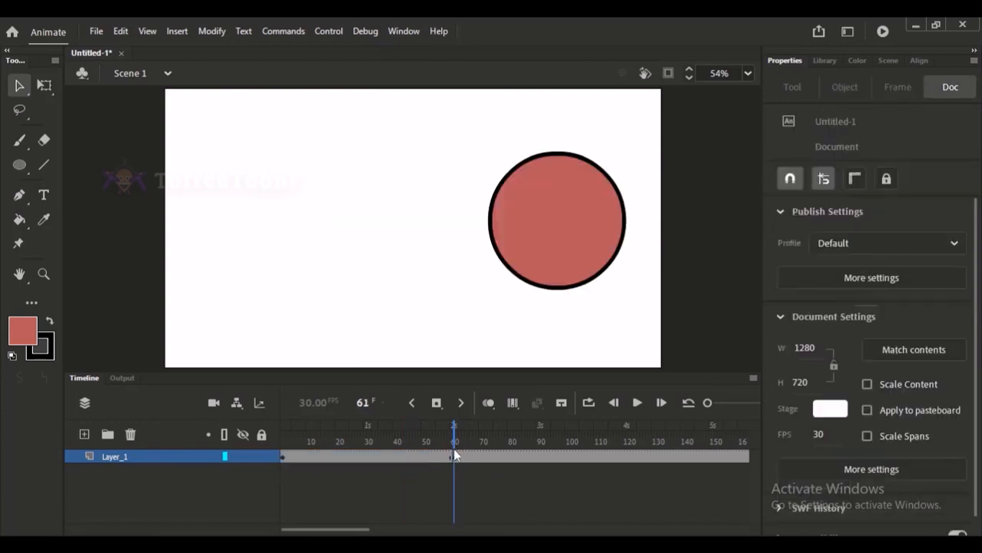
pyautogui.click(454, 459)
pyautogui.click(356, 441)
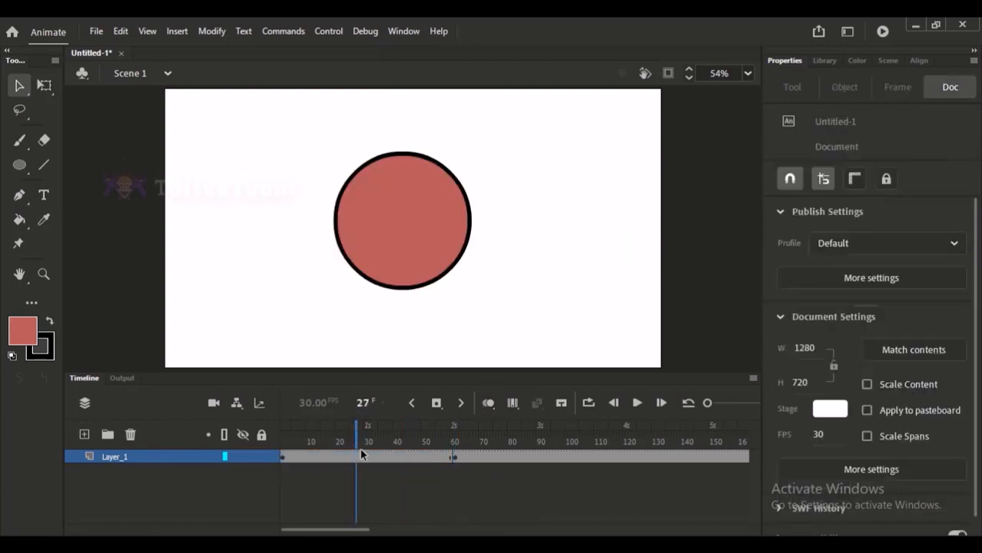
# Create a classic tween in the Layer_1 span from the keyframe at frame 1 to the keyframe at frame 61.
pyautogui.click(282, 458)
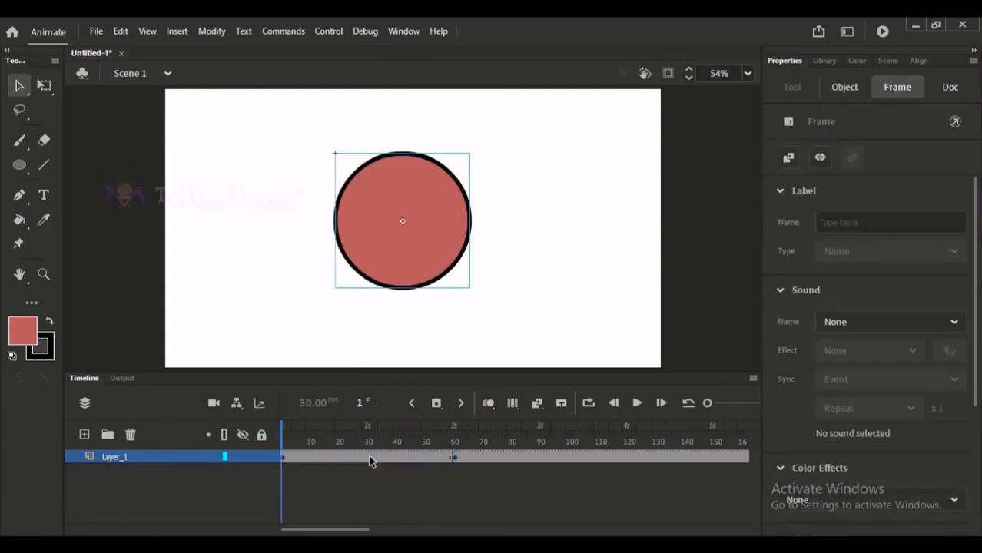
pyautogui.click(456, 458)
pyautogui.rightClick(380, 457)
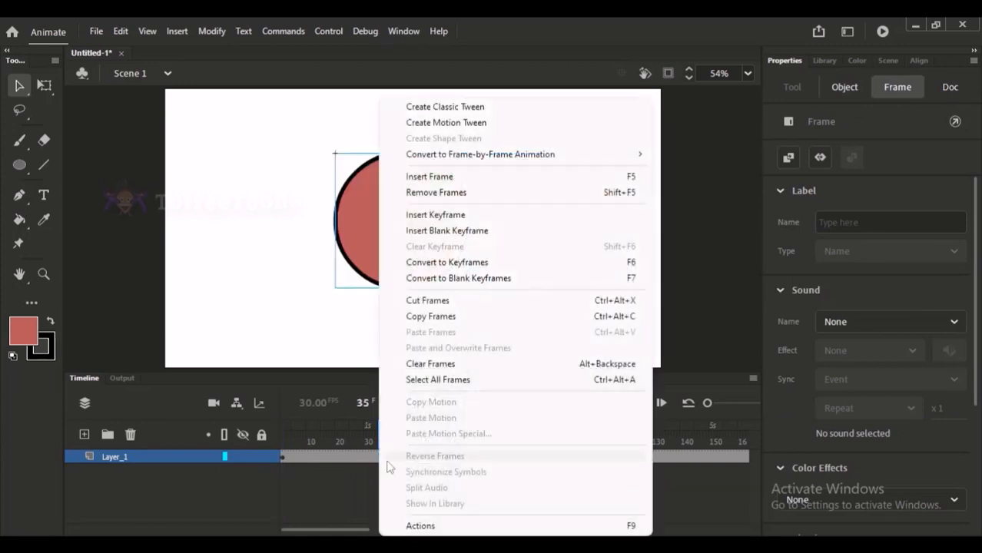
pyautogui.click(456, 107)
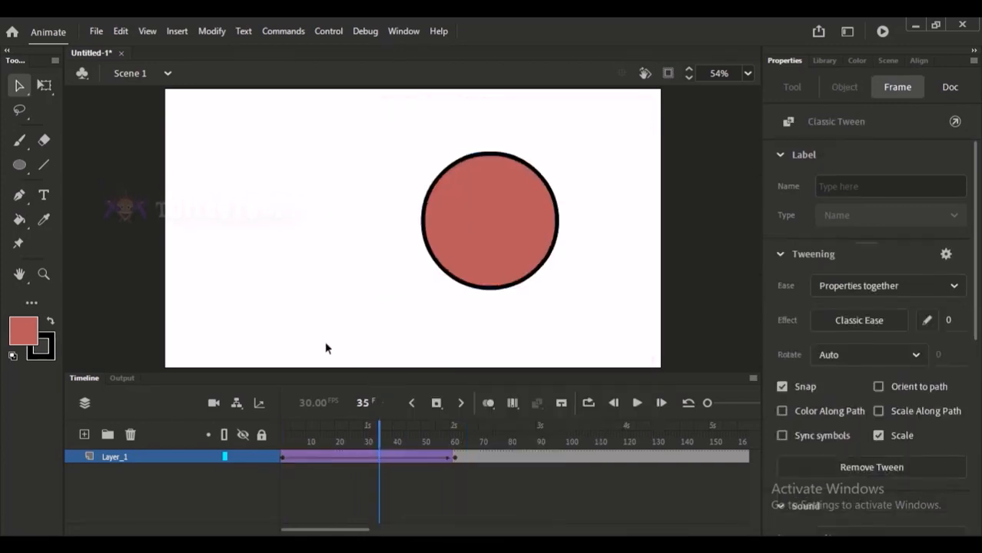
pyautogui.click(326, 347)
# Check the circle at the frame 1 and frame 61 keyframes, and scrub through the tween to frame 53.
pyautogui.click(281, 458)
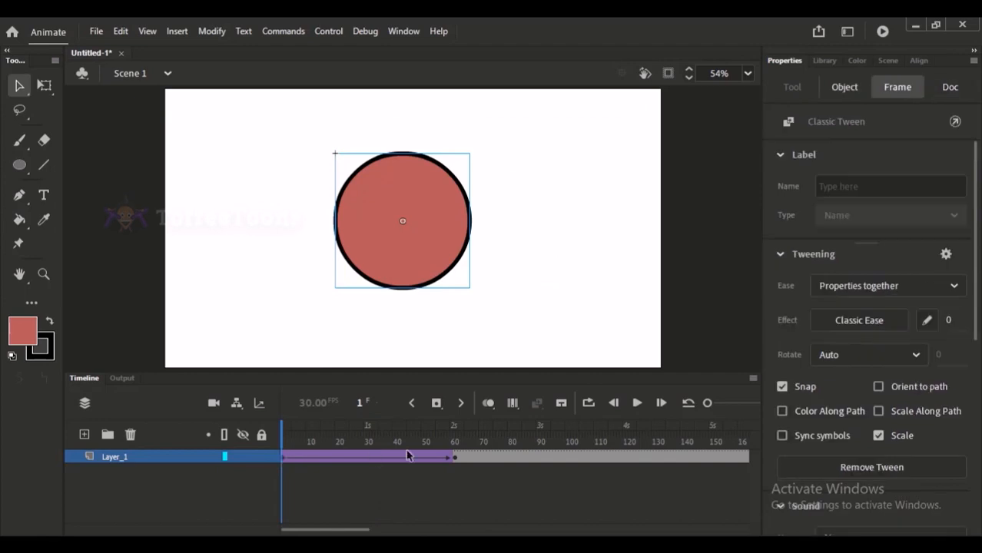
pyautogui.click(455, 458)
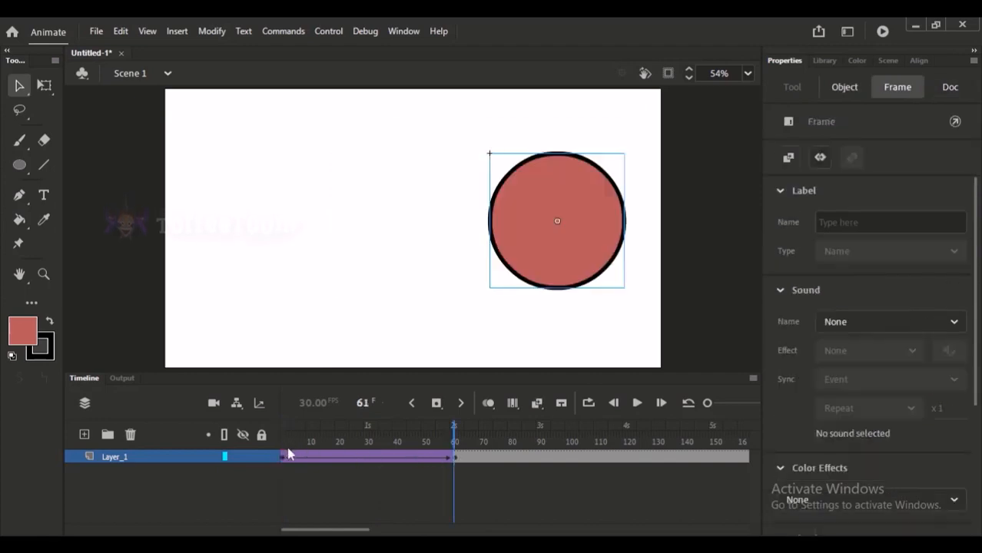
pyautogui.moveTo(303, 457); pyautogui.dragTo(382, 441)
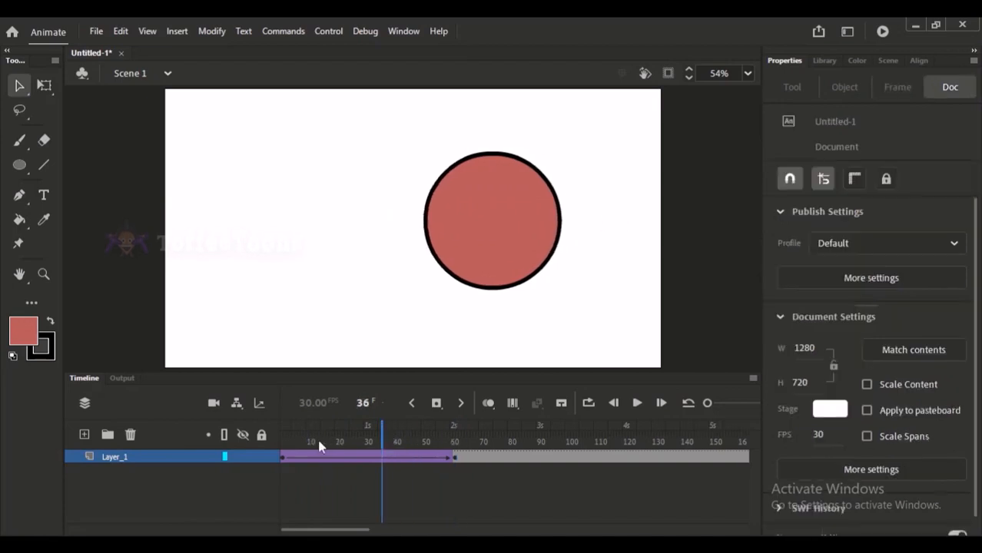
pyautogui.moveTo(321, 447); pyautogui.dragTo(431, 435)
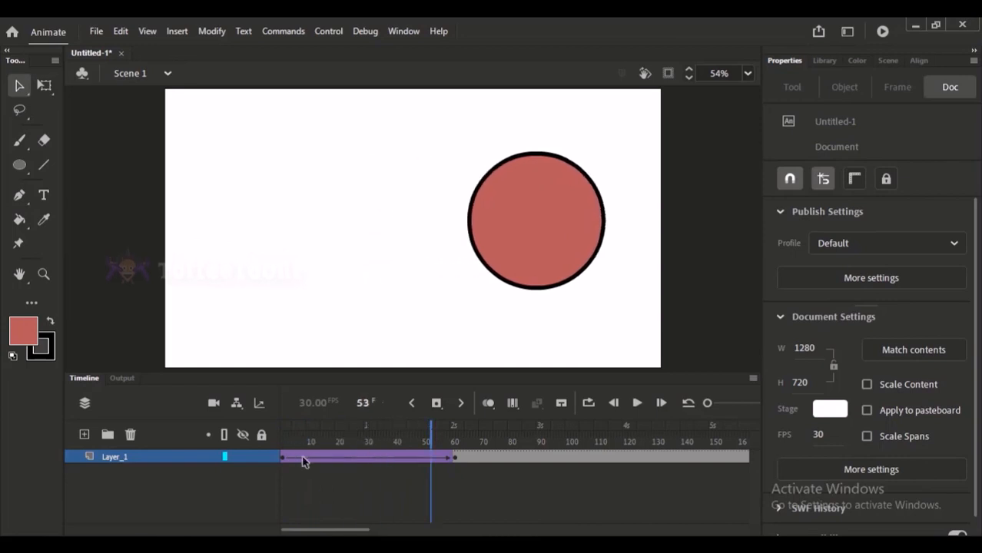
# Review the tween's start, end and in-between frames, play it back, and select the keyframe at frame 1.
pyautogui.click(303, 460)
pyautogui.click(283, 461)
pyautogui.click(467, 457)
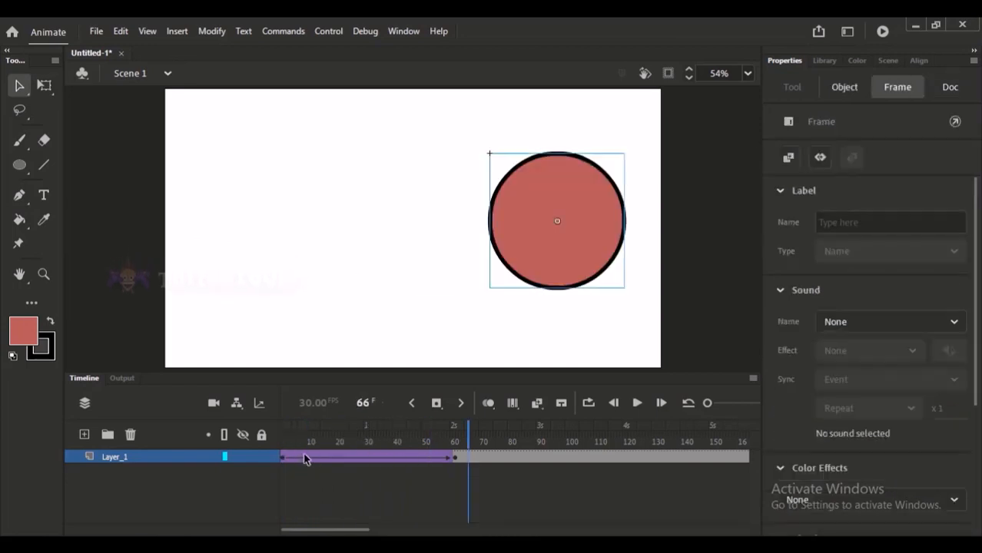
pyautogui.moveTo(306, 456); pyautogui.dragTo(406, 427)
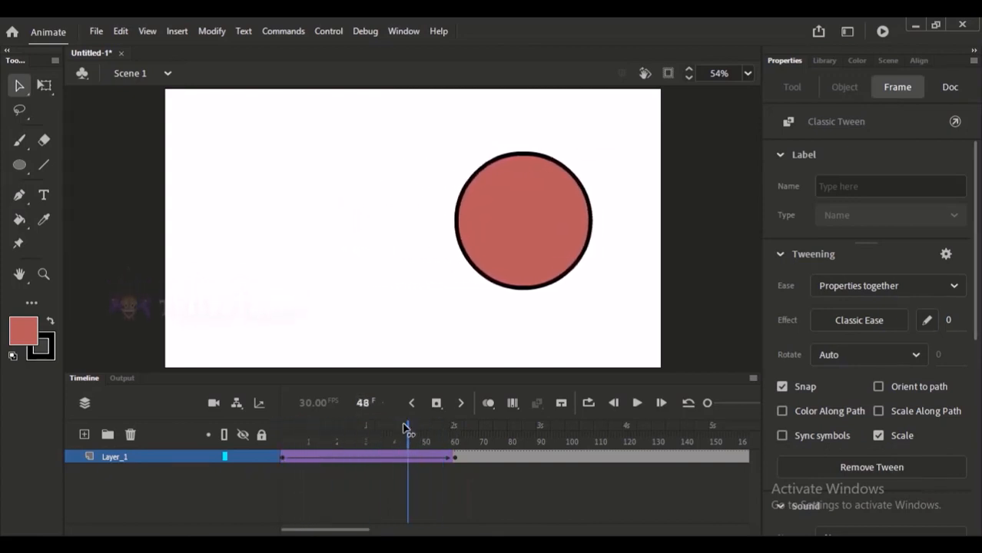
pyautogui.press('Return')
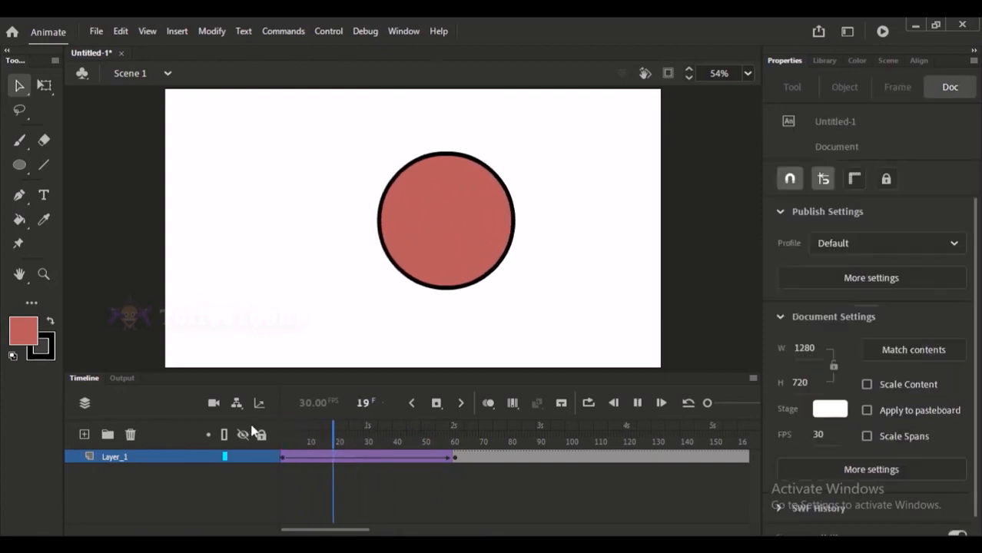
pyautogui.press('Return')
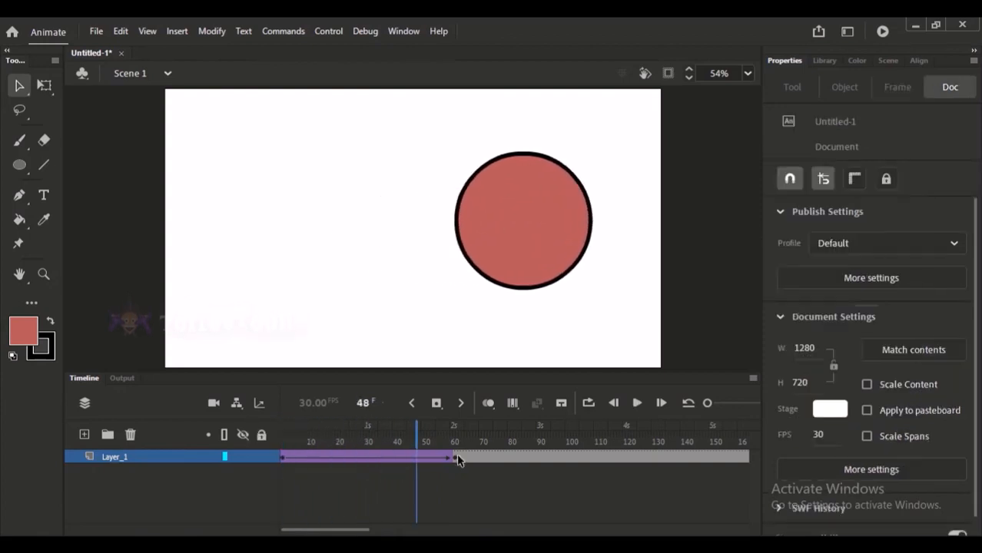
pyautogui.click(281, 456)
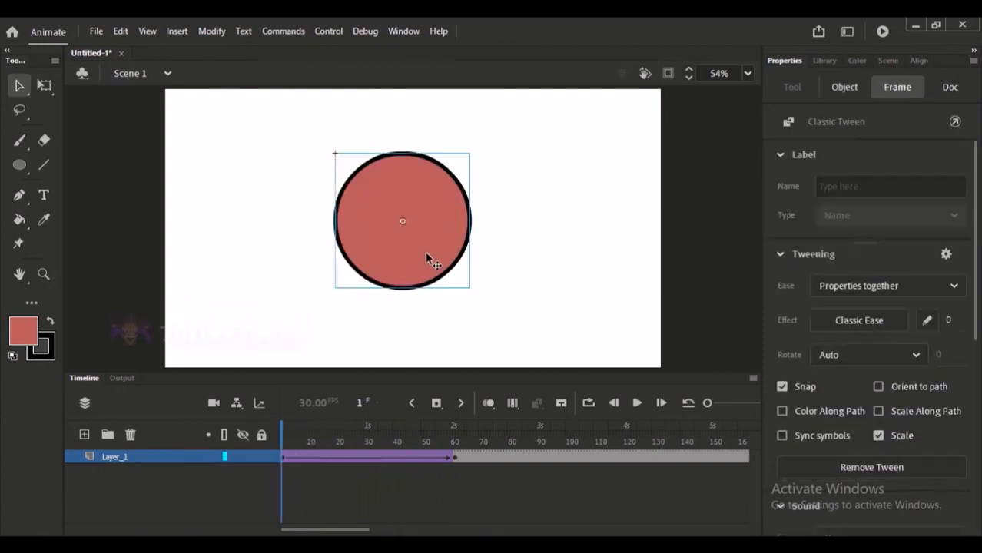
# With off-stage content clipped, move the circle off the stage's left side at frame 1 (X about -365) and off its right side at frame 61 (X about 1293).
pyautogui.moveTo(428, 258); pyautogui.dragTo(116, 246)
pyautogui.click(667, 73)
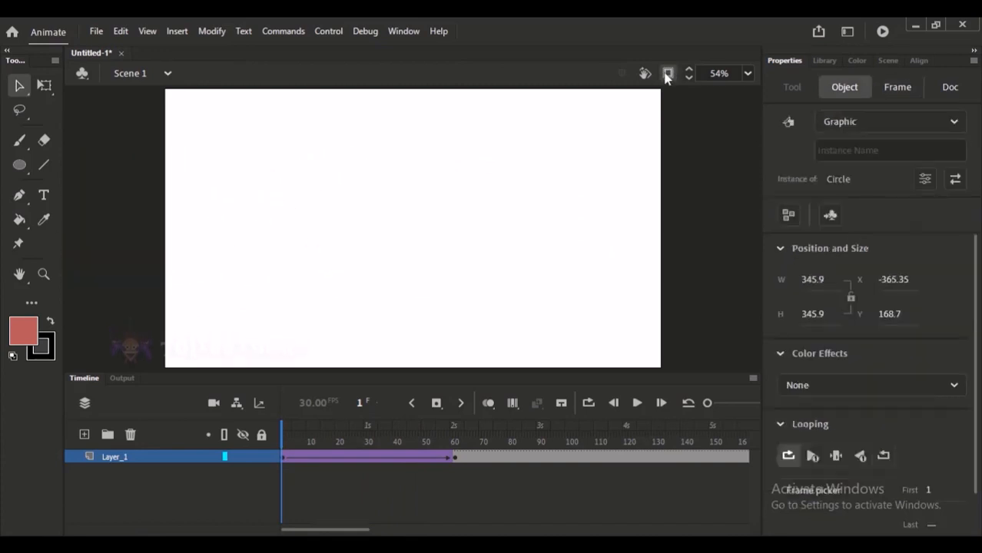
pyautogui.click(454, 459)
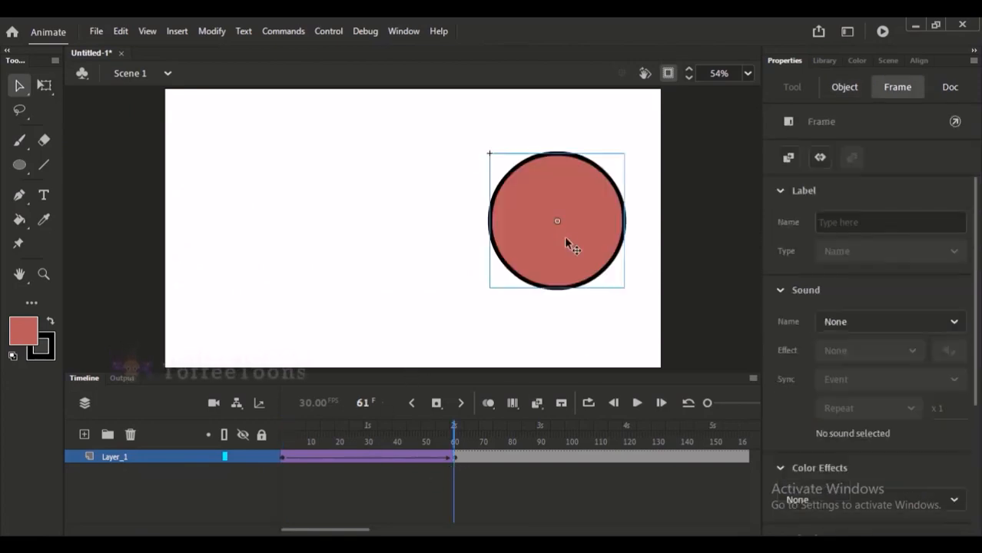
pyautogui.moveTo(565, 243); pyautogui.dragTo(736, 229)
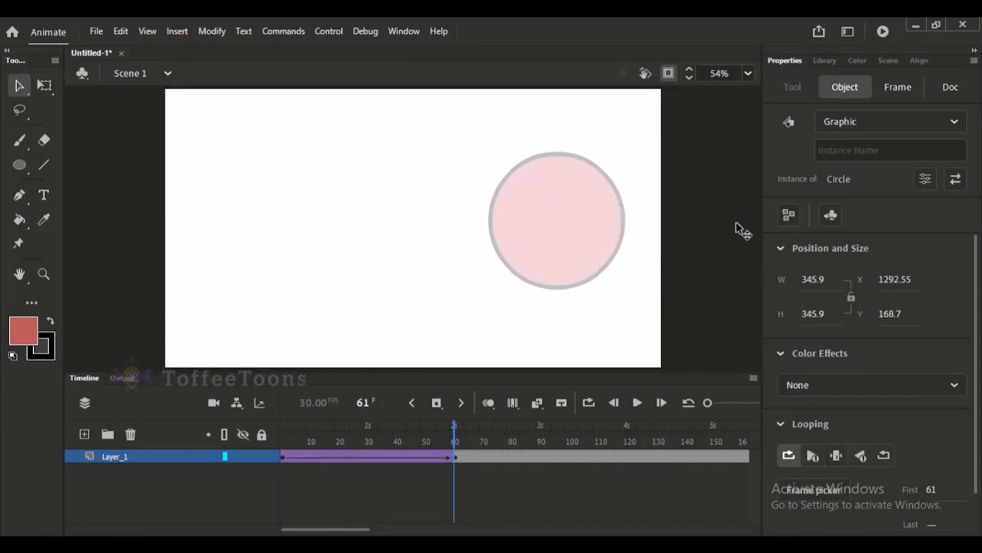
# Play back the tween of the circle crossing the clipped stage from one side to the other.
pyautogui.press('Return')
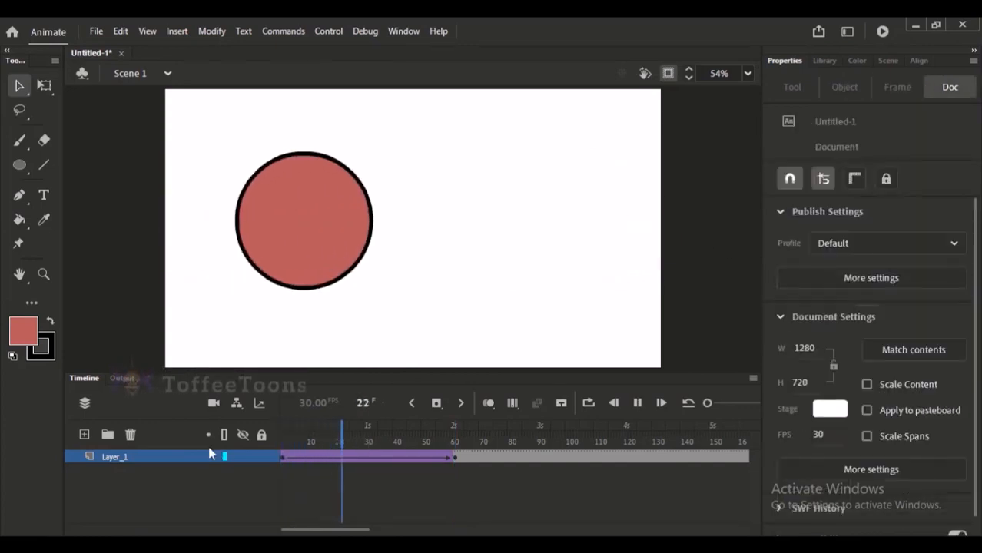
pyautogui.press('Return')
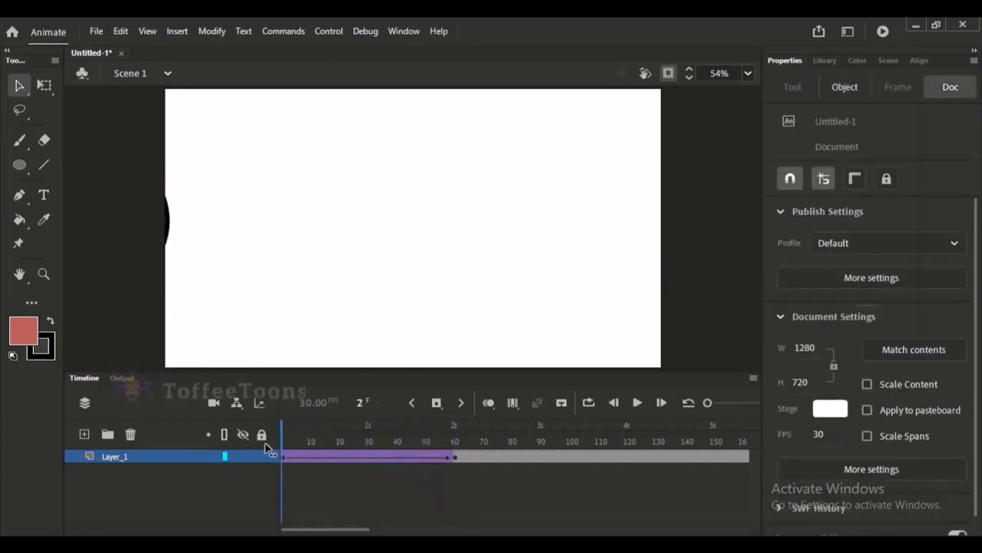
pyautogui.press('Return')
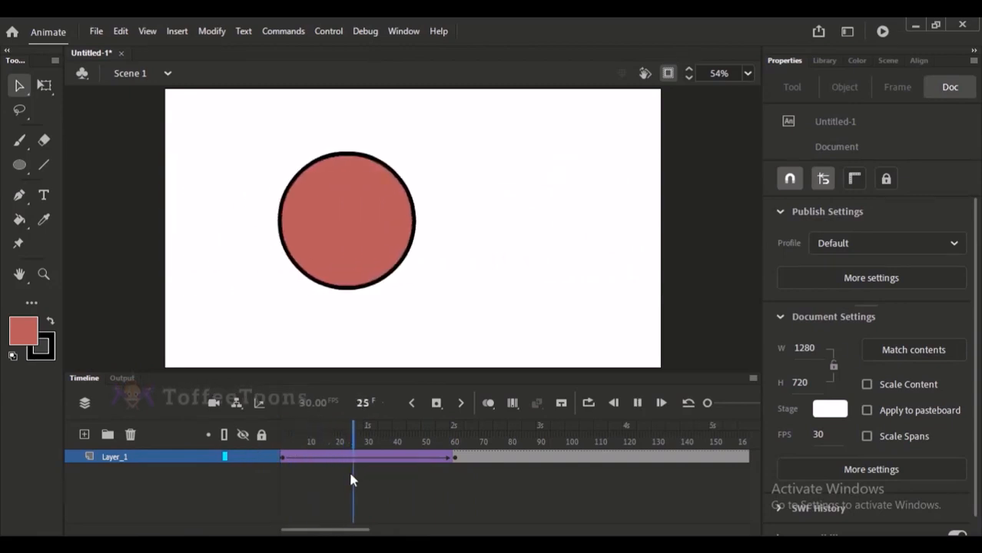
# Turn off stage clipping and move the circle back inside the stage, near its left edge (X about 22) at frame 1 and its right edge at frame 61.
pyautogui.click(282, 456)
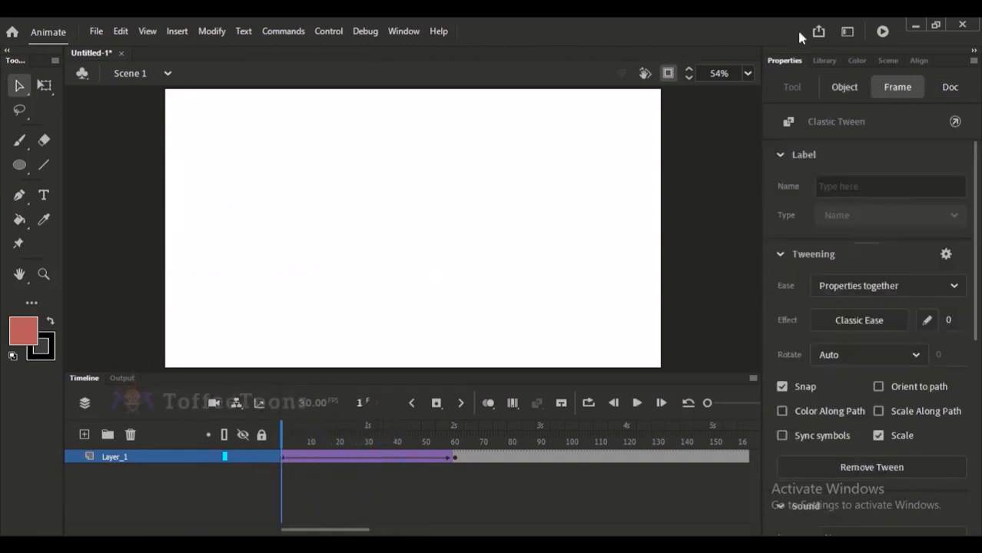
pyautogui.click(646, 74)
pyautogui.moveTo(144, 215); pyautogui.dragTo(294, 217)
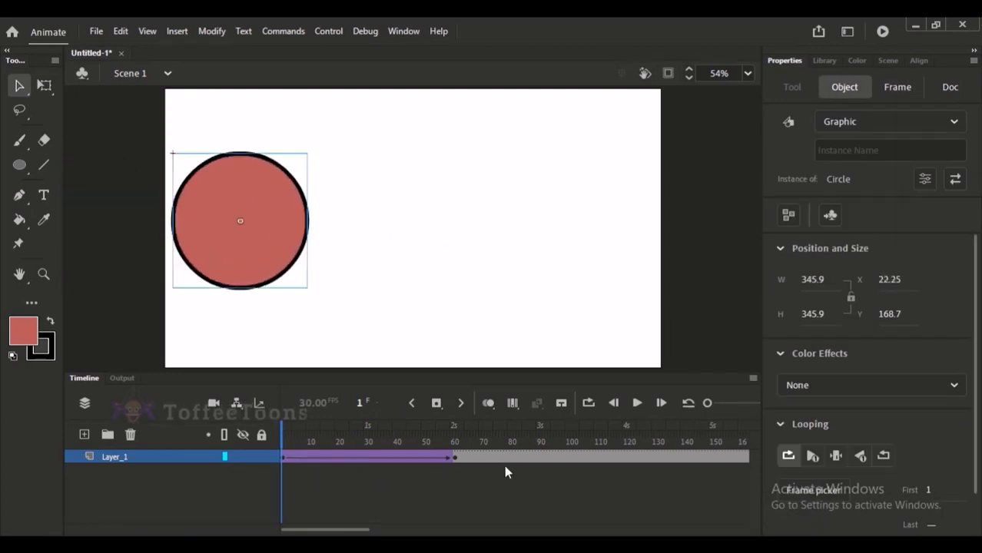
pyautogui.click(454, 459)
pyautogui.moveTo(699, 217); pyautogui.dragTo(560, 228)
# Play back the repositioned tween and scrub through its in-between frames to examine the circle's speed.
pyautogui.press('Return')
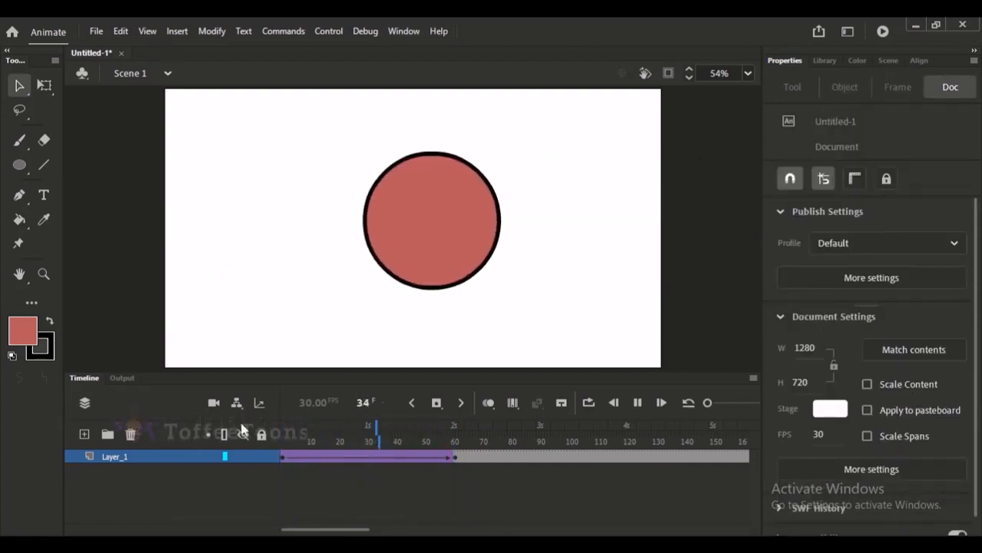
pyautogui.press('Return')
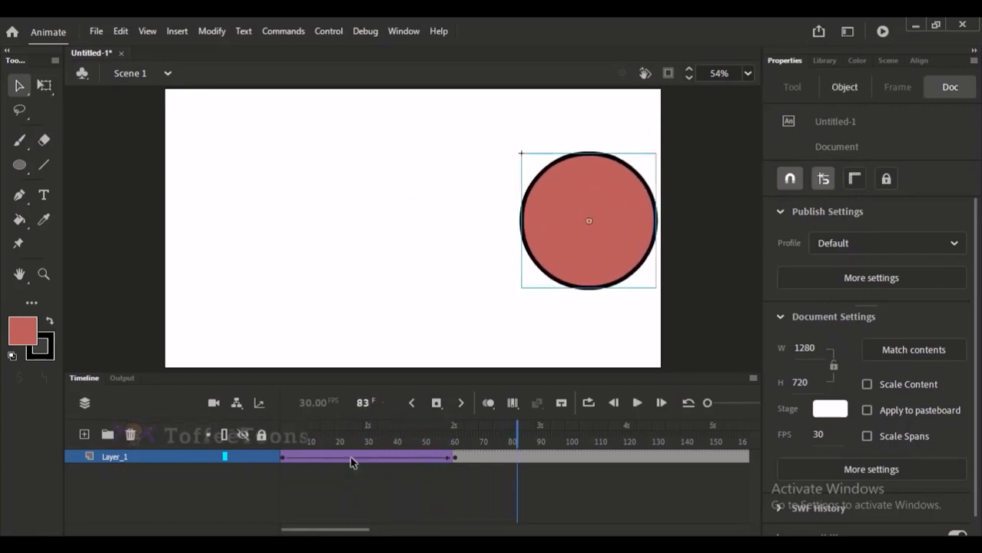
pyautogui.moveTo(350, 456); pyautogui.dragTo(284, 428)
pyautogui.press('Return')
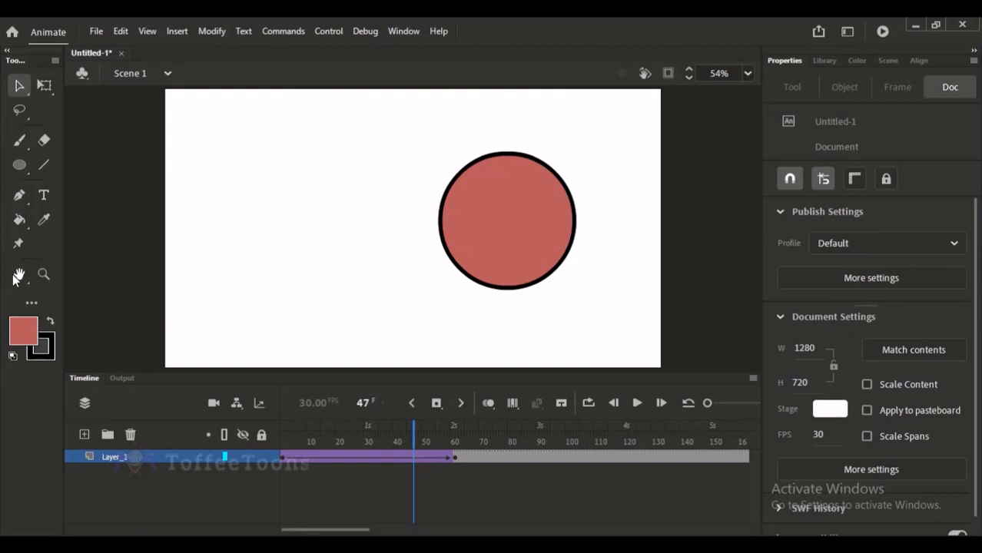
pyautogui.moveTo(338, 434); pyautogui.dragTo(323, 442)
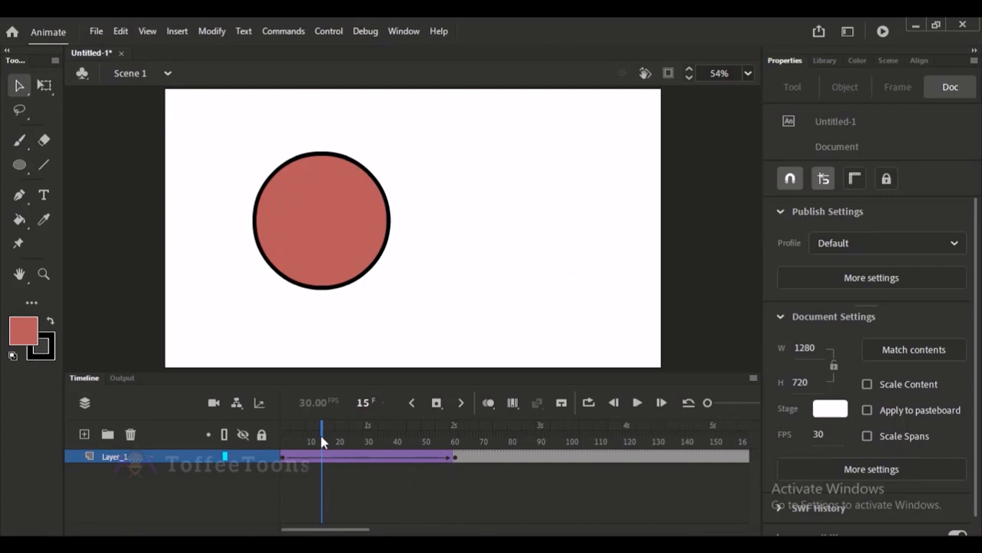
pyautogui.moveTo(315, 459); pyautogui.dragTo(368, 447)
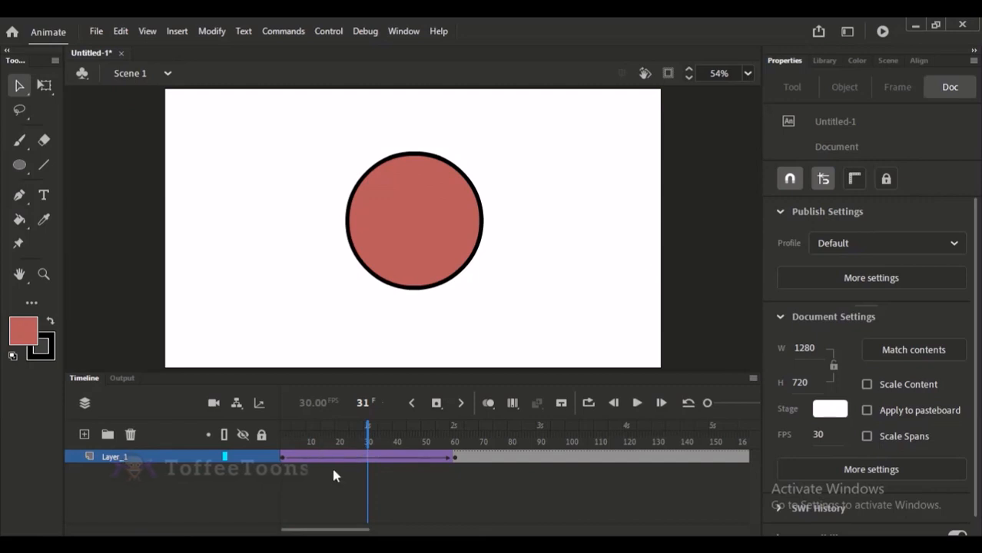
pyautogui.moveTo(318, 453); pyautogui.dragTo(357, 499)
pyautogui.click(367, 495)
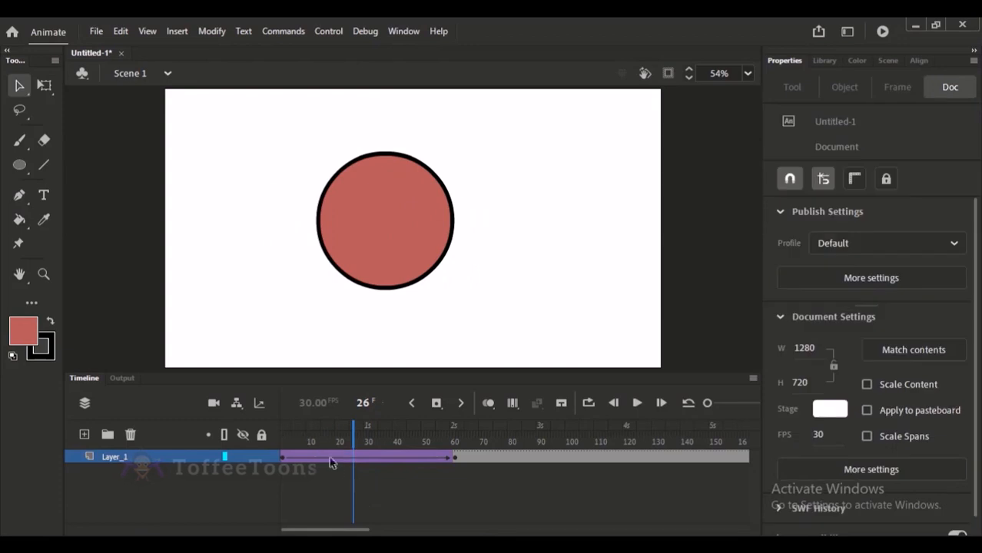
# Set the tween's Classic Ease intensity to 100 out.
pyautogui.moveTo(363, 466); pyautogui.dragTo(384, 496)
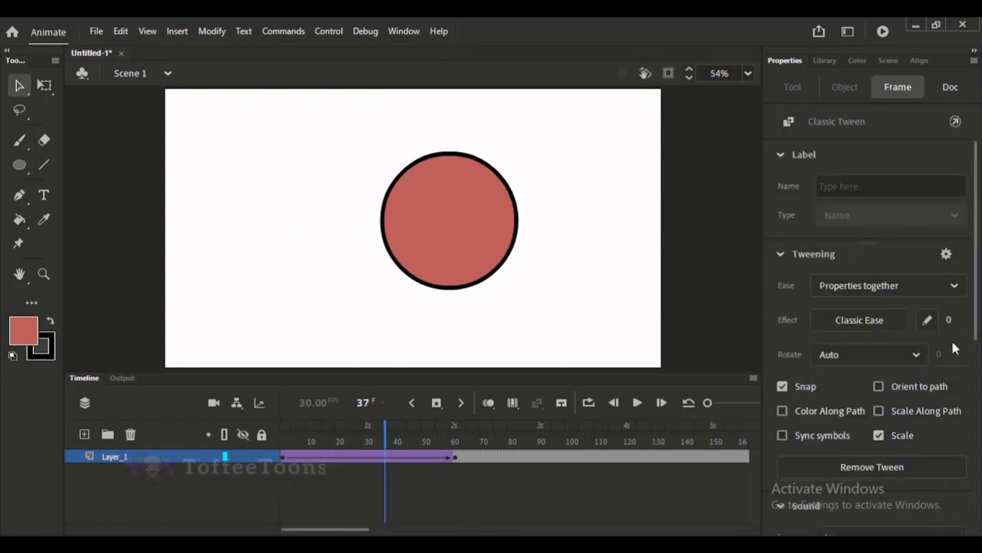
pyautogui.click(848, 325)
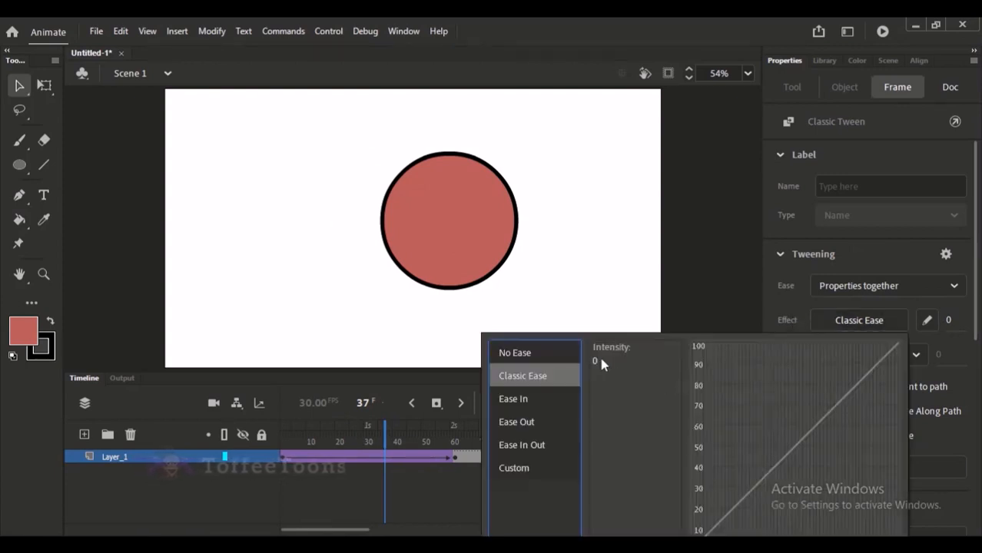
pyautogui.moveTo(602, 364)
pyautogui.mouseDown()
pyautogui.moveTo(618, 372)
pyautogui.moveTo(603, 366)
pyautogui.mouseUp()
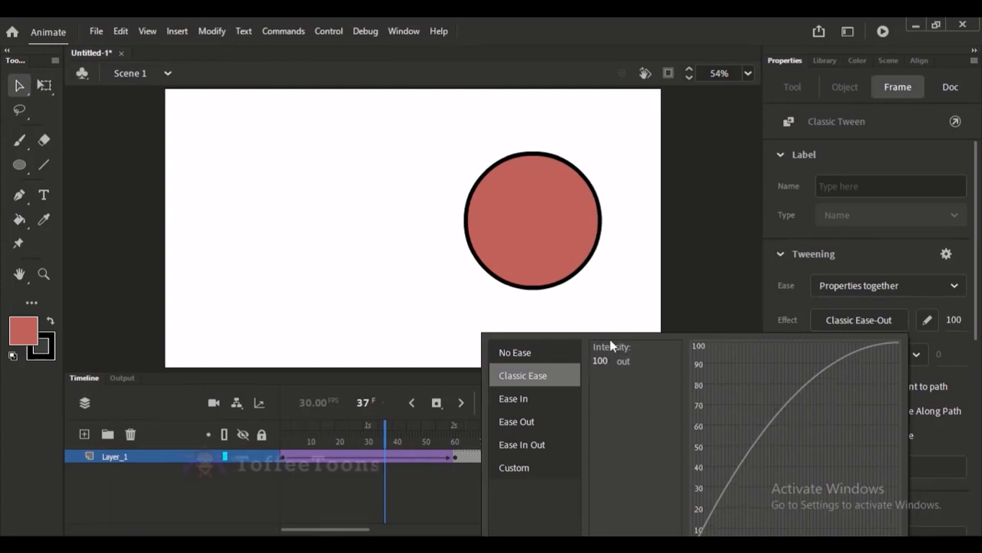
pyautogui.click(664, 311)
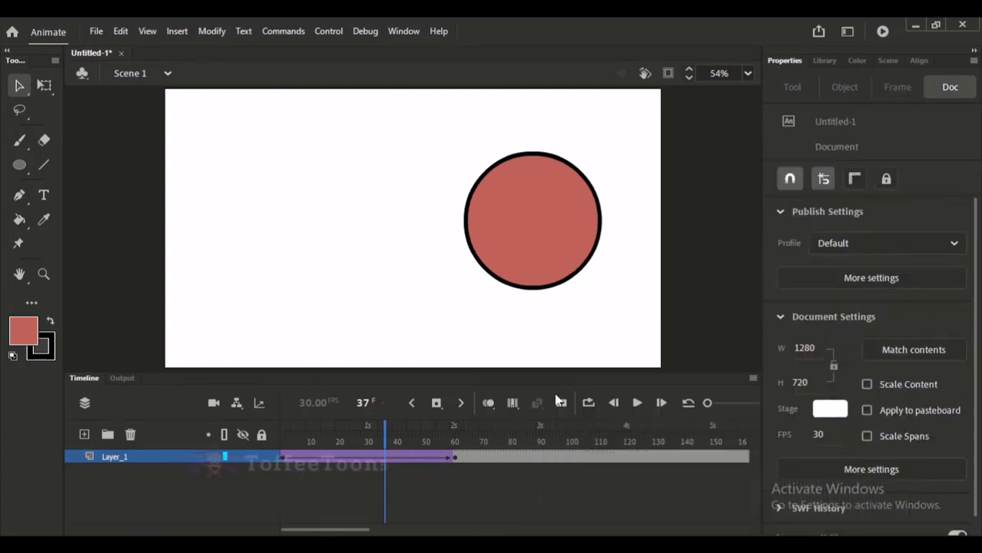
# Examine the Ease In presets and their curves for the tween, and play the animation from frame 1.
pyautogui.click(380, 457)
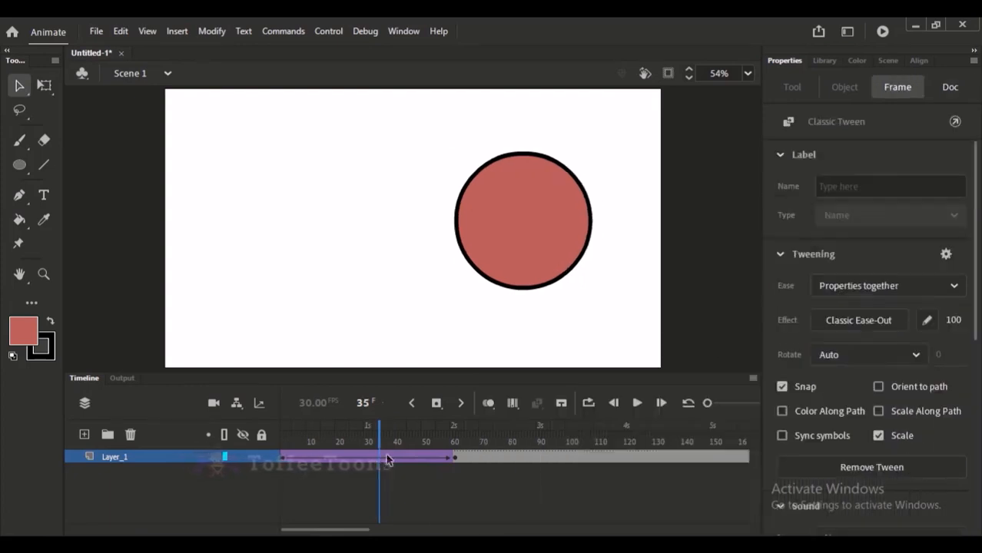
pyautogui.click(883, 322)
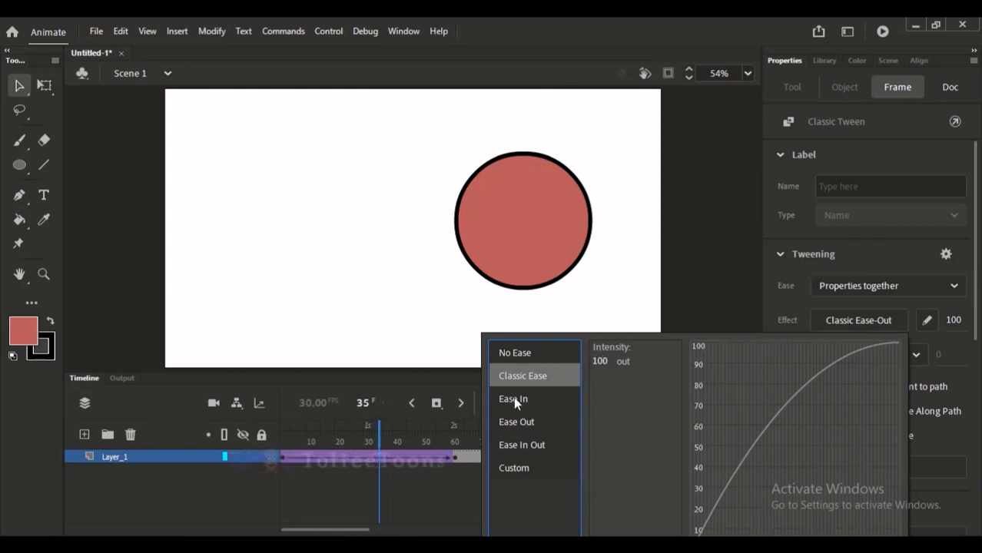
pyautogui.moveTo(512, 398)
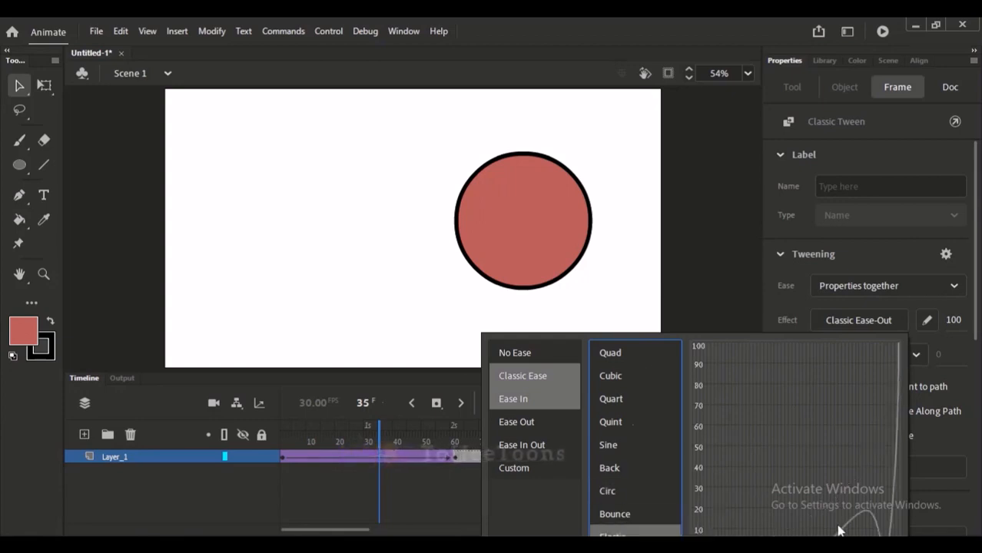
pyautogui.click(282, 441)
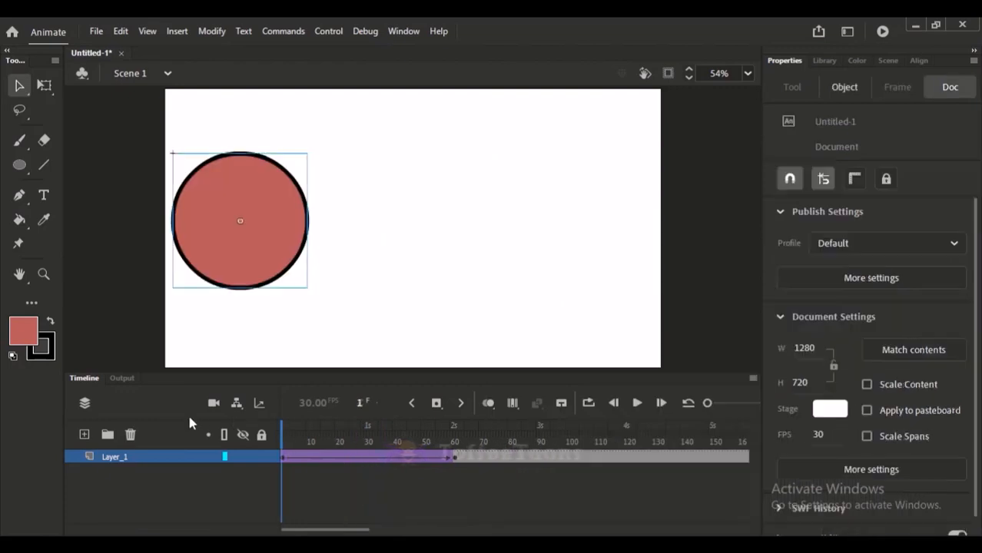
pyautogui.press('Return')
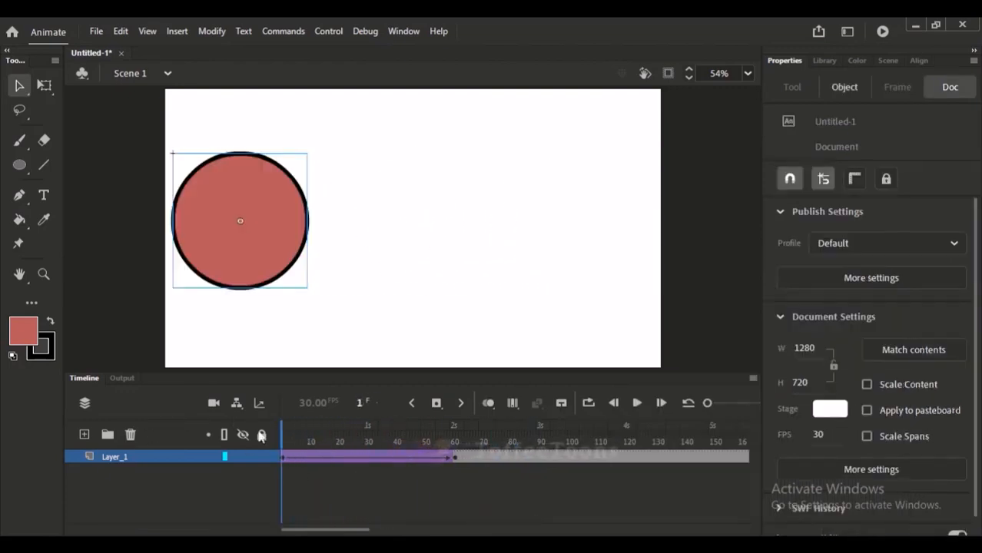
# Try to apply the No Ease effect to the classic tween.
pyautogui.click(341, 456)
pyautogui.click(875, 322)
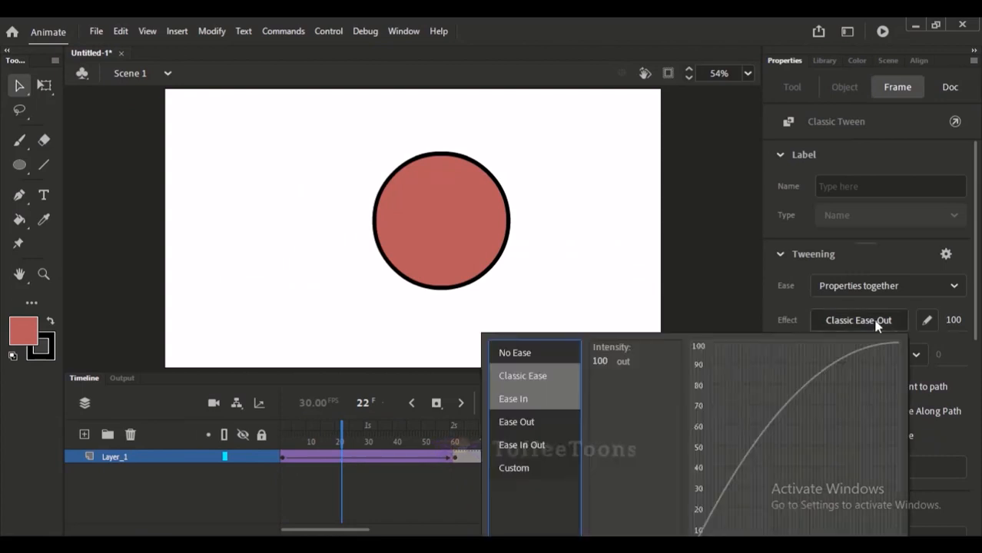
pyautogui.click(517, 354)
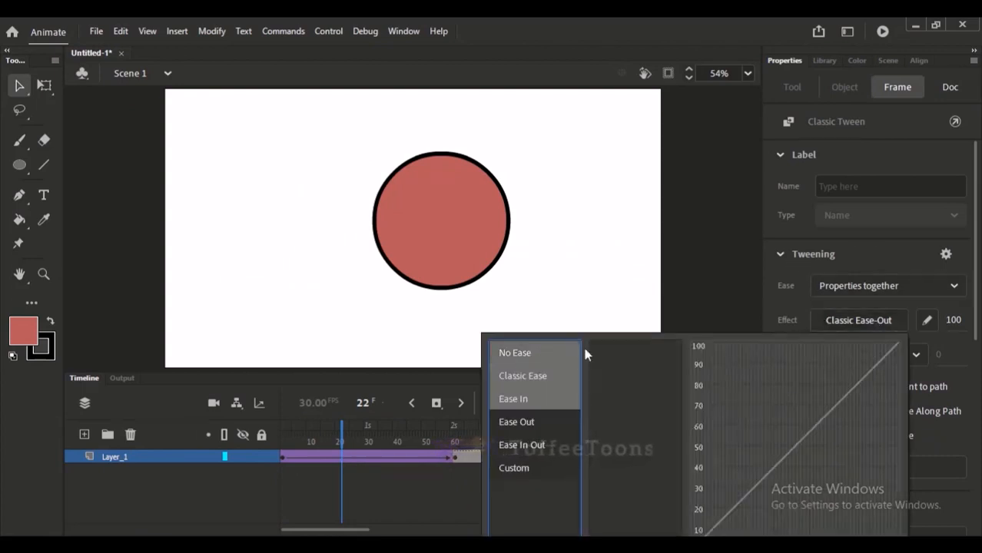
pyautogui.click(895, 247)
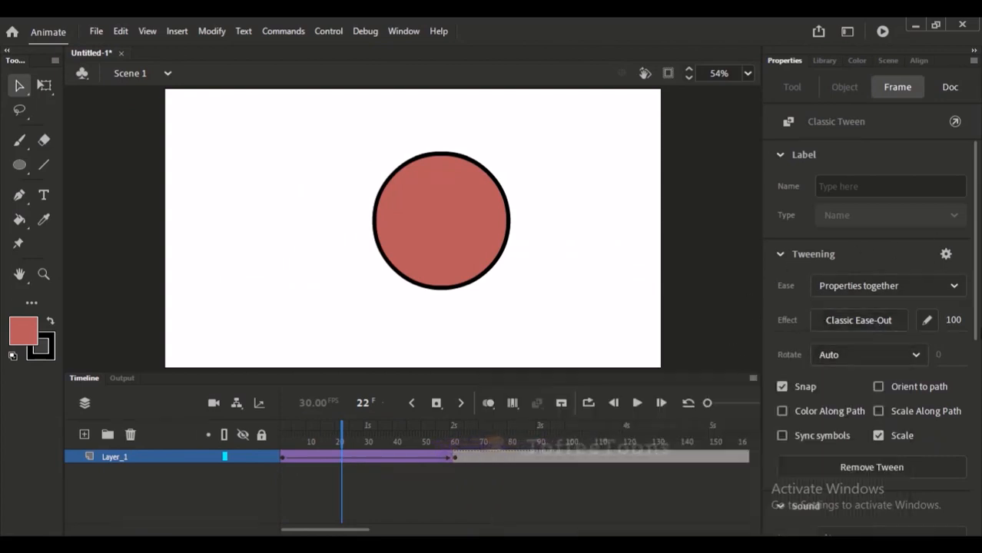
# Check the tween's ease settings at frame 47 and scrub back through the eased motion to frame 1.
pyautogui.click(687, 403)
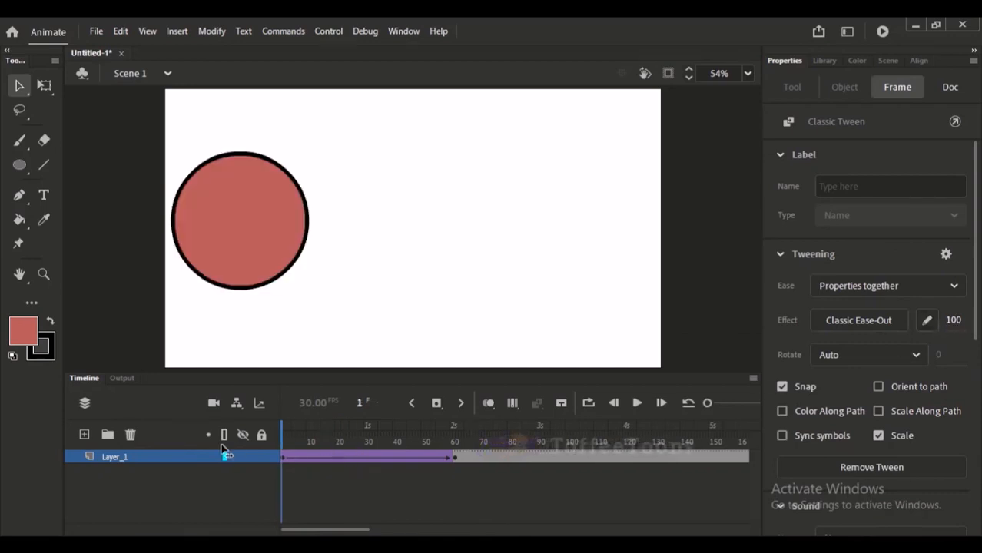
pyautogui.click(414, 457)
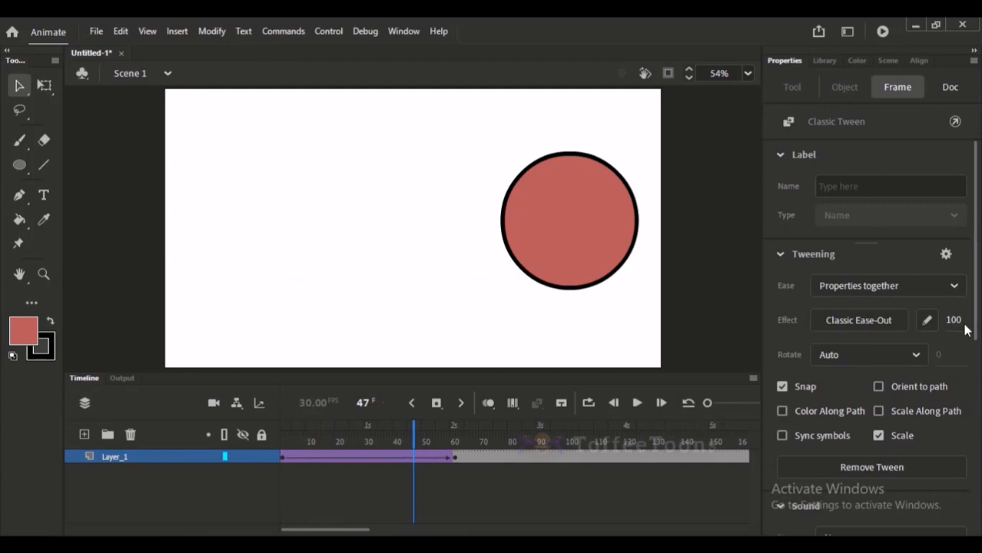
pyautogui.moveTo(292, 432); pyautogui.dragTo(281, 430)
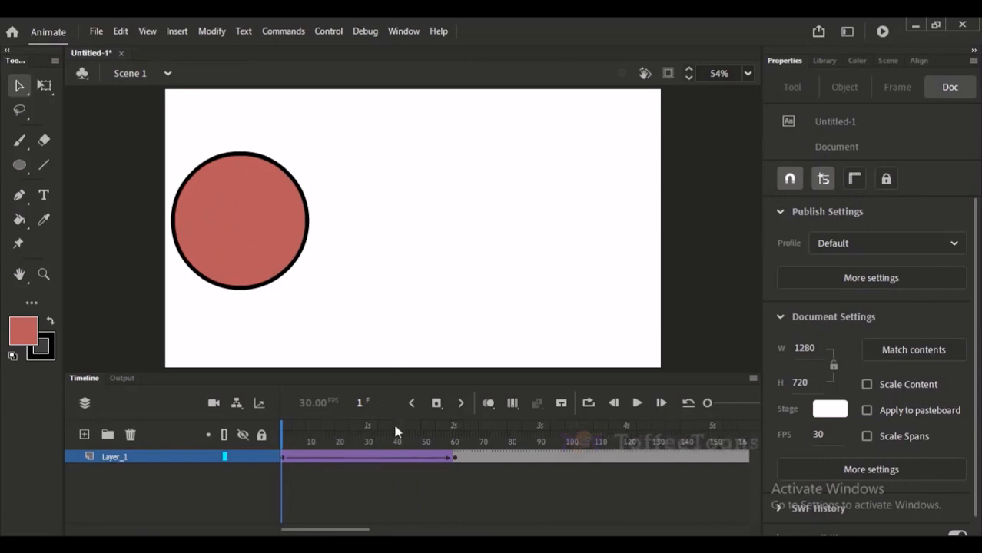
pyautogui.moveTo(394, 430); pyautogui.dragTo(244, 431)
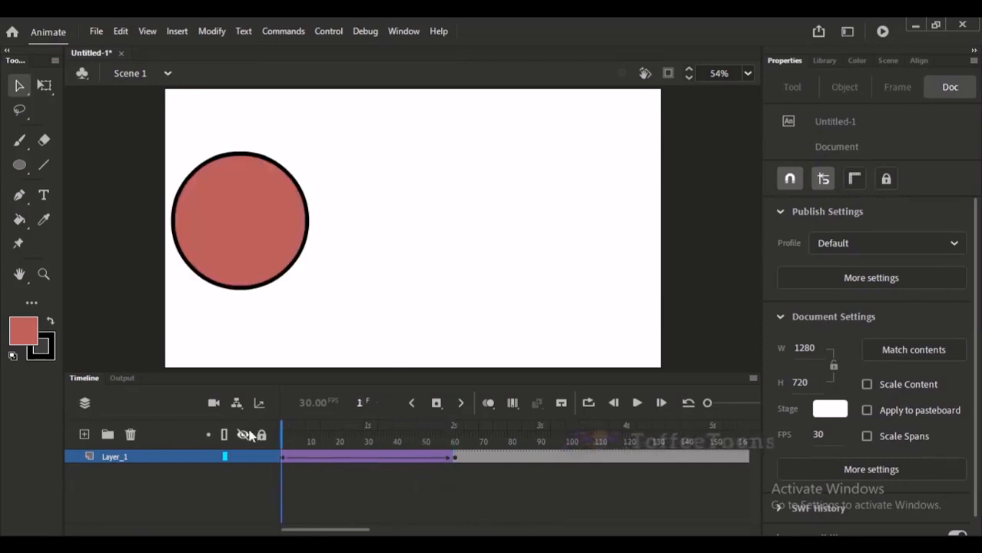
# Shorten the tween by moving its end keyframe at frame 61 to frame 45, and review the faster motion.
pyautogui.click(454, 459)
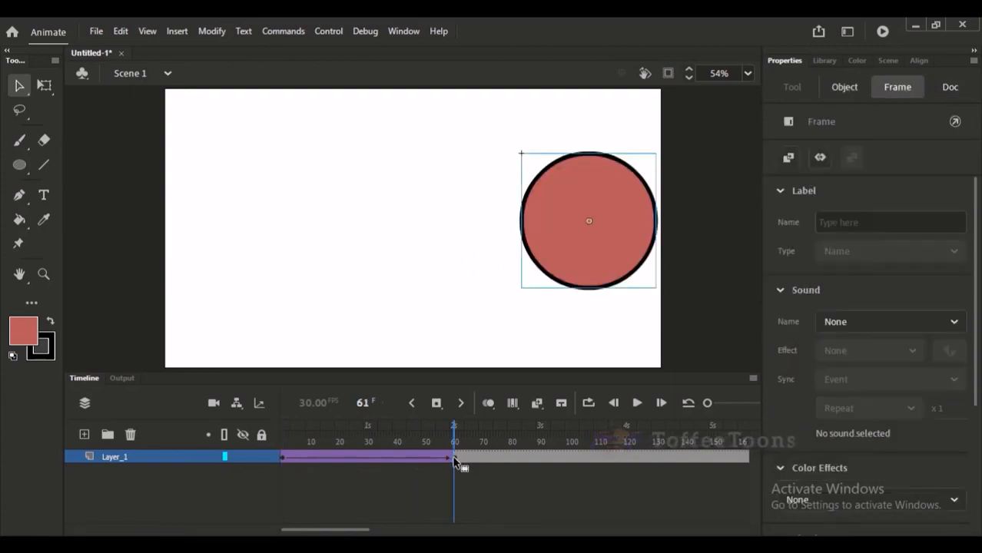
pyautogui.moveTo(454, 461); pyautogui.dragTo(408, 459)
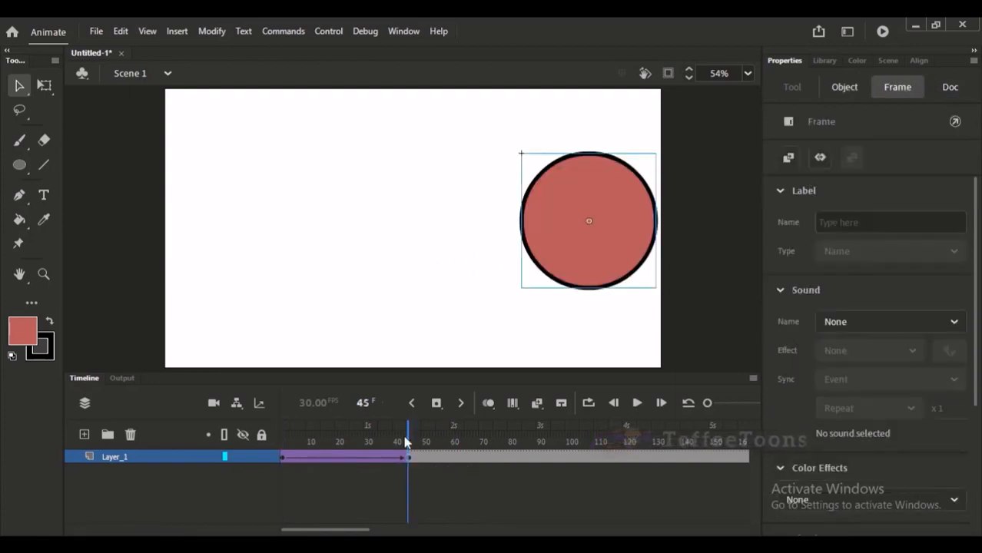
pyautogui.press('Return')
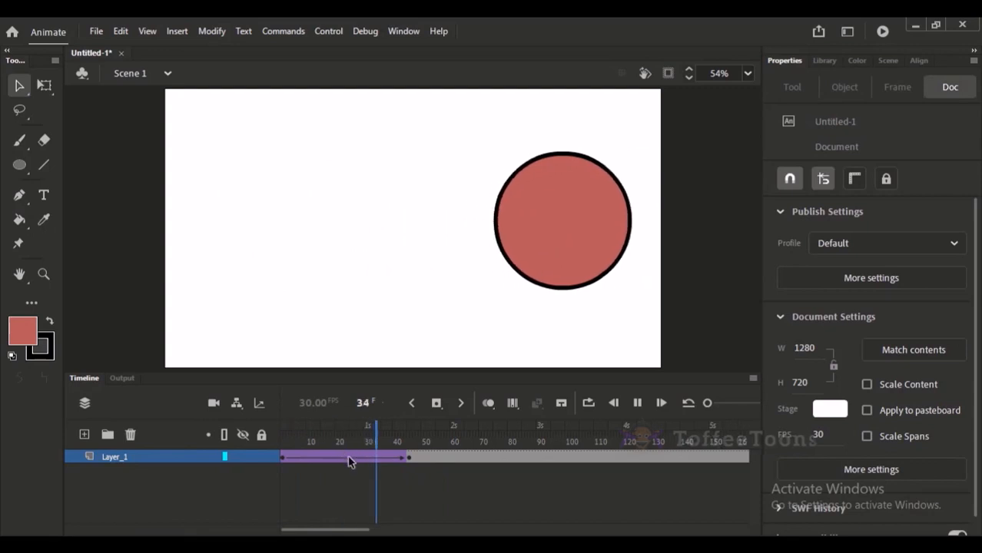
pyautogui.click(408, 459)
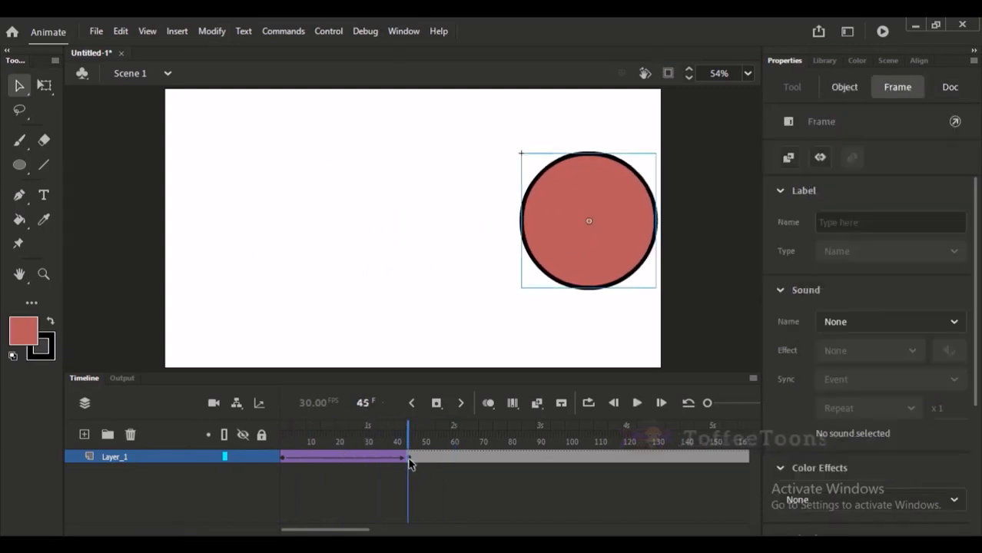
pyautogui.click(299, 433)
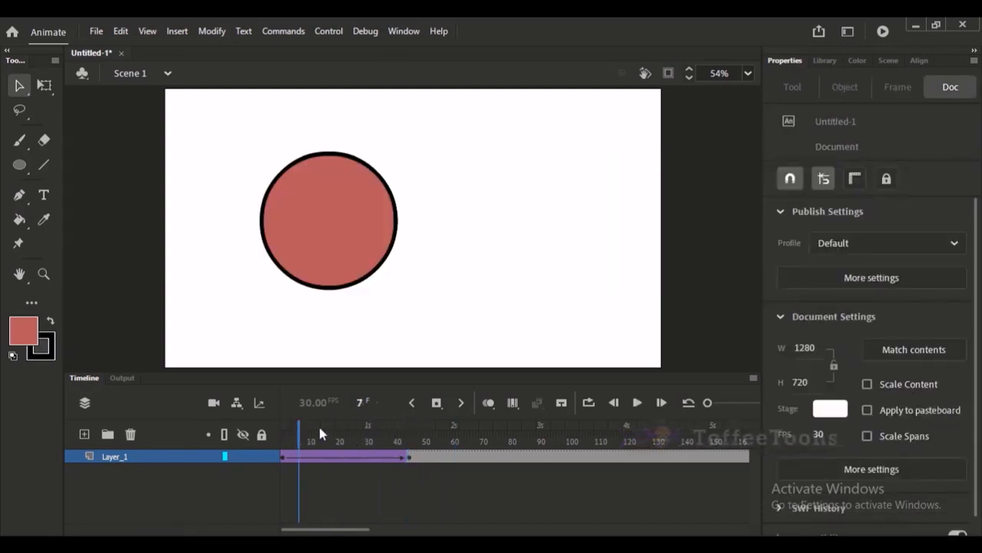
# Shorten the classic tween by removing frames until its end keyframe sits at about frame 33, and play the animation from frame 1.
pyautogui.hotkey('shift', 'F5')
pyautogui.hotkey('shift', 'F5')
pyautogui.hotkey('shift', 'F5')
pyautogui.hotkey('shift', 'F5')
pyautogui.hotkey('shift', 'F5')
pyautogui.hotkey('shift', 'F5')
pyautogui.hotkey('shift', 'F5')
pyautogui.hotkey('shift', 'F5')
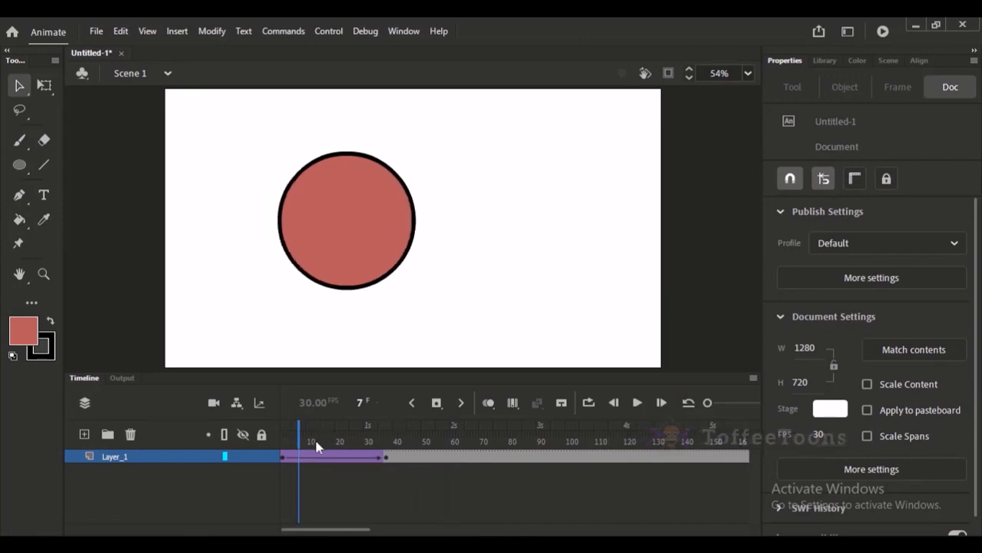
pyautogui.hotkey('shift', 'F5')
pyautogui.hotkey('shift', 'F5')
pyautogui.hotkey('shift', 'F5')
pyautogui.hotkey('shift', 'F5')
pyautogui.moveTo(316, 443); pyautogui.dragTo(154, 419)
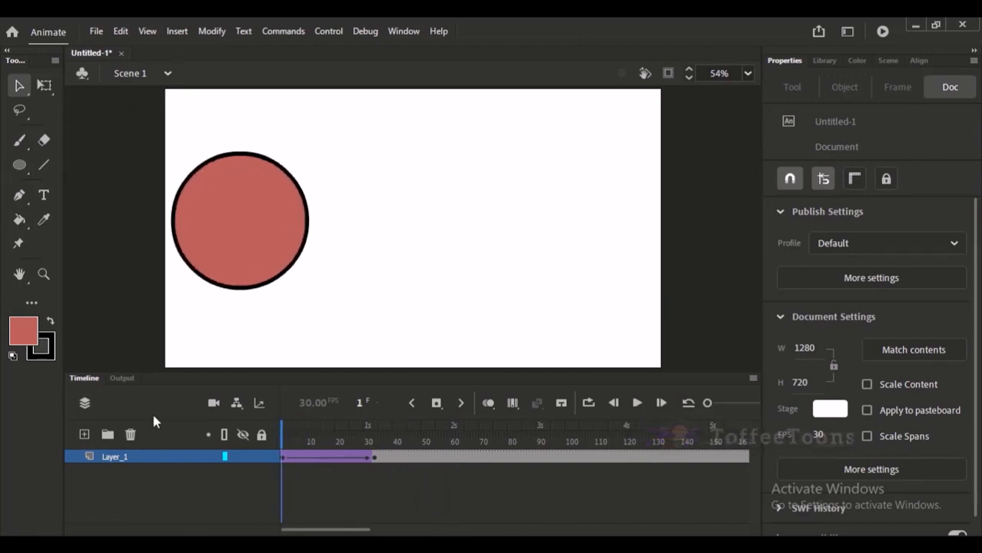
pyautogui.press('Return')
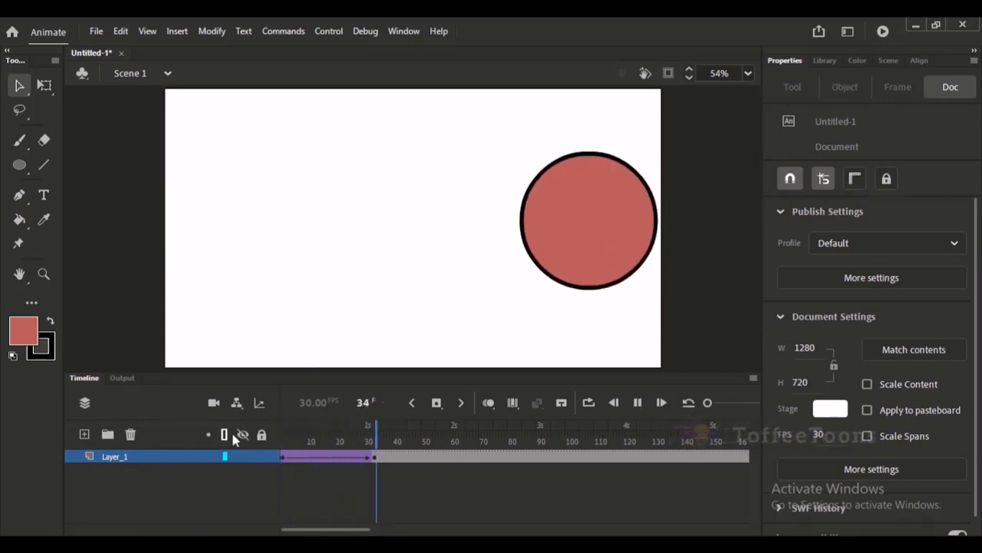
pyautogui.press('Return')
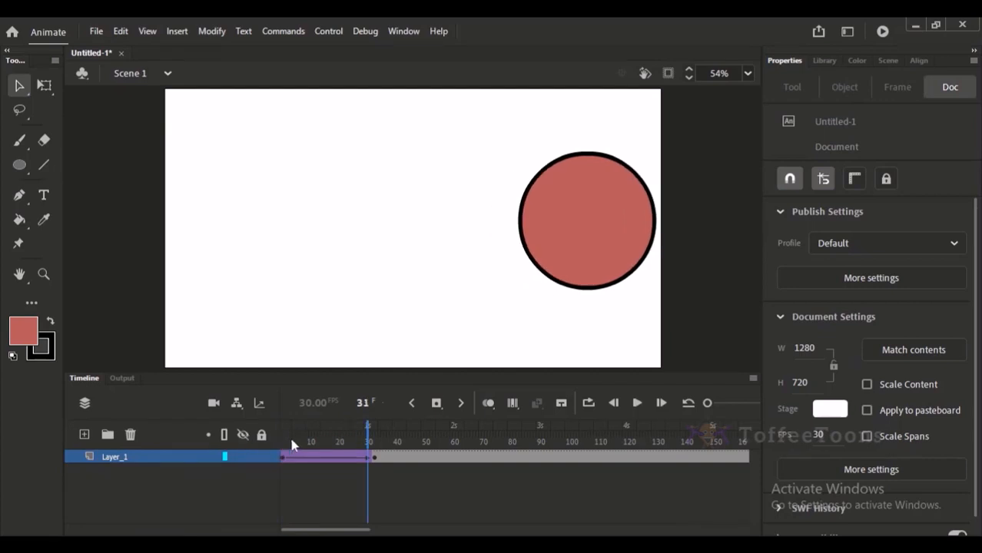
pyautogui.moveTo(292, 441); pyautogui.dragTo(247, 437)
# Set the classic tween's easing intensity to 37 and play the animation from frame 1.
pyautogui.click(293, 458)
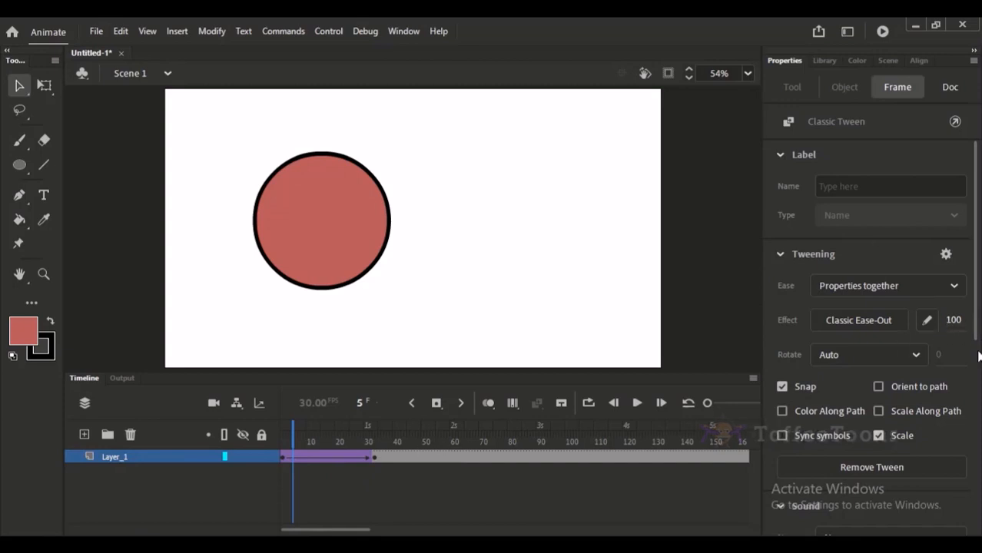
pyautogui.moveTo(954, 321); pyautogui.dragTo(940, 322)
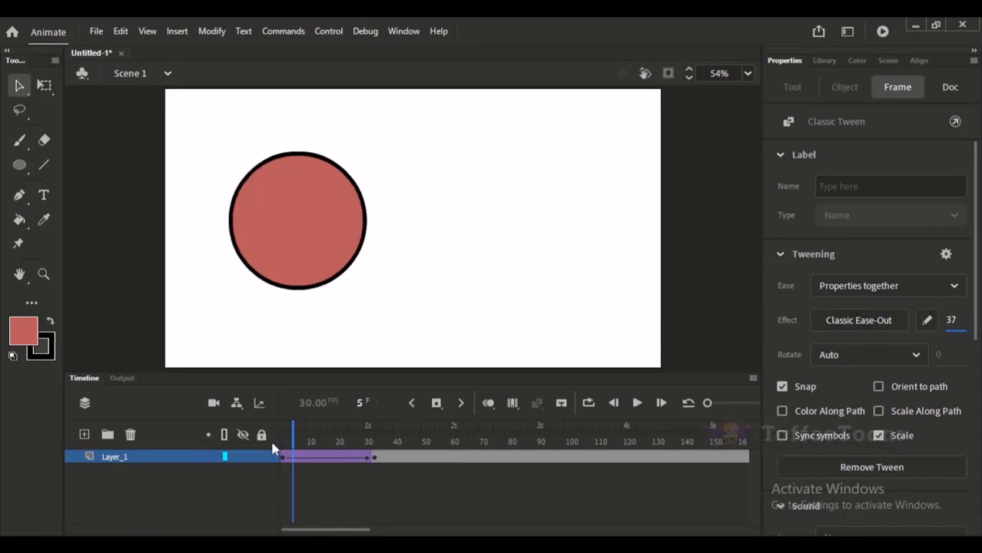
pyautogui.click(284, 456)
pyautogui.click(242, 261)
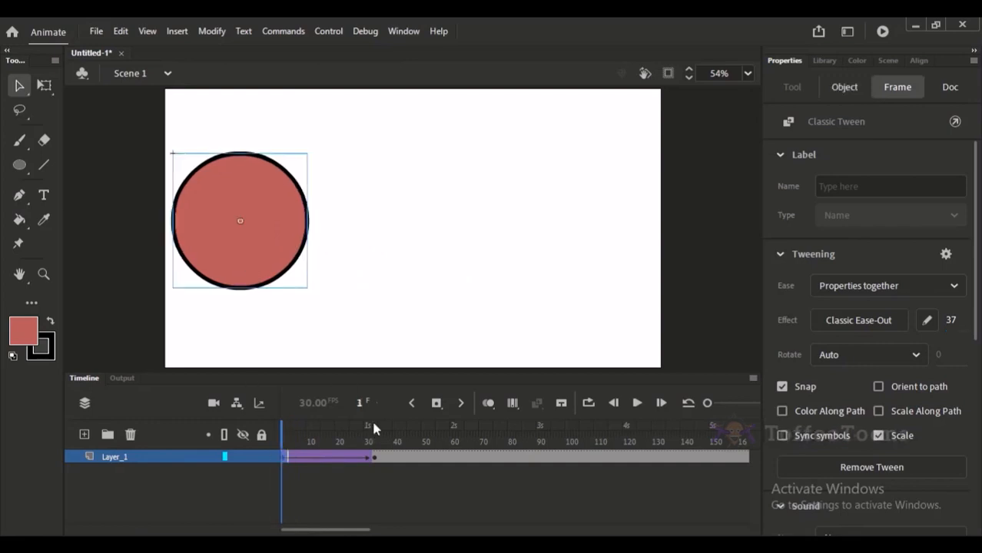
pyautogui.press('Return')
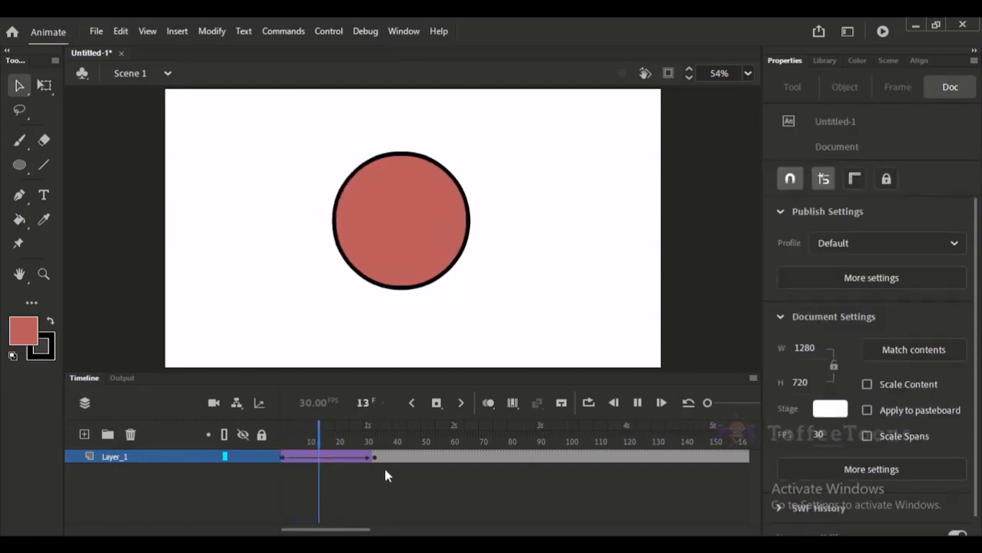
# Set the tween's easing intensity to -100 for a Classic Ease-In, and play the animation from frame 1.
pyautogui.click(337, 458)
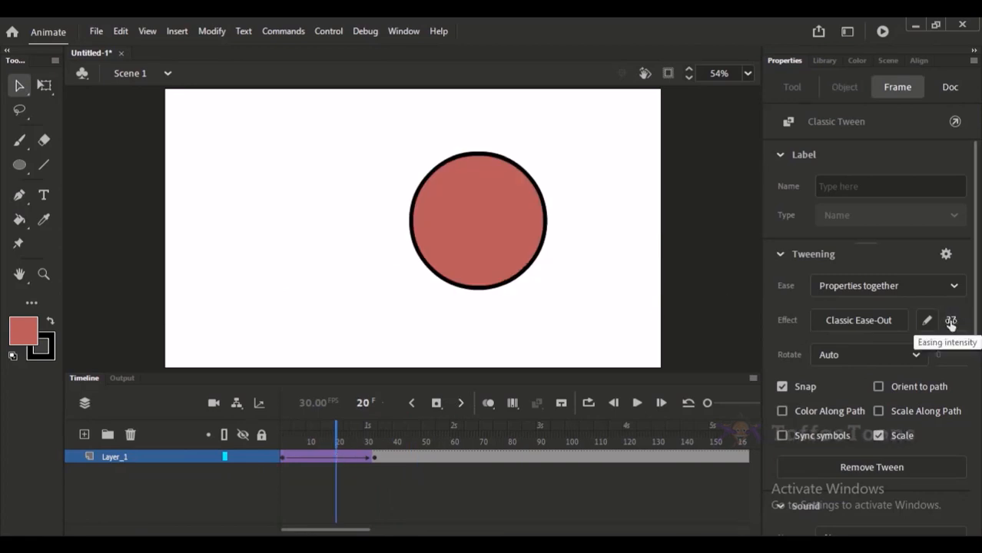
pyautogui.moveTo(950, 323); pyautogui.dragTo(922, 319)
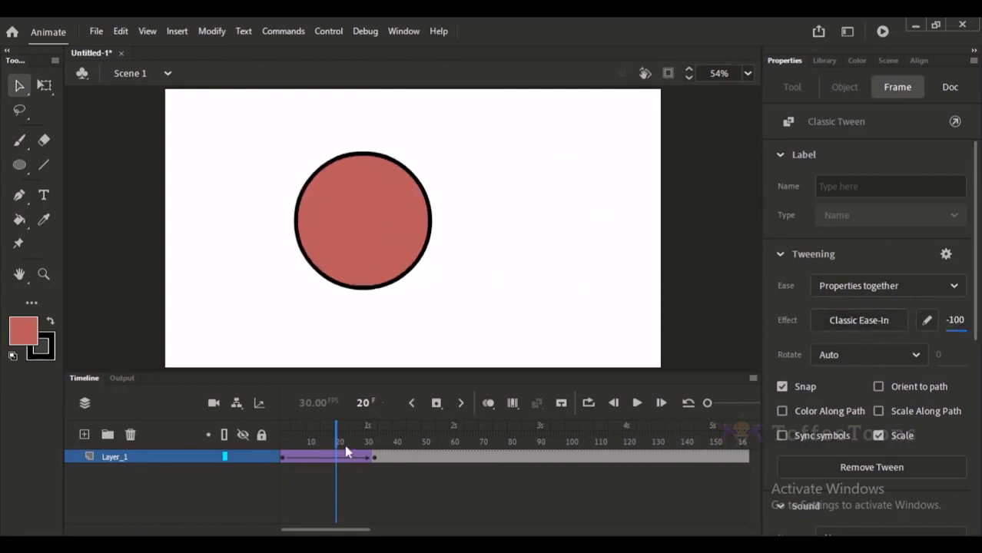
pyautogui.moveTo(341, 441); pyautogui.dragTo(261, 434)
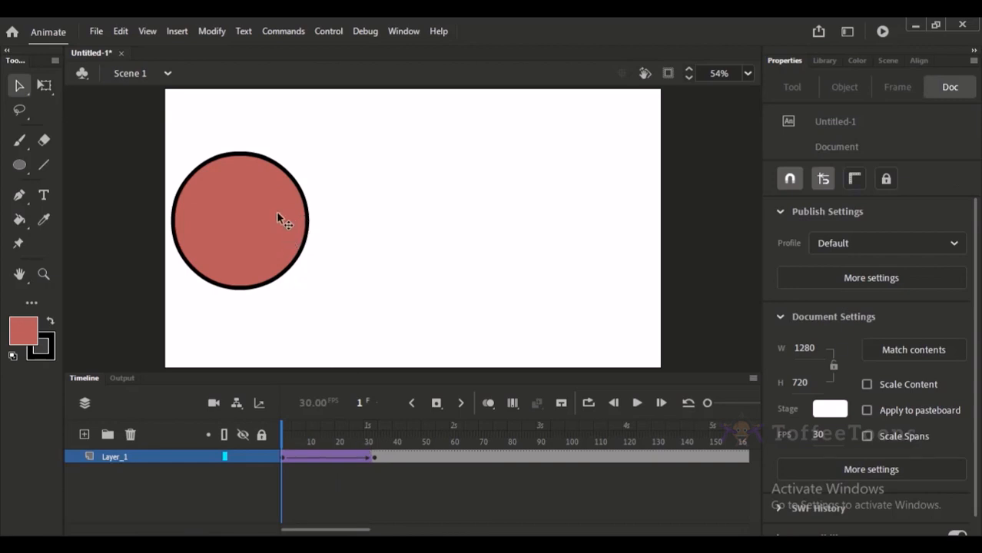
pyautogui.click(368, 441)
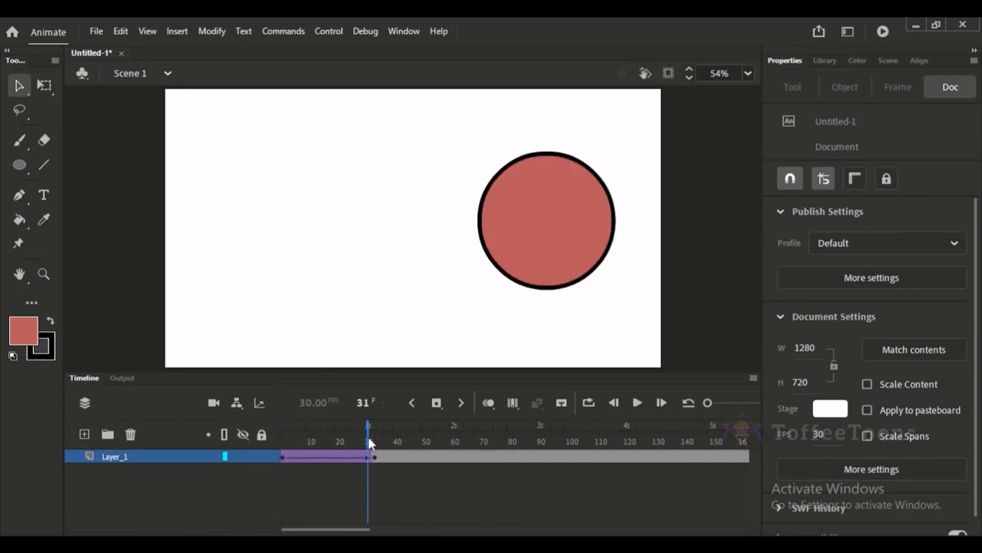
pyautogui.press('Return')
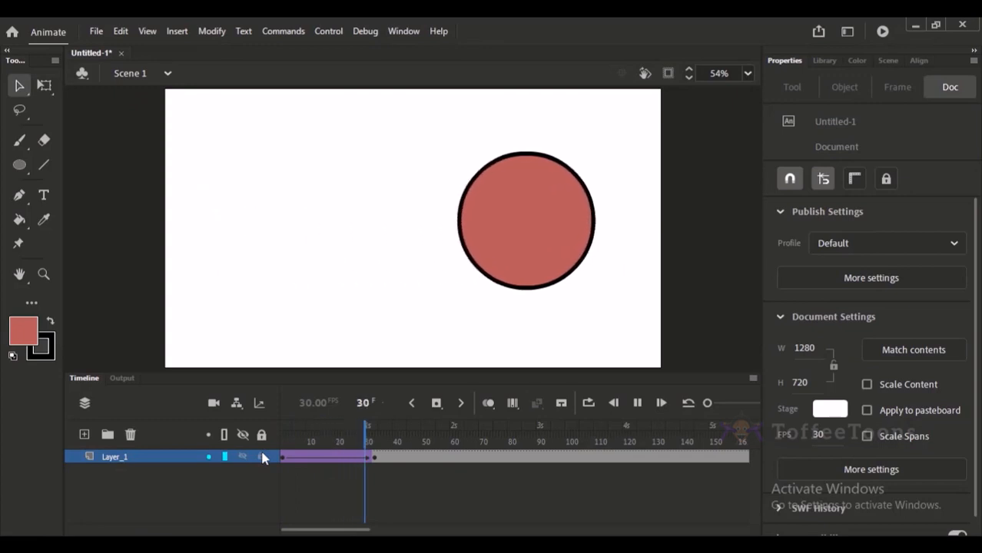
pyautogui.press('Return')
pyautogui.press('Return')
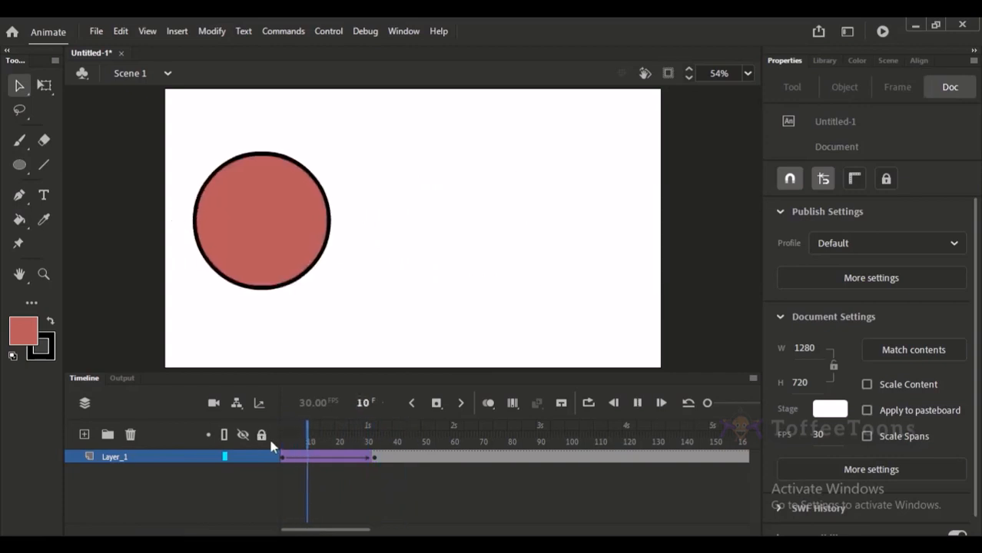
# Set the tween's easing intensity to 100 for a Classic Ease-Out.
pyautogui.click(302, 459)
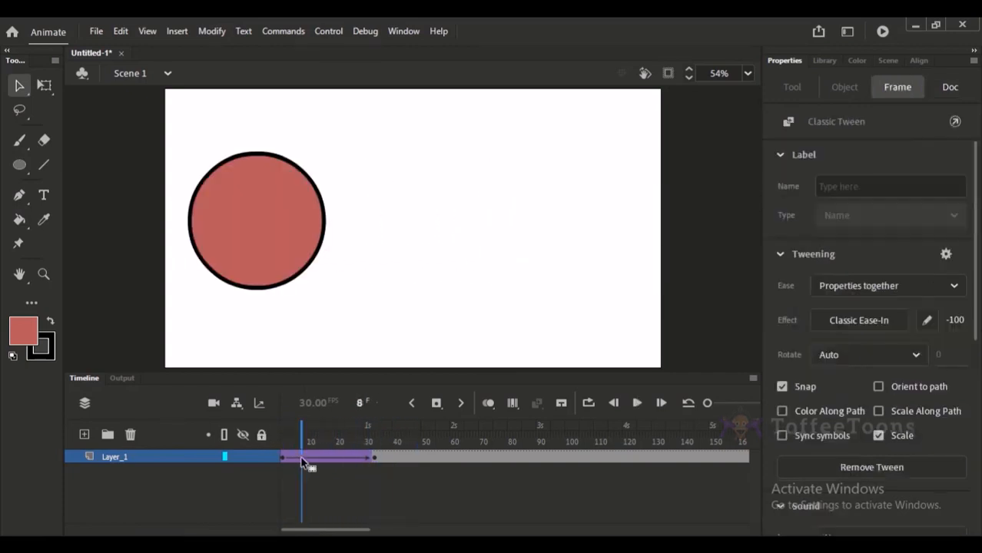
pyautogui.moveTo(955, 325); pyautogui.dragTo(956, 309)
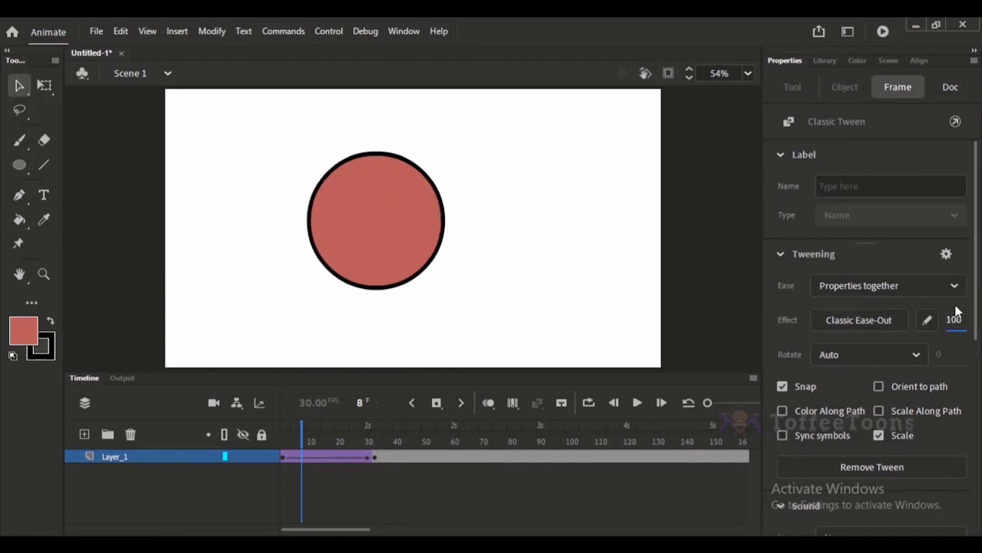
pyautogui.click(576, 279)
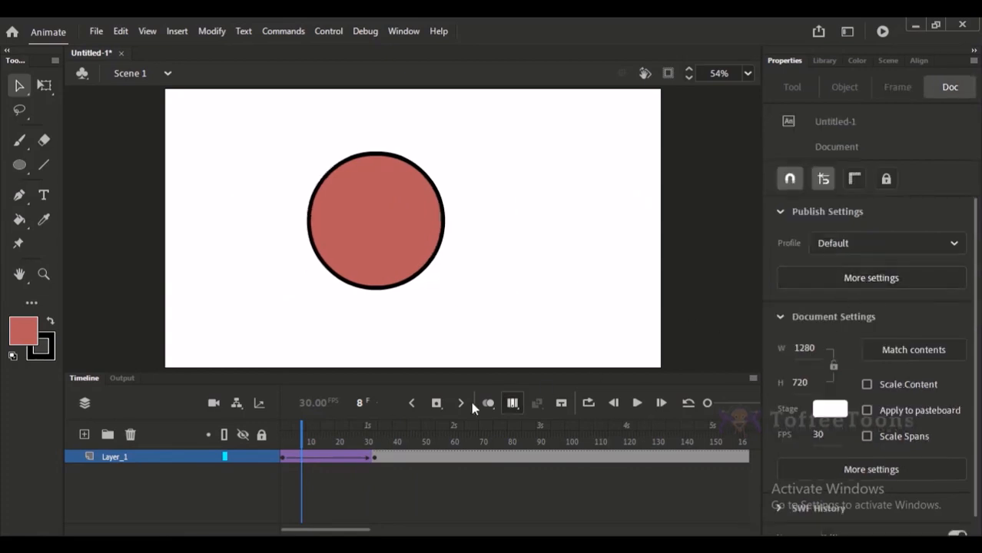
# Check the tween's ease settings at frames 22 and 17, play the animation, and return to frame 1.
pyautogui.click(342, 459)
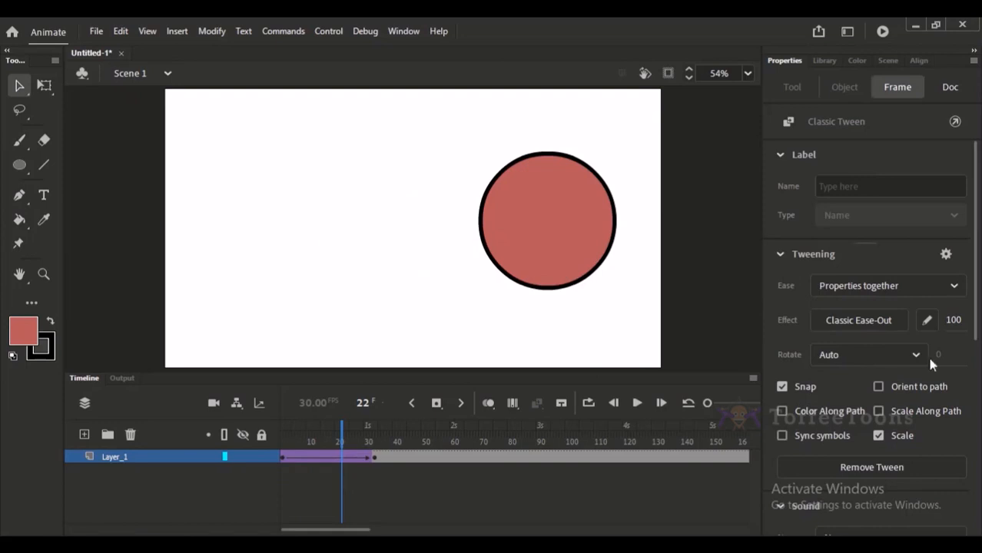
pyautogui.click(453, 503)
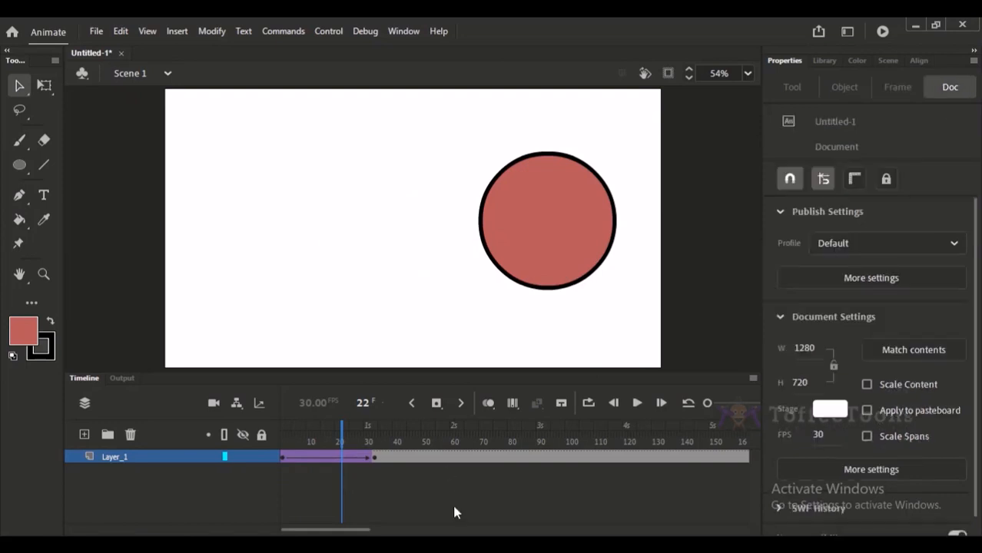
pyautogui.click(330, 458)
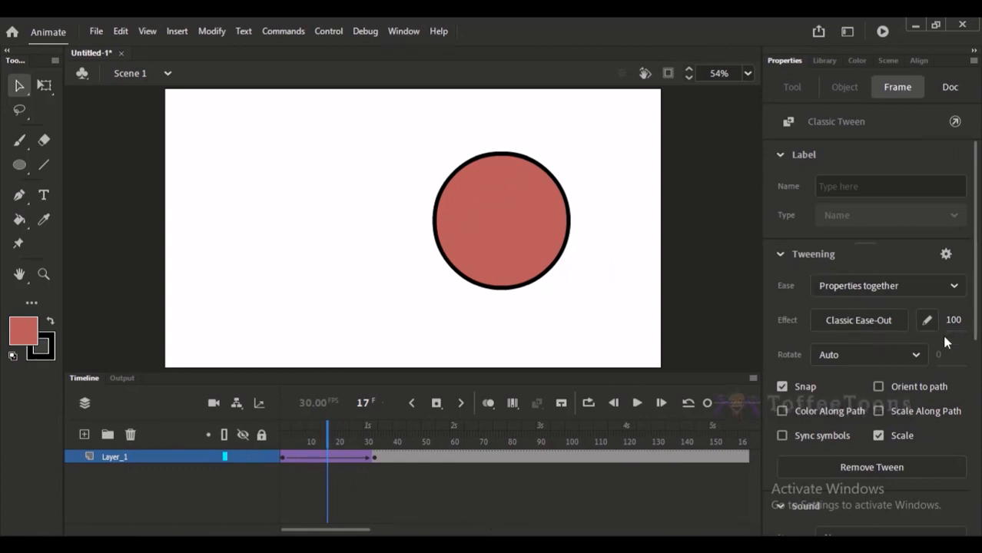
pyautogui.press('Return')
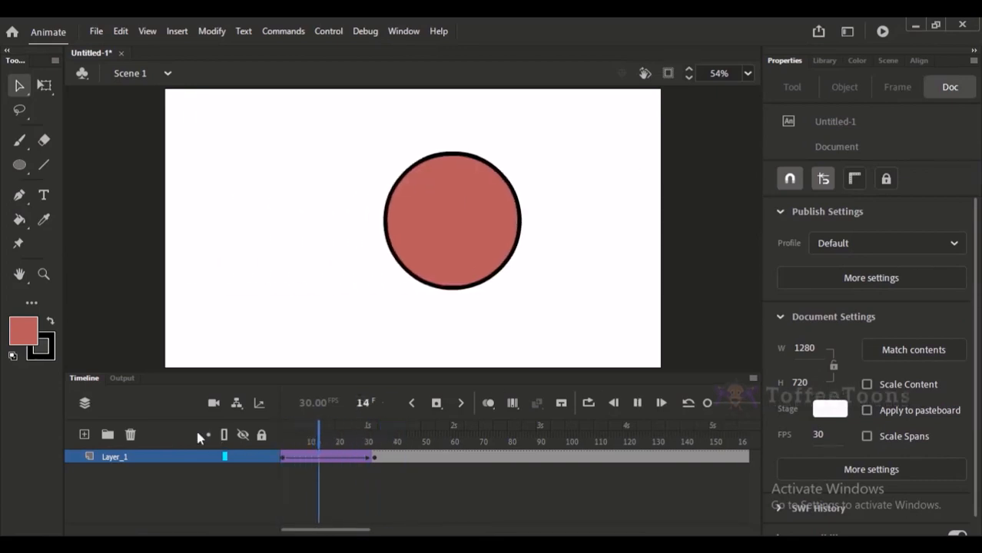
pyautogui.press('Return')
pyautogui.moveTo(323, 444); pyautogui.dragTo(229, 434)
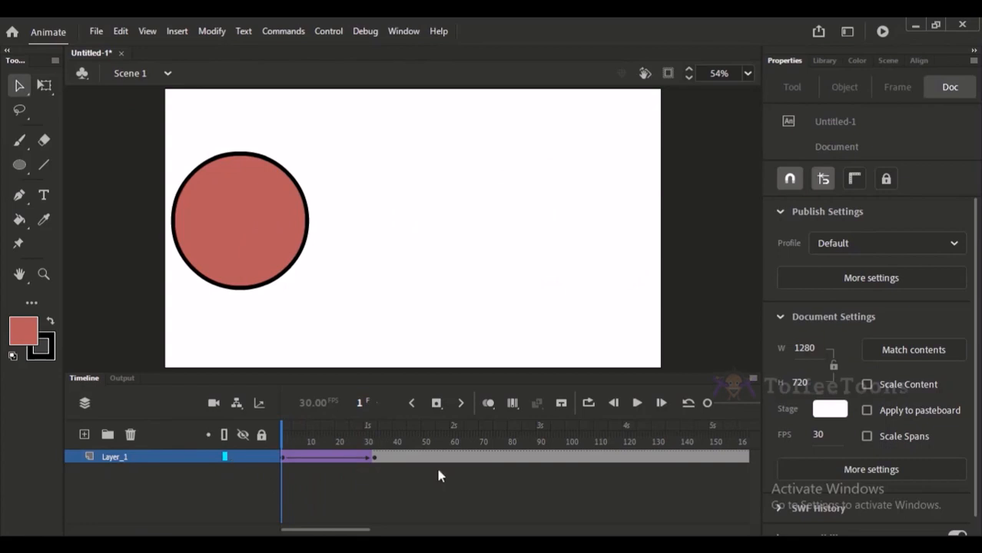
# Try to delete the frame contents on Layer_1, and undo the deletion.
pyautogui.click(252, 458)
pyautogui.press('Delete')
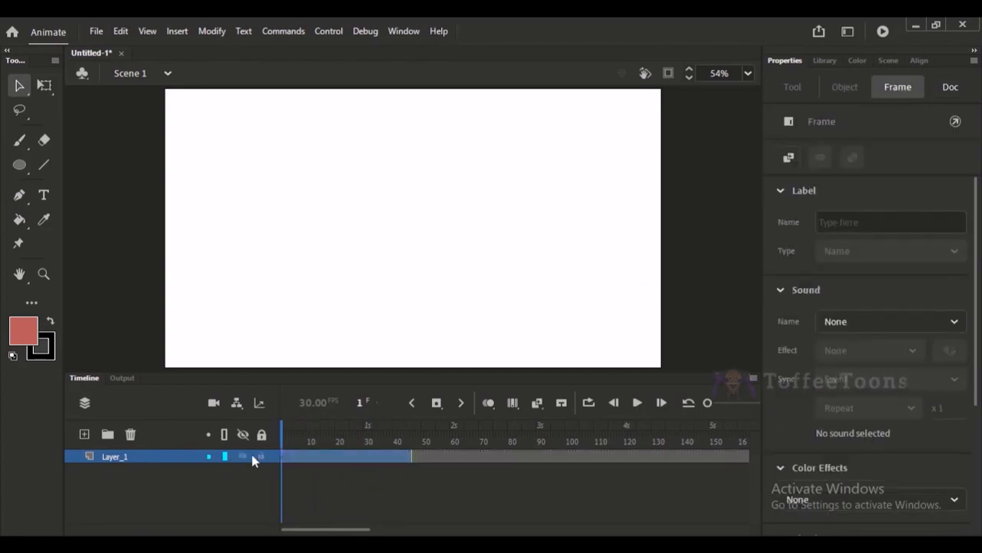
pyautogui.hotkey('ctrl', 'z')
pyautogui.click(361, 498)
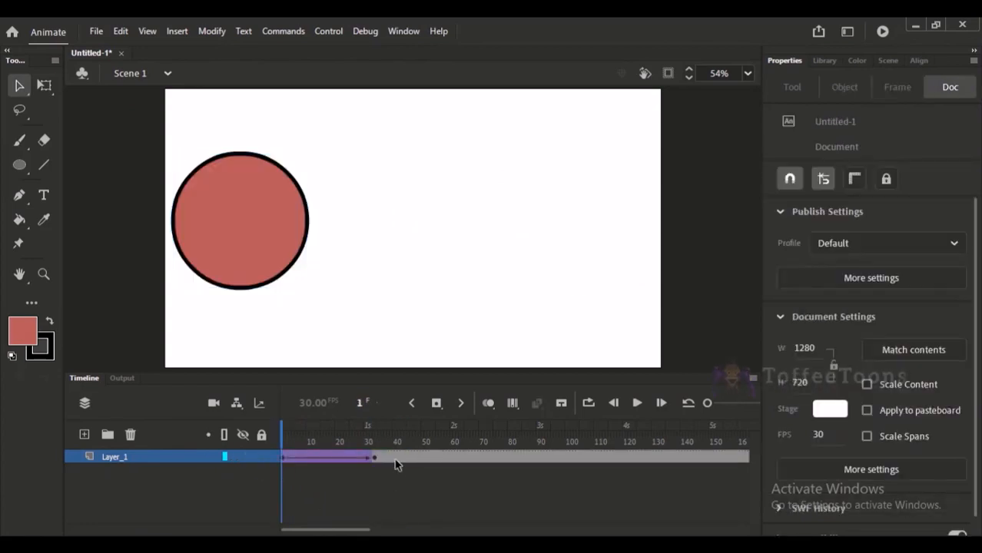
# Try removing the tween's end keyframe from a selected range of frames starting at frame 25, and inspect the extended tween span.
pyautogui.moveTo(393, 459); pyautogui.dragTo(353, 466)
pyautogui.click(384, 486)
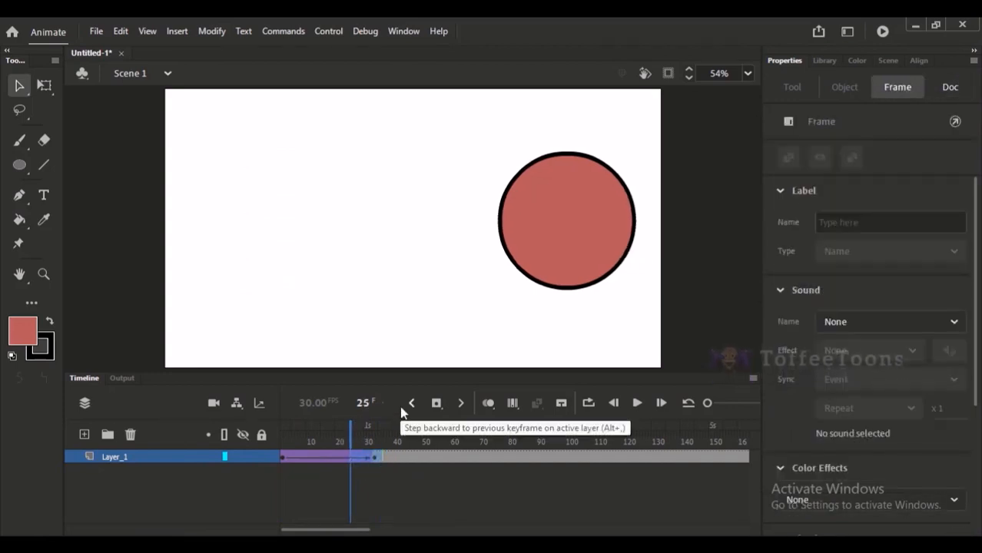
pyautogui.hotkey('shift', 'F5')
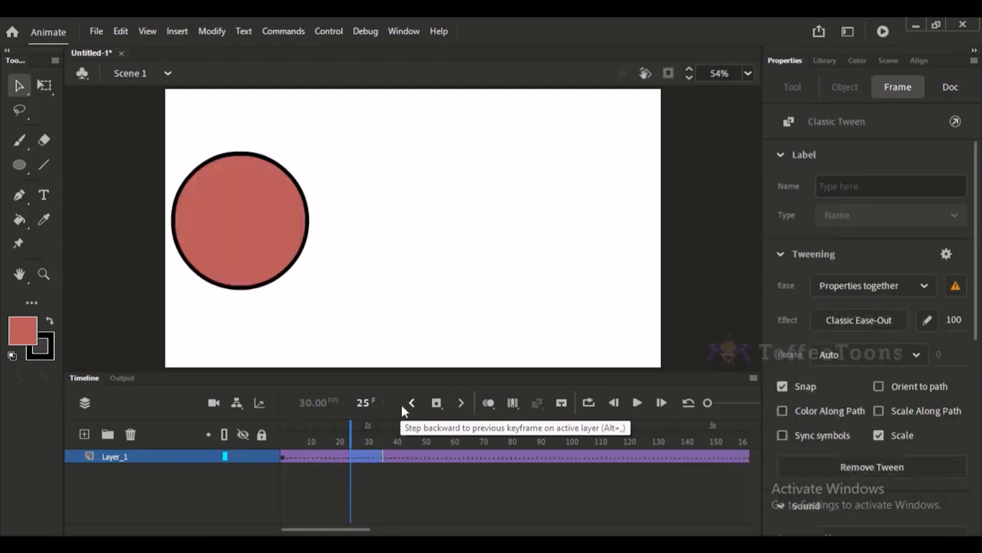
pyautogui.click(355, 495)
pyautogui.moveTo(364, 461); pyautogui.dragTo(396, 461)
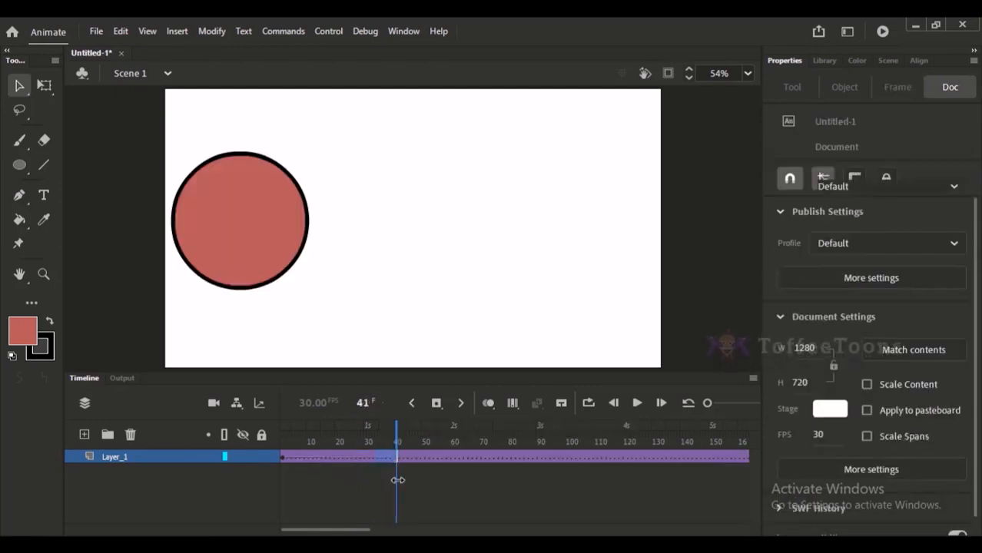
pyautogui.moveTo(329, 461); pyautogui.dragTo(379, 470)
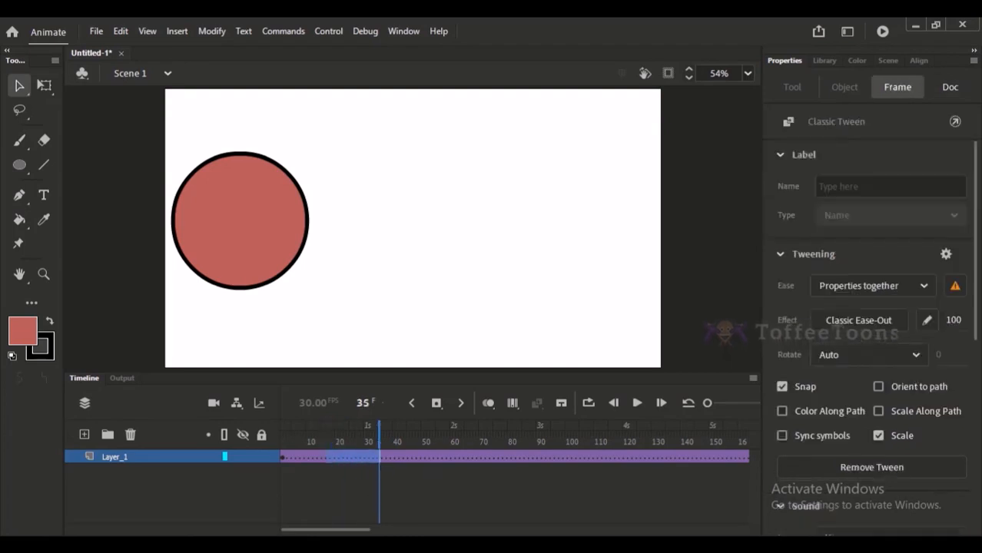
pyautogui.moveTo(312, 543)
pyautogui.moveTo(278, 503)
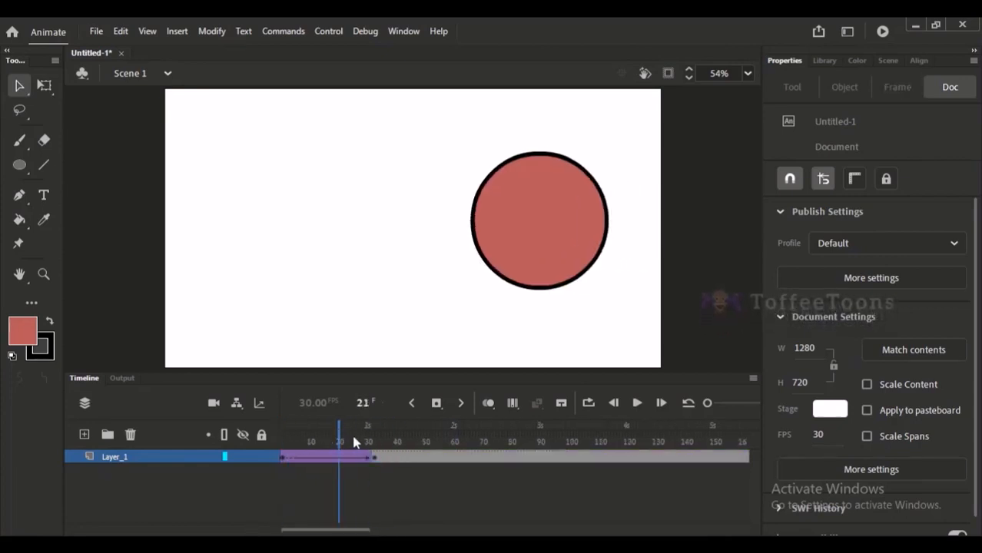
# Select the frames around the tween's end keyframe from frame 29 onward and clear that keyframe.
pyautogui.click(376, 459)
pyautogui.press(',')
pyautogui.press(',')
pyautogui.press(',')
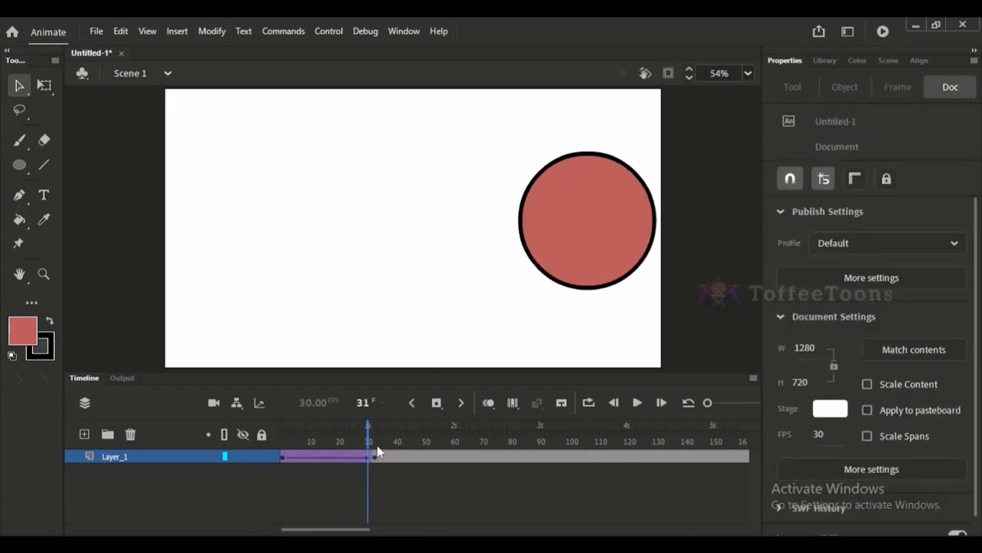
pyautogui.click(364, 458)
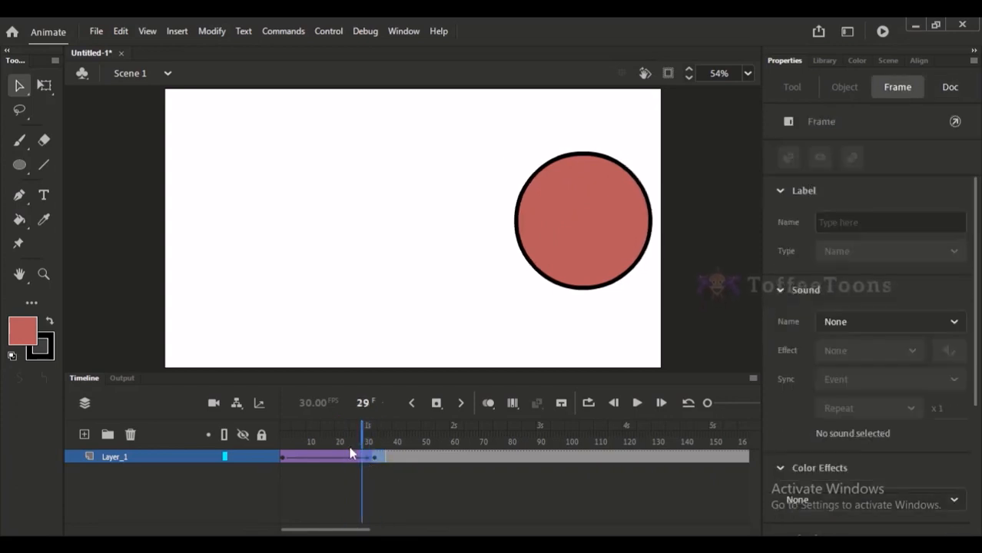
pyautogui.hotkey('shift', 'F6')
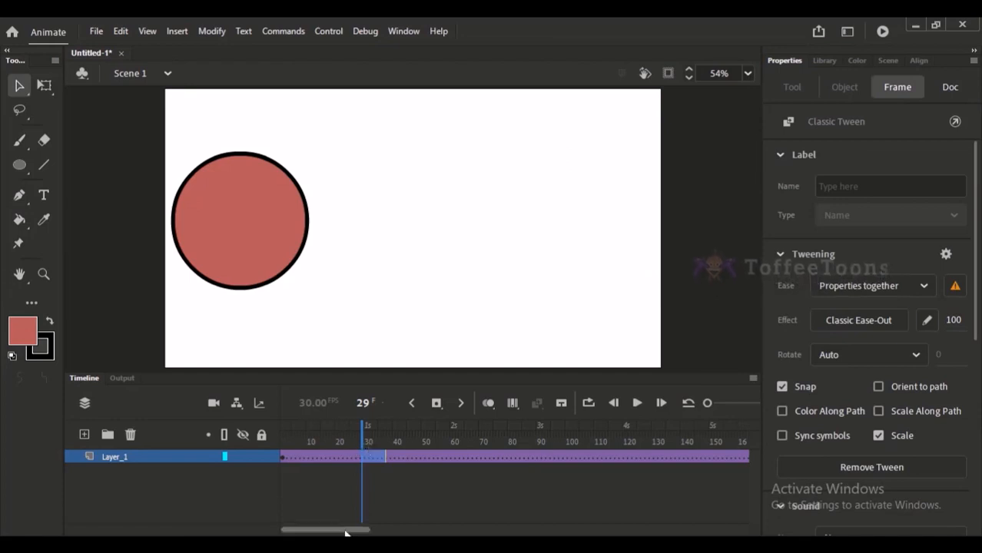
# Review the tween without its end keyframe by scrubbing to frames 10 and 68, and check its tween properties at frame 30.
pyautogui.moveTo(345, 533)
pyautogui.mouseDown()
pyautogui.moveTo(386, 534)
pyautogui.moveTo(347, 533)
pyautogui.mouseUp()
pyautogui.moveTo(336, 441); pyautogui.dragTo(308, 441)
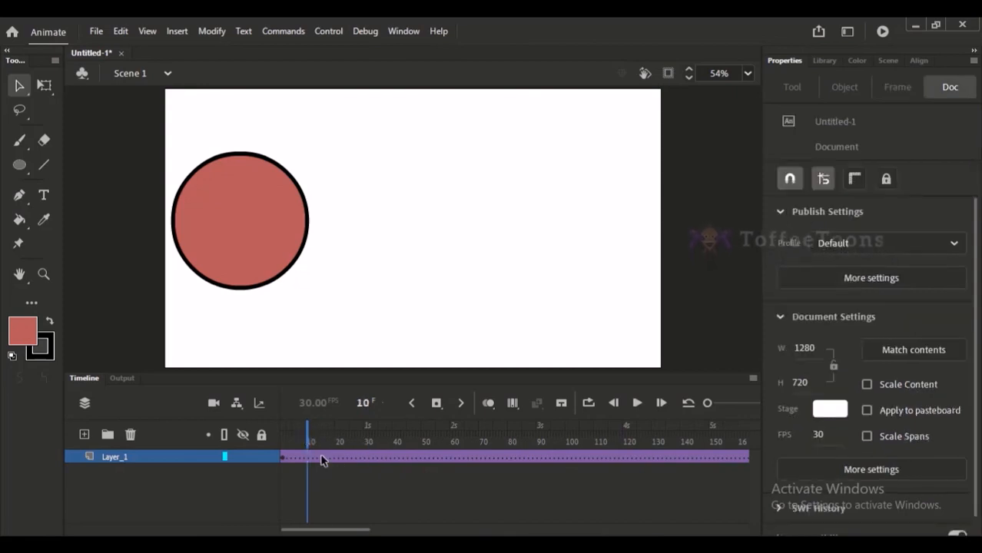
pyautogui.moveTo(321, 459); pyautogui.dragTo(473, 457)
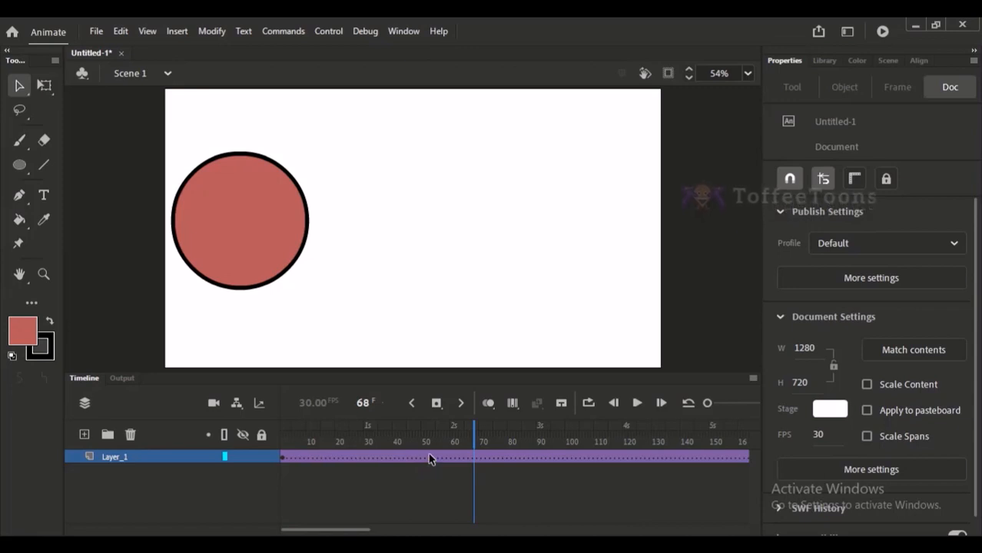
pyautogui.click(366, 459)
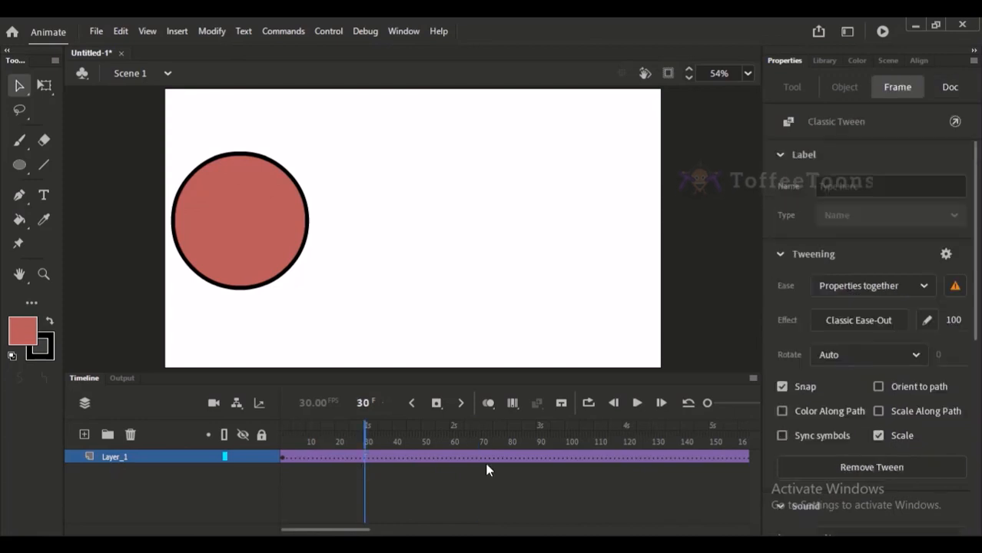
# Remove the classic tween from Layer_1 and add a new layer above it.
pyautogui.click(803, 459)
pyautogui.click(375, 443)
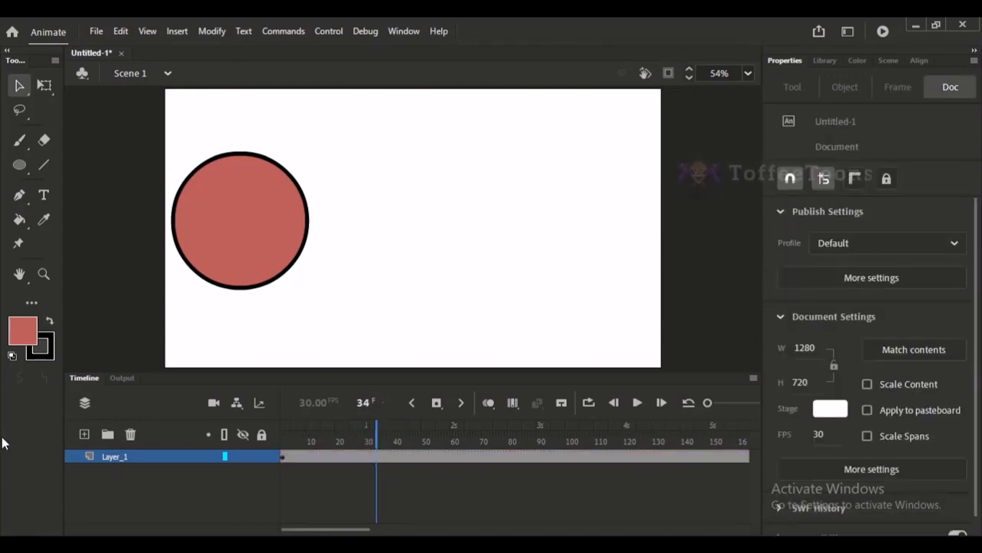
pyautogui.click(85, 435)
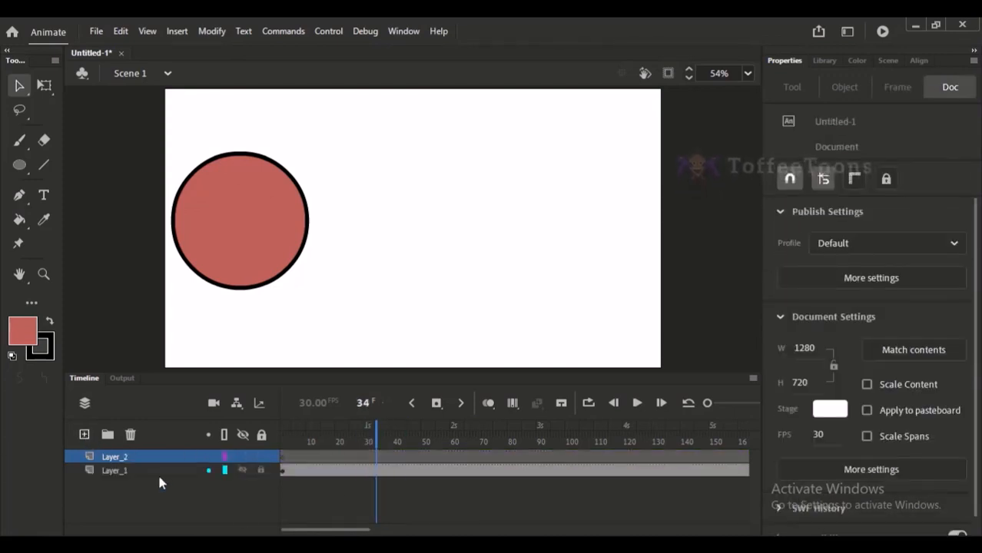
# At frame 1, scale the circle proportionally to about 186 px wide and move it to about X 78, Y 334.
pyautogui.click(283, 432)
pyautogui.click(227, 243)
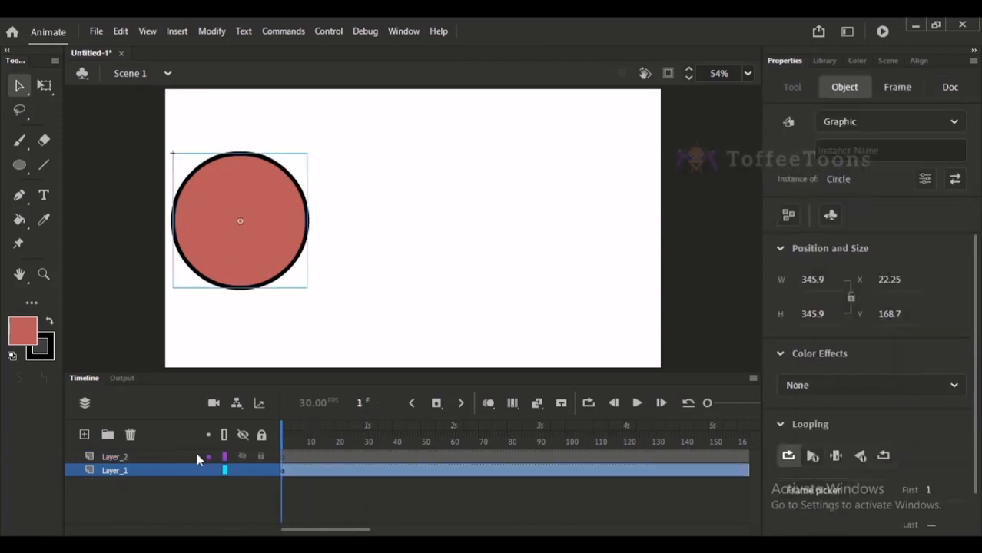
pyautogui.press('q')
pyautogui.moveTo(306, 156); pyautogui.dragTo(275, 166)
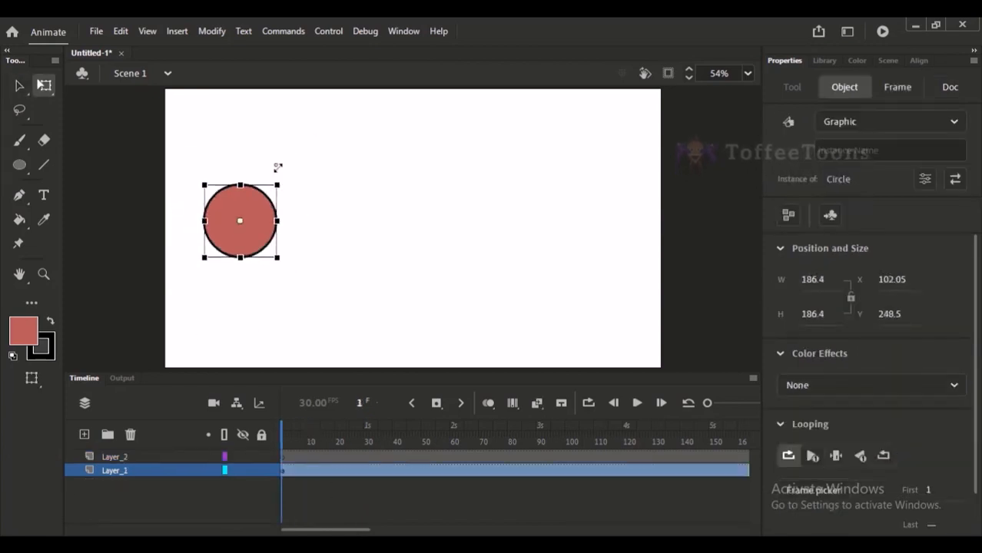
pyautogui.moveTo(265, 221); pyautogui.dragTo(252, 244)
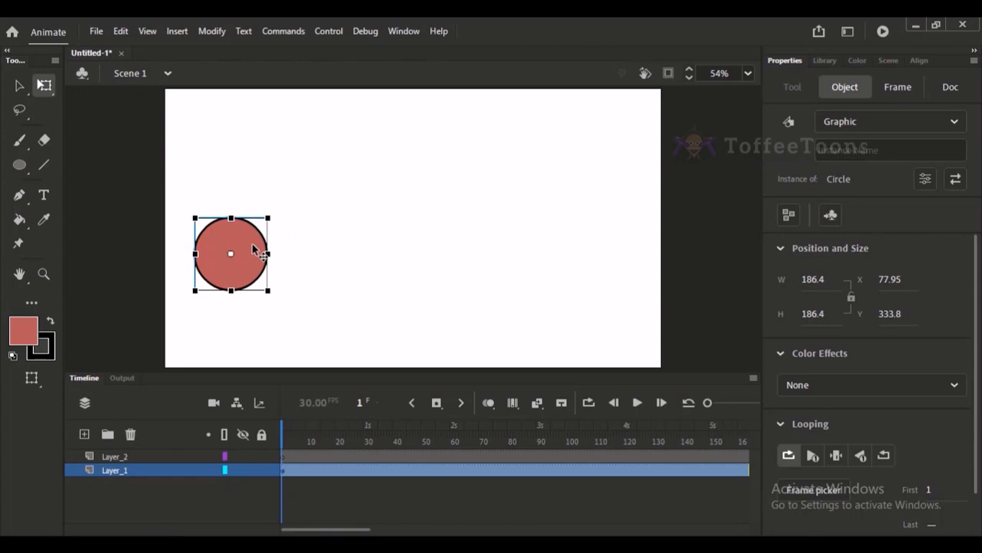
pyautogui.doubleClick(253, 250)
pyautogui.click(19, 86)
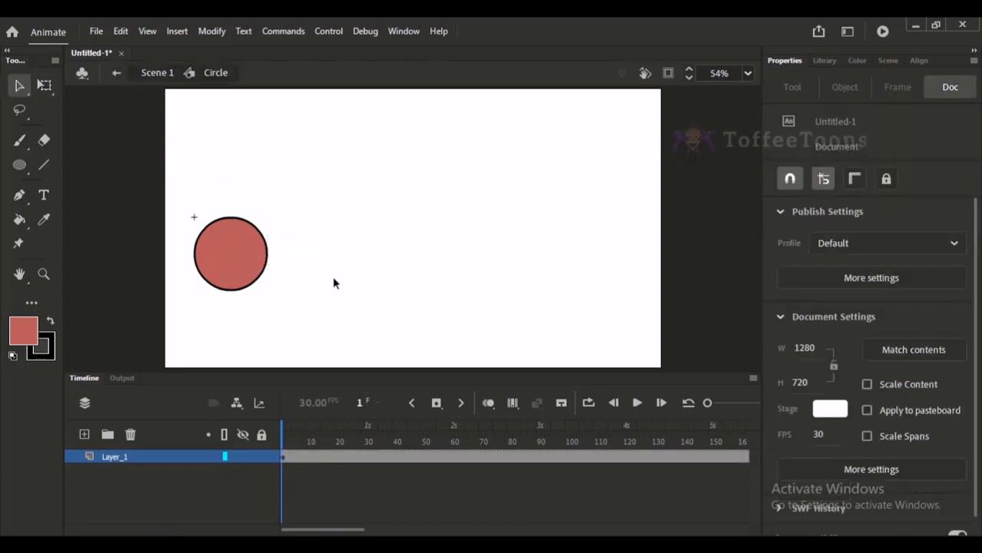
pyautogui.click(150, 72)
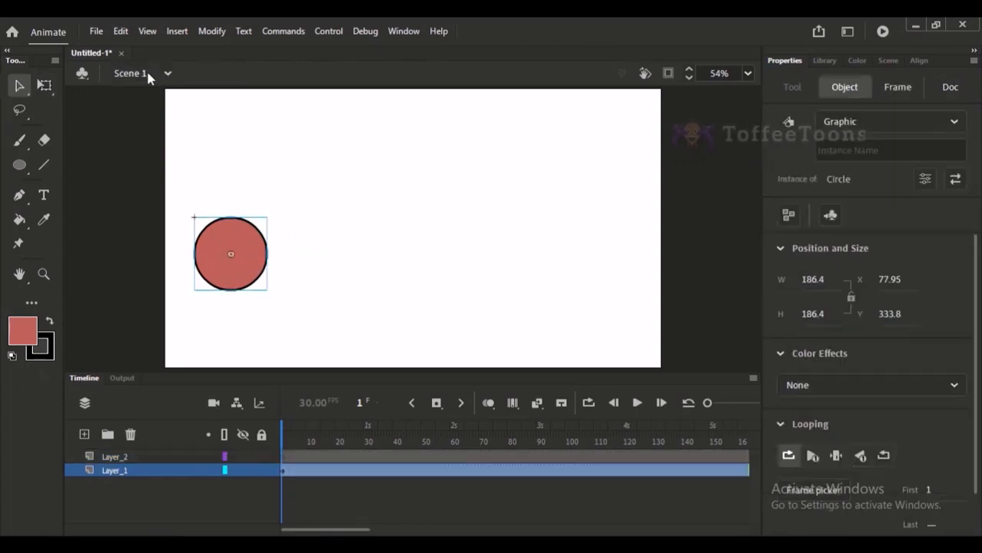
pyautogui.click(274, 268)
# Paste a copy of the circle in place on Layer_2 and move it straight up to about Y 109.
pyautogui.click(237, 275)
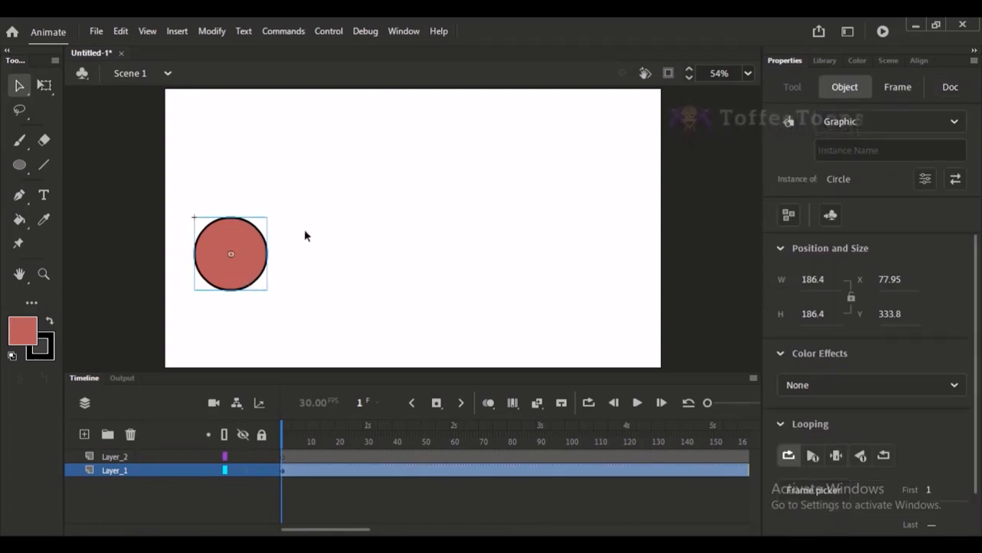
pyautogui.click(138, 459)
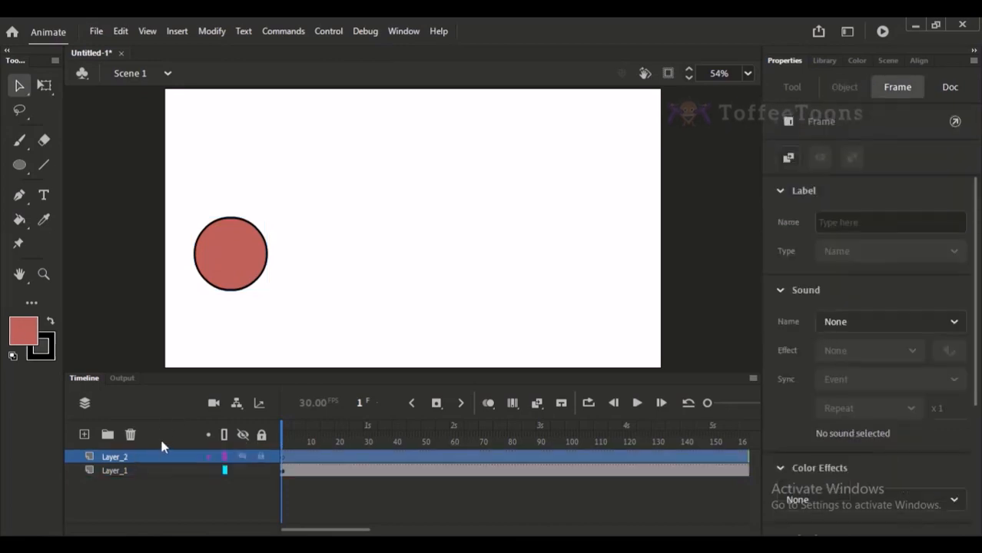
pyautogui.hotkey('ctrl', 'shift', 'v')
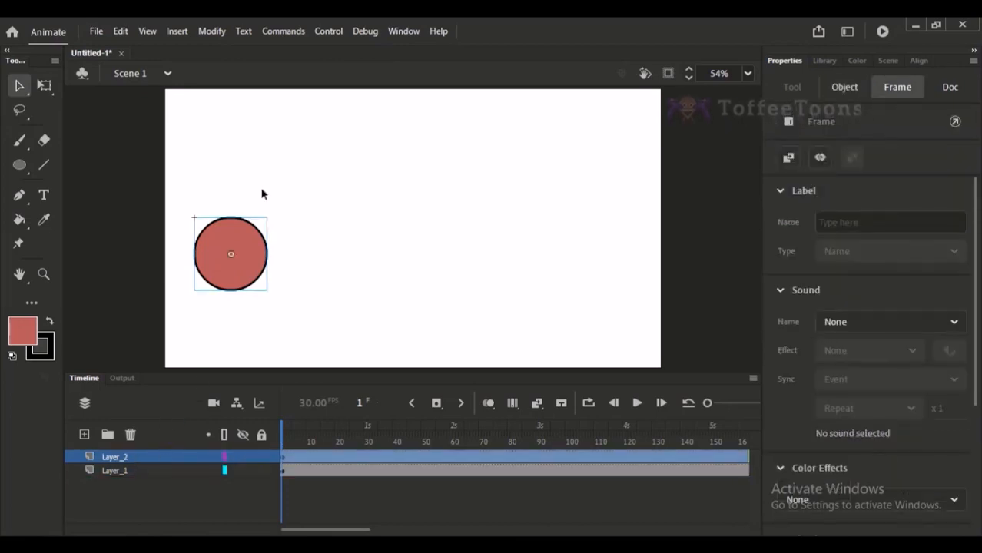
pyautogui.moveTo(249, 261); pyautogui.dragTo(251, 167)
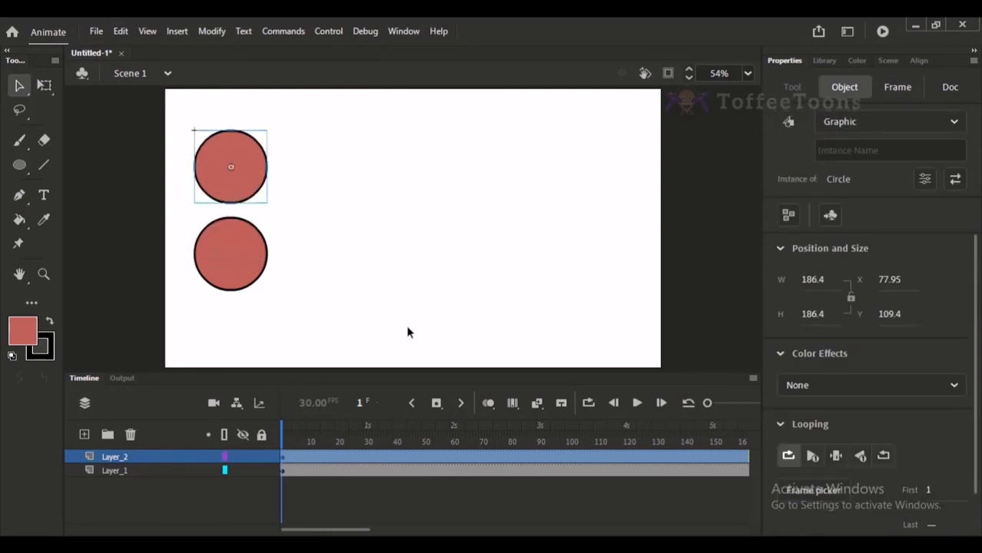
pyautogui.click(290, 160)
pyautogui.click(262, 169)
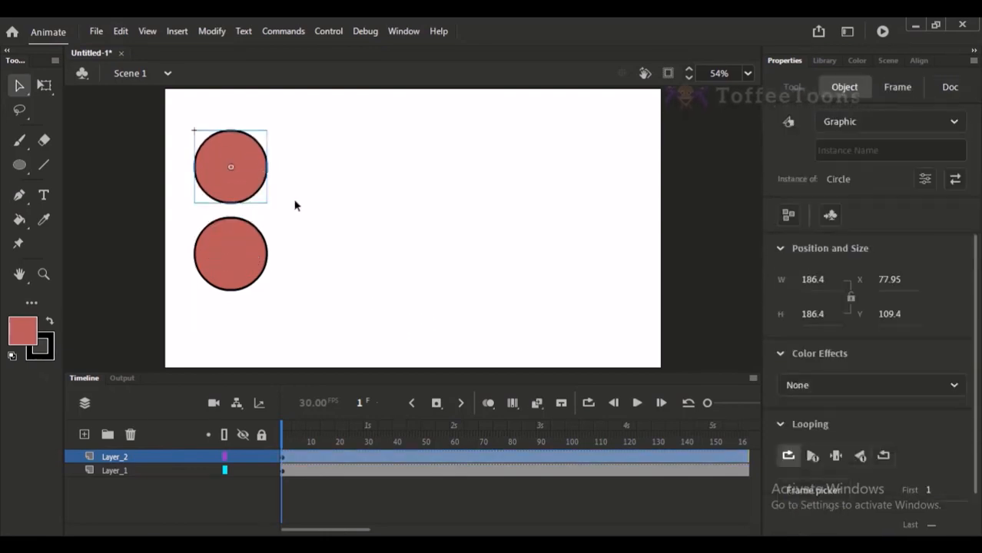
pyautogui.hotkey('ctrl', 'd')
pyautogui.click(663, 251)
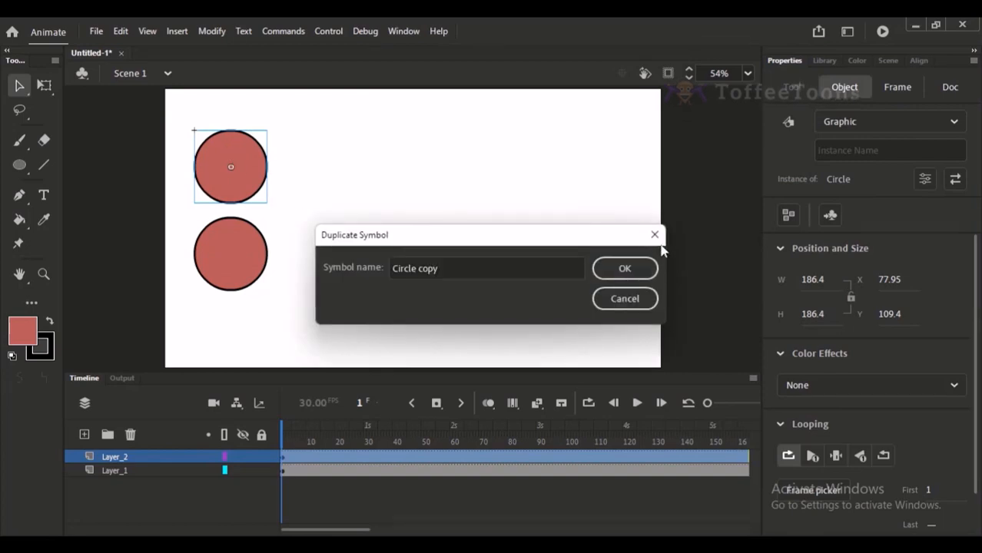
pyautogui.click(654, 235)
pyautogui.rightClick(252, 177)
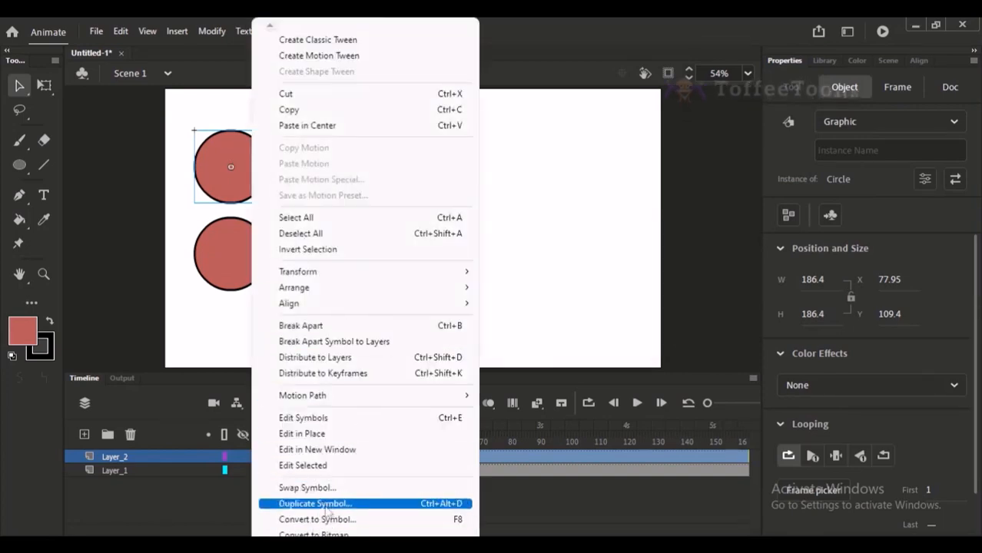
# Try recolouring the fill inside the shared Circle symbol to dark red 561313, undo the change and return to Scene 1.
pyautogui.doubleClick(212, 176)
pyautogui.click(246, 178)
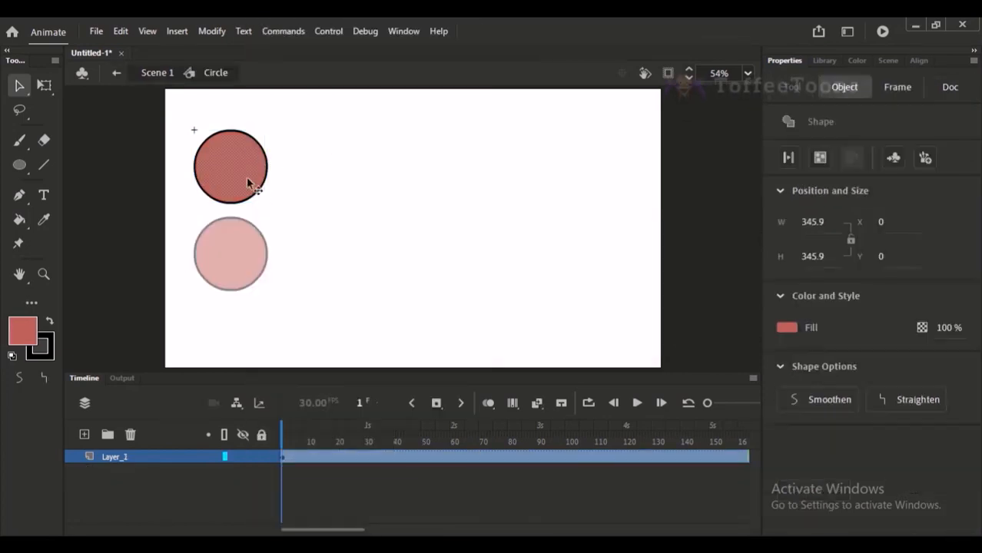
pyautogui.click(856, 60)
pyautogui.moveTo(834, 199); pyautogui.dragTo(857, 221)
pyautogui.click(153, 71)
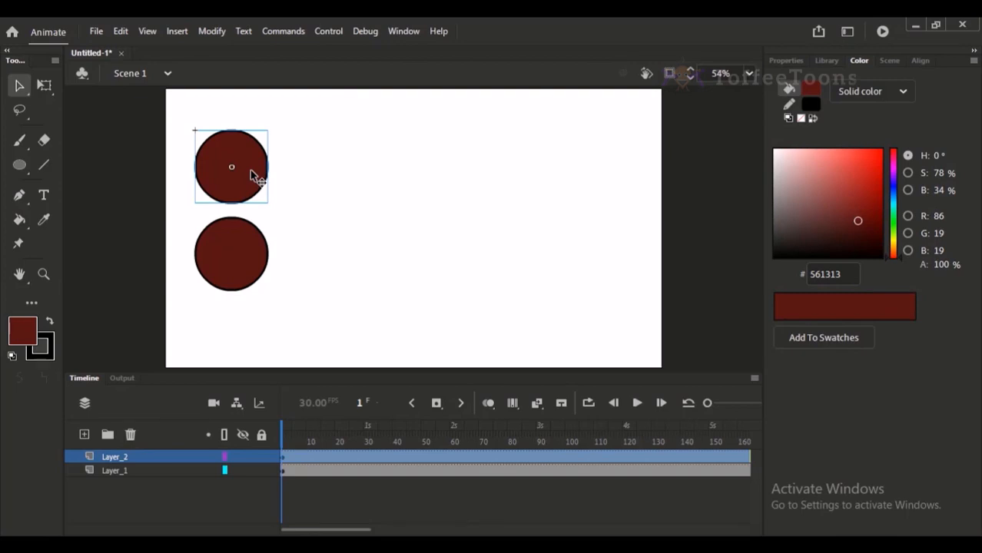
pyautogui.hotkey('ctrl', 'z')
pyautogui.hotkey('ctrl', 'z')
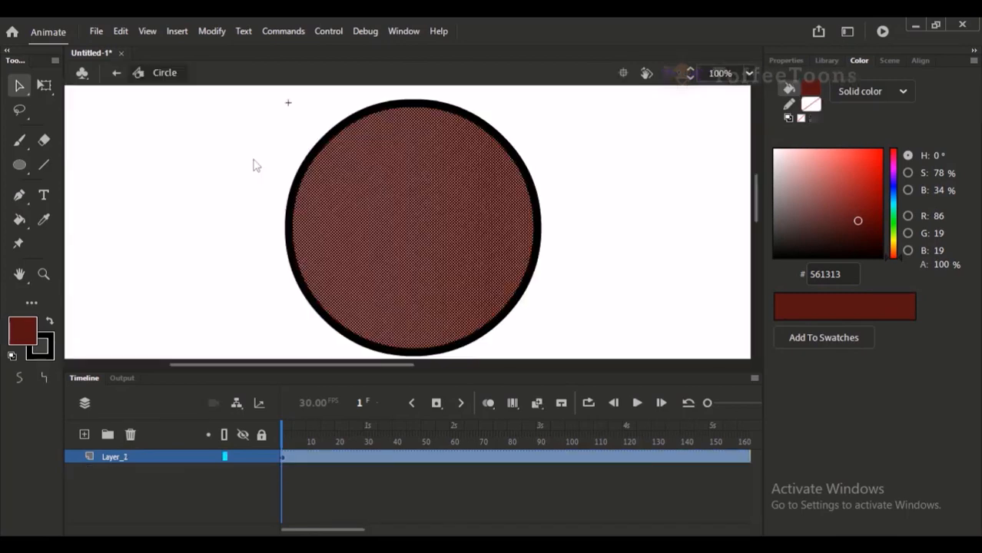
pyautogui.click(119, 73)
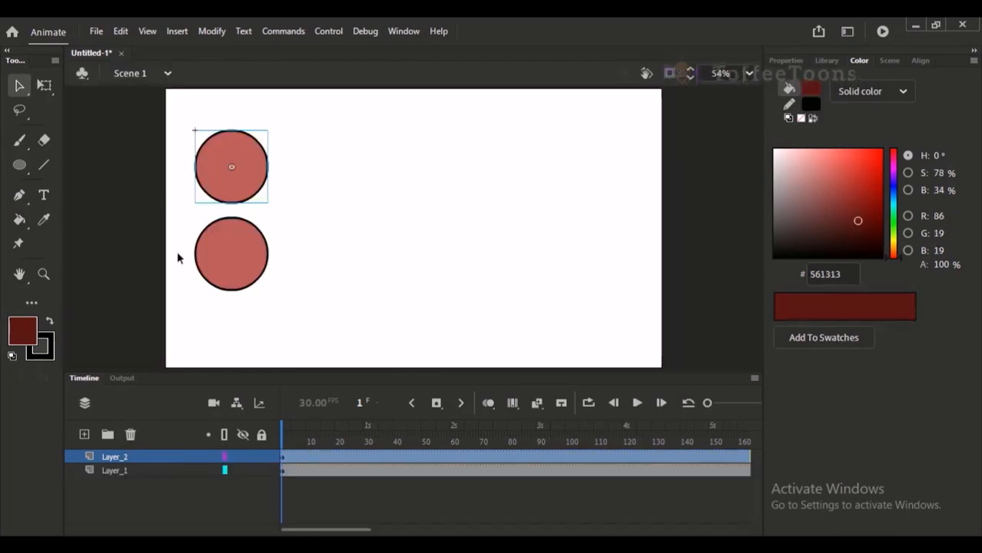
pyautogui.click(519, 251)
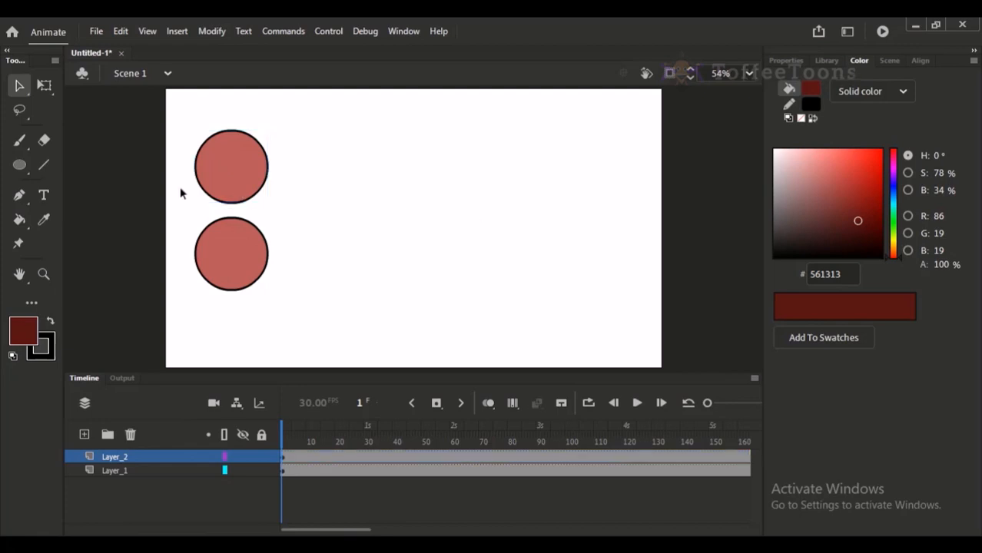
pyautogui.click(213, 182)
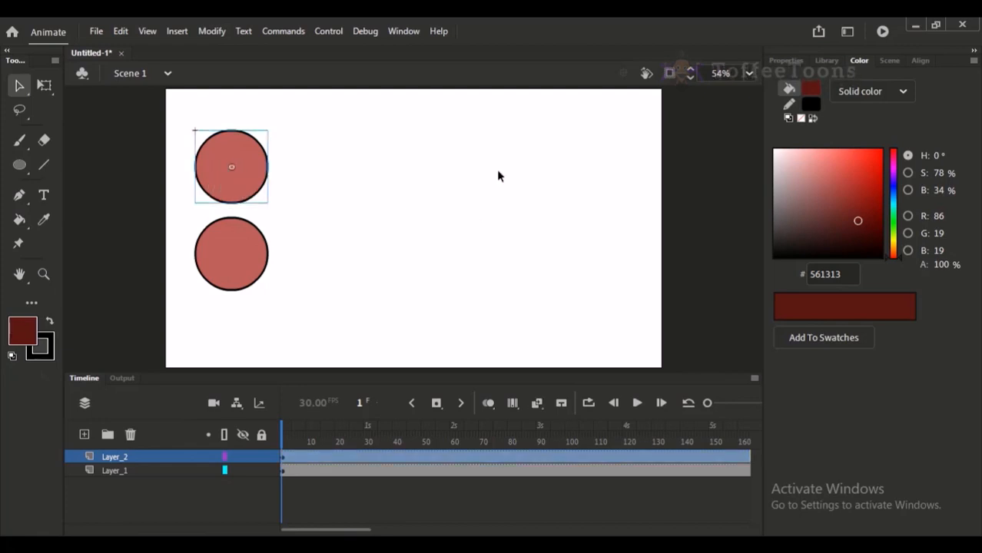
pyautogui.hotkey('ctrl', 'shift', 'd')
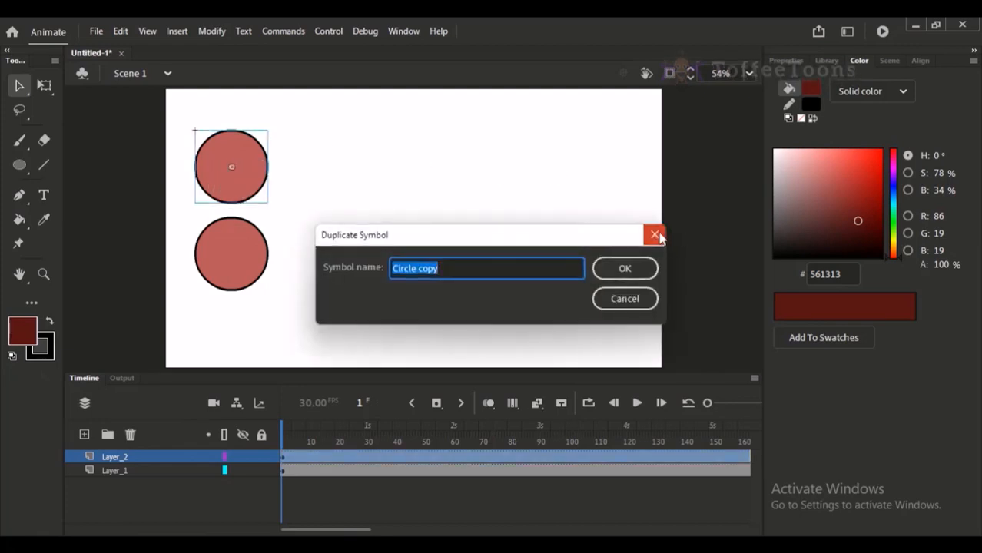
pyautogui.click(657, 236)
pyautogui.rightClick(230, 166)
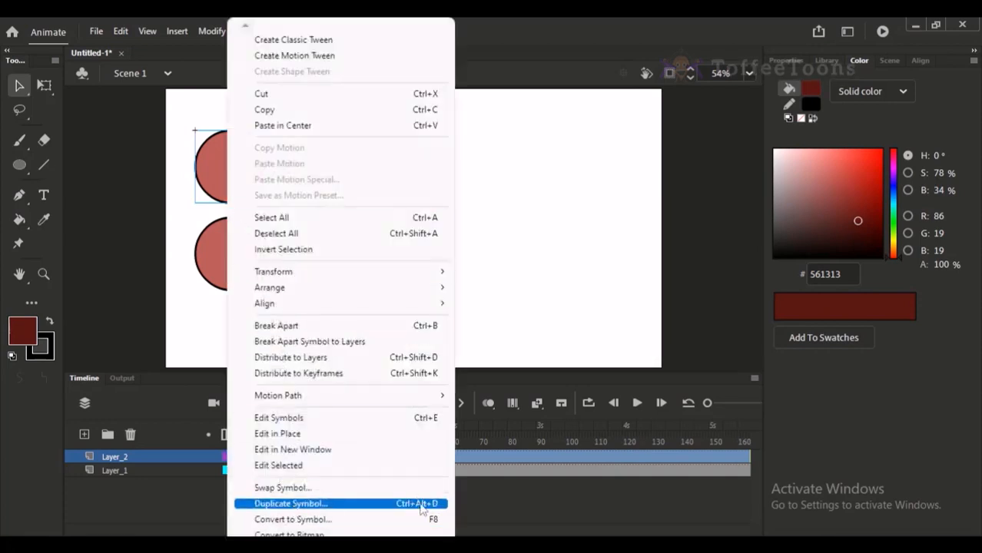
pyautogui.click(538, 326)
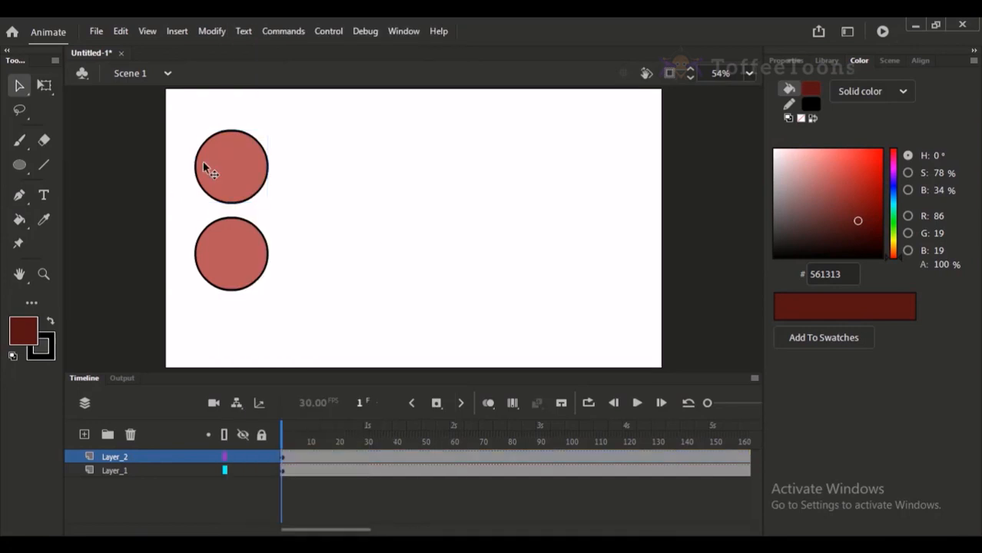
# Duplicate the upper circle's symbol as an independent symbol named Circle copy.
pyautogui.click(224, 156)
pyautogui.hotkey('ctrl', 'shift', 'd')
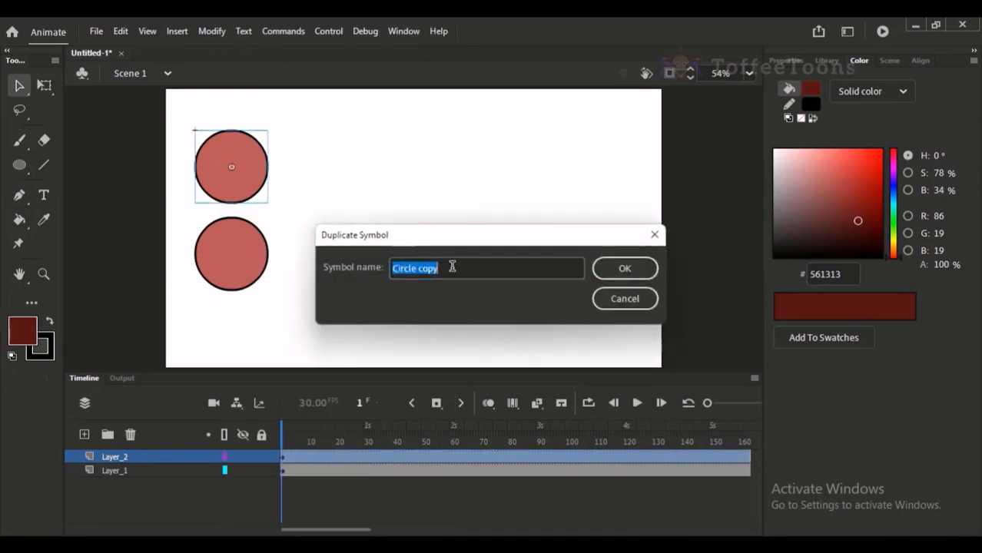
pyautogui.click(652, 275)
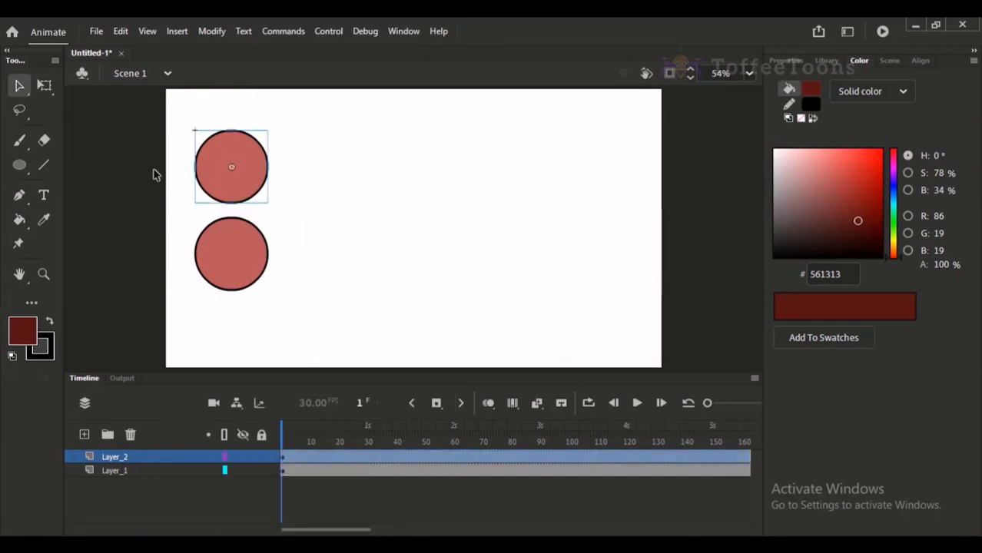
pyautogui.click(232, 228)
pyautogui.click(234, 182)
# Change the fill inside the Circle copy symbol to bright blue 2F70D9 and return to Scene 1.
pyautogui.doubleClick(234, 175)
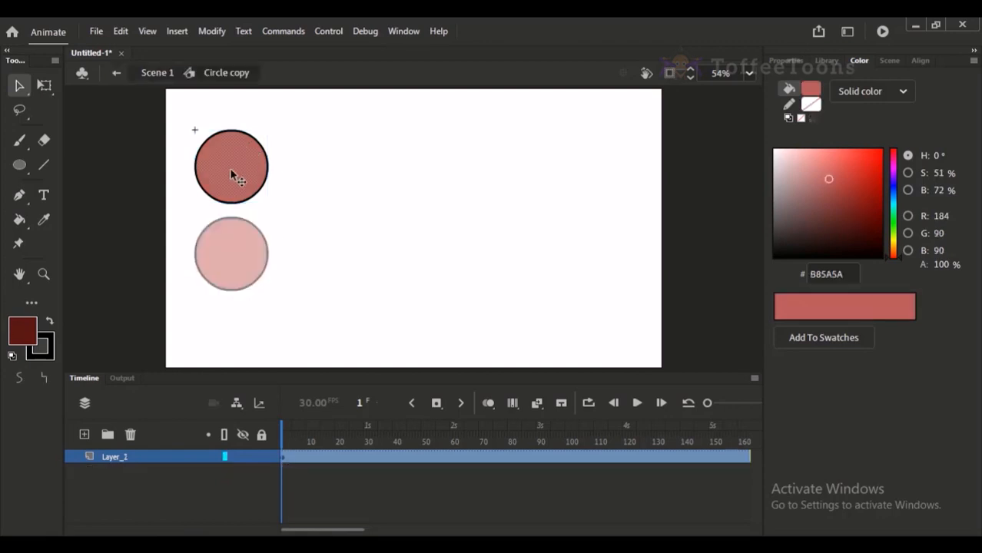
pyautogui.click(891, 198)
pyautogui.moveTo(890, 194); pyautogui.dragTo(890, 192)
pyautogui.click(189, 138)
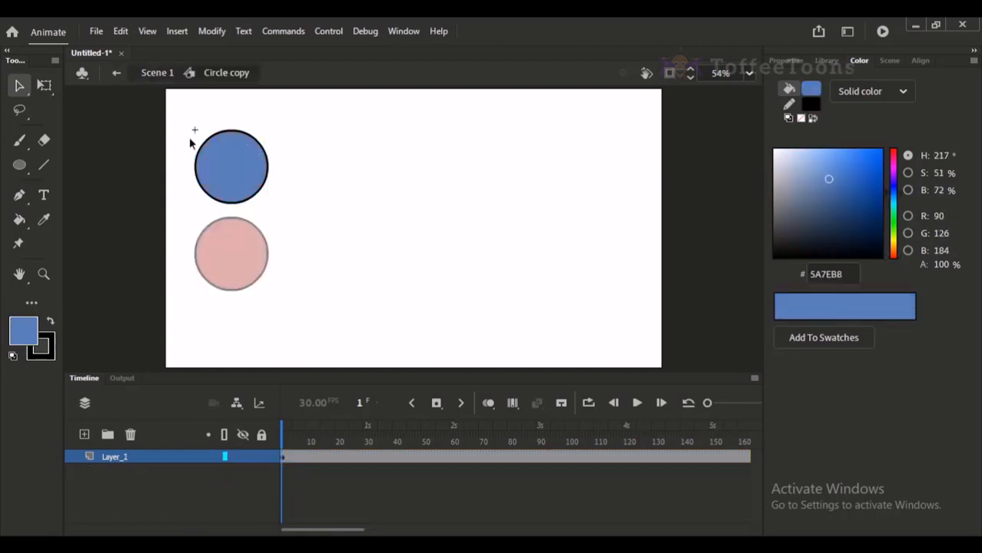
pyautogui.click(210, 197)
pyautogui.click(215, 188)
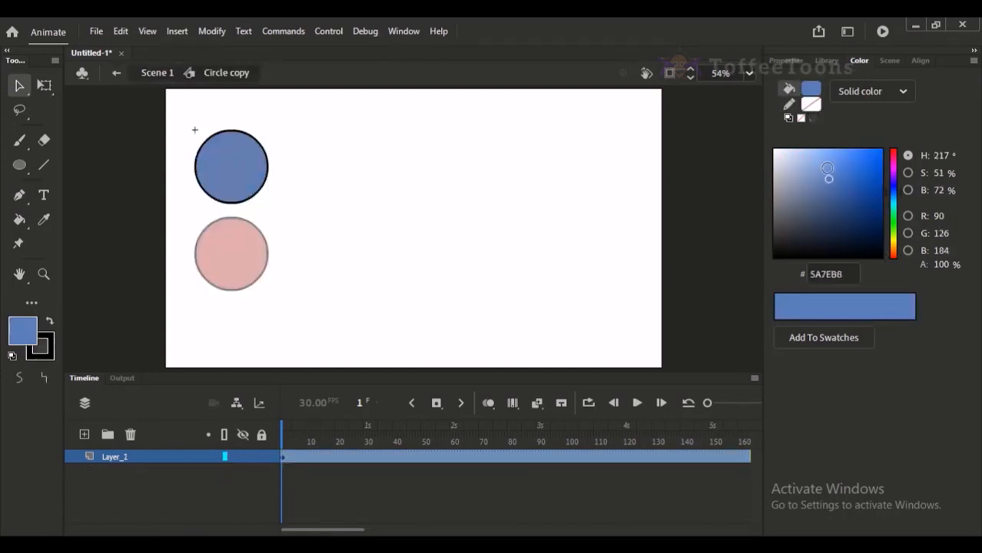
pyautogui.click(858, 165)
pyautogui.click(190, 73)
pyautogui.click(376, 137)
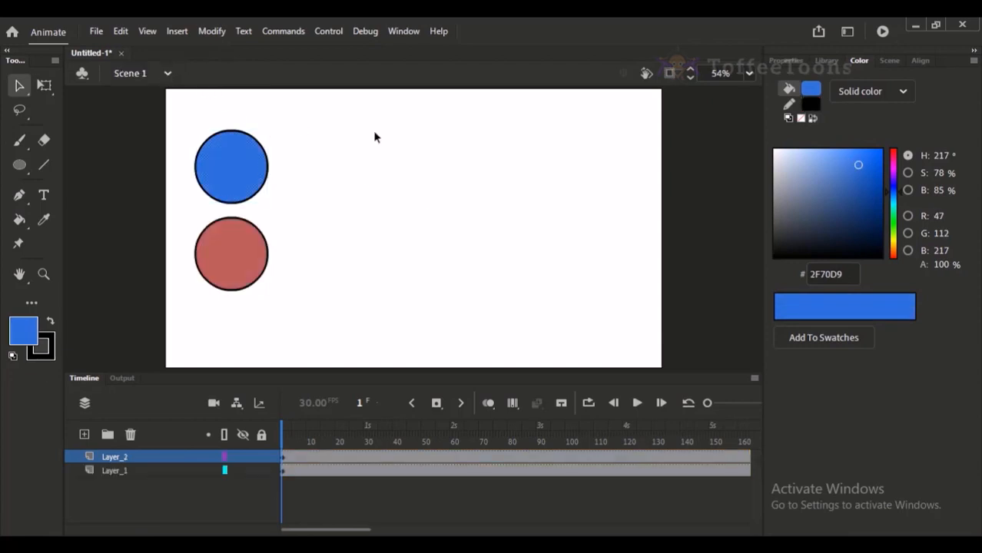
# Rename the red circle's layer, Layer_1, as Slow_out.
pyautogui.click(121, 472)
pyautogui.doubleClick(115, 471)
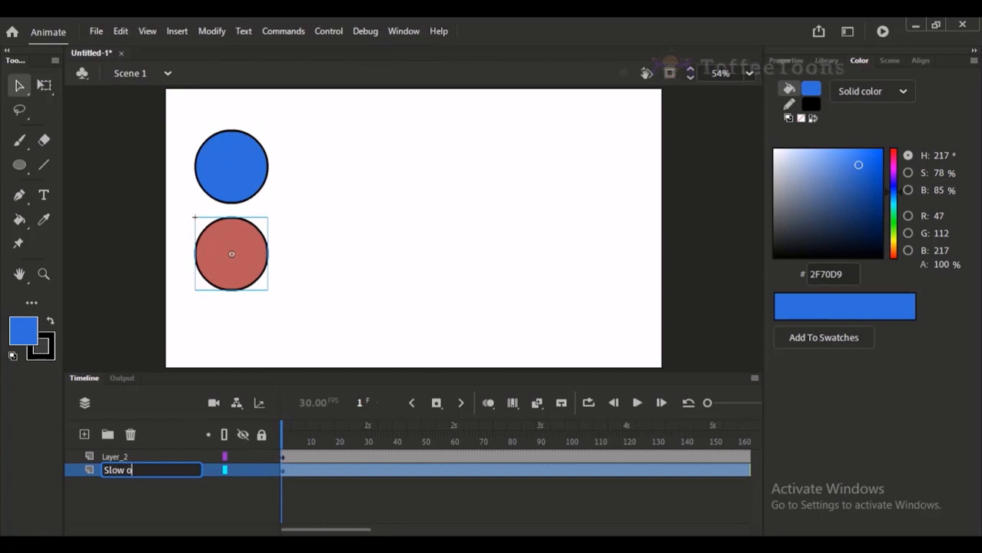
pyautogui.write('Slow_out')
pyautogui.press('Return')
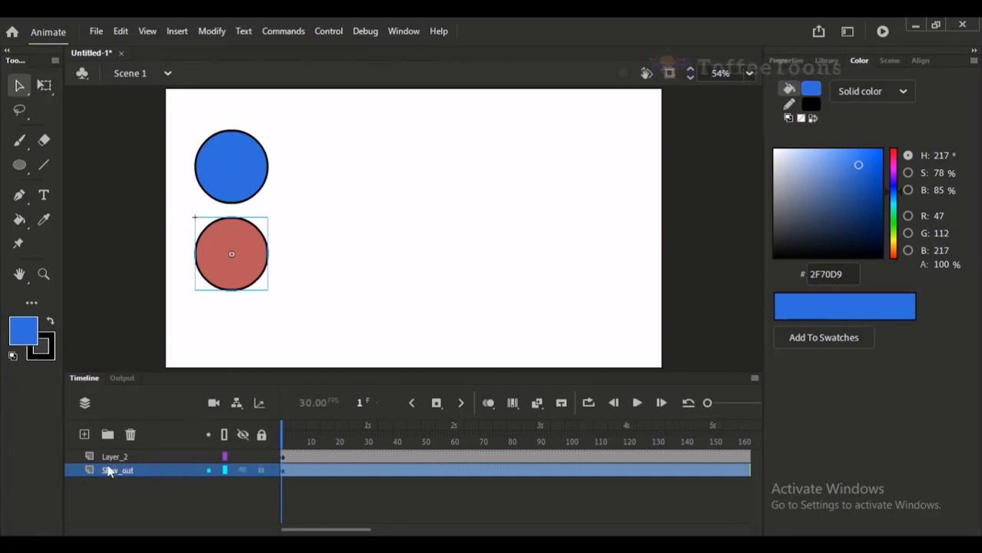
# Rename the blue circle's layer, Layer_2, as Slow_in.
pyautogui.click(113, 457)
pyautogui.doubleClick(113, 457)
pyautogui.write('Slow')
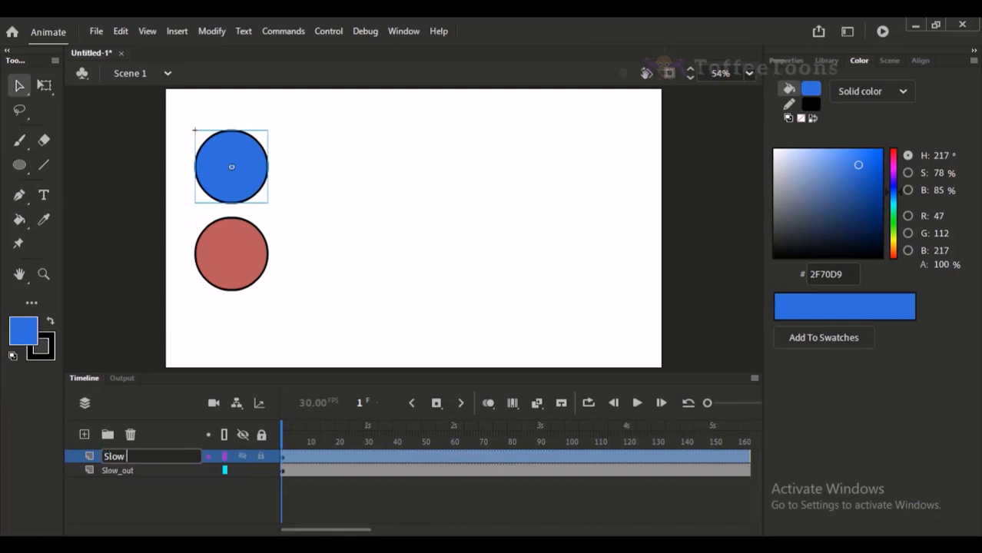
pyautogui.write('_in')
pyautogui.press('Return')
# Insert keyframes at frame 34 on the Slow_in and Slow_out layers and move both circles straight across to the stage's right side.
pyautogui.click(377, 438)
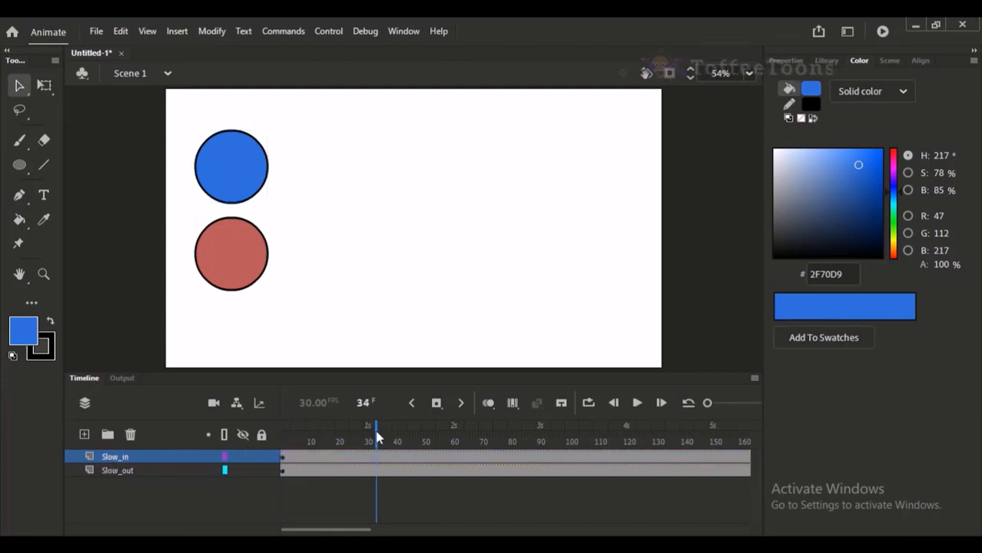
pyautogui.click(366, 440)
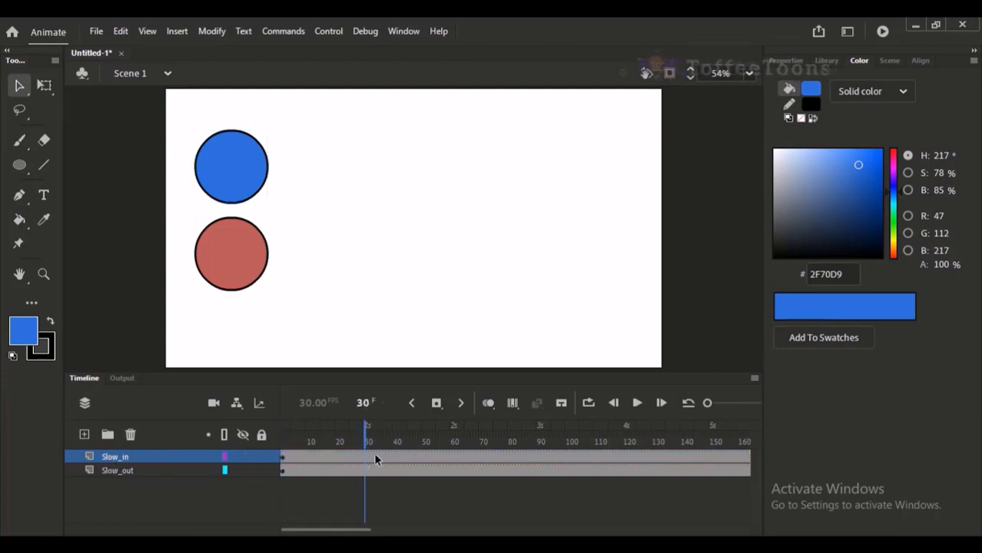
pyautogui.moveTo(376, 456); pyautogui.dragTo(377, 474)
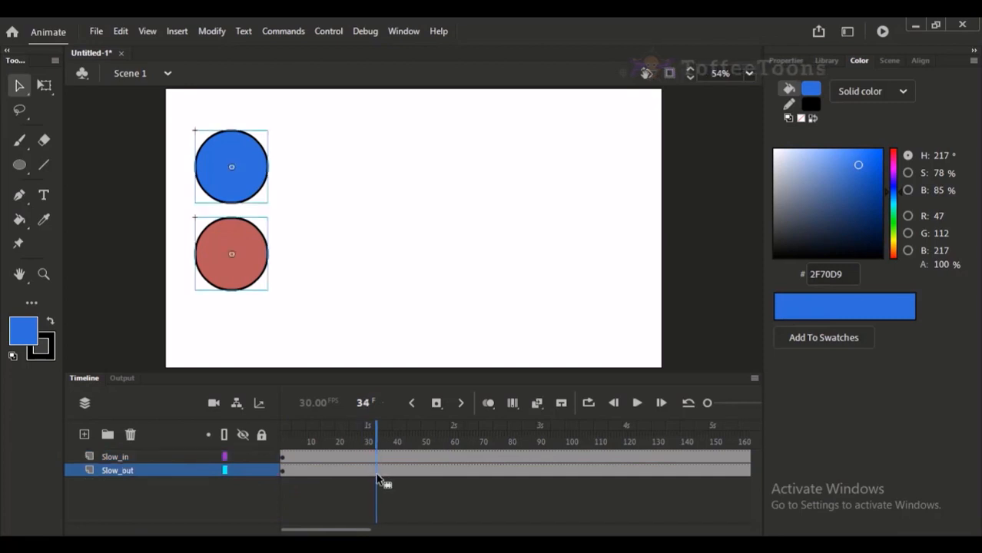
pyautogui.click(421, 276)
pyautogui.moveTo(311, 295); pyautogui.dragTo(593, 144)
pyautogui.click(451, 169)
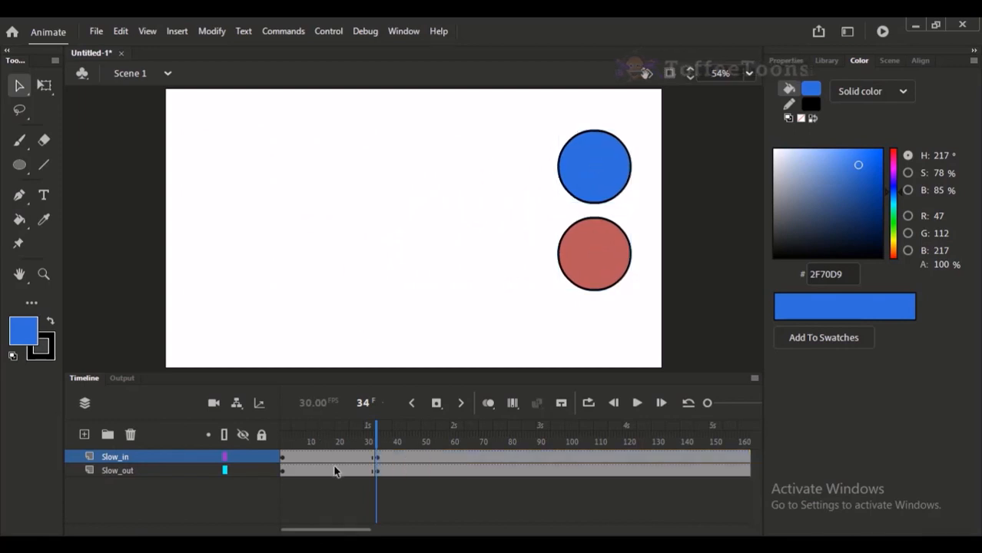
# Create classic tweens between frames 1 and 34 on both the Slow_in and Slow_out layers.
pyautogui.moveTo(313, 458); pyautogui.dragTo(336, 470)
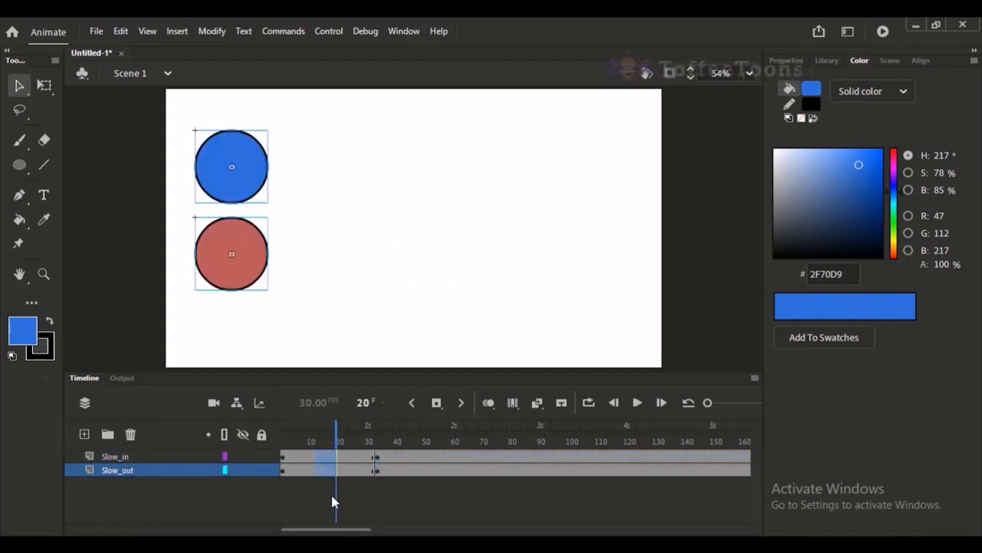
pyautogui.rightClick(323, 459)
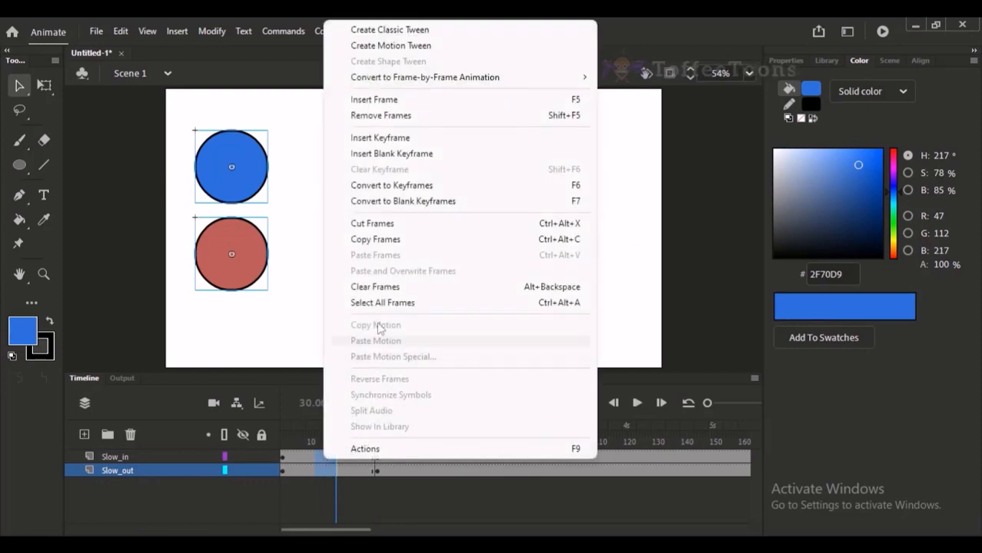
pyautogui.click(412, 31)
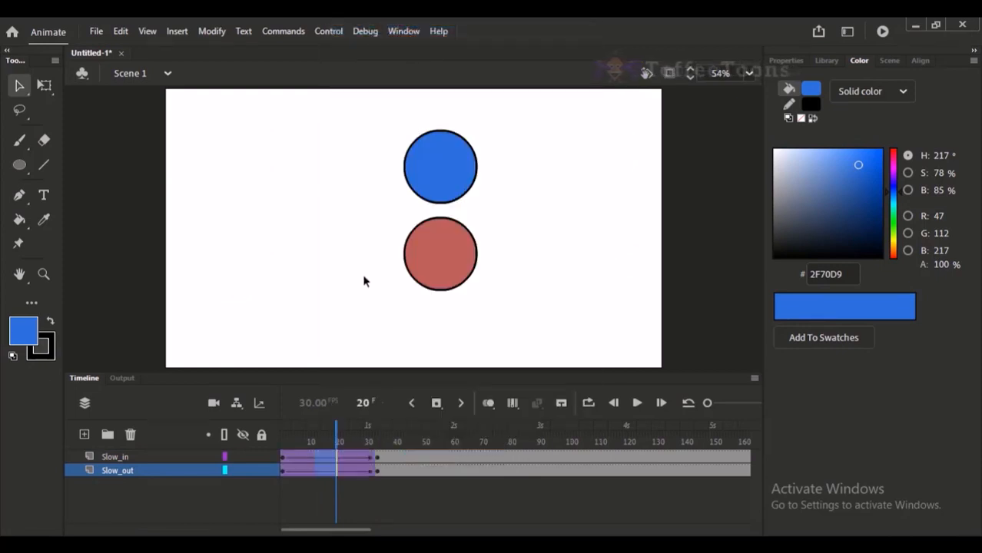
pyautogui.hotkey('ctrl', 'z')
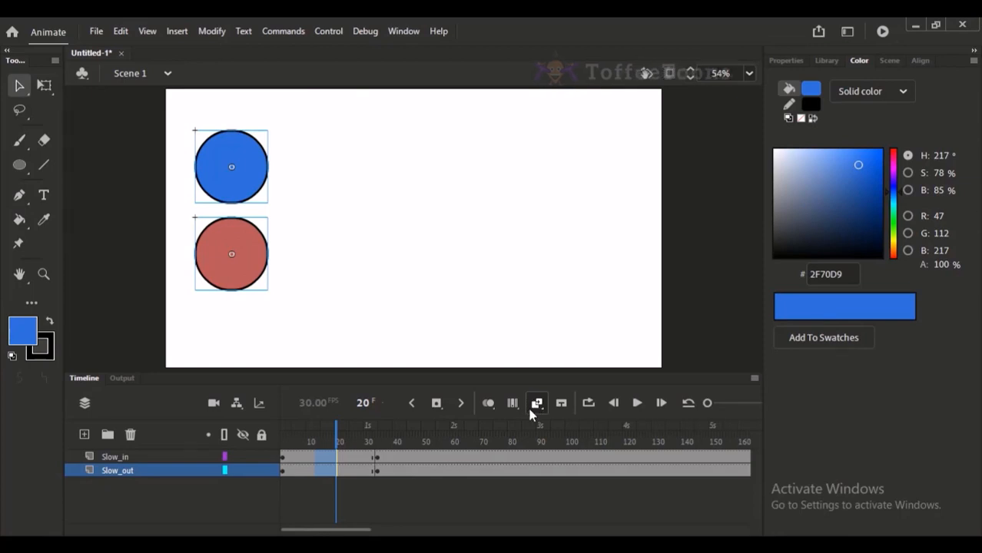
pyautogui.rightClick(335, 470)
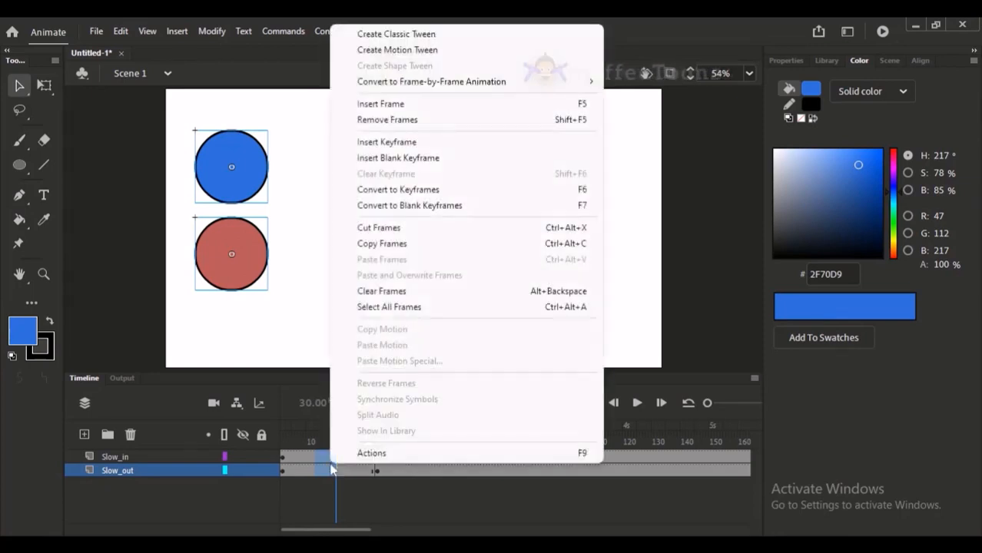
pyautogui.click(569, 37)
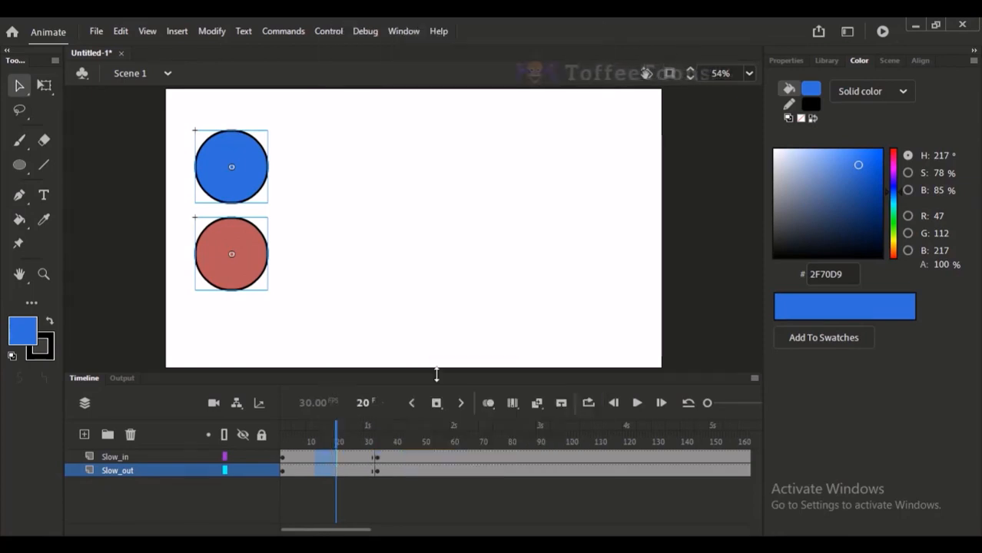
pyautogui.click(537, 408)
pyautogui.moveTo(335, 432)
pyautogui.mouseDown()
pyautogui.moveTo(232, 433)
pyautogui.moveTo(335, 436)
pyautogui.mouseUp()
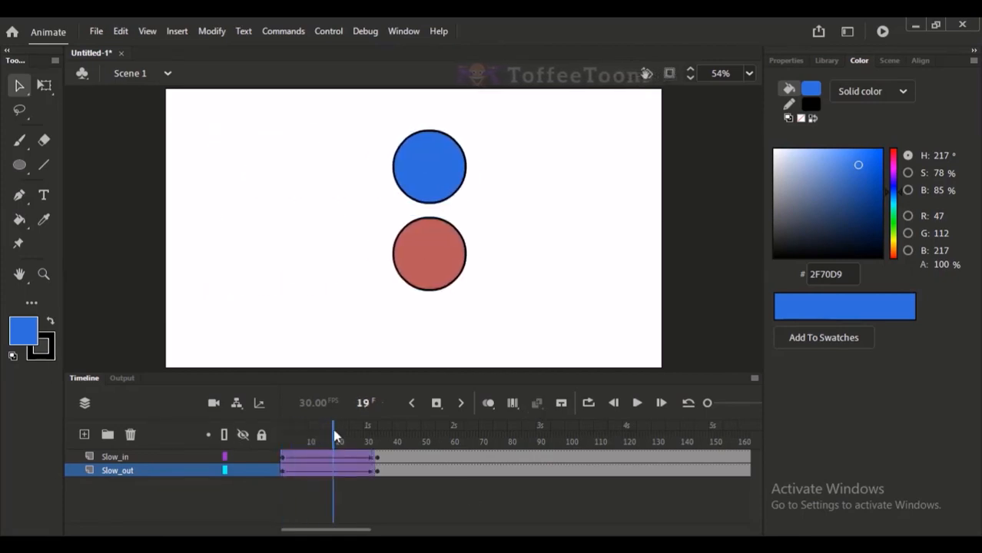
# Adjust the classic ease strength so the Slow_out tween eases out and the Slow_in tween eases in.
pyautogui.click(322, 475)
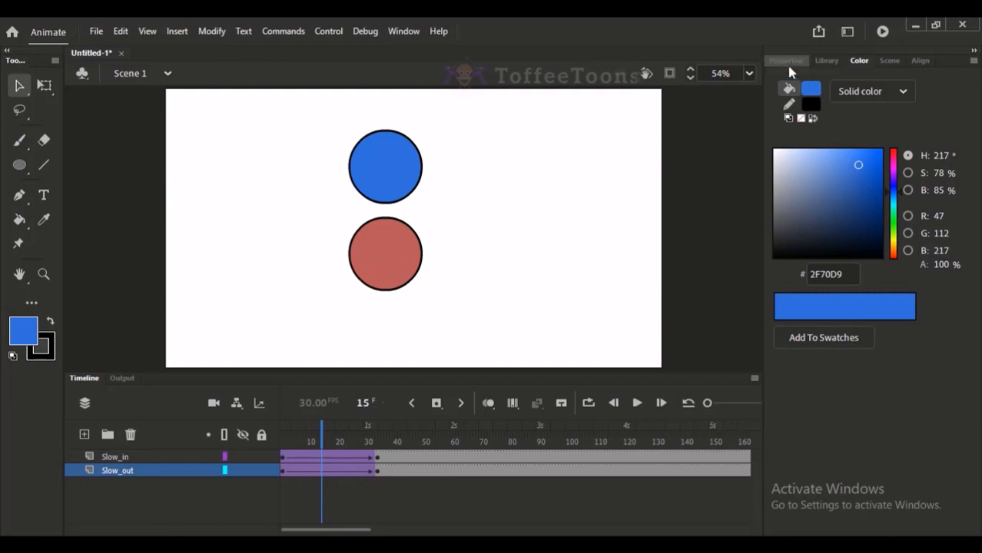
pyautogui.click(786, 62)
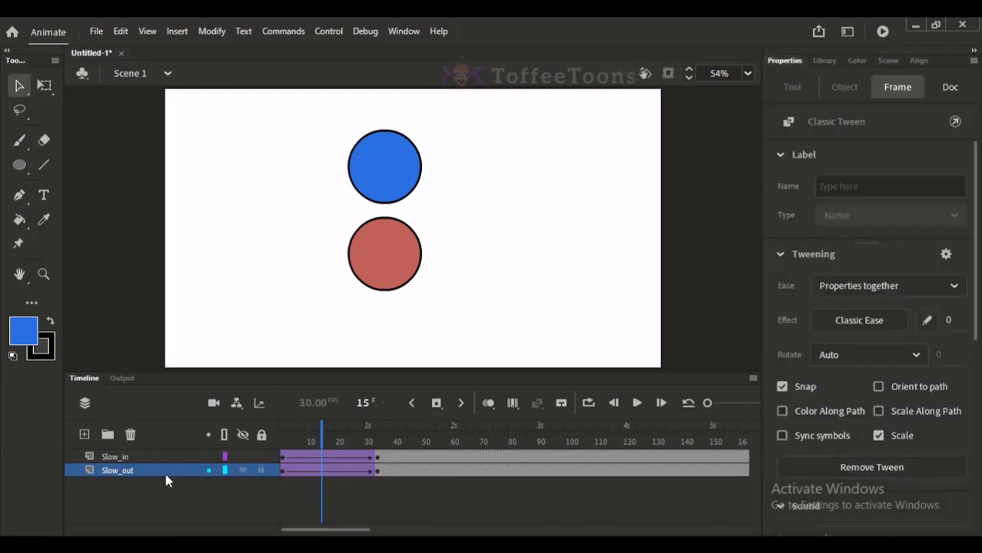
pyautogui.click(344, 468)
pyautogui.moveTo(949, 325)
pyautogui.mouseDown()
pyautogui.moveTo(978, 319)
pyautogui.moveTo(550, 328)
pyautogui.moveTo(286, 445)
pyautogui.moveTo(311, 436)
pyautogui.moveTo(262, 436)
pyautogui.mouseUp()
pyautogui.click(321, 457)
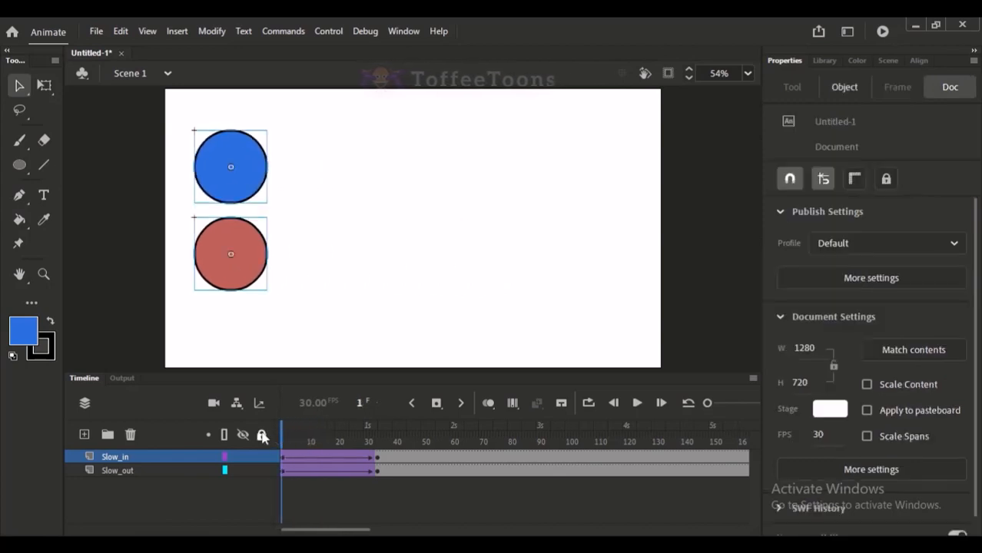
# Play the animation repeatedly from the start and compare how the blue and red circles speed up and slow down.
pyautogui.press('Return')
pyautogui.moveTo(335, 433); pyautogui.dragTo(265, 433)
pyautogui.click(468, 213)
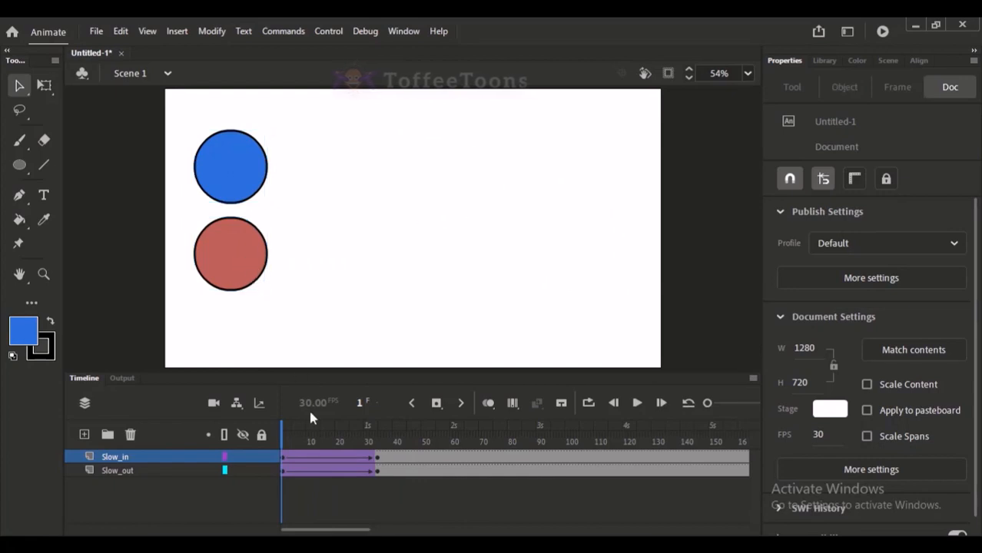
pyautogui.press('Return')
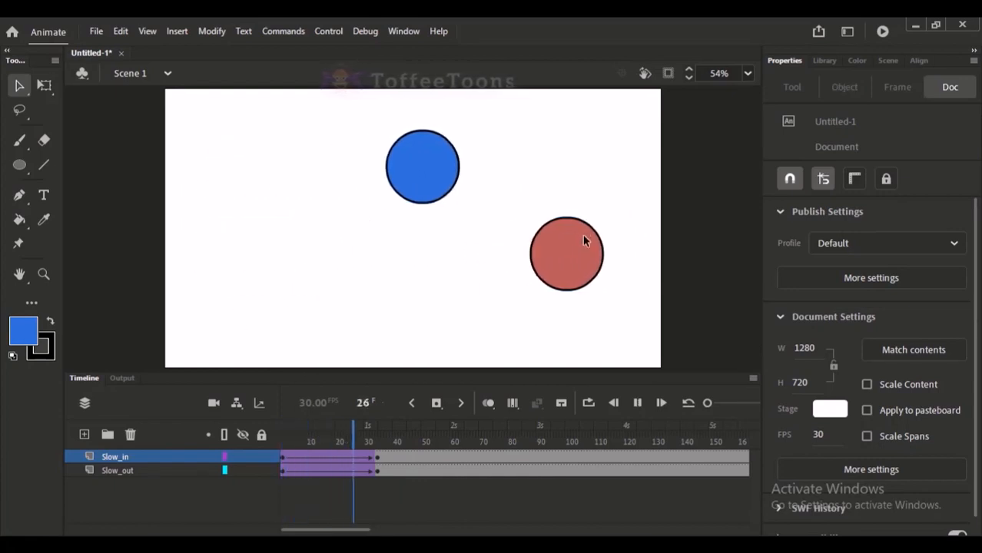
pyautogui.press('Return')
pyautogui.moveTo(313, 442); pyautogui.dragTo(281, 440)
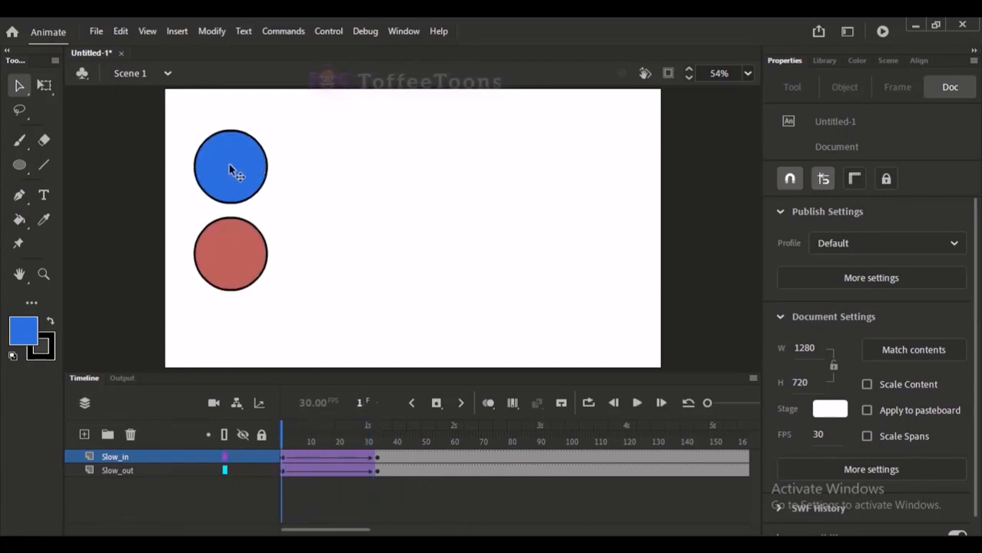
pyautogui.press('Return')
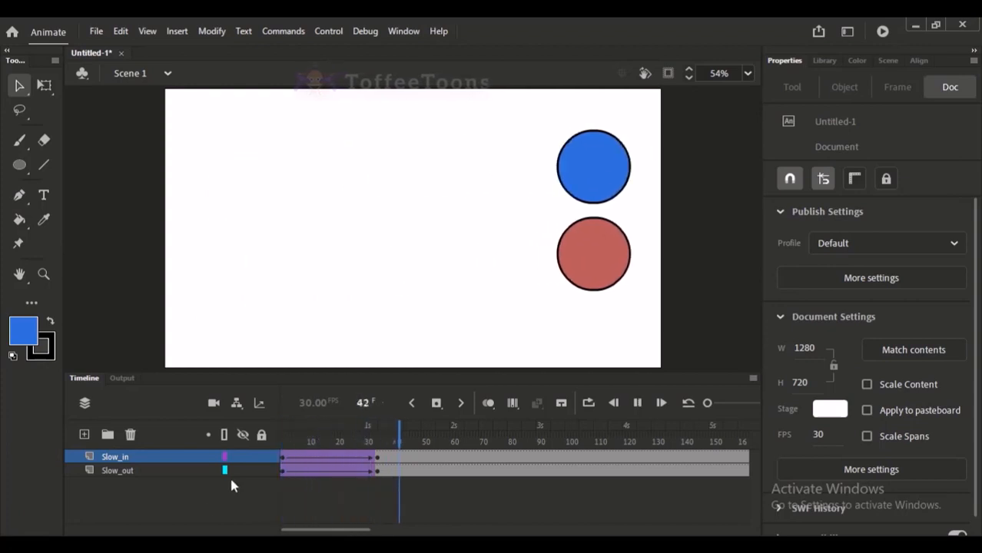
pyautogui.press('Return')
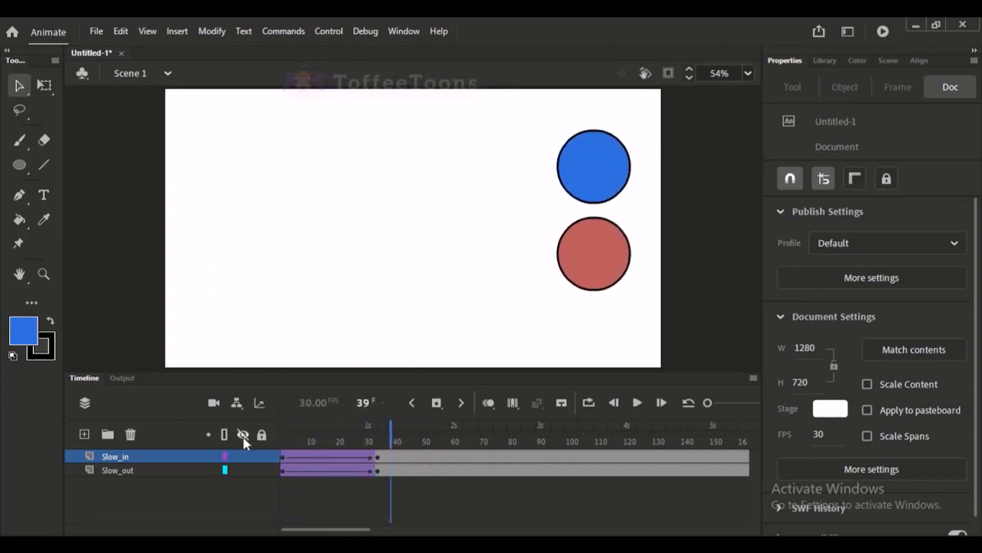
pyautogui.moveTo(324, 433); pyautogui.dragTo(200, 445)
pyautogui.press('Return')
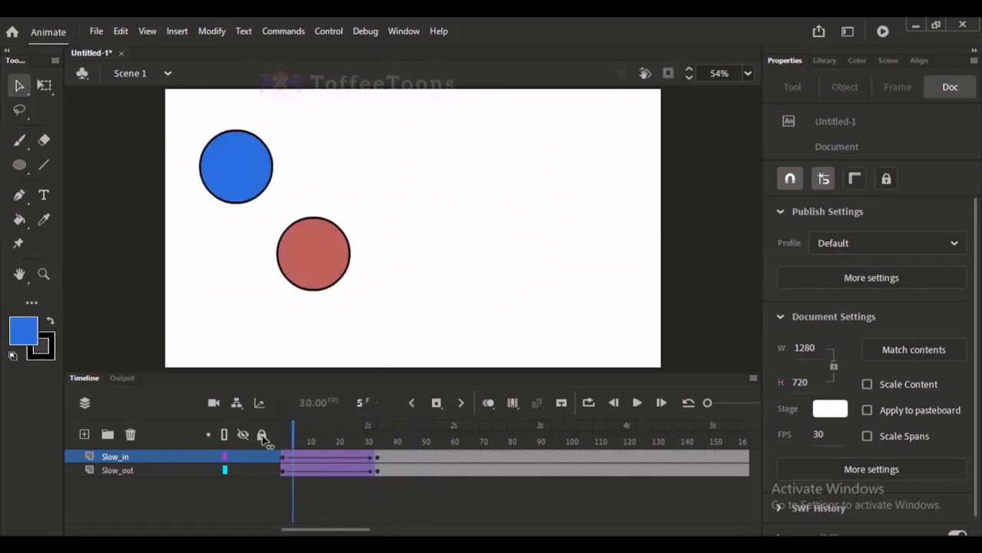
pyautogui.press('Return')
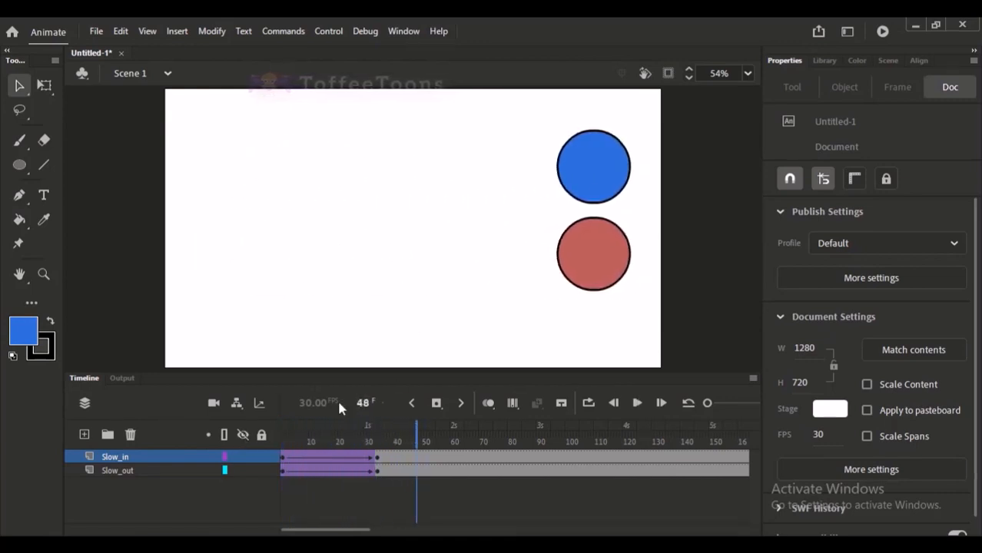
pyautogui.click(343, 443)
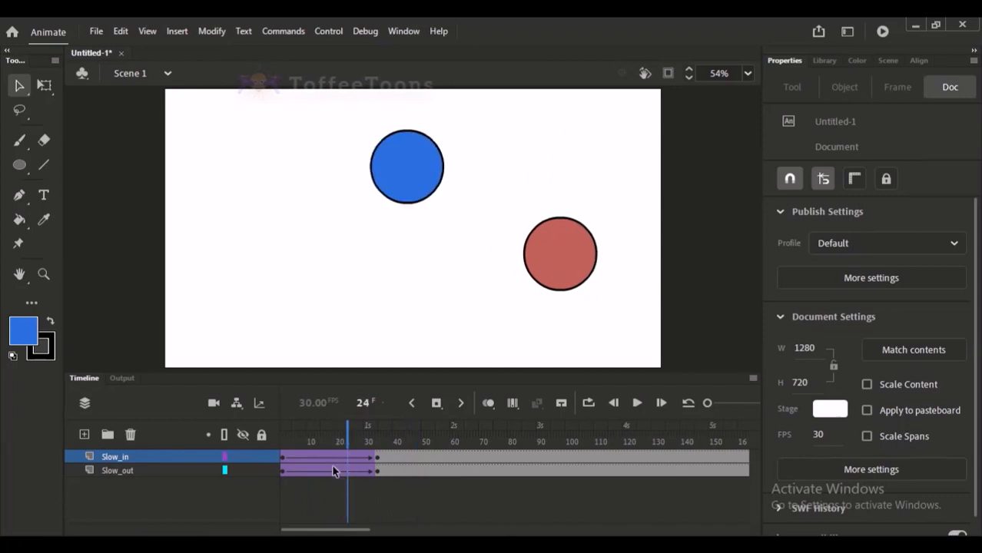
# Try removing the classic tweens from the Slow_in and Slow_out layers, and undo the removal.
pyautogui.click(338, 471)
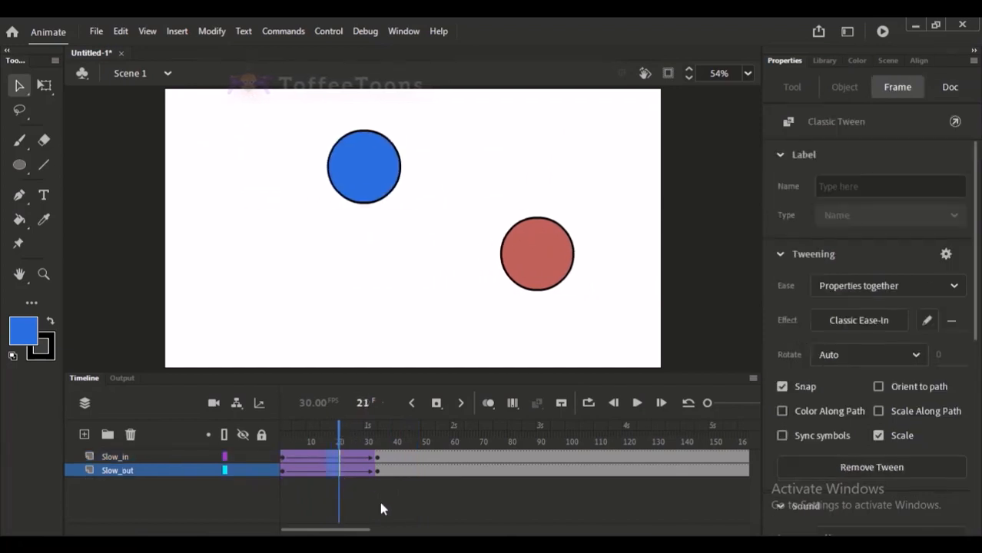
pyautogui.click(850, 467)
pyautogui.hotkey('ctrl', 'z')
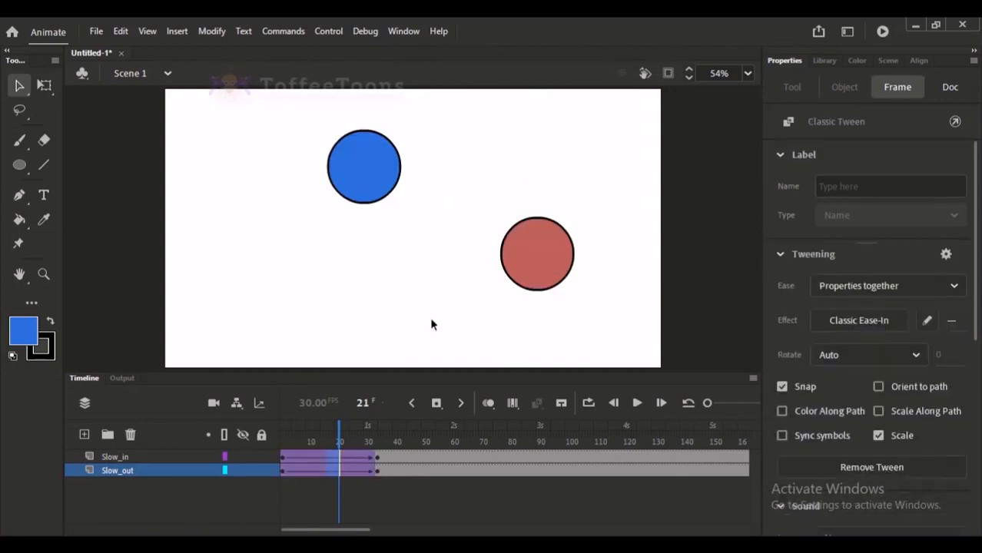
pyautogui.click(407, 301)
# Delete the Slow_in and Slow_out layers.
pyautogui.click(125, 469)
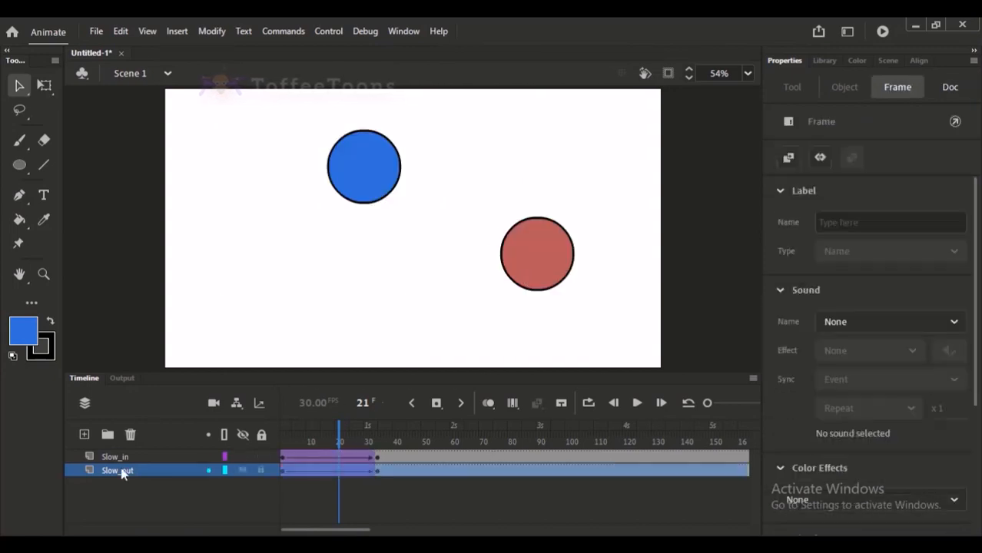
pyautogui.keyDown('shift'); pyautogui.click(125, 458); pyautogui.keyUp('shift')
pyautogui.click(130, 435)
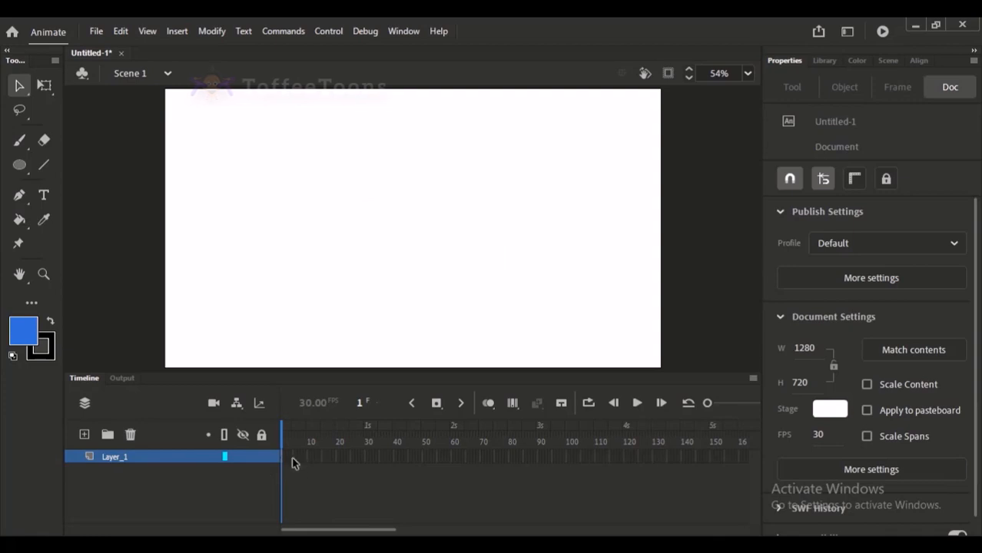
# Extend the empty Layer_1 with frames up to about frame 81.
pyautogui.moveTo(291, 462); pyautogui.dragTo(175, 430)
pyautogui.press('F5')
pyautogui.press('F5')
pyautogui.press('F5')
# Draw a blue circle with a black outline, about 285 px wide, slightly left of the stage centre on frame 1.
pyautogui.click(339, 438)
pyautogui.click(19, 164)
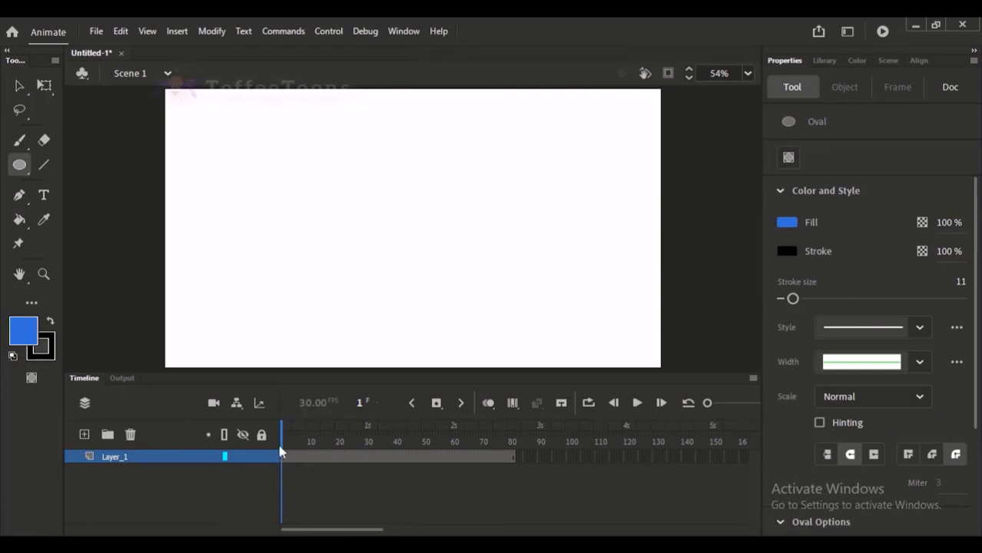
pyautogui.moveTo(290, 157)
pyautogui.mouseDown()
pyautogui.moveTo(329, 180)
pyautogui.moveTo(408, 262)
pyautogui.moveTo(405, 270)
pyautogui.mouseUp()
pyautogui.click(19, 85)
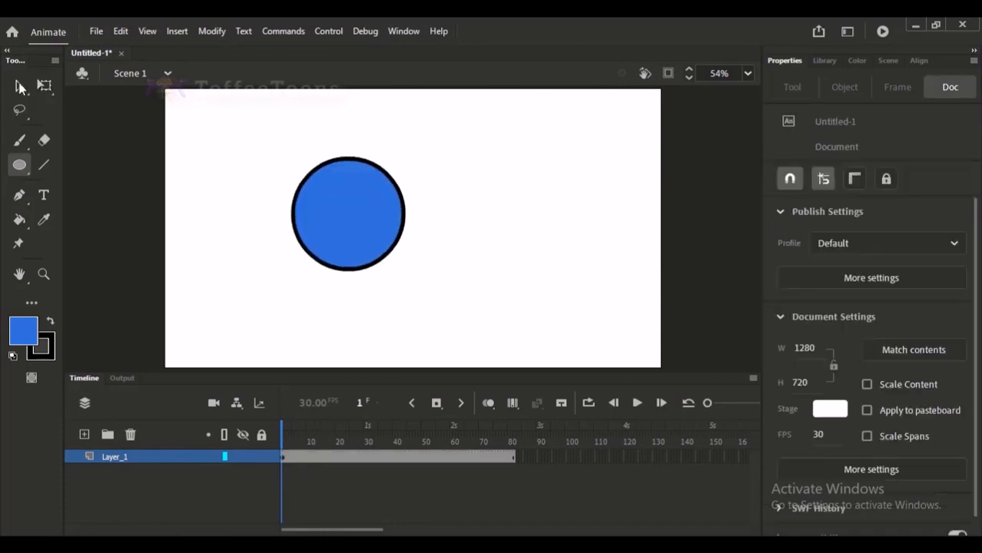
# Select the new circle's fill and outline to examine its object type and properties.
pyautogui.click(285, 457)
pyautogui.click(282, 446)
pyautogui.click(361, 280)
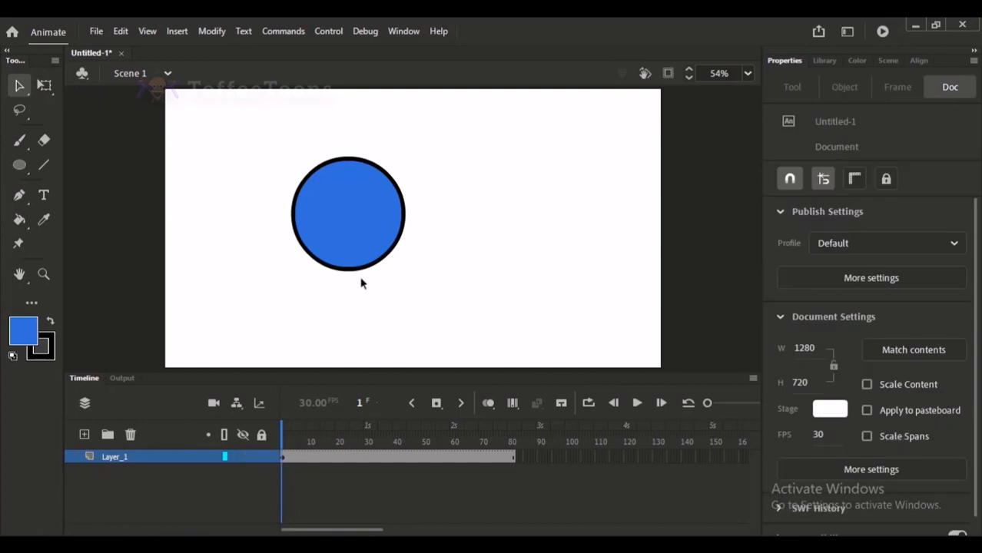
pyautogui.moveTo(280, 129); pyautogui.dragTo(443, 295)
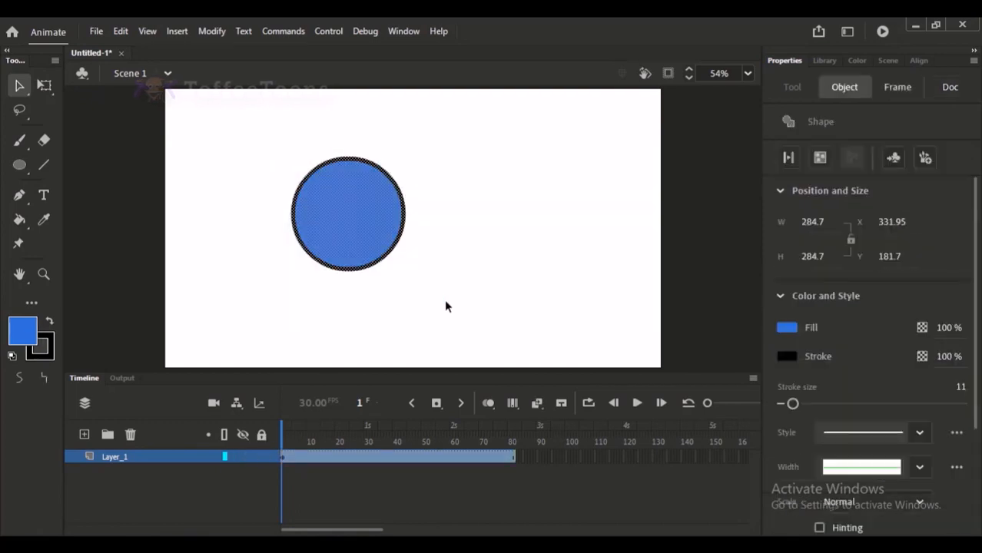
pyautogui.click(561, 246)
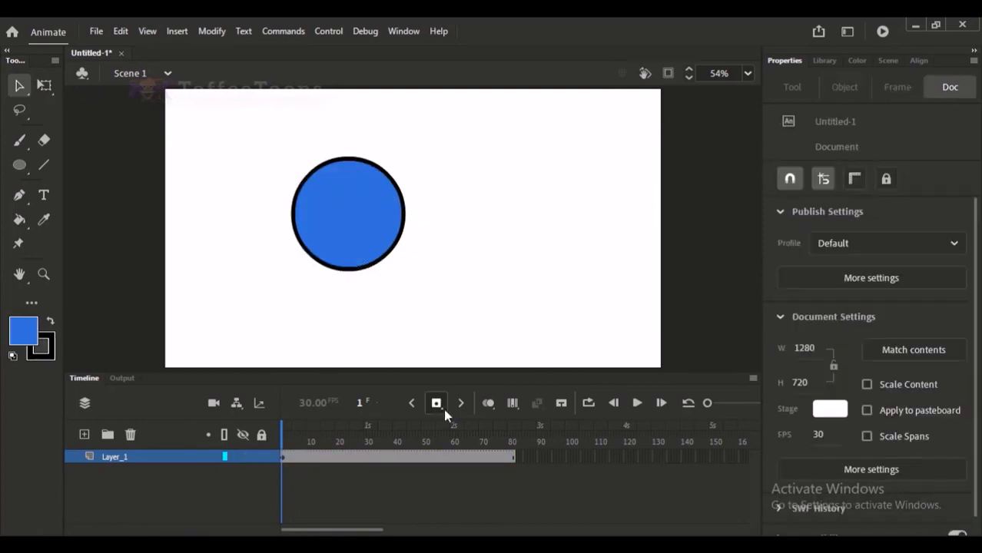
pyautogui.click(357, 208)
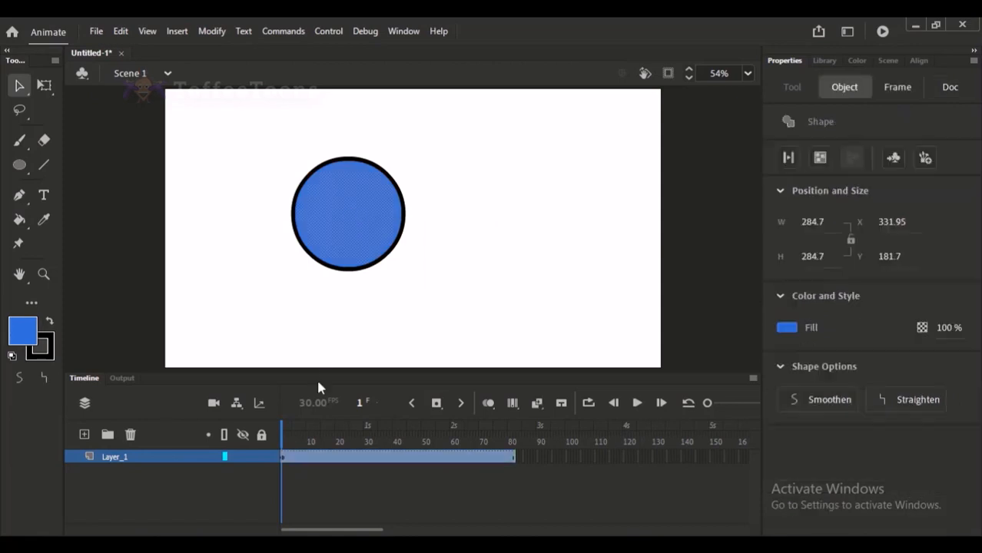
pyautogui.click(355, 511)
# Insert a keyframe at frame 37 of Layer_1 and create a classic tween on the unconverted circle from frame 1.
pyautogui.click(385, 457)
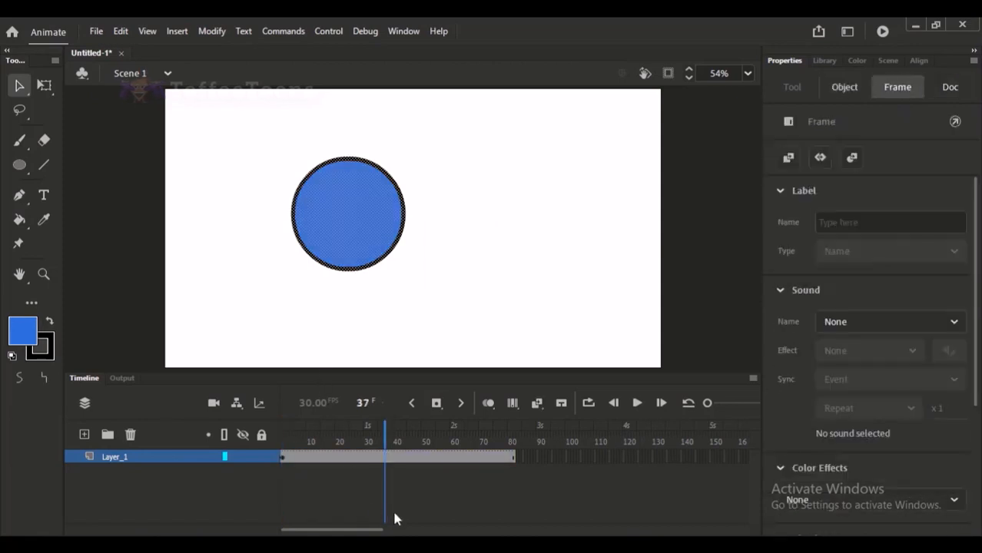
pyautogui.click(357, 467)
pyautogui.click(344, 459)
pyautogui.rightClick(350, 461)
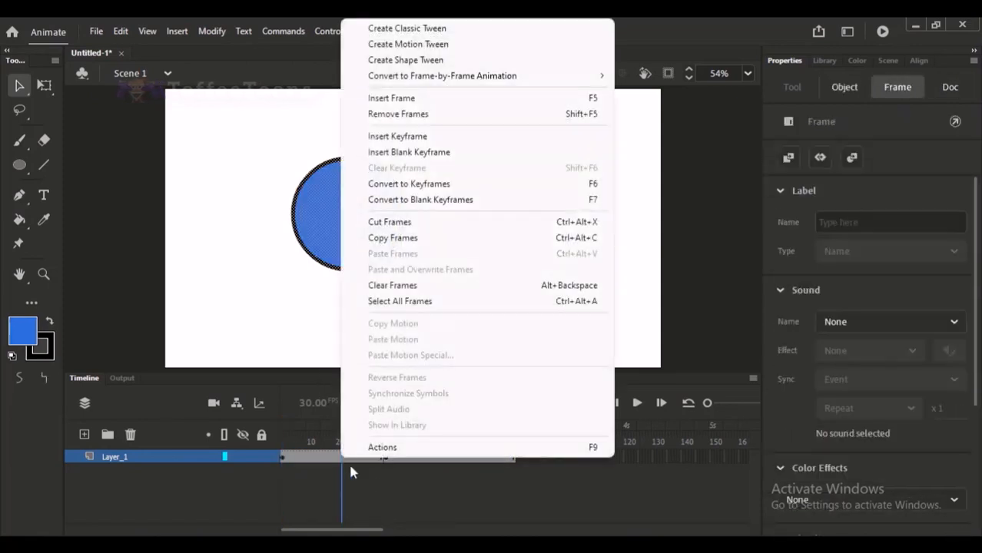
pyautogui.click(430, 29)
pyautogui.moveTo(341, 433); pyautogui.dragTo(389, 437)
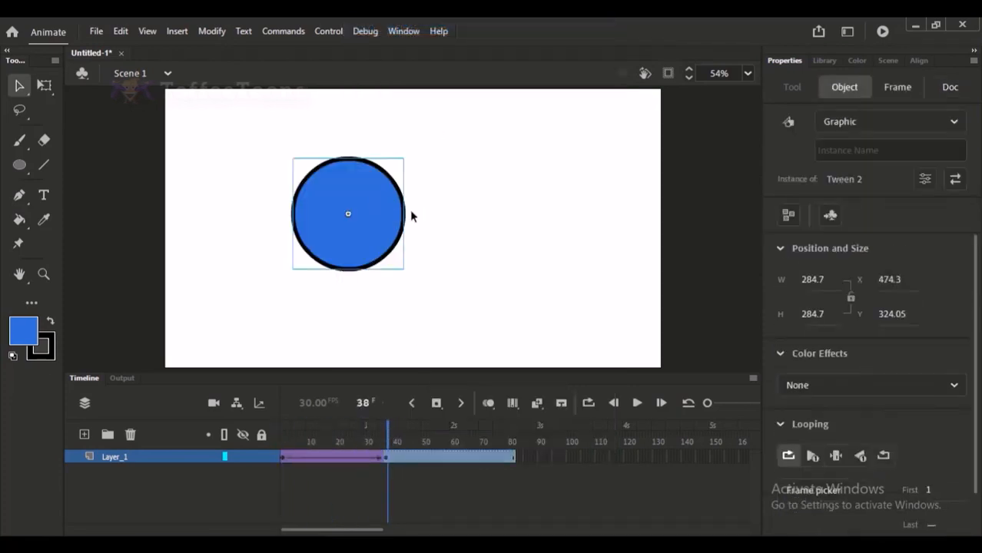
# Examine the tweened circle's symbol instance, then undo the classic tween and the keyframe at frame 37.
pyautogui.click(409, 210)
pyautogui.click(365, 220)
pyautogui.moveTo(384, 444); pyautogui.dragTo(325, 449)
pyautogui.press('Return')
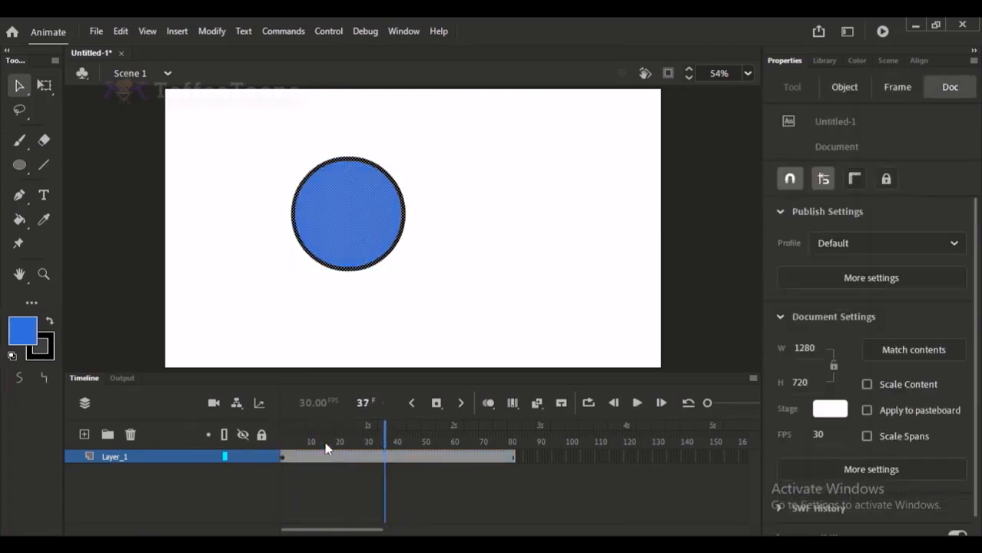
# Insert a keyframe at frame 30 of Layer_1, create a classic tween from frame 1, and select the circle to inspect its object type.
pyautogui.click(366, 456)
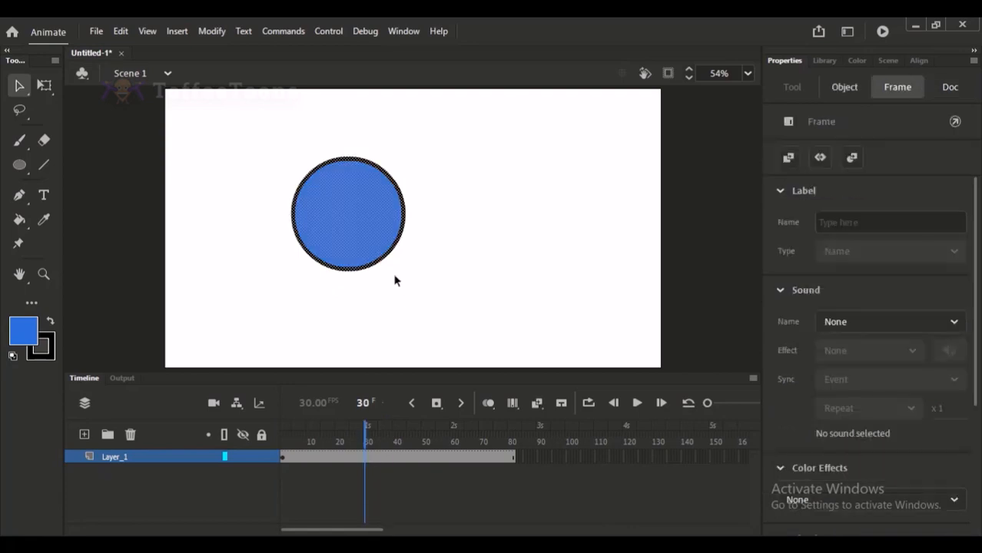
pyautogui.click(333, 458)
pyautogui.rightClick(333, 458)
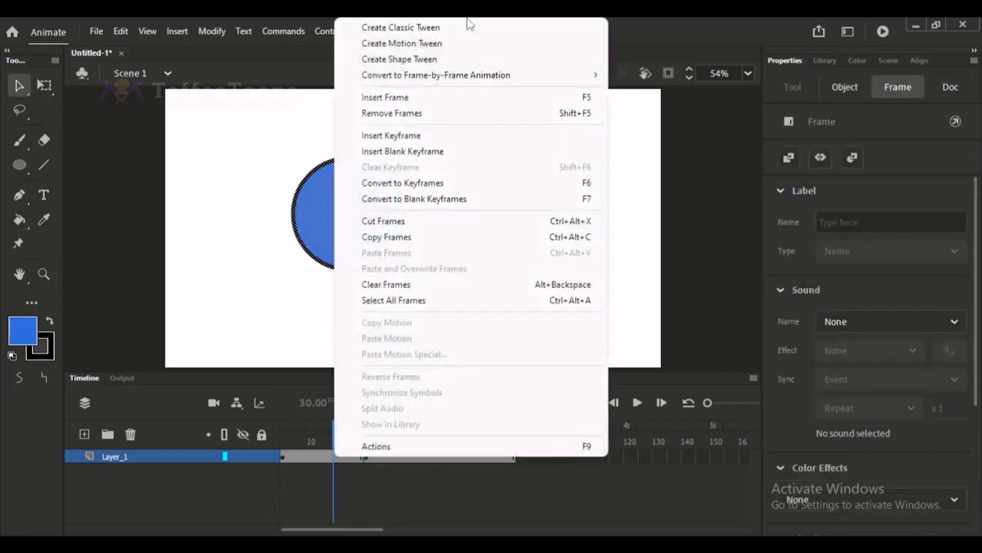
pyautogui.click(461, 29)
pyautogui.moveTo(375, 444); pyautogui.dragTo(367, 444)
pyautogui.click(380, 218)
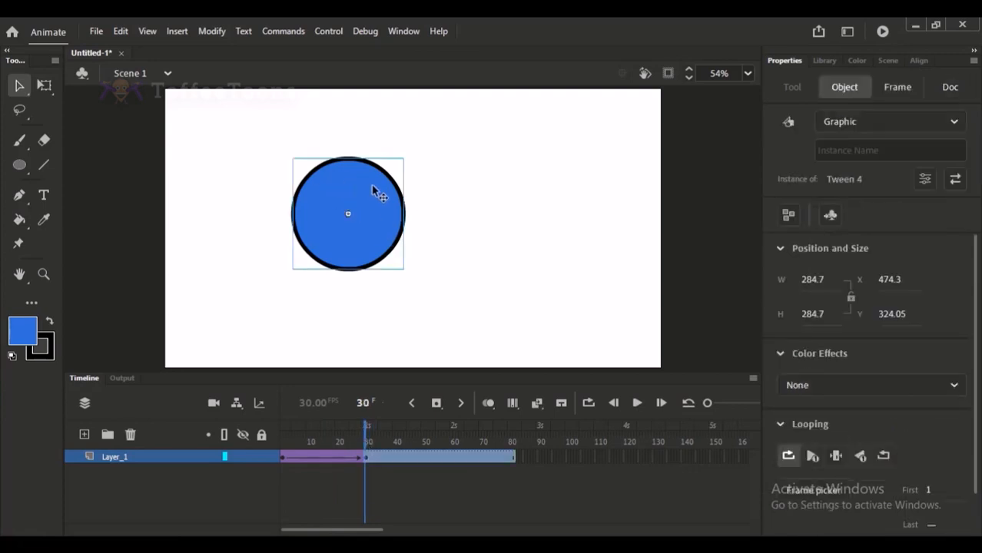
# Deselect the circle and undo the classic tween between frames 1 and 30.
pyautogui.click(408, 227)
pyautogui.hotkey('ctrl', 'z')
pyautogui.hotkey('ctrl', 'z')
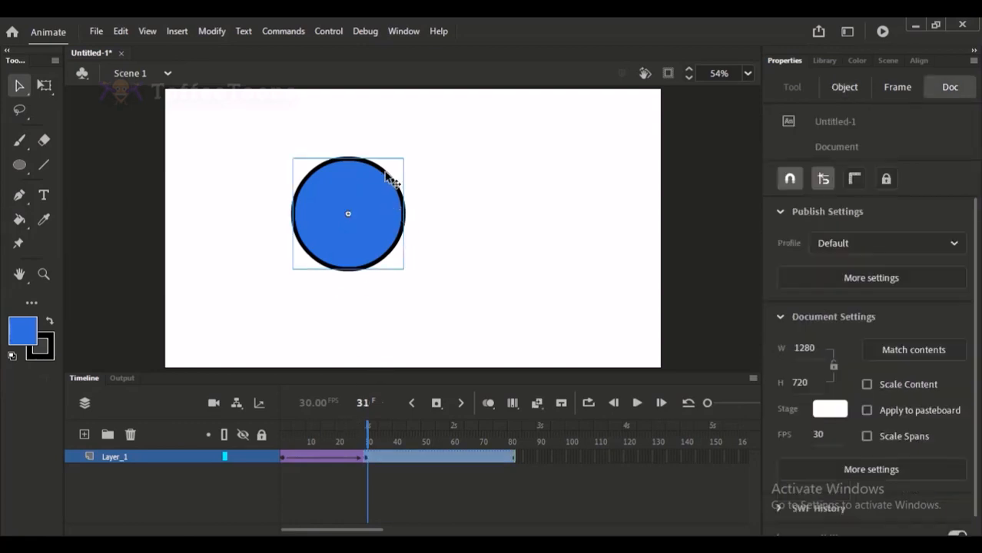
pyautogui.click(427, 300)
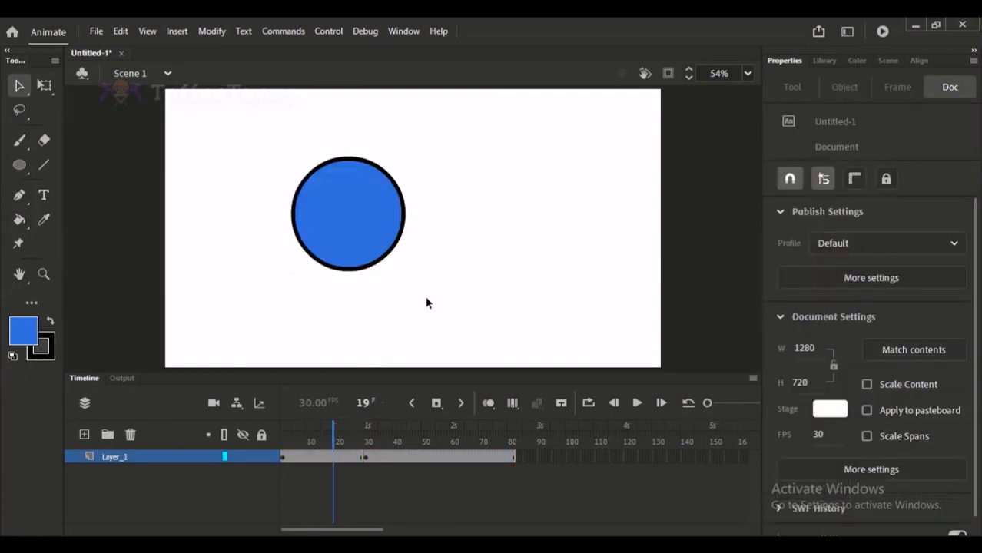
# Select short frame ranges between the two keyframes on Layer_1 to examine the span a tween covers.
pyautogui.click(338, 458)
pyautogui.click(311, 440)
pyautogui.moveTo(307, 466); pyautogui.dragTo(337, 463)
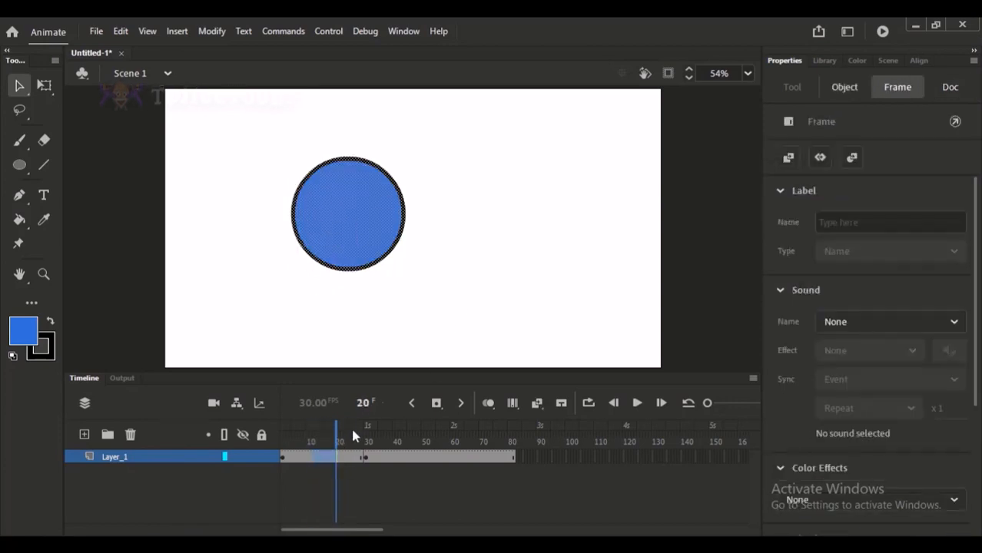
pyautogui.click(331, 444)
pyautogui.moveTo(318, 467); pyautogui.dragTo(333, 461)
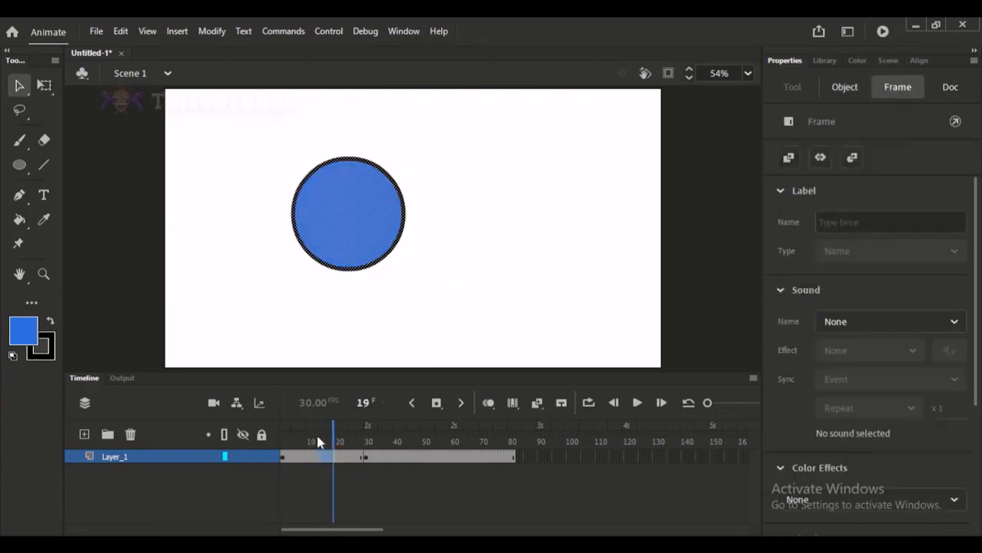
pyautogui.click(317, 442)
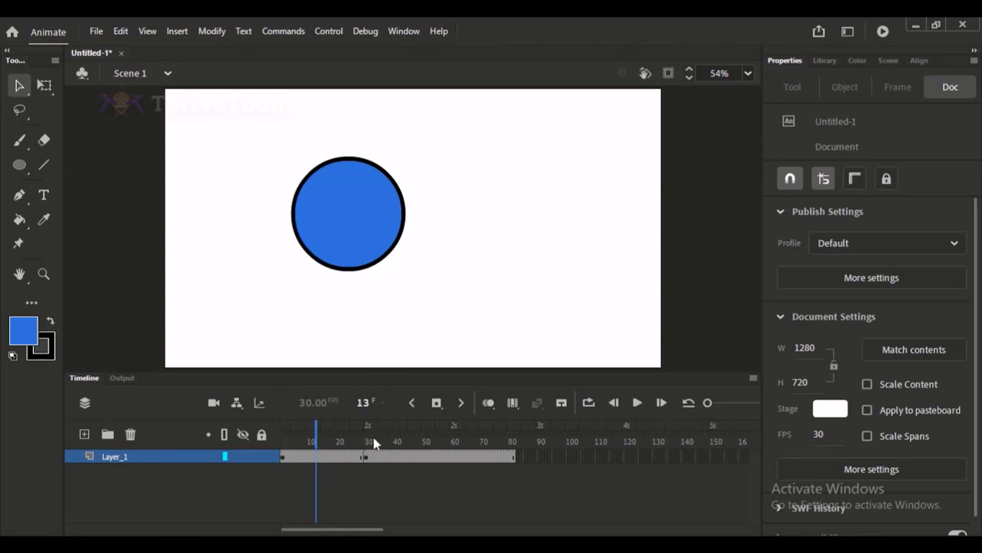
# Undo the frame selections and the keyframe inserted at frame 30 of Layer_1.
pyautogui.hotkey('ctrl', 'z')
pyautogui.hotkey('ctrl', 'z')
pyautogui.hotkey('ctrl', 'z')
pyautogui.hotkey('ctrl', 'z')
pyautogui.hotkey('ctrl', 'z')
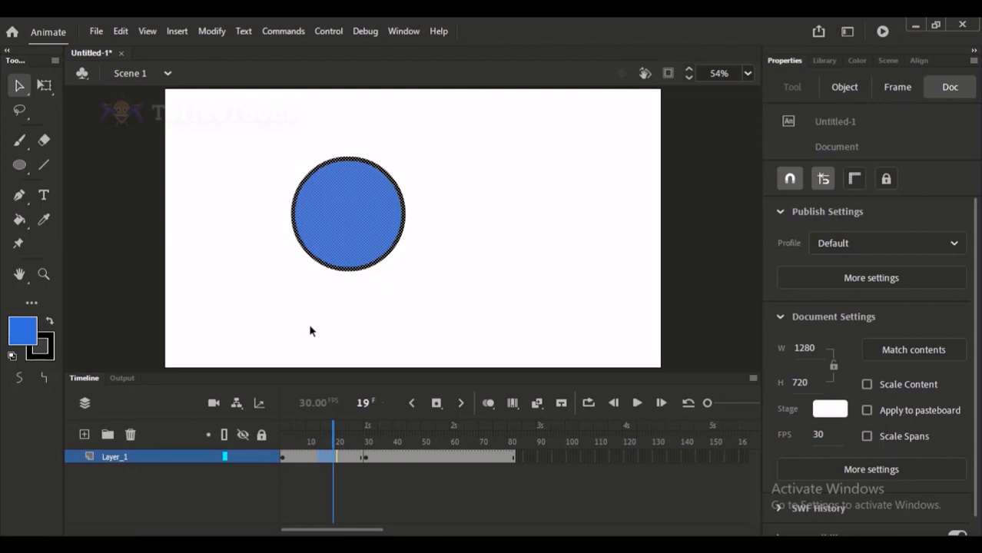
pyautogui.click(333, 444)
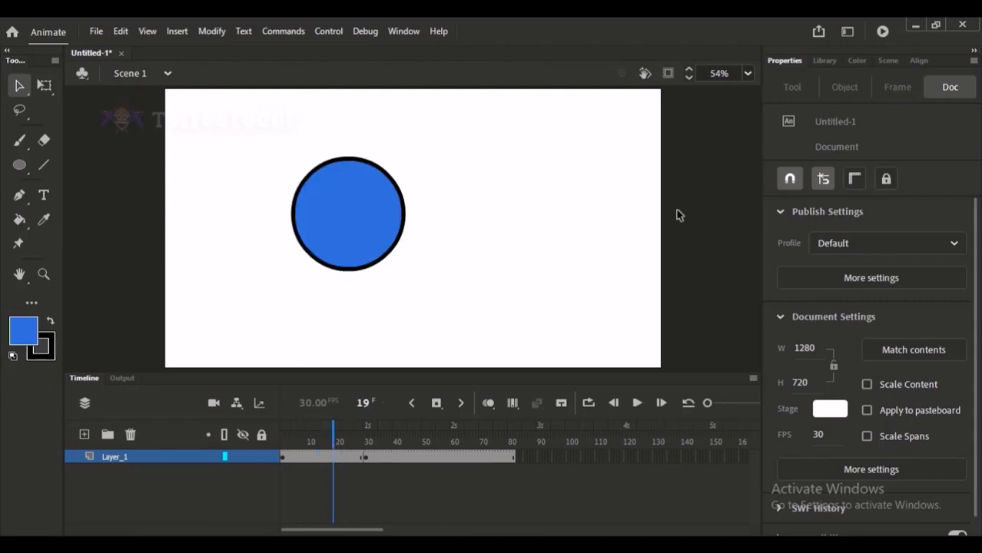
pyautogui.hotkey('ctrl', 'z')
pyautogui.hotkey('ctrl', 'z')
pyautogui.hotkey('ctrl', 'z')
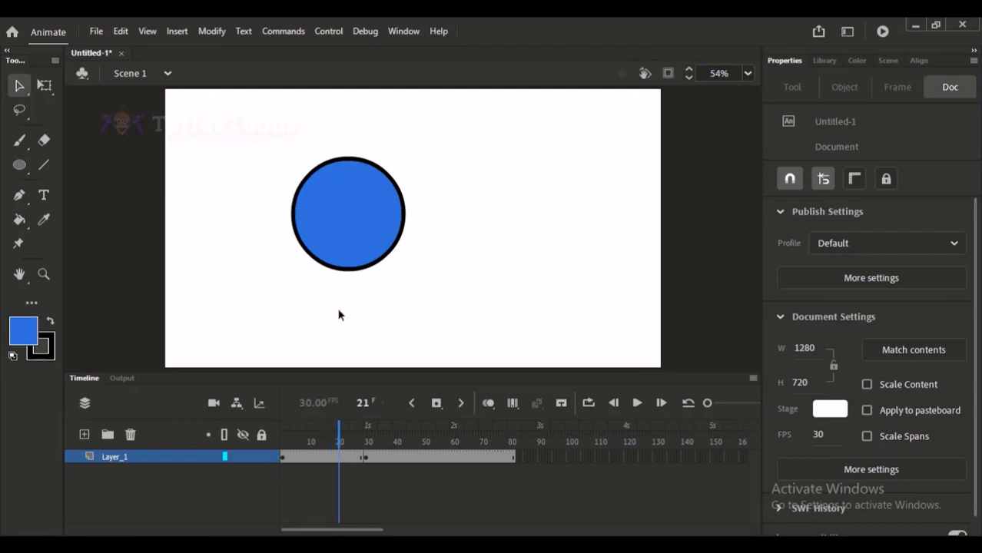
pyautogui.moveTo(367, 440); pyautogui.dragTo(354, 440)
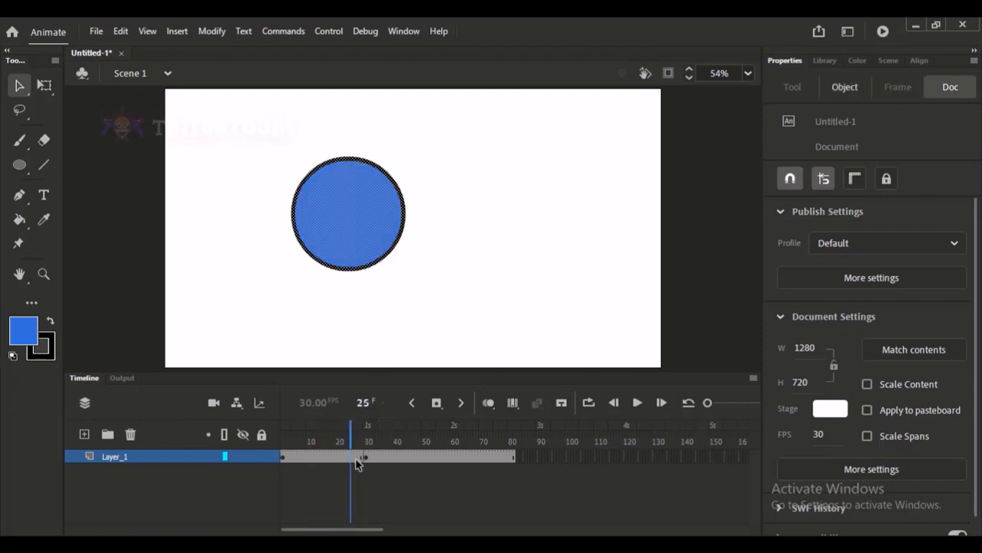
pyautogui.click(367, 456)
pyautogui.hotkey('ctrl', 'z')
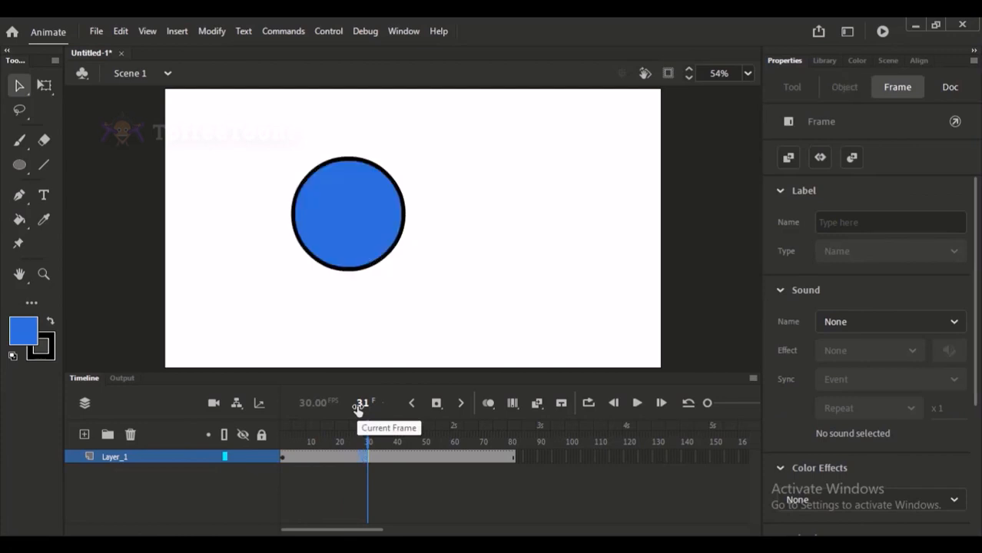
# Delete the black outline of the circle, keeping only its blue fill.
pyautogui.click(369, 198)
pyautogui.click(530, 211)
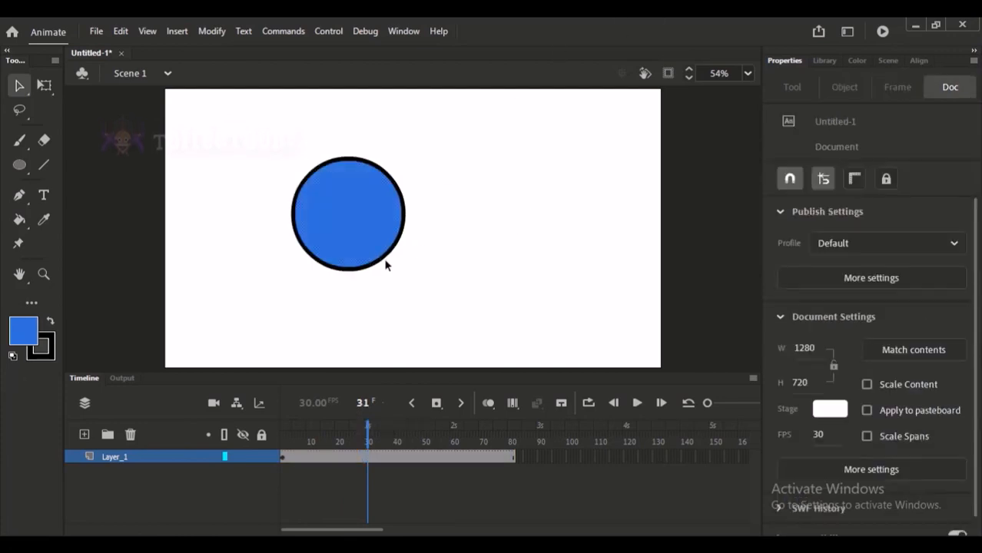
pyautogui.click(384, 265)
pyautogui.press('Delete')
# Centre the blue circle fill horizontally and vertically on the stage.
pyautogui.moveTo(383, 226)
pyautogui.mouseDown()
pyautogui.moveTo(468, 232)
pyautogui.moveTo(446, 239)
pyautogui.mouseUp()
pyautogui.click(503, 206)
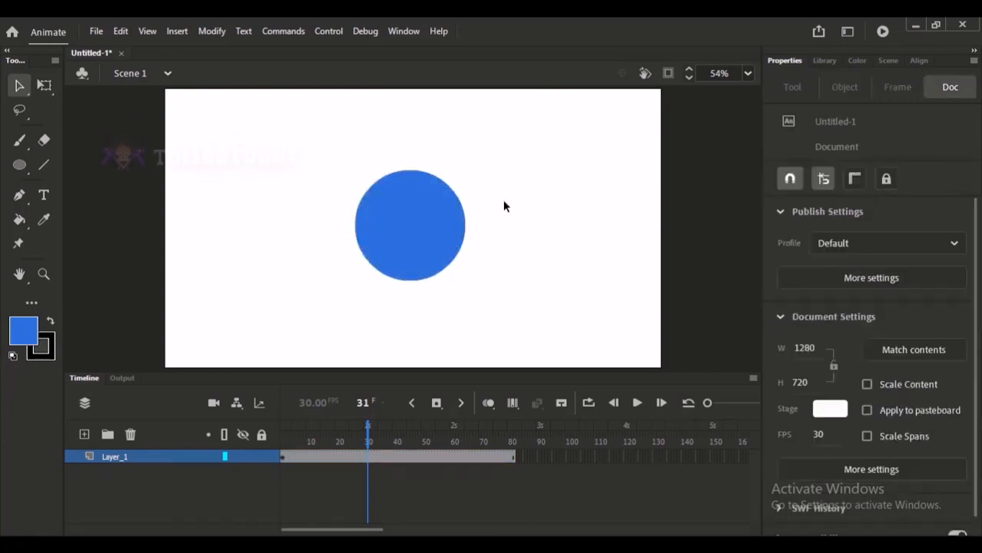
pyautogui.click(417, 207)
pyautogui.moveTo(419, 207); pyautogui.dragTo(369, 208)
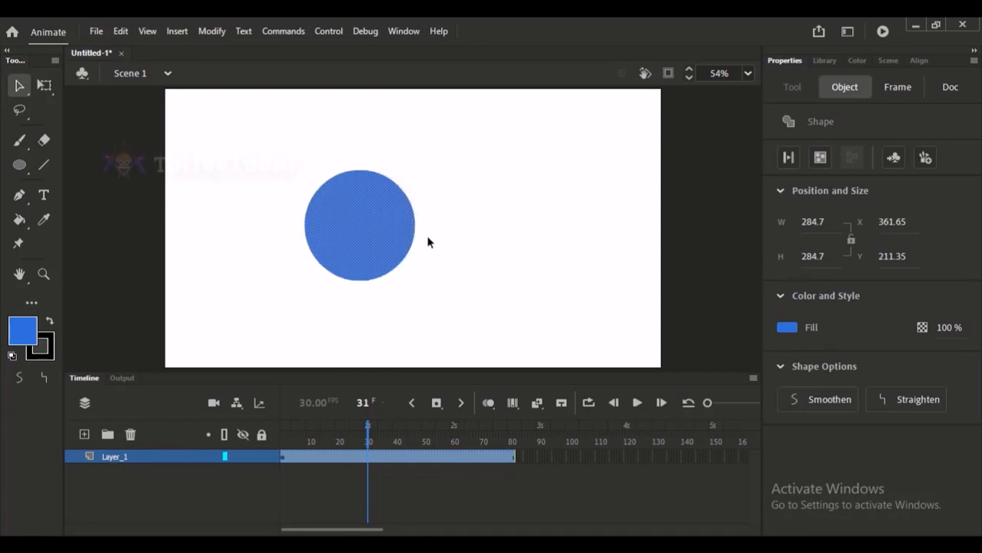
pyautogui.click(917, 61)
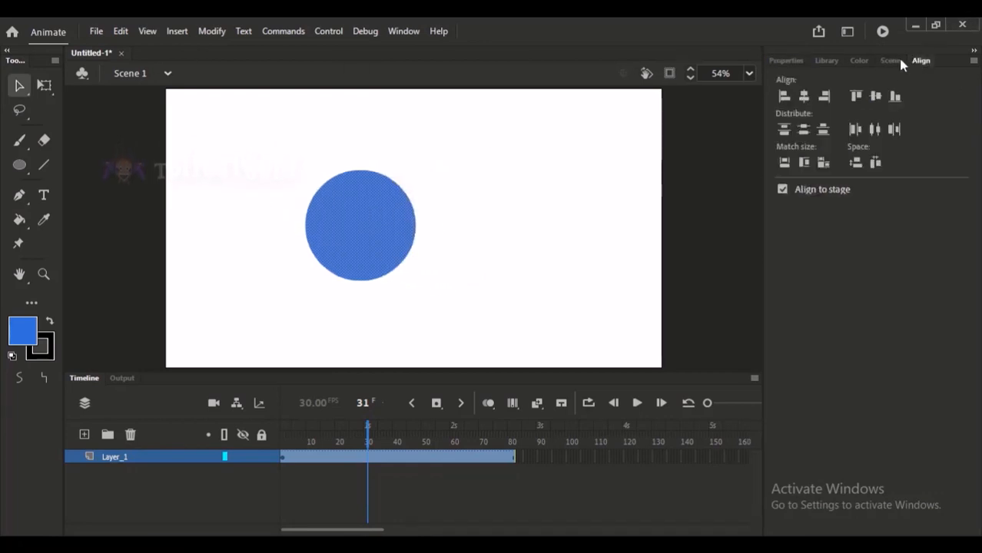
pyautogui.click(804, 96)
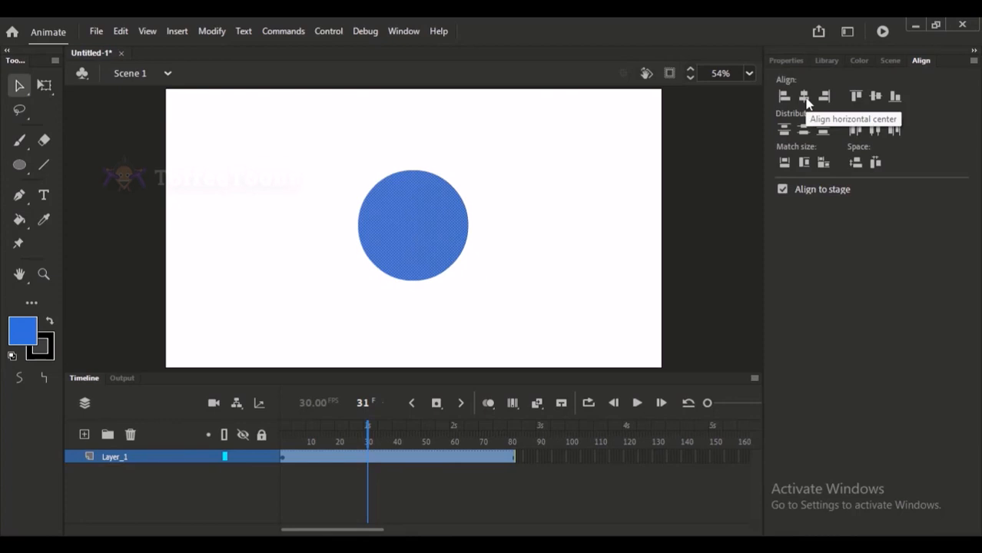
pyautogui.click(875, 97)
pyautogui.click(785, 60)
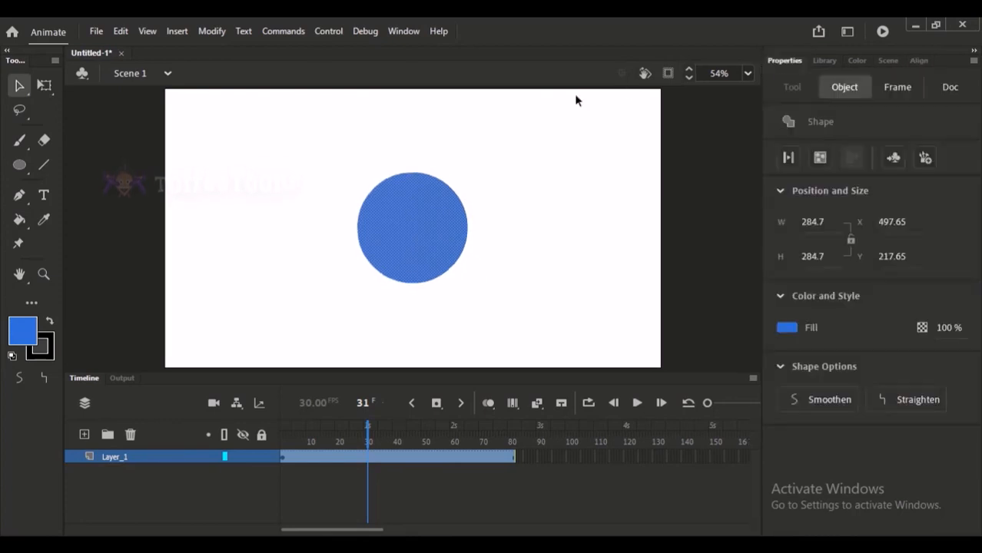
pyautogui.click(543, 110)
# Return the playhead to frame 1 and slightly enlarge the timeline's frame display.
pyautogui.moveTo(345, 449); pyautogui.dragTo(244, 436)
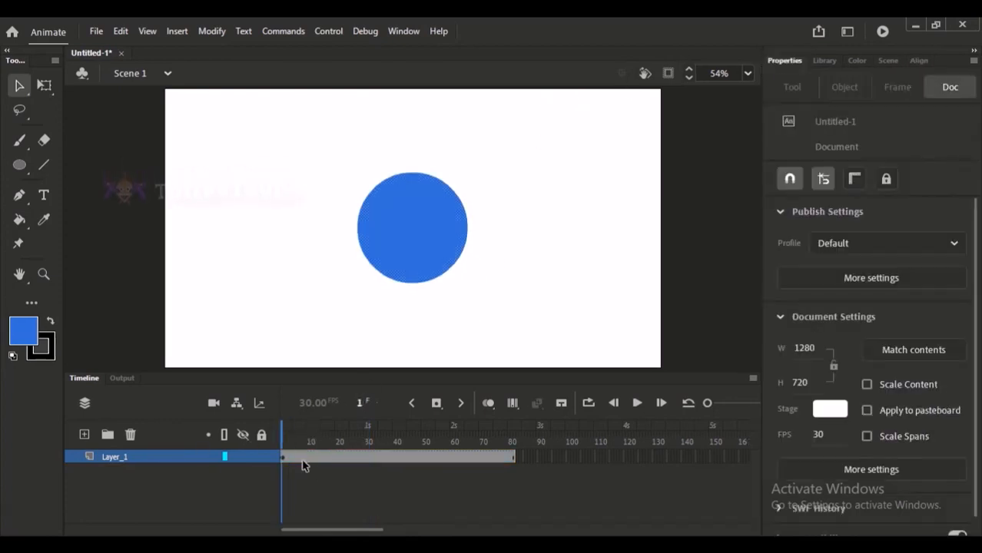
pyautogui.click(721, 405)
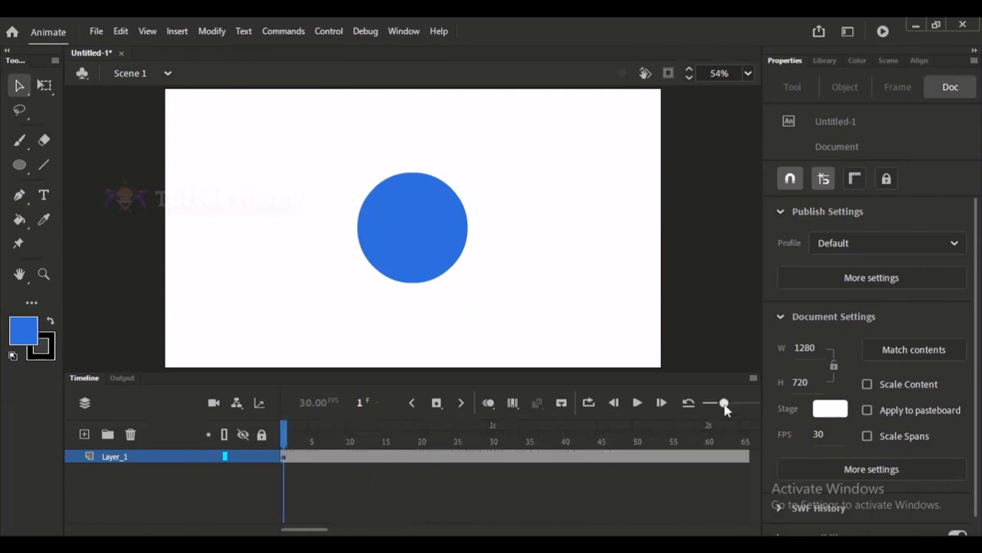
pyautogui.click(395, 213)
pyautogui.click(483, 204)
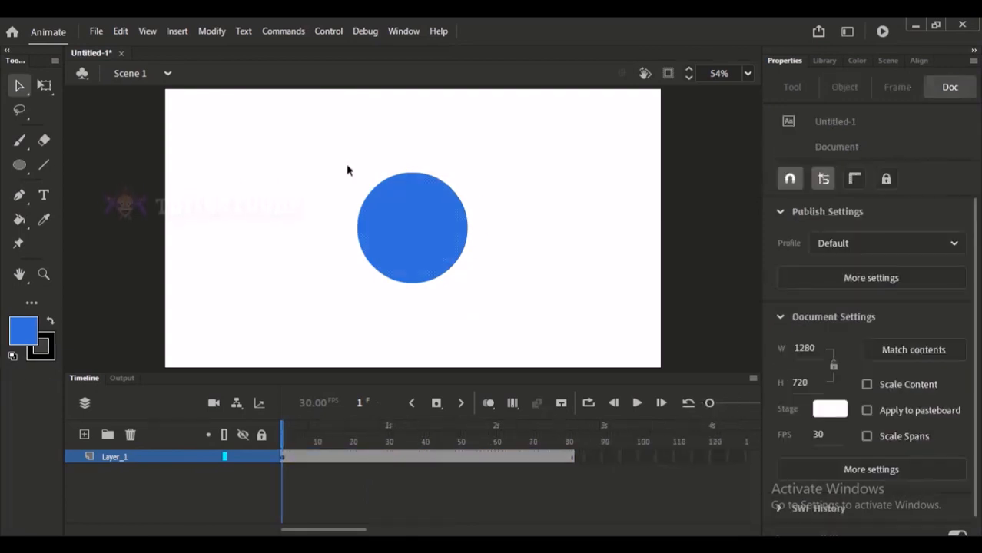
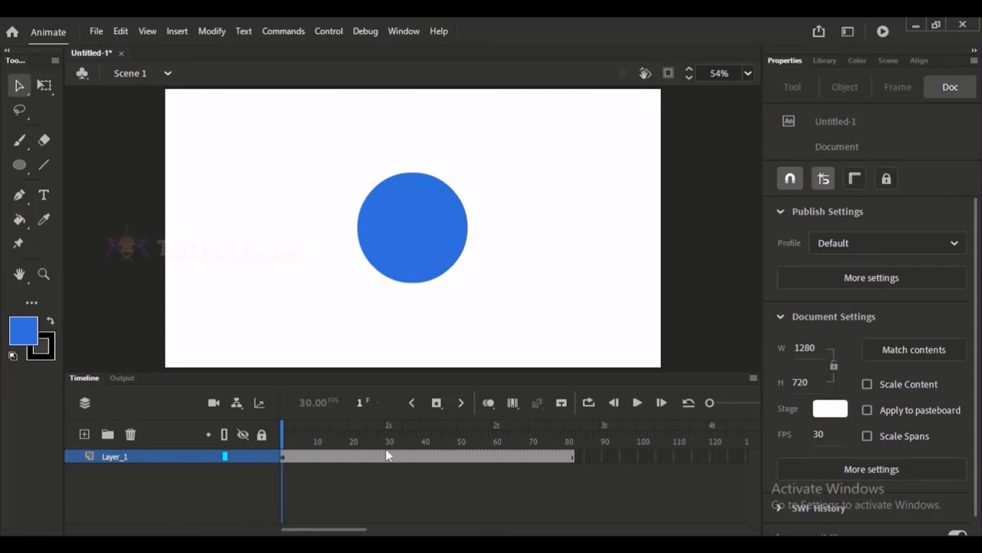
# Insert keyframes at frames 10 and 31 of Layer_1.
pyautogui.click(330, 438)
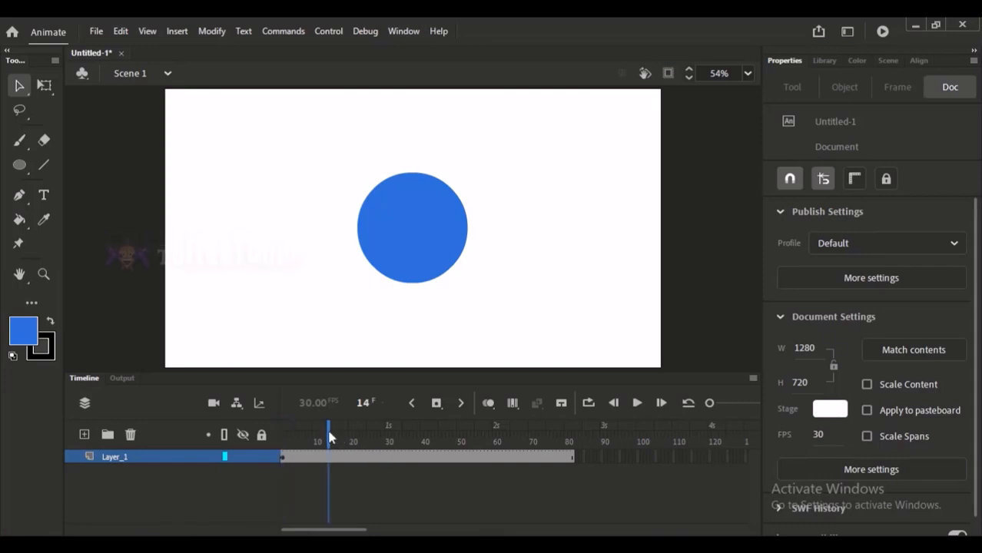
pyautogui.moveTo(329, 438); pyautogui.dragTo(284, 439)
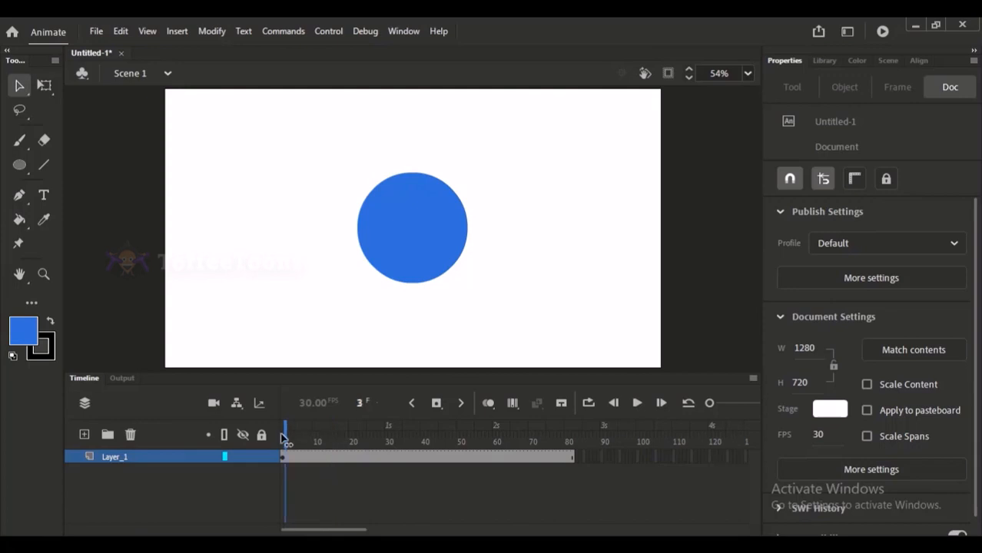
pyautogui.click(314, 457)
pyautogui.moveTo(315, 552)
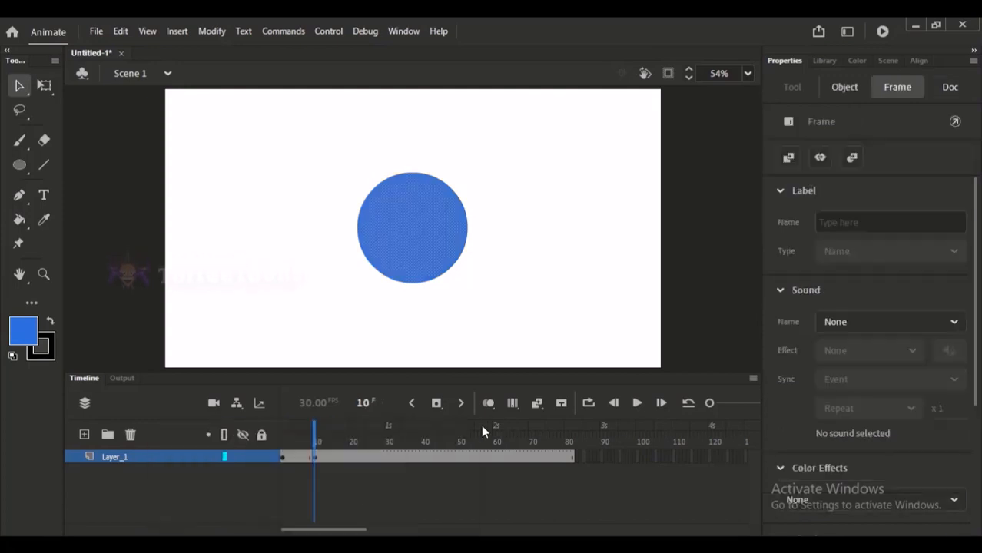
pyautogui.moveTo(317, 428); pyautogui.dragTo(388, 428)
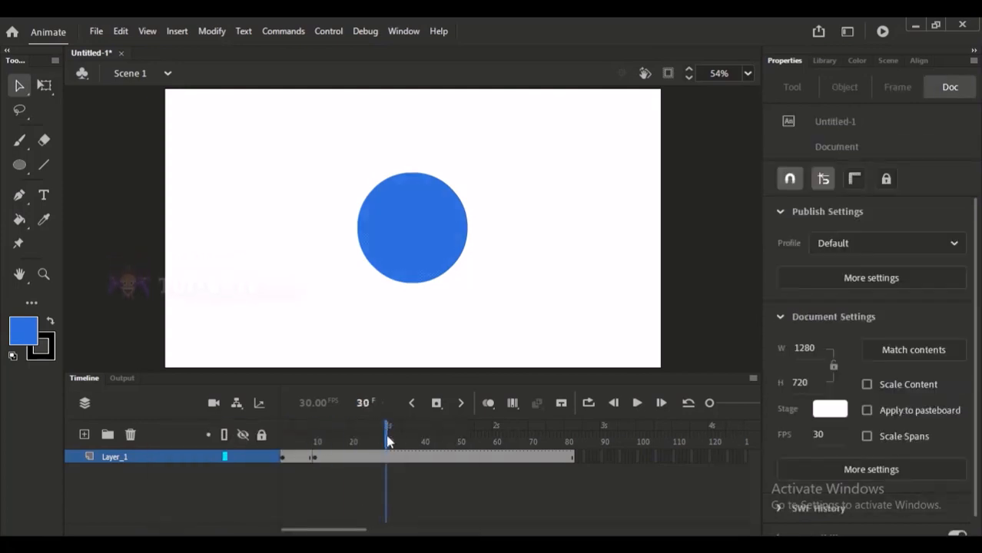
pyautogui.click(389, 460)
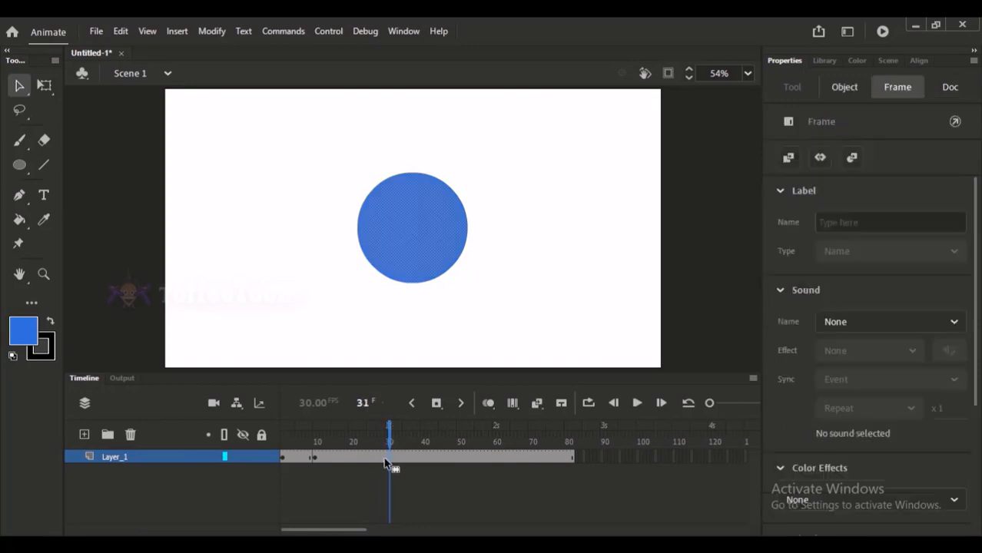
pyautogui.press('F6')
pyautogui.click(546, 262)
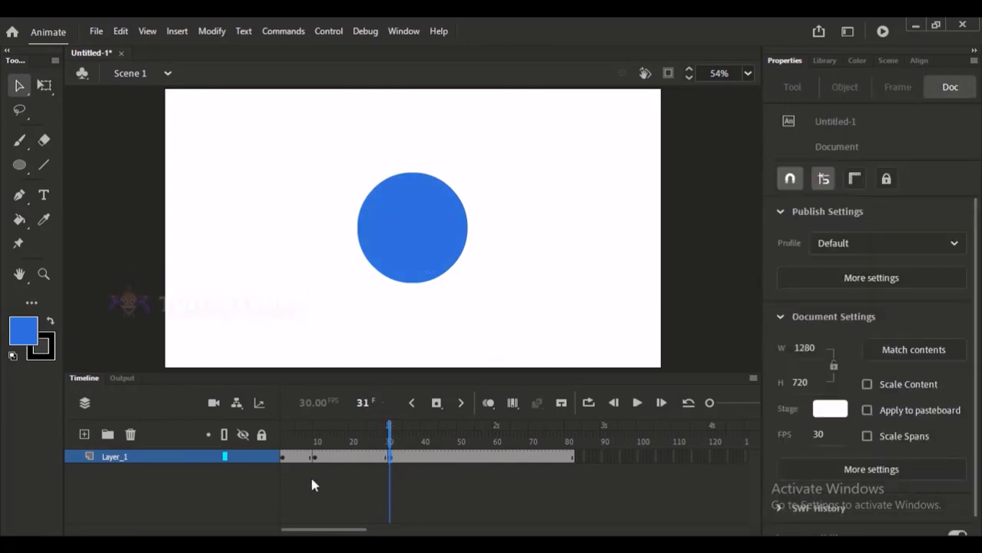
# Delete the blue circle from the keyframe at frame 31.
pyautogui.moveTo(313, 459); pyautogui.dragTo(390, 469)
pyautogui.click(368, 442)
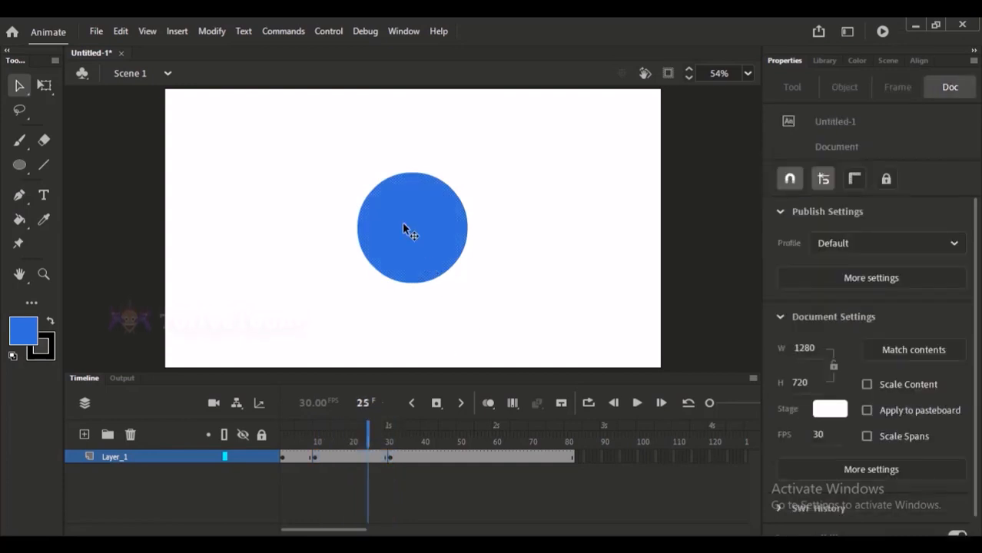
pyautogui.click(796, 179)
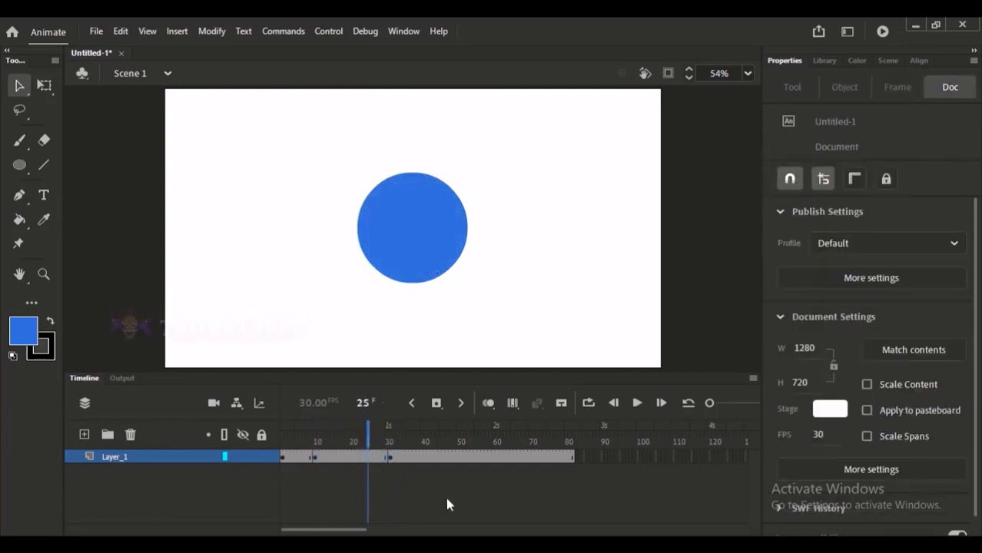
pyautogui.click(388, 435)
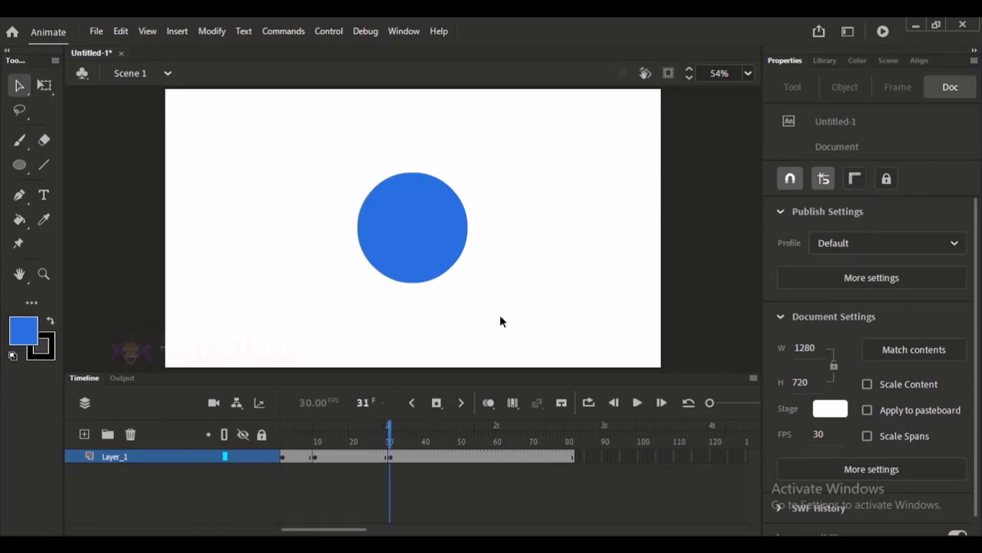
pyautogui.click(443, 210)
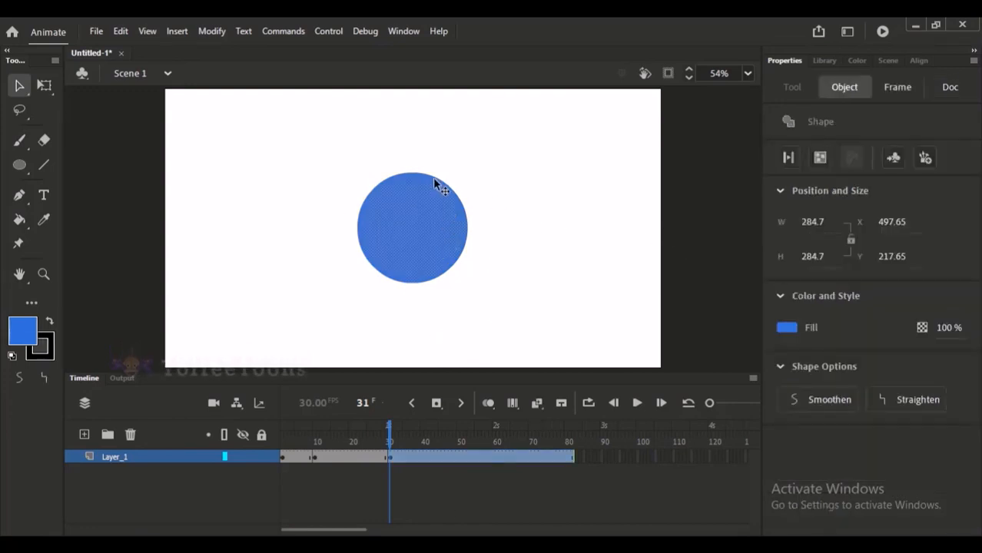
pyautogui.press('Delete')
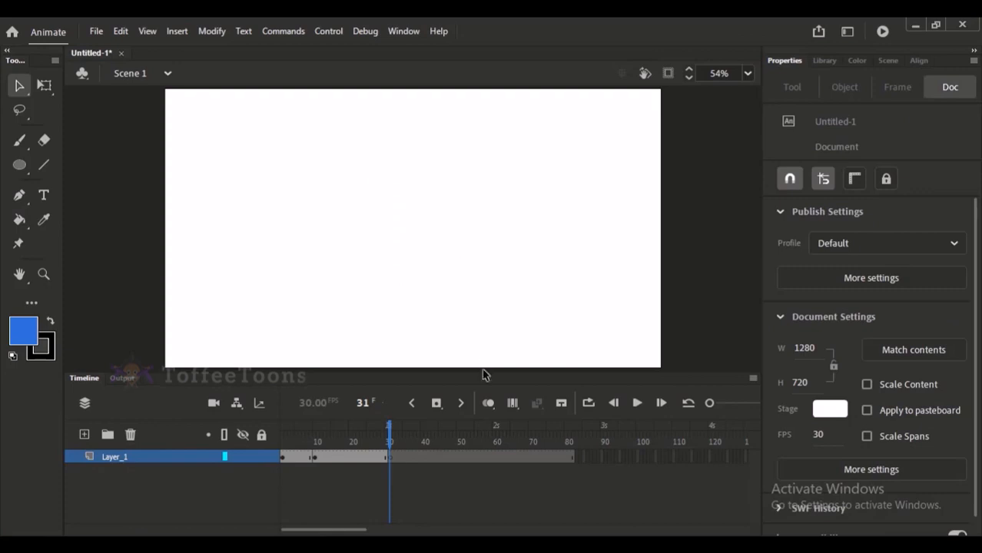
# With onion skinning on, draw a blue square without a stroke, about 287 px wide, over the faded circle at frame 31.
pyautogui.click(487, 405)
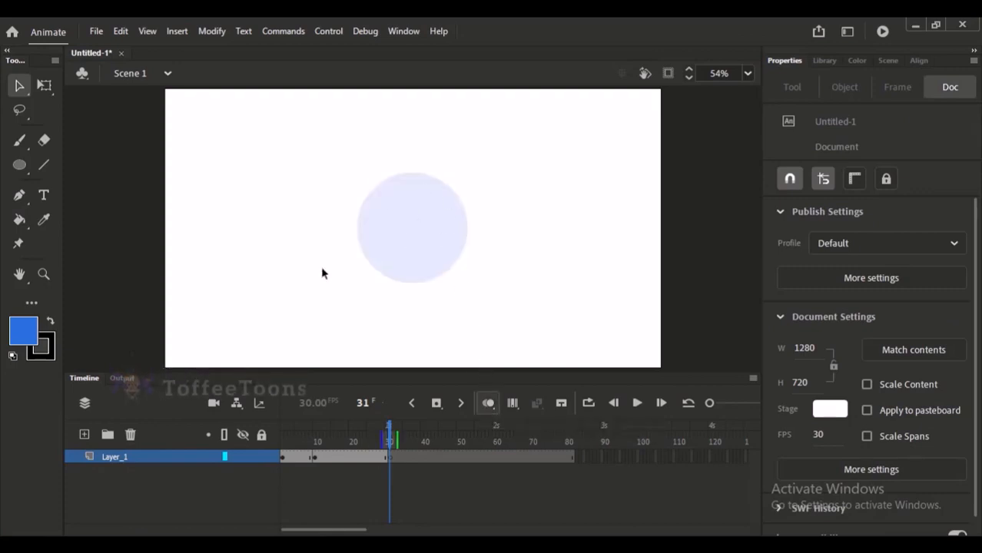
pyautogui.click(19, 165)
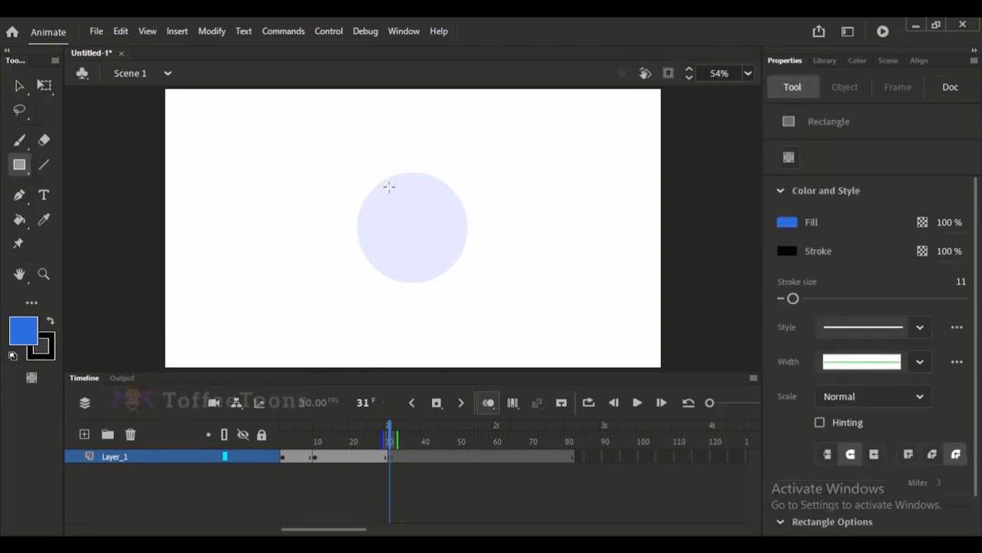
pyautogui.click(40, 354)
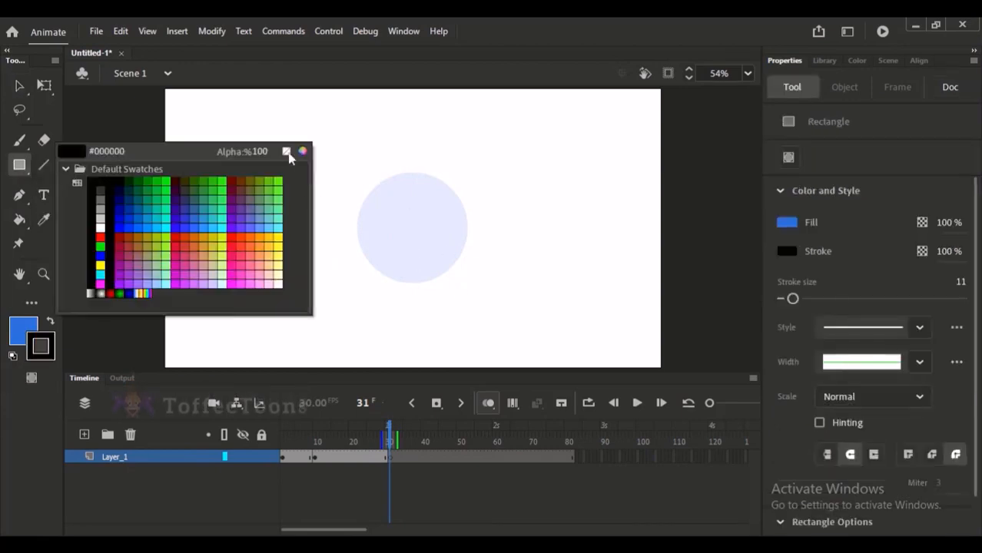
pyautogui.click(287, 153)
pyautogui.moveTo(359, 175)
pyautogui.mouseDown()
pyautogui.moveTo(469, 272)
pyautogui.moveTo(469, 285)
pyautogui.mouseUp()
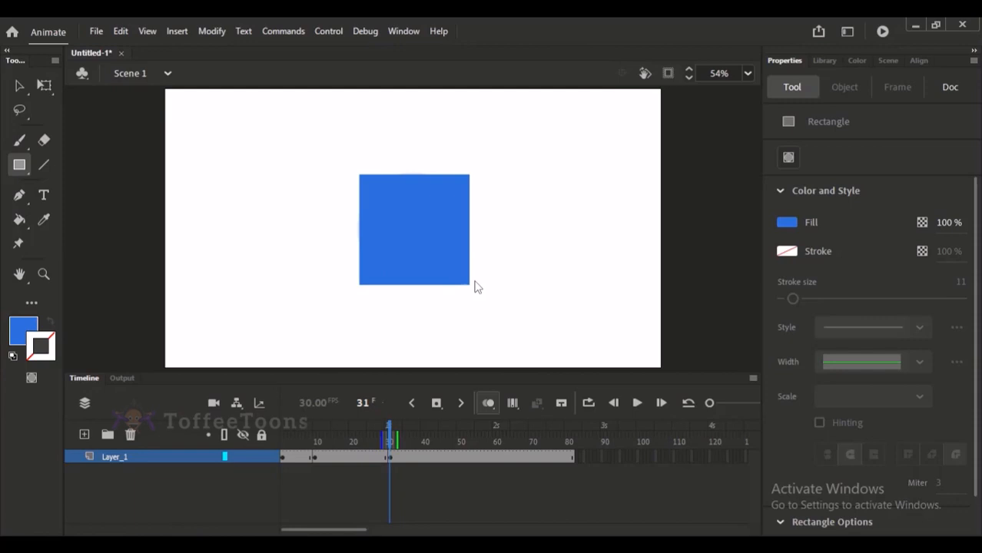
pyautogui.hotkey('ctrl', 'z')
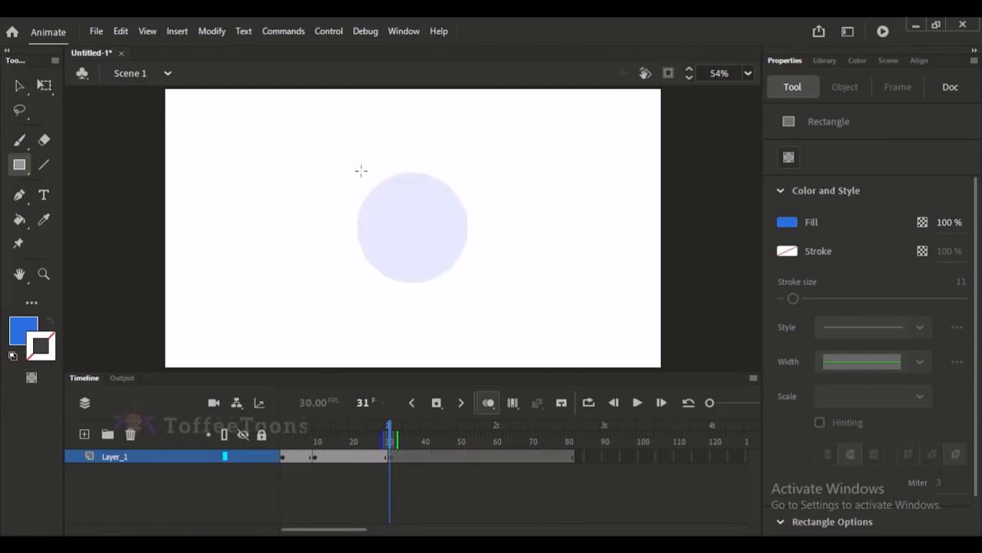
pyautogui.moveTo(361, 171); pyautogui.dragTo(474, 282)
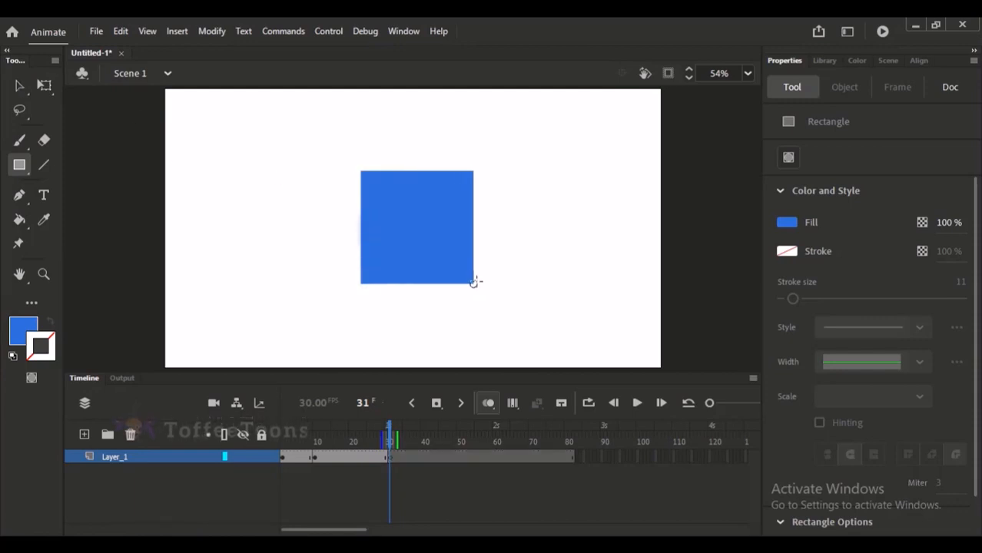
# Nudge the square left to X 489.65 so it lines up with the circle's position.
pyautogui.press('v')
pyautogui.click(398, 206)
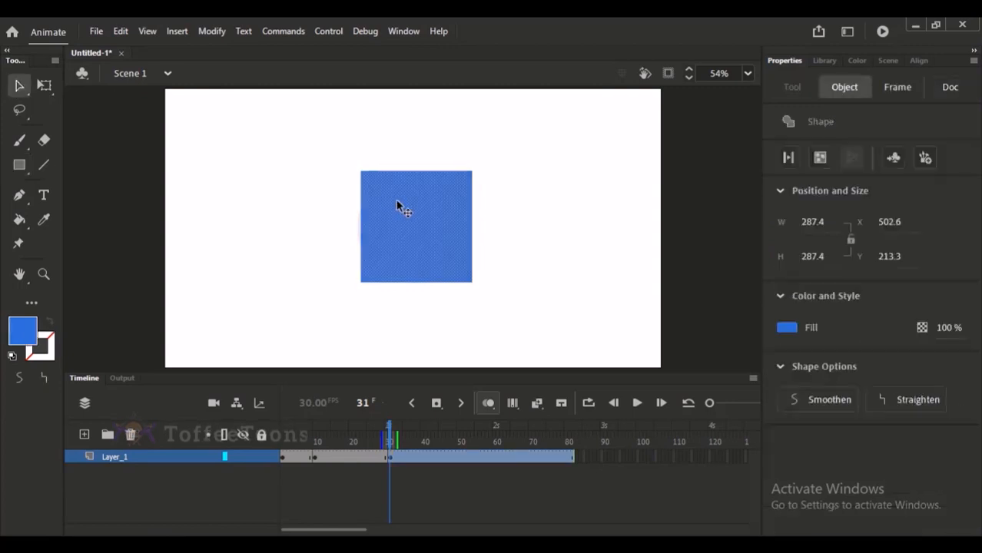
pyautogui.press('Left')
pyautogui.press('Left')
pyautogui.press('Left')
pyautogui.press('Left')
pyautogui.press('Left')
pyautogui.press('Left')
pyautogui.press('Left')
pyautogui.press('Left')
pyautogui.press('Left')
pyautogui.press('Left')
pyautogui.press('Left')
pyautogui.press('Left')
pyautogui.press('Left')
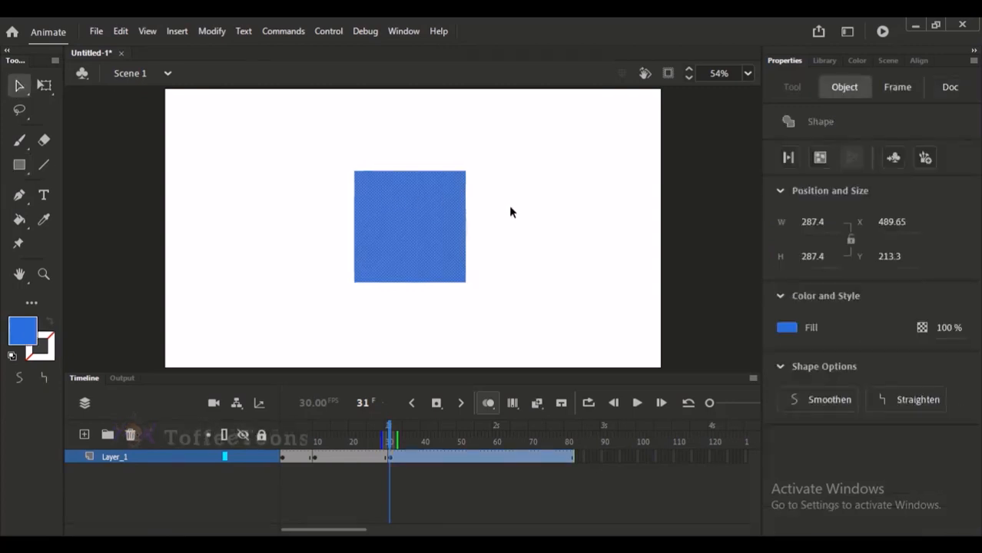
pyautogui.click(510, 206)
# Scale the square in the last keyframe span down slightly about its centre with Free Transform.
pyautogui.moveTo(343, 439); pyautogui.dragTo(401, 434)
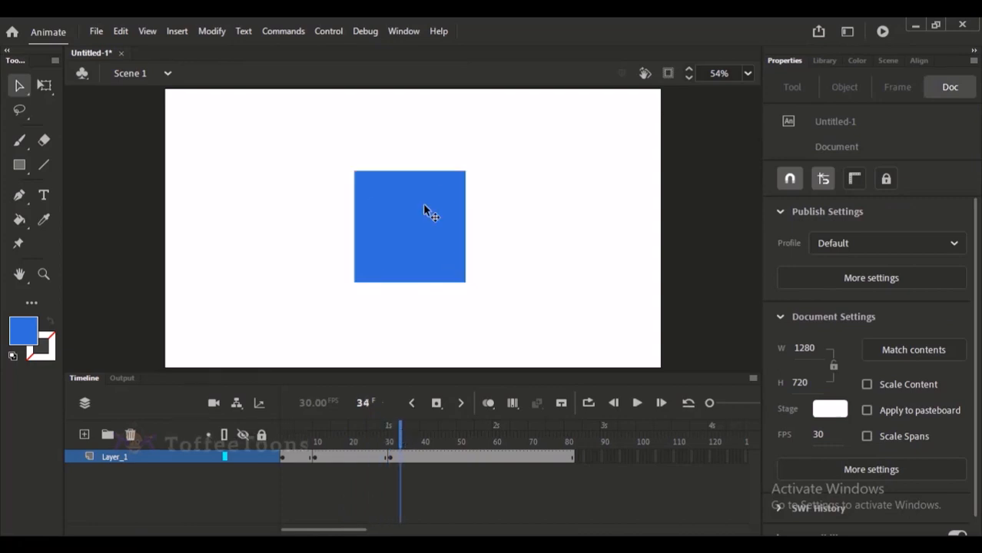
pyautogui.click(421, 193)
pyautogui.press('q')
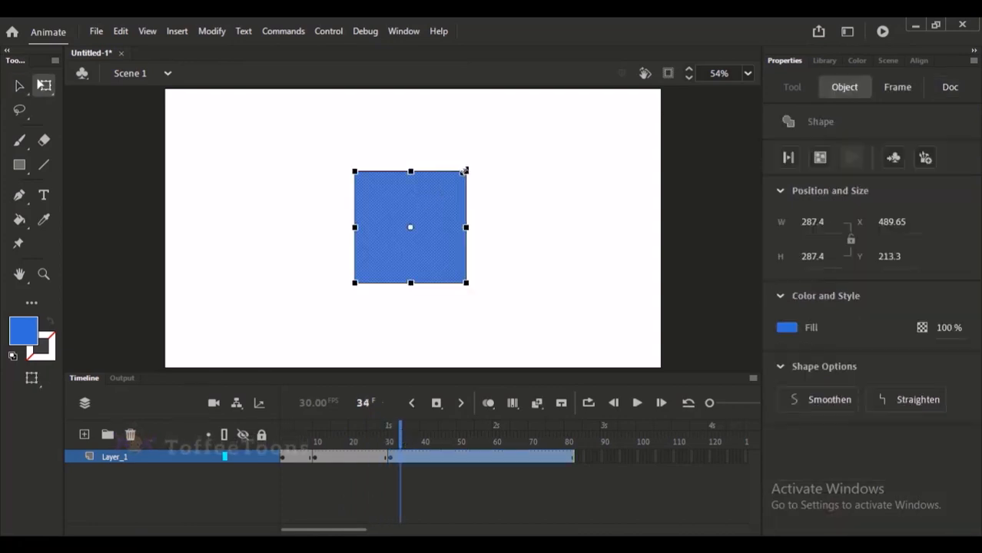
pyautogui.moveTo(464, 169); pyautogui.dragTo(460, 169)
pyautogui.click(350, 481)
# Check how the circle switches to the square between the keyframes at frames 10 and 31.
pyautogui.moveTo(350, 434); pyautogui.dragTo(366, 477)
pyautogui.press('Return')
pyautogui.press('Return')
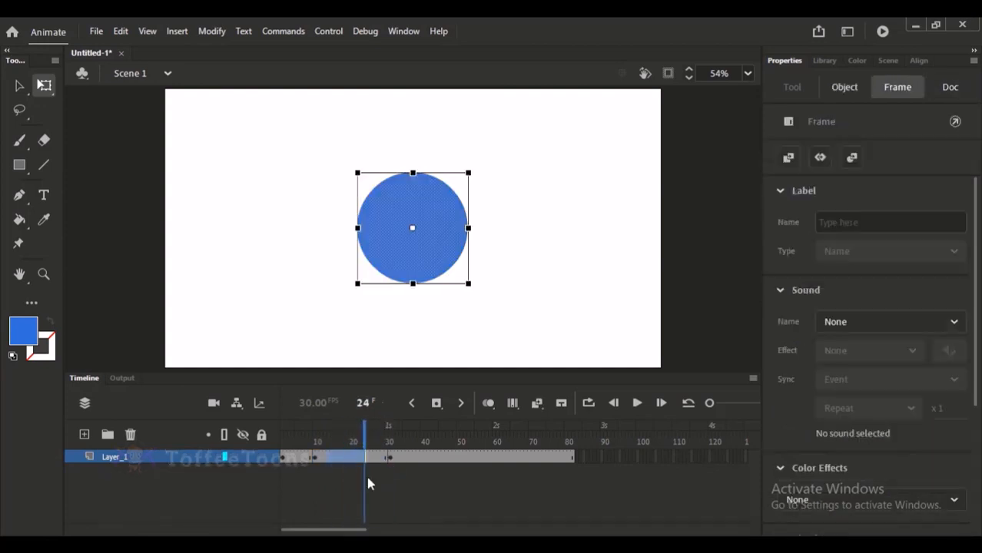
pyautogui.moveTo(314, 460); pyautogui.dragTo(320, 462)
pyautogui.click(320, 462)
pyautogui.click(391, 458)
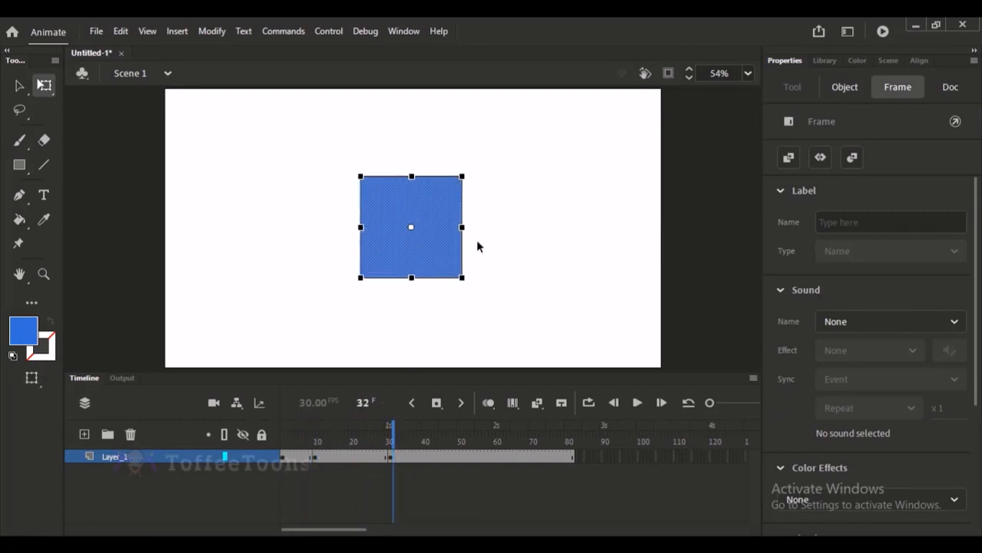
pyautogui.click(527, 233)
pyautogui.click(360, 457)
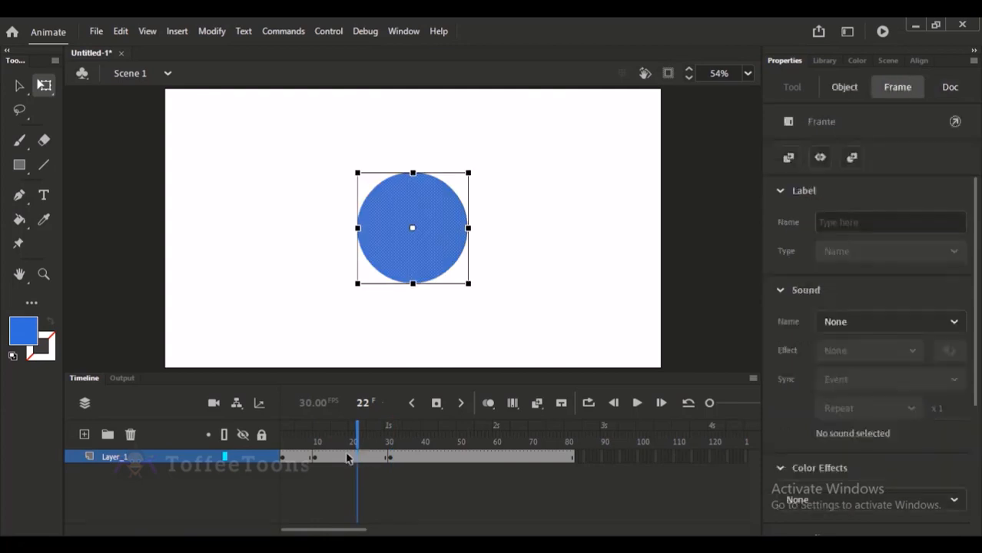
# Create a shape tween between the circle keyframe at frame 10 and the square keyframe at frame 31.
pyautogui.rightClick(345, 454)
pyautogui.click(312, 498)
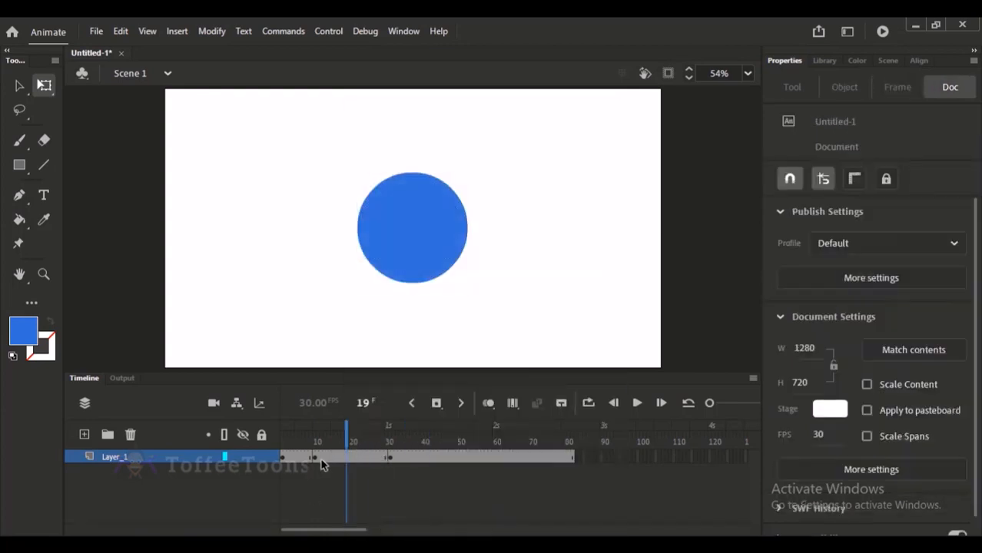
pyautogui.rightClick(347, 461)
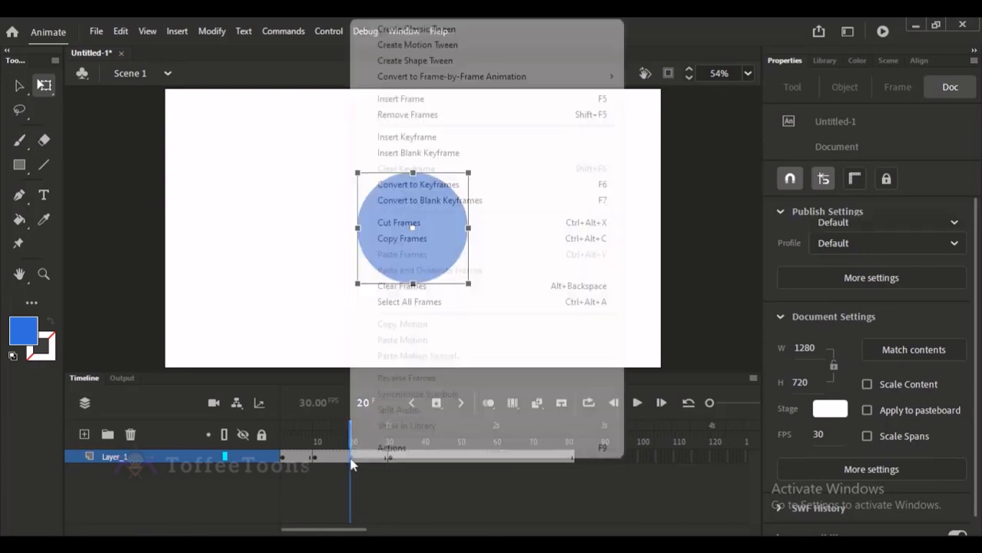
pyautogui.click(415, 60)
pyautogui.click(318, 315)
# Play the shape tween from frame 10 several times to preview the circle morphing into the square.
pyautogui.click(313, 441)
pyautogui.press('Return')
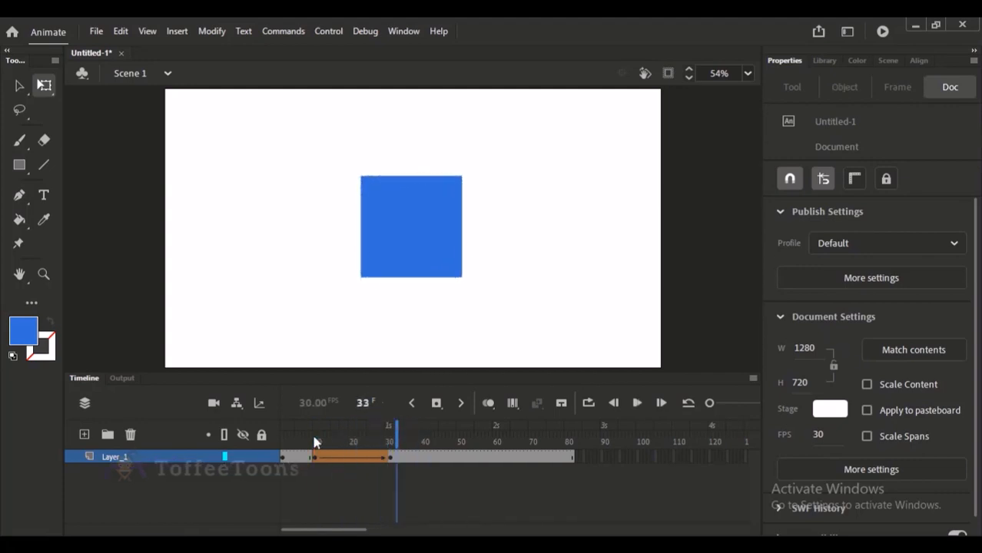
pyautogui.moveTo(313, 442)
pyautogui.mouseDown()
pyautogui.moveTo(391, 442)
pyautogui.moveTo(315, 444)
pyautogui.mouseUp()
pyautogui.press('Return')
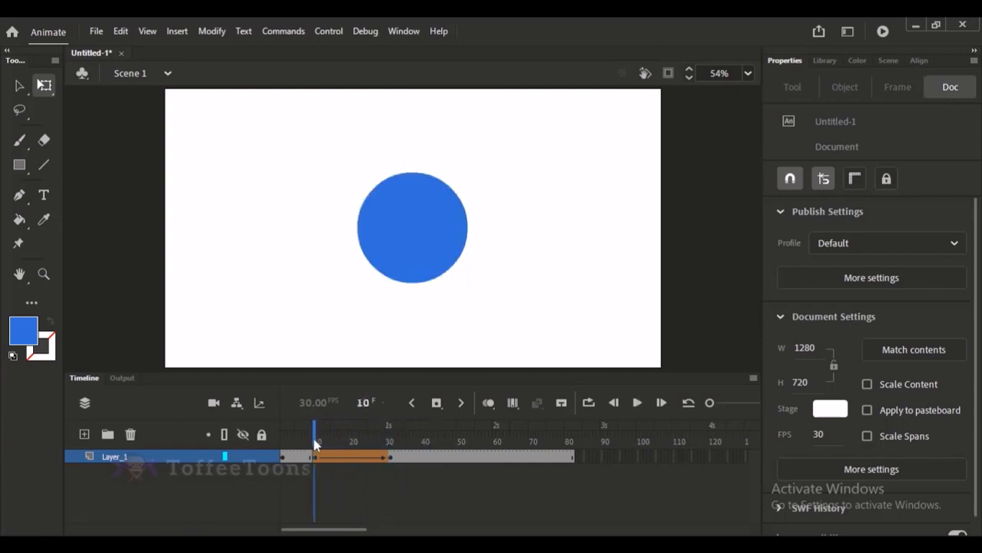
pyautogui.press('Return')
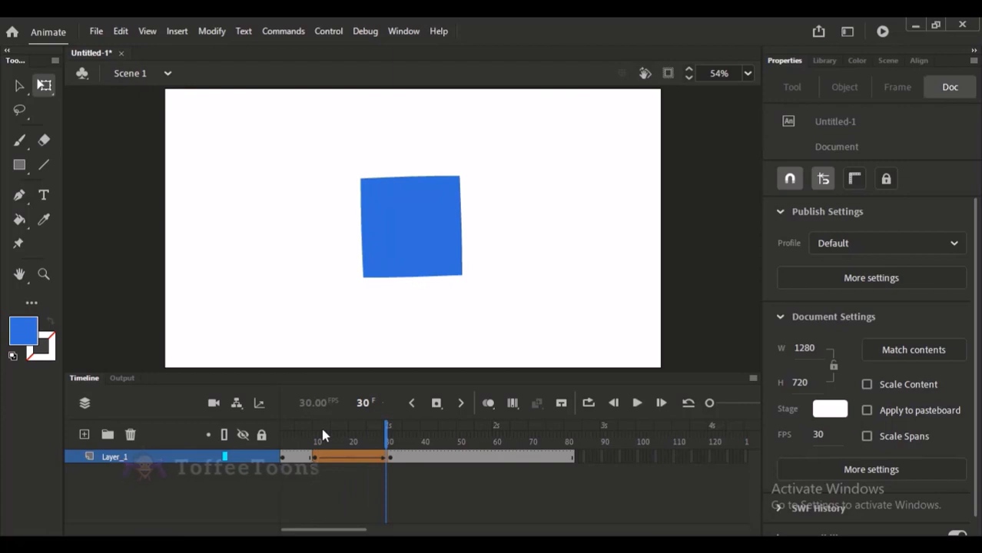
pyautogui.click(321, 429)
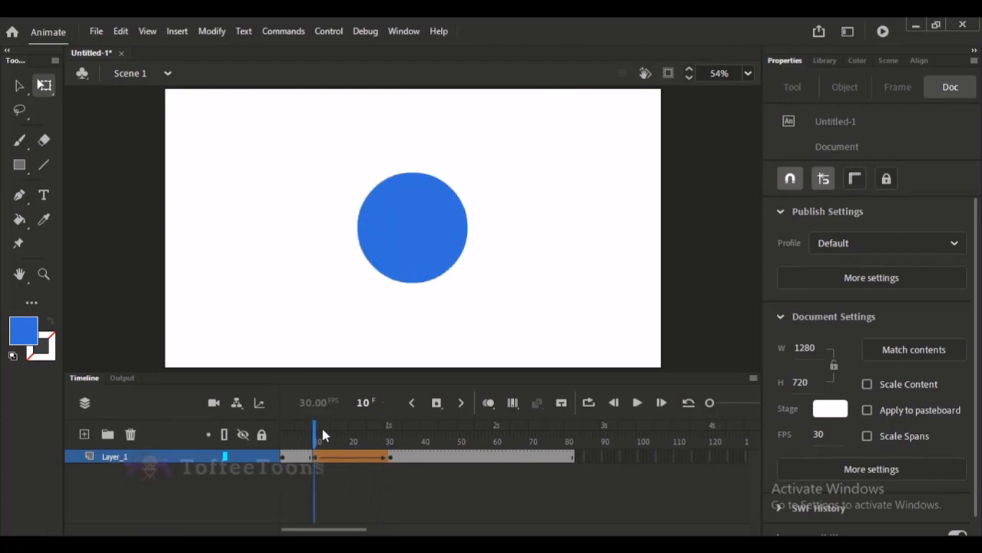
# Clear the shape tween and its keyframes from Layer_1, and delete the blue circle from frame 1.
pyautogui.click(311, 430)
pyautogui.moveTo(312, 458); pyautogui.dragTo(269, 419)
pyautogui.hotkey('shift', 'F6')
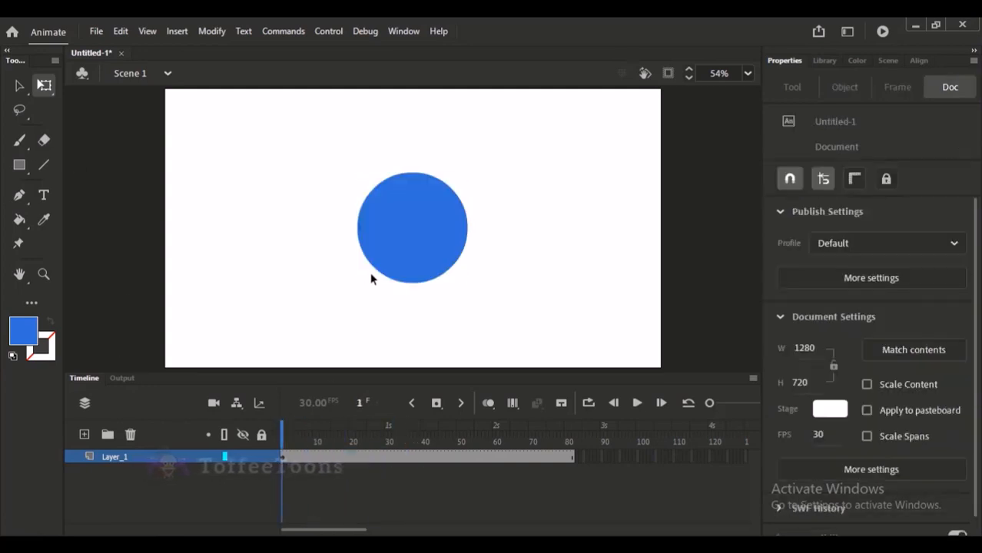
pyautogui.click(406, 256)
pyautogui.press('Delete')
# Paint a wavy blue stroke on frame 1 with the Classic Brush at size 26.
pyautogui.click(19, 140)
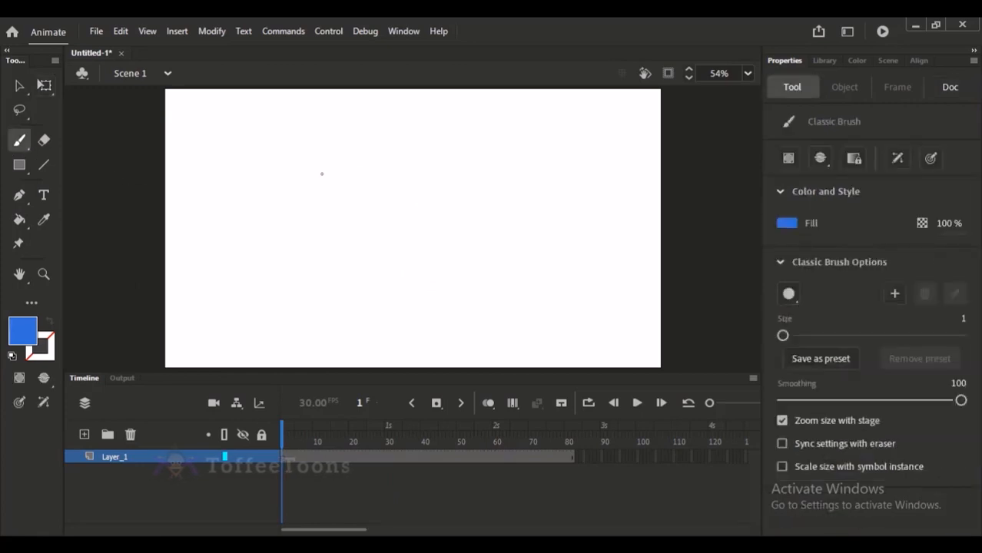
pyautogui.moveTo(322, 174)
pyautogui.mouseDown()
pyautogui.moveTo(332, 221)
pyautogui.moveTo(373, 243)
pyautogui.mouseUp()
pyautogui.hotkey('ctrl', 'z')
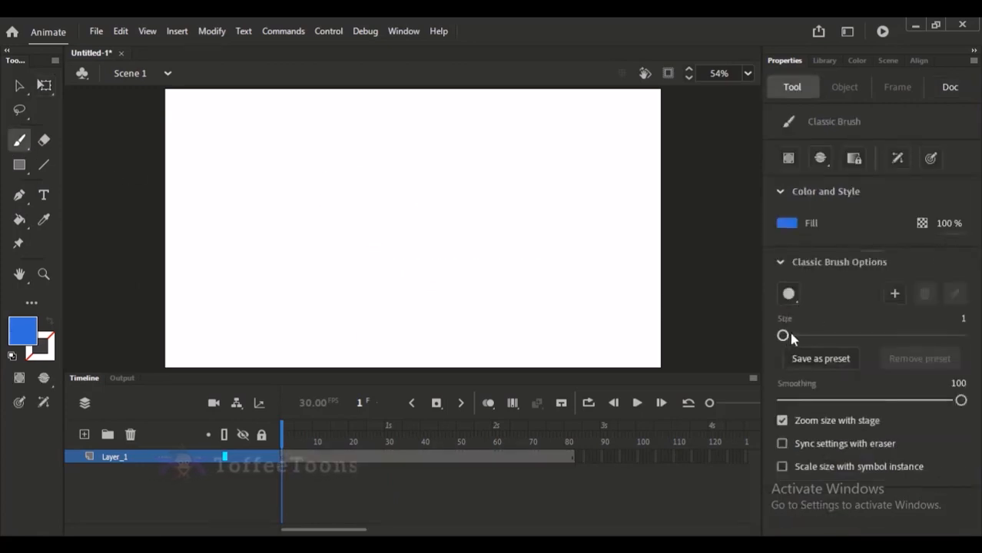
pyautogui.moveTo(790, 335); pyautogui.dragTo(805, 335)
pyautogui.moveTo(287, 167)
pyautogui.mouseDown()
pyautogui.moveTo(305, 227)
pyautogui.moveTo(326, 208)
pyautogui.moveTo(385, 262)
pyautogui.mouseUp()
# Insert a keyframe at frame 11 and paint a differently shaped, S-like stroke on a blank keyframe at frame 24.
pyautogui.click(317, 458)
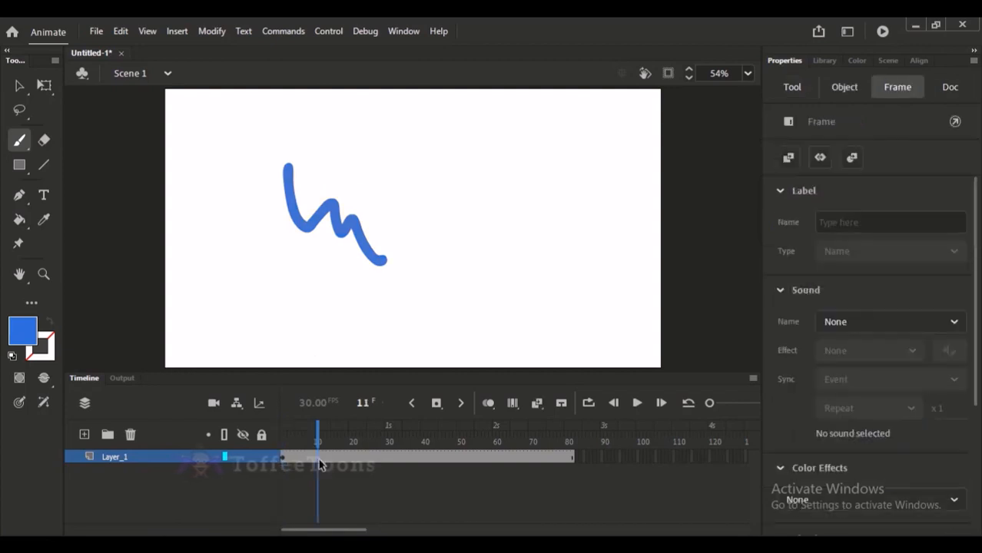
pyautogui.click(364, 459)
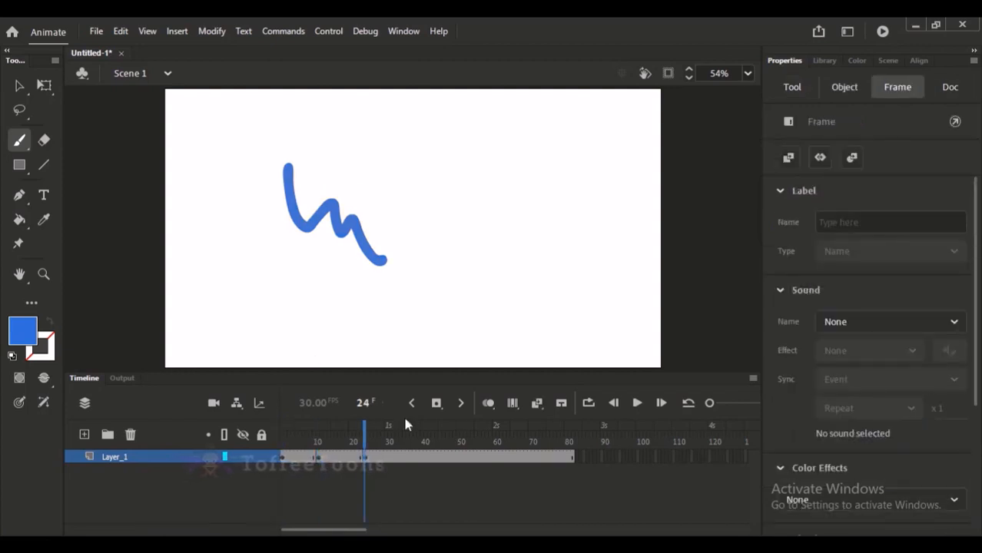
pyautogui.press('F7')
pyautogui.moveTo(394, 170)
pyautogui.mouseDown()
pyautogui.moveTo(368, 218)
pyautogui.moveTo(396, 219)
pyautogui.moveTo(400, 241)
pyautogui.moveTo(354, 283)
pyautogui.mouseUp()
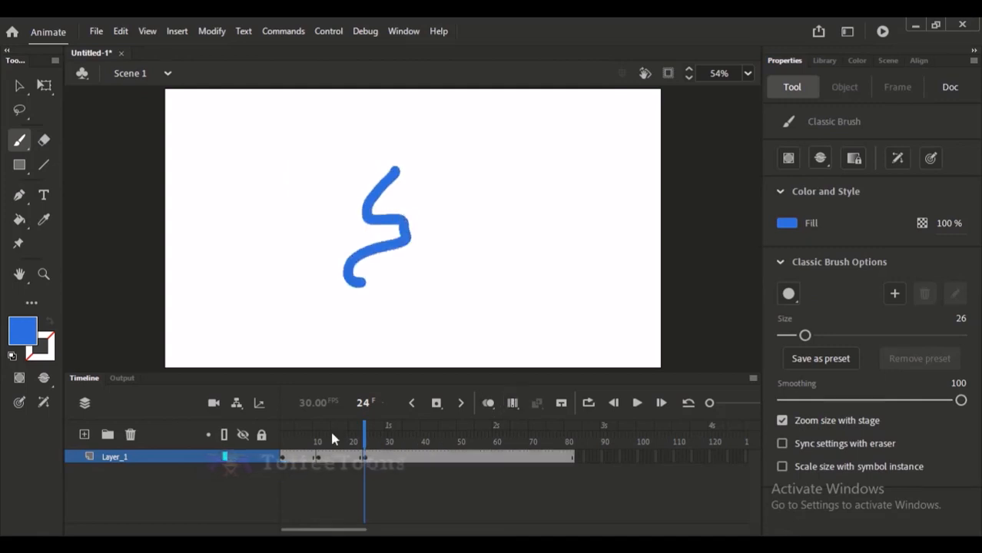
# Compare the wavy and S-like strokes, and create a shape tween between their keyframes at frames 11 and 24.
pyautogui.moveTo(333, 438)
pyautogui.mouseDown()
pyautogui.moveTo(371, 433)
pyautogui.moveTo(358, 436)
pyautogui.mouseUp()
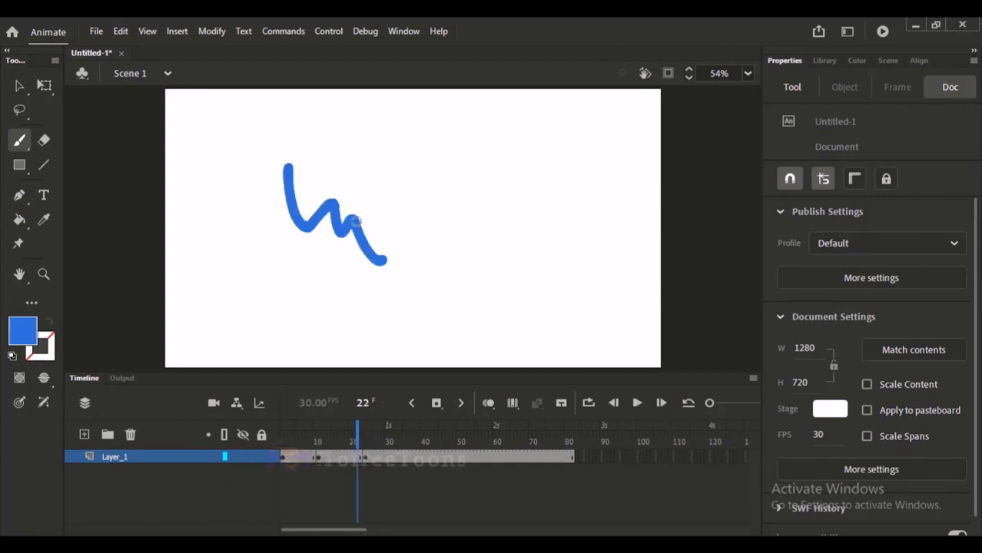
pyautogui.click(372, 434)
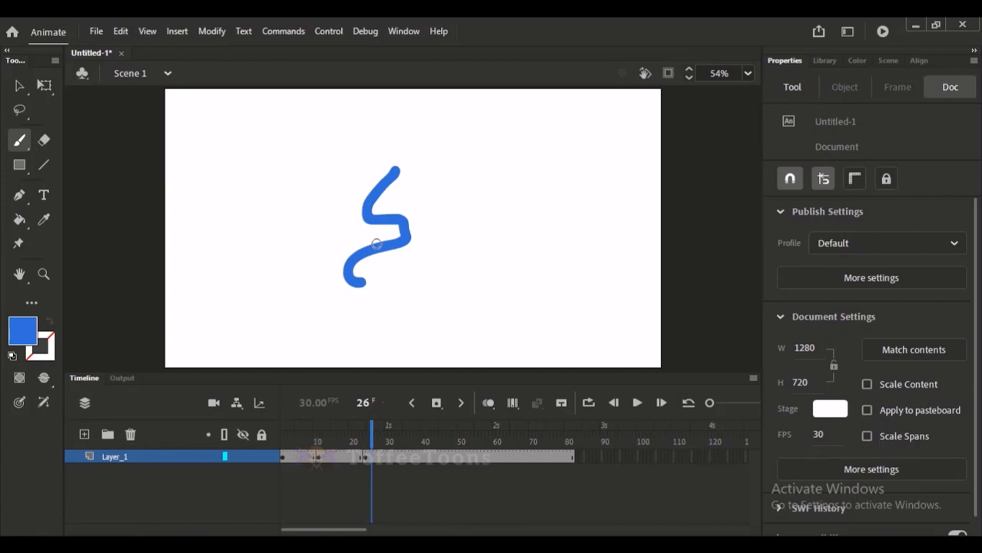
pyautogui.click(353, 444)
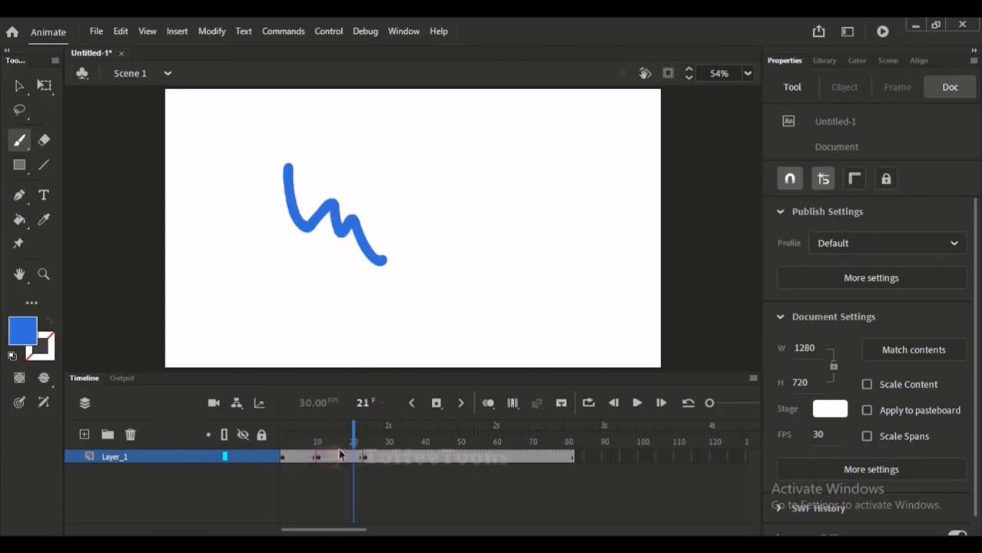
pyautogui.rightClick(336, 456)
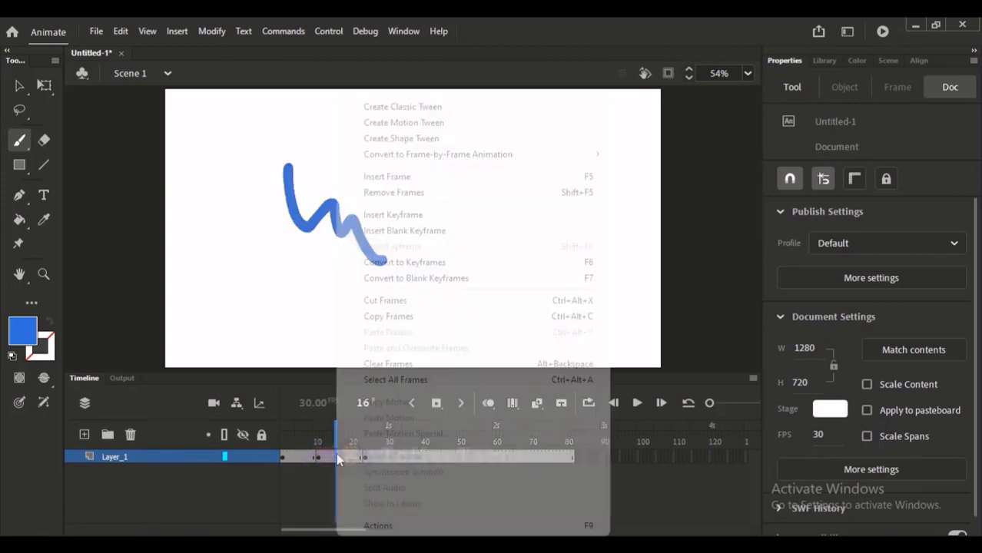
pyautogui.click(425, 136)
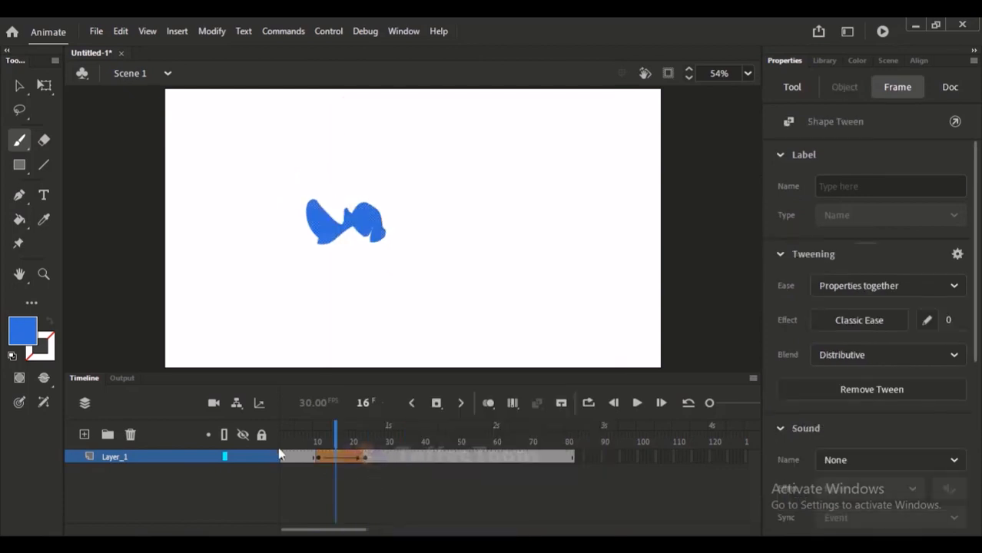
# Play and scrub through the shape tween several times to preview the wavy stroke morphing into the S-like stroke.
pyautogui.click(305, 427)
pyautogui.press('Return')
pyautogui.moveTo(310, 436)
pyautogui.mouseDown()
pyautogui.moveTo(371, 440)
pyautogui.moveTo(329, 447)
pyautogui.moveTo(362, 442)
pyautogui.moveTo(320, 439)
pyautogui.moveTo(418, 440)
pyautogui.moveTo(315, 439)
pyautogui.mouseUp()
pyautogui.press('Return')
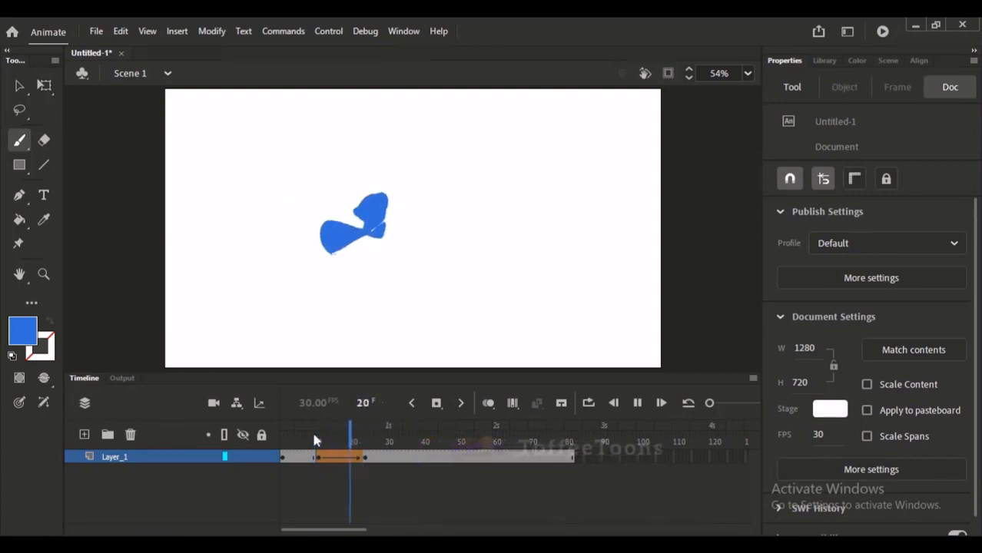
pyautogui.press('Return')
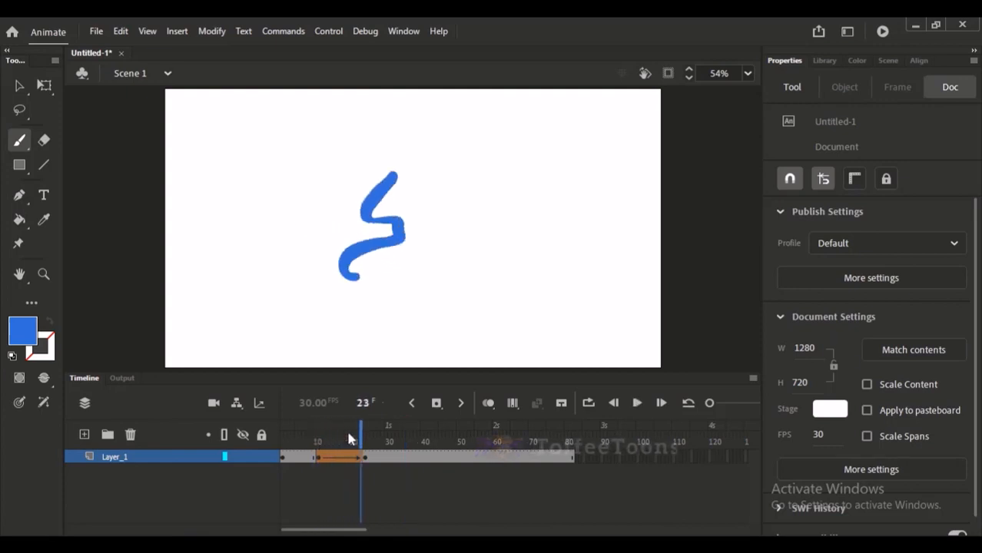
pyautogui.moveTo(348, 429); pyautogui.dragTo(317, 434)
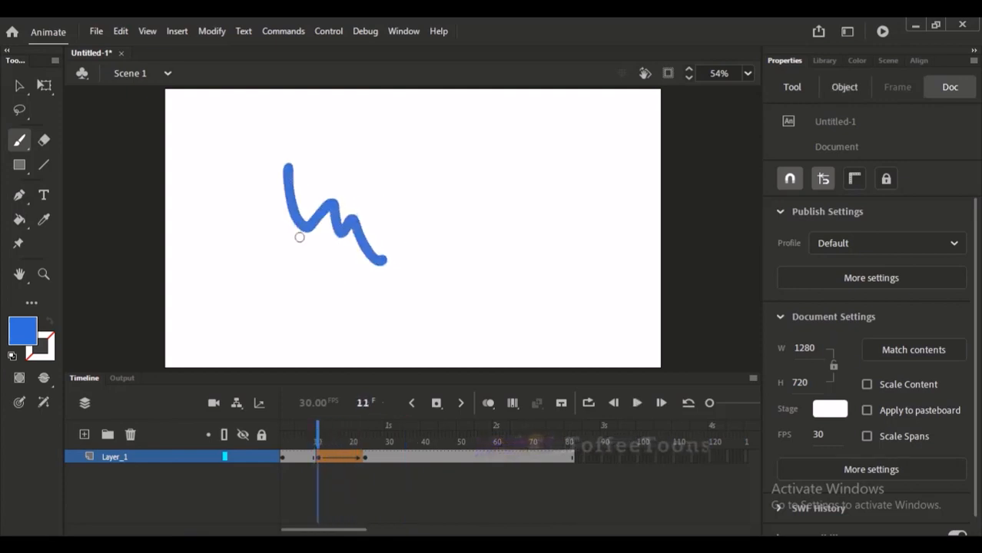
pyautogui.click(379, 431)
pyautogui.click(19, 85)
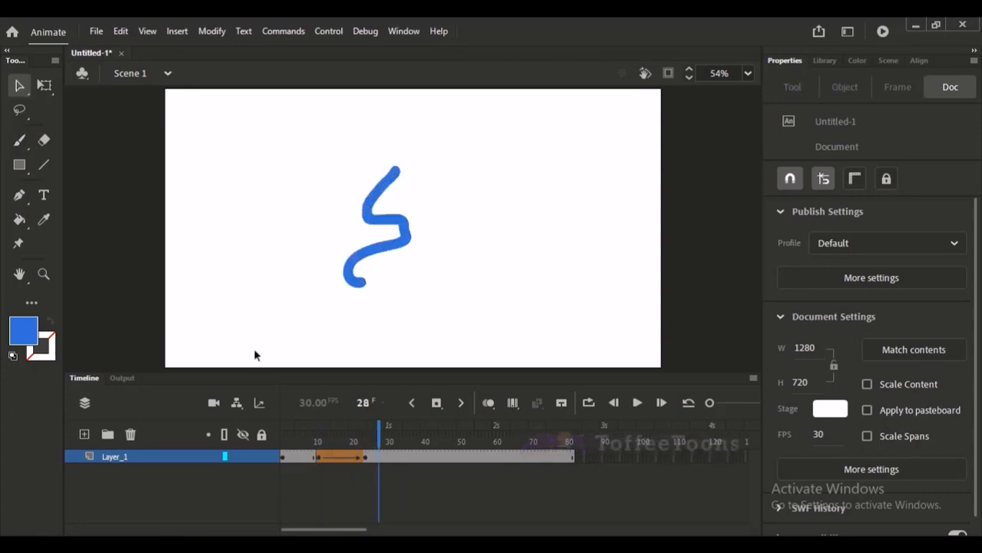
pyautogui.click(325, 428)
pyautogui.moveTo(327, 428); pyautogui.dragTo(374, 436)
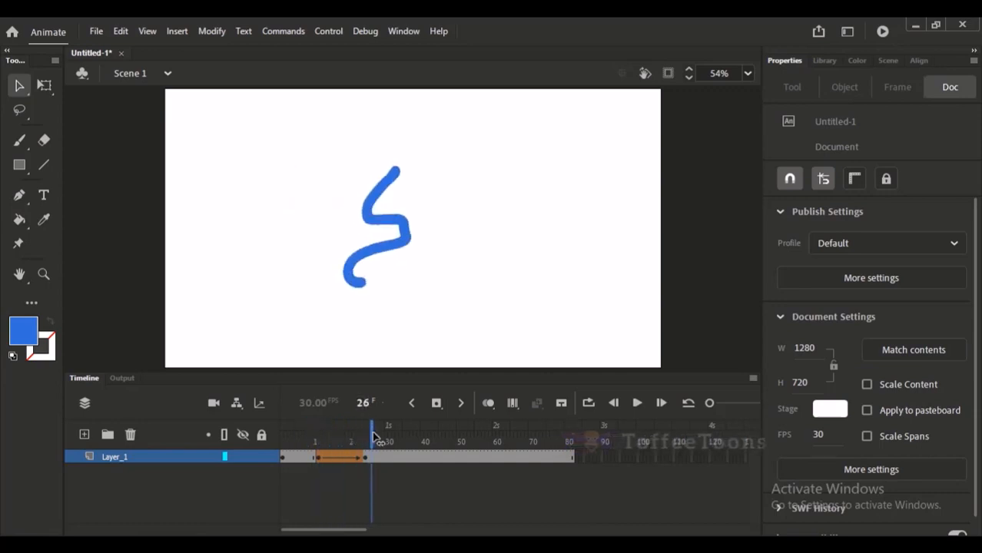
# Raise the Classic Ease value of the stroke shape tween, and preview the eased morph.
pyautogui.click(338, 460)
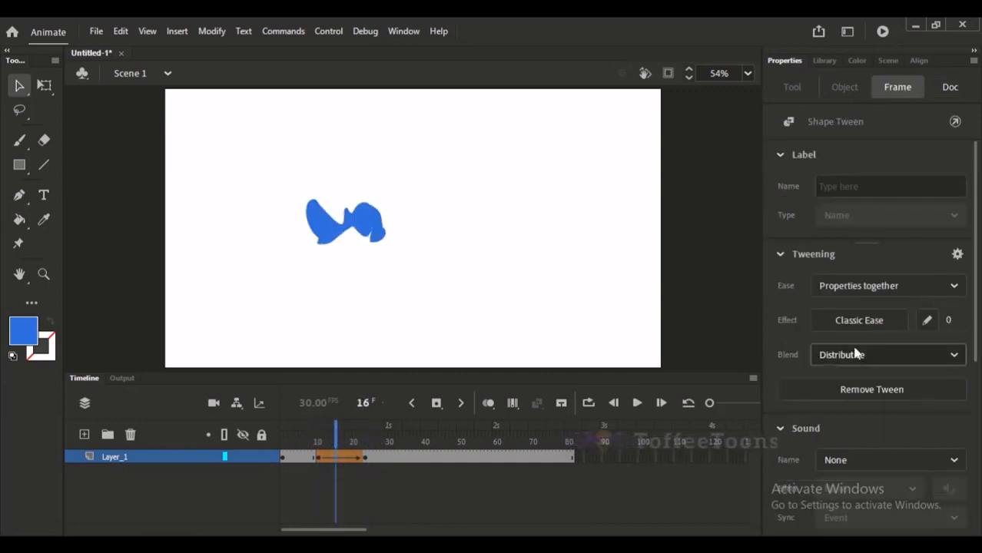
pyautogui.click(339, 458)
pyautogui.moveTo(949, 326); pyautogui.dragTo(978, 317)
pyautogui.moveTo(323, 436); pyautogui.dragTo(300, 434)
pyautogui.press('Return')
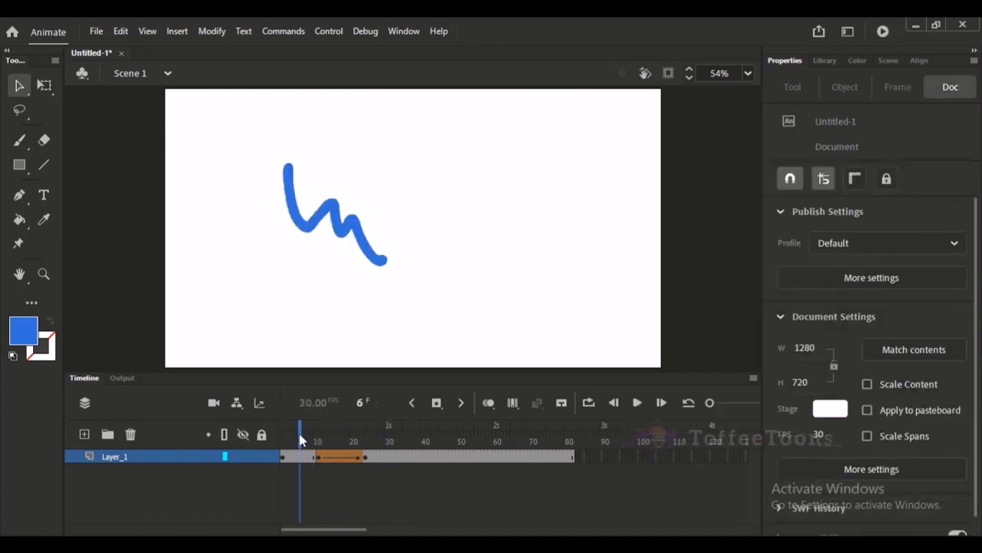
pyautogui.click(362, 436)
pyautogui.moveTo(364, 436); pyautogui.dragTo(169, 434)
# Clear the stroke shape tween and its keyframes from Layer_1, and delete the wavy stroke from frame 1.
pyautogui.click(403, 460)
pyautogui.hotkey('shift', 'F6')
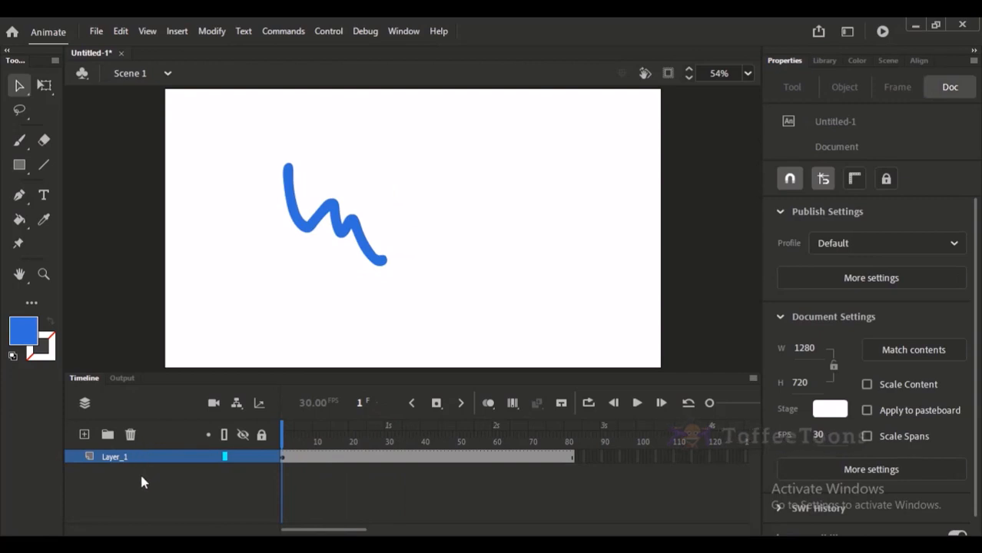
pyautogui.moveTo(275, 123); pyautogui.dragTo(426, 308)
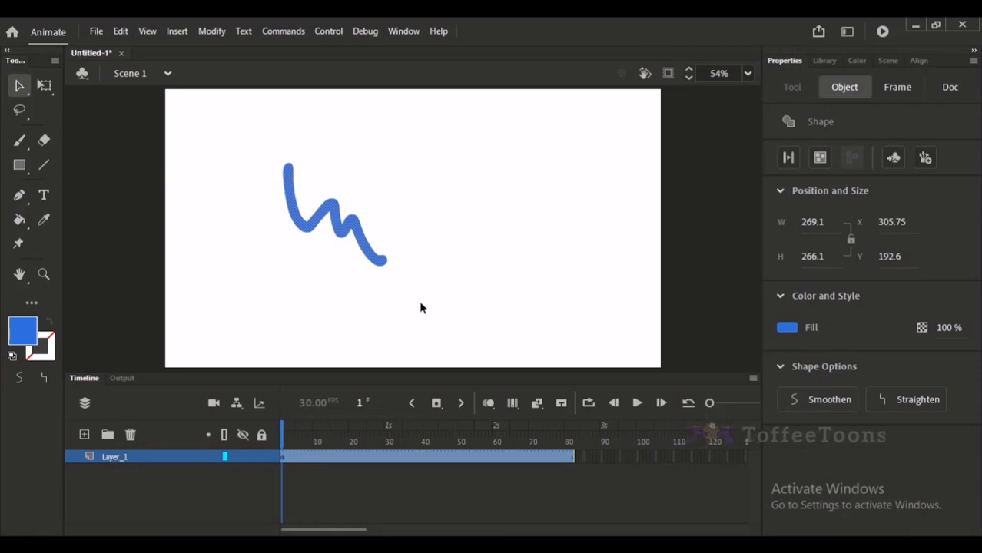
pyautogui.press('Delete')
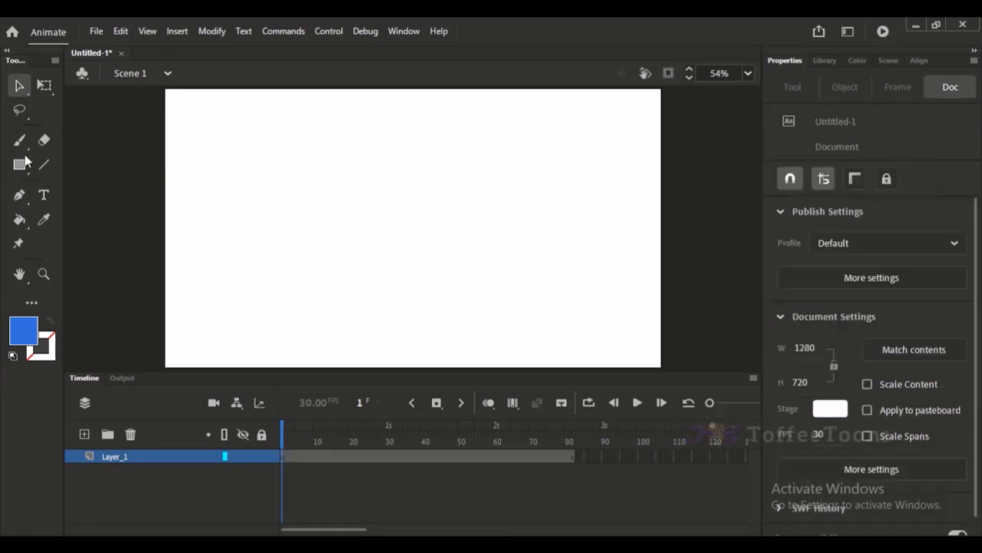
# Pick a dark navy fill and add the static text "Toffeetoons" to the stage on frame 1.
pyautogui.click(45, 198)
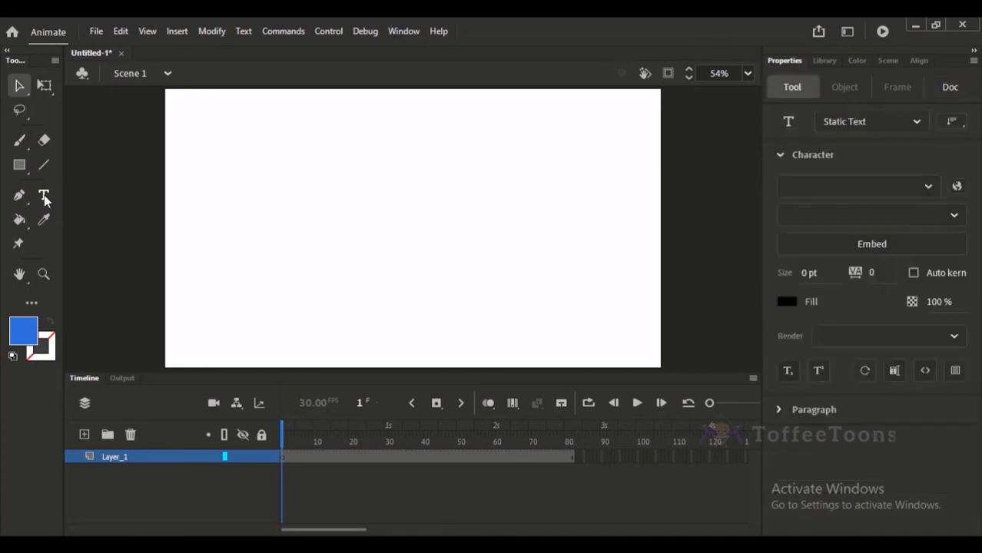
pyautogui.click(22, 329)
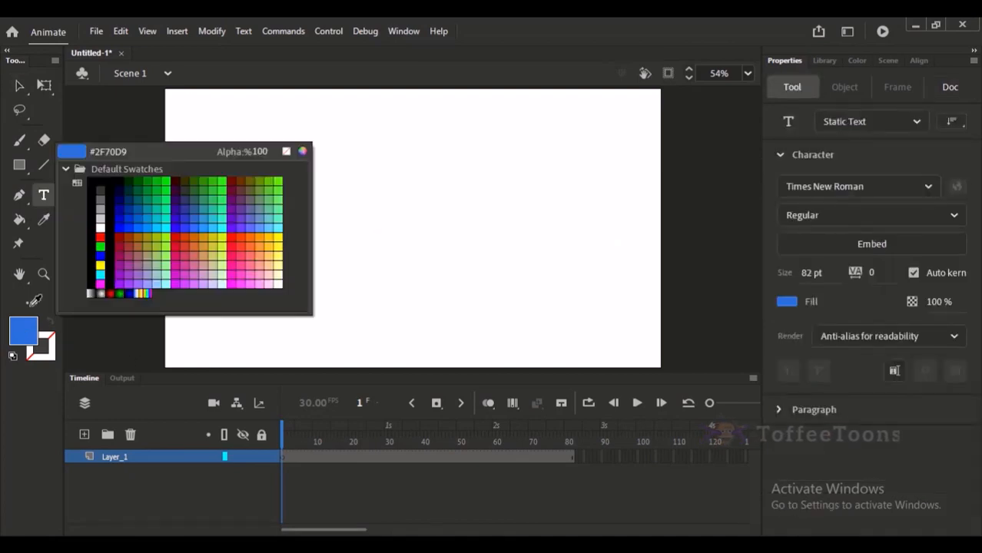
pyautogui.click(123, 187)
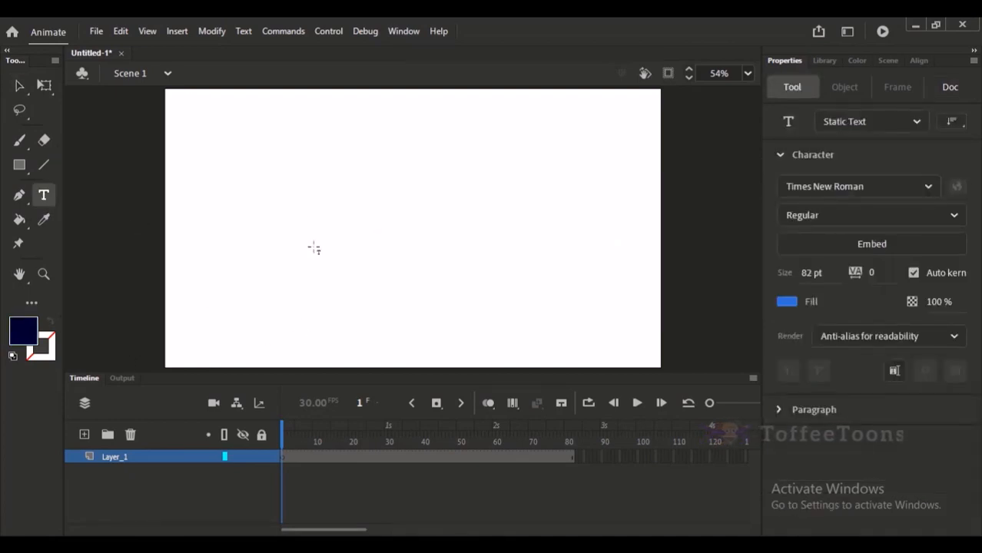
pyautogui.click(307, 207)
pyautogui.write('T')
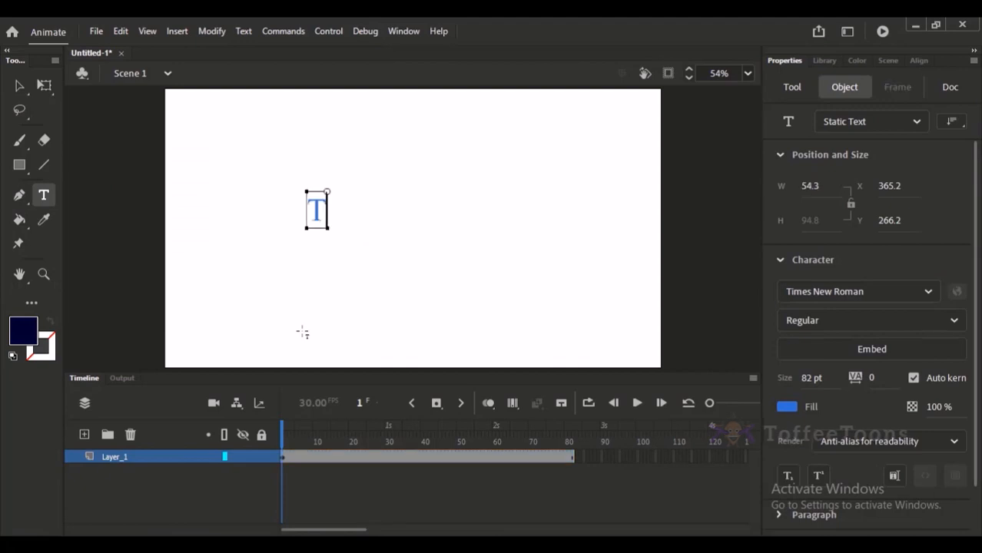
pyautogui.write('offeetoon')
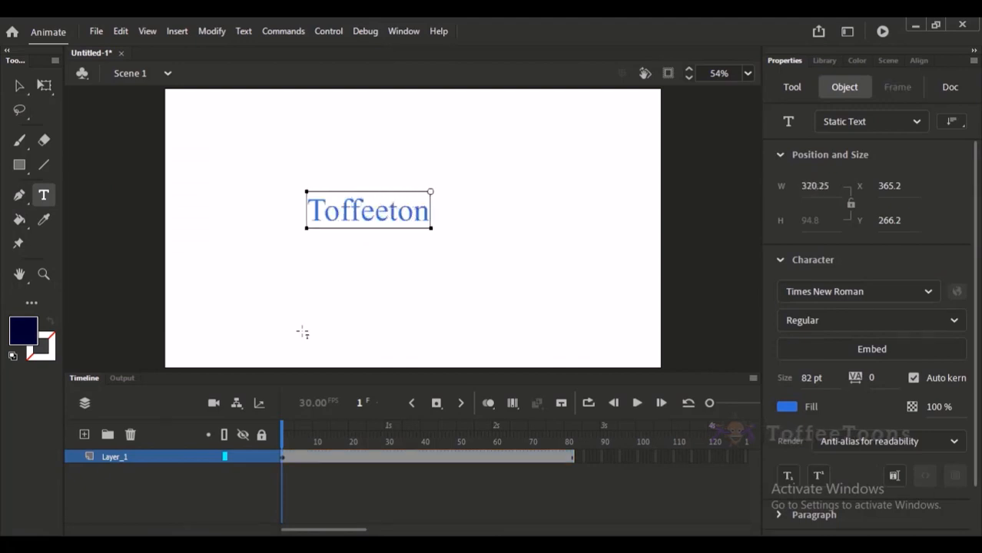
pyautogui.press('BackSpace')
pyautogui.write('onms')
pyautogui.press('BackSpace')
pyautogui.press('BackSpace')
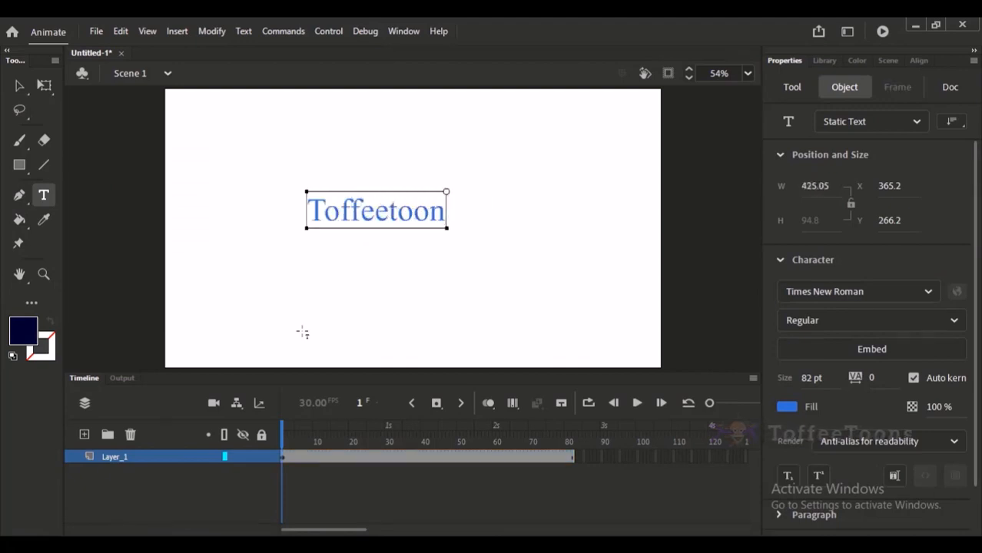
pyautogui.write('s')
# Set the whole Toffeetoons text to the Trashold font at 96 pt.
pyautogui.hotkey('ctrl', 'a')
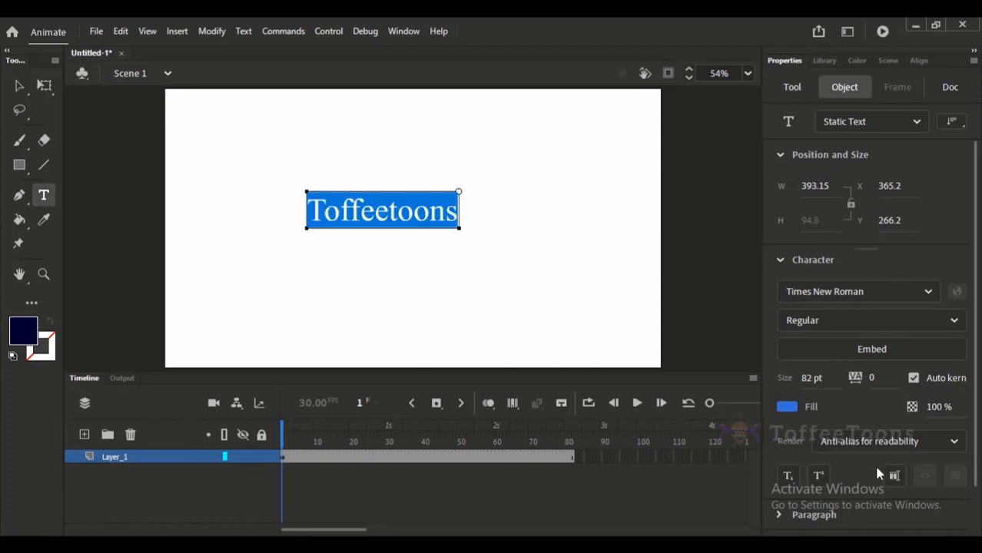
pyautogui.click(929, 297)
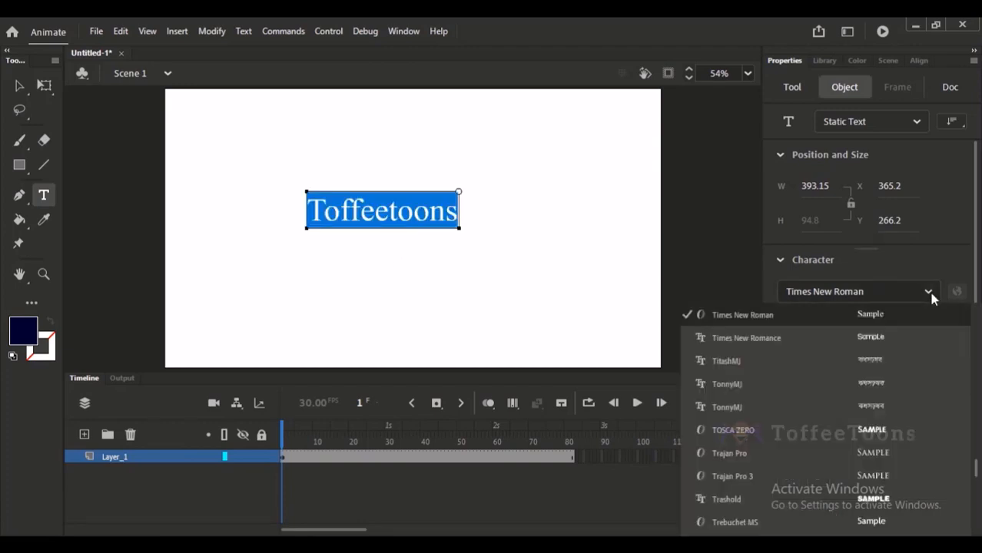
pyautogui.click(858, 506)
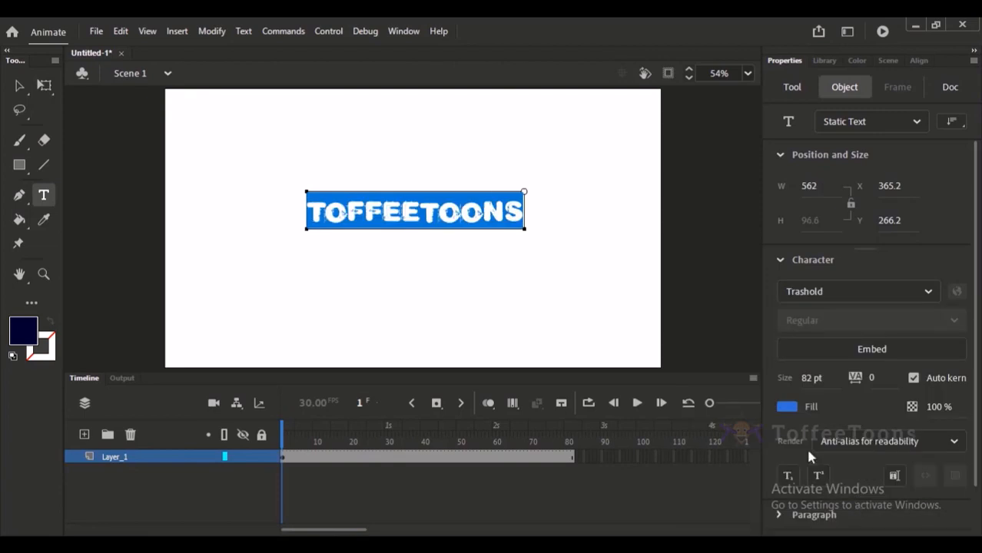
pyautogui.click(504, 209)
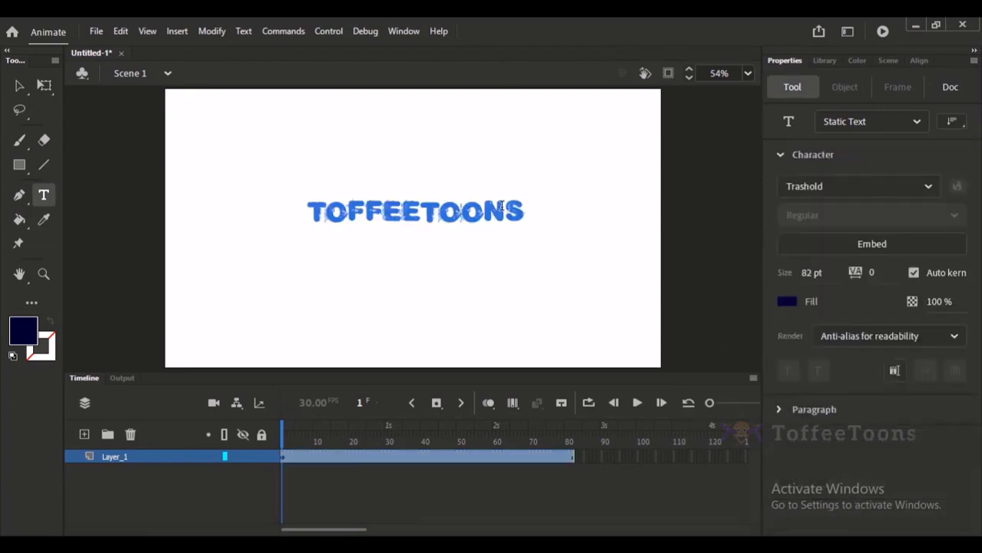
pyautogui.moveTo(367, 205); pyautogui.dragTo(314, 204)
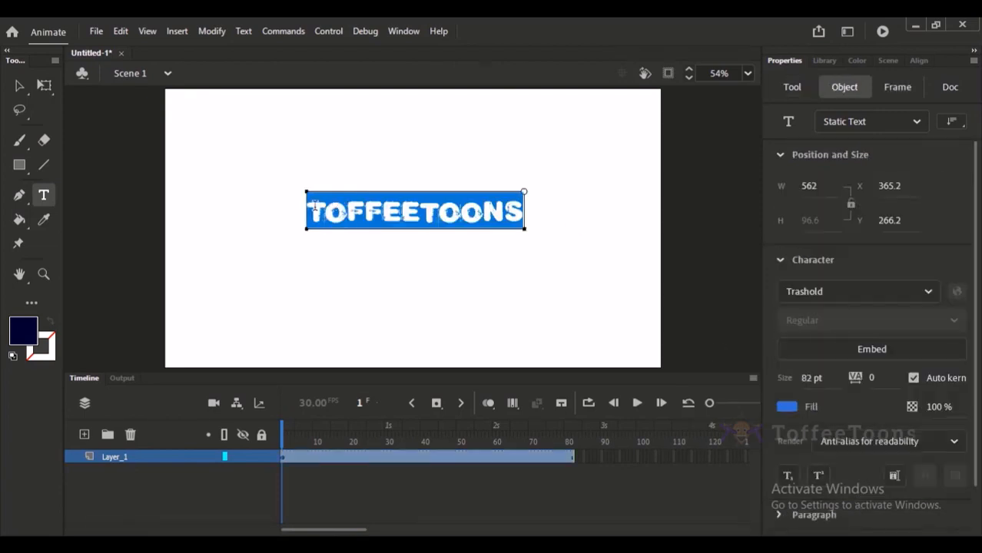
pyautogui.moveTo(822, 376); pyautogui.dragTo(831, 375)
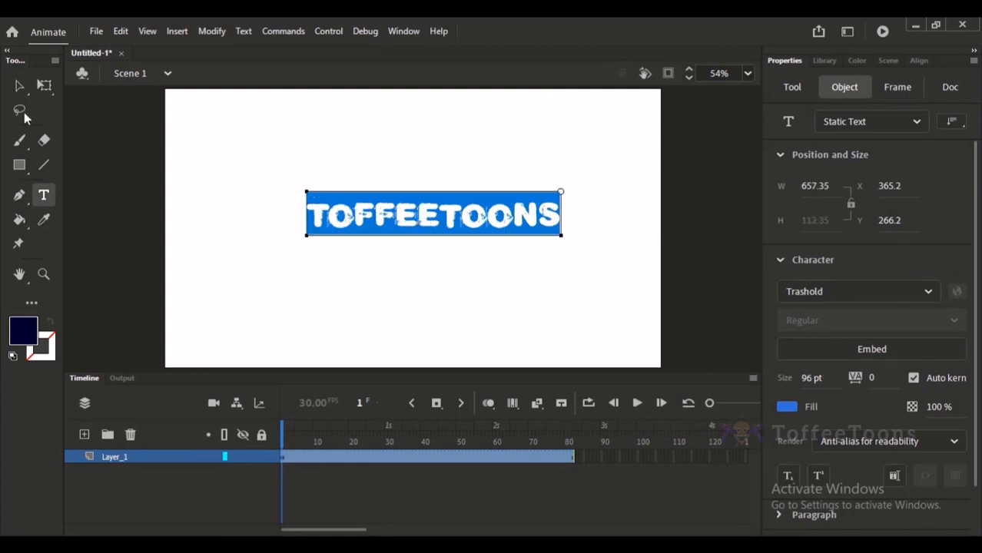
# Move the Toffeetoons text horizontally to about X 309.6 so it is centred on the stage.
pyautogui.click(19, 85)
pyautogui.moveTo(450, 219)
pyautogui.mouseDown()
pyautogui.moveTo(430, 234)
pyautogui.moveTo(450, 226)
pyautogui.mouseUp()
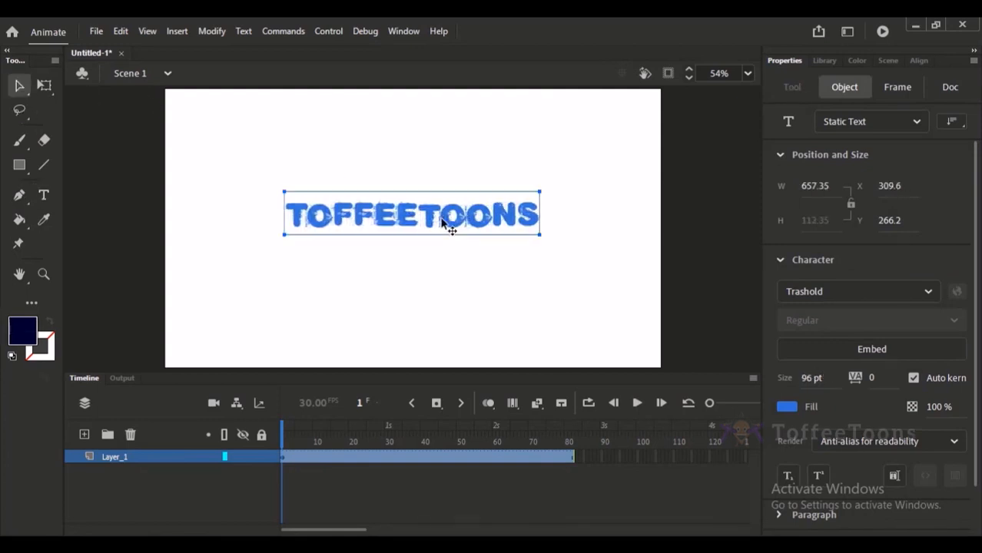
pyautogui.click(421, 296)
# Insert keyframes for the Toffeetoons text at frames 11 and 30 of Layer_1.
pyautogui.click(319, 458)
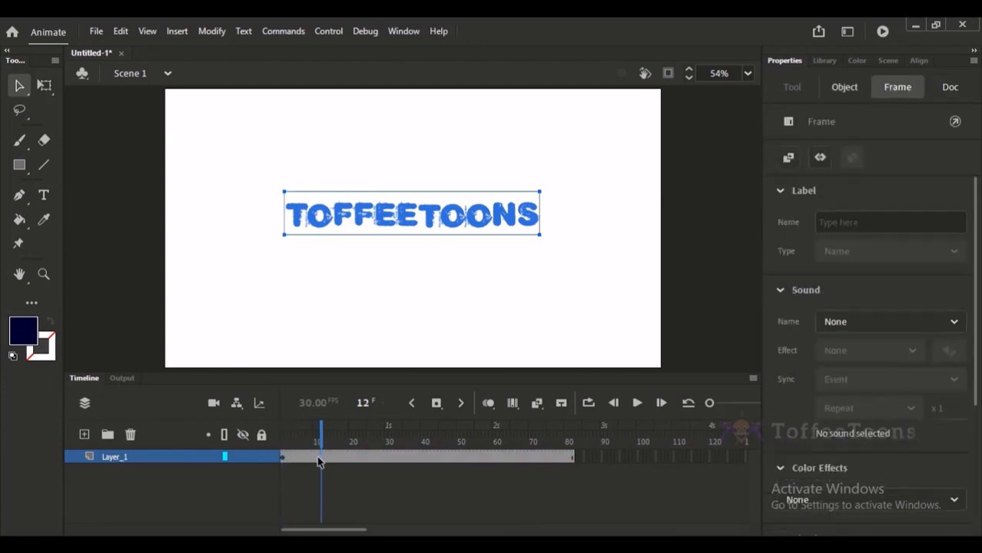
pyautogui.press('F6')
pyautogui.moveTo(341, 449); pyautogui.dragTo(384, 461)
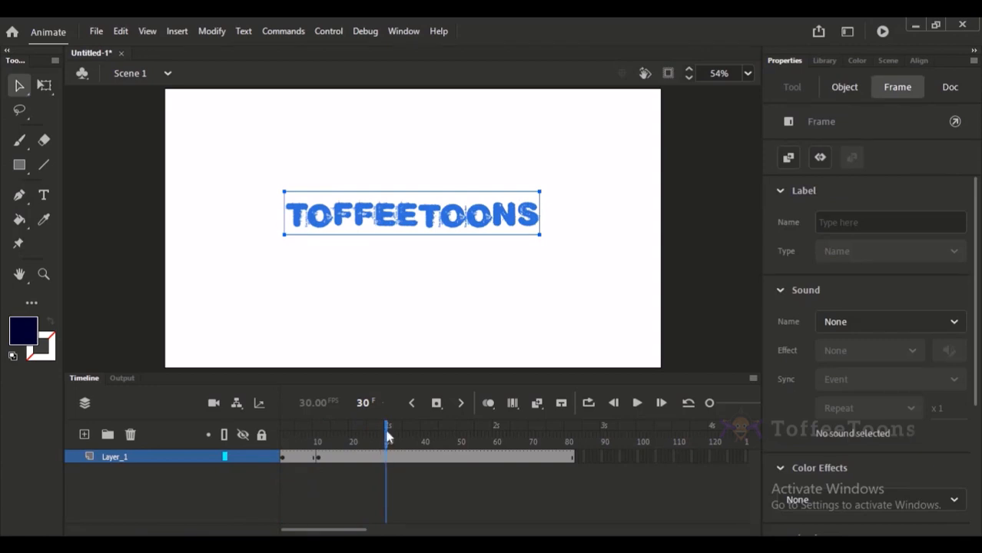
pyautogui.click(405, 285)
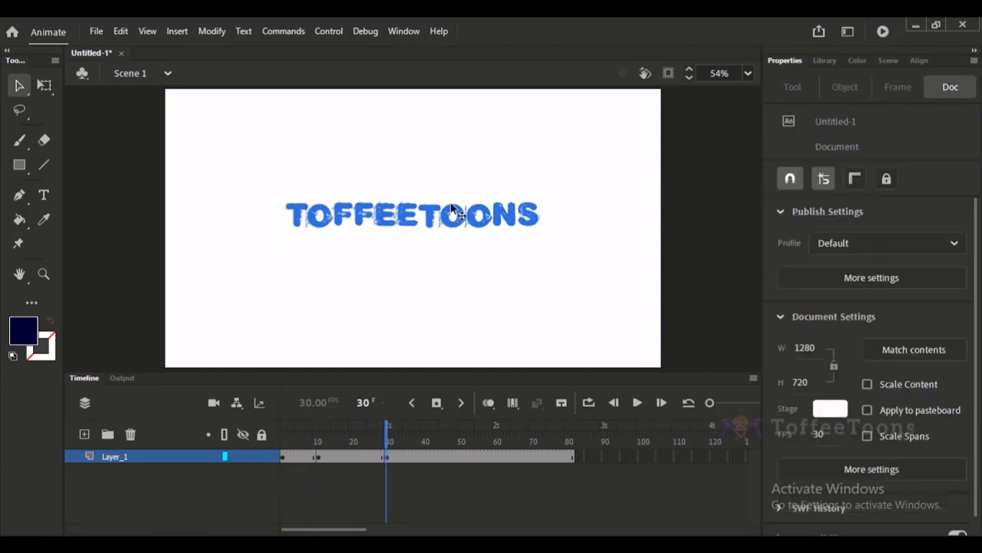
# Replace the Toffeetoons text at frame 30 with "ANIMATION" and move it horizontally to about X 344.8.
pyautogui.click(470, 230)
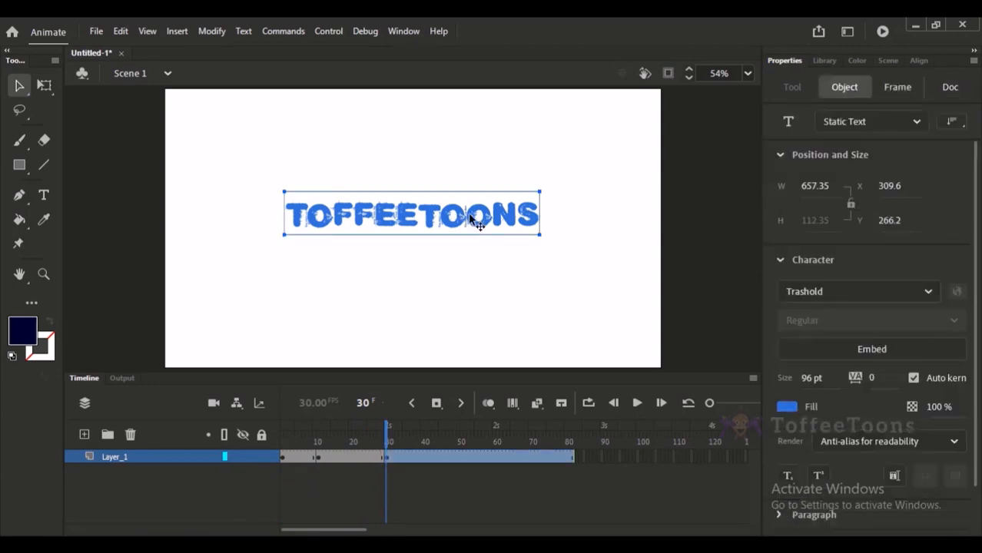
pyautogui.press('t')
pyautogui.moveTo(386, 441); pyautogui.dragTo(372, 438)
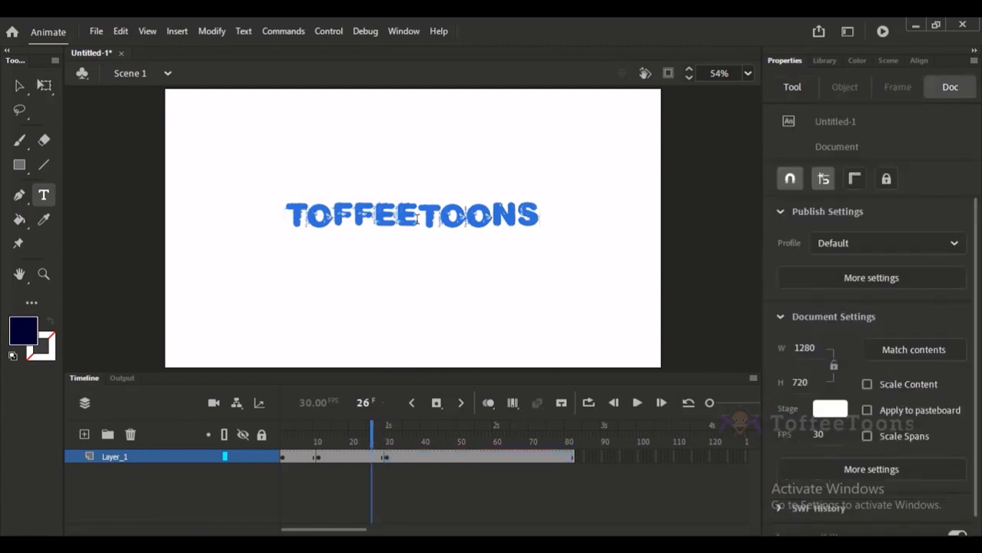
pyautogui.click(385, 459)
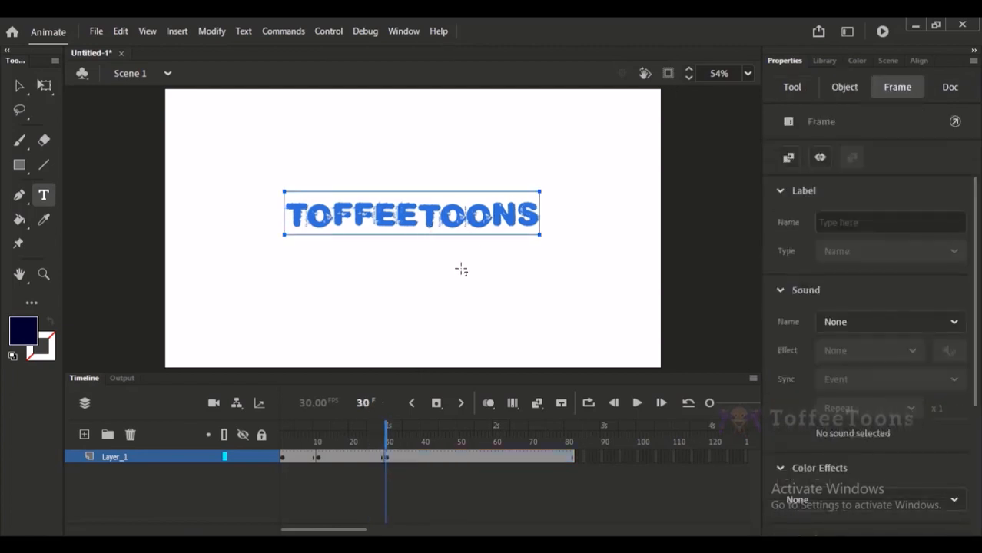
pyautogui.click(503, 216)
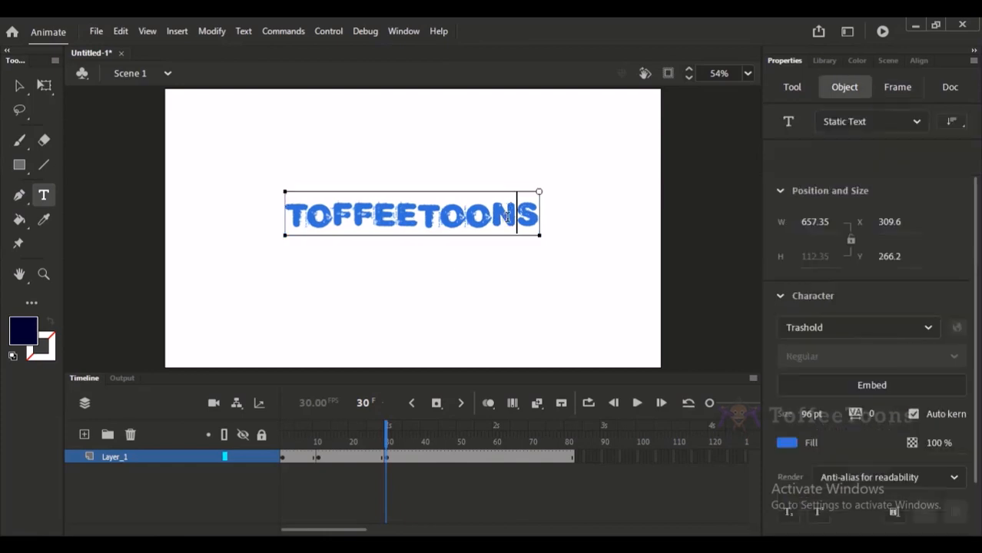
pyautogui.doubleClick(528, 220)
pyautogui.write('ANIMATGION')
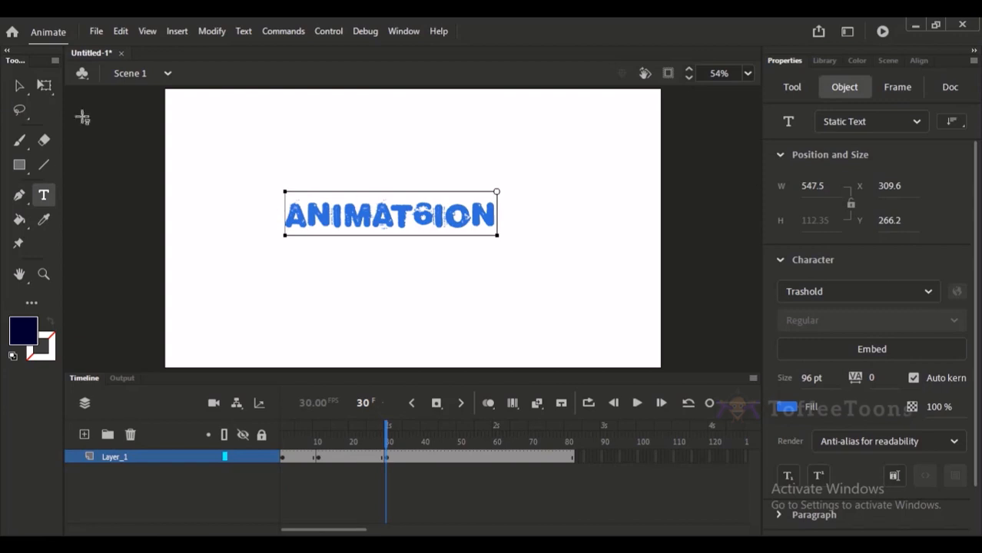
pyautogui.click(442, 212)
pyautogui.press('BackSpace')
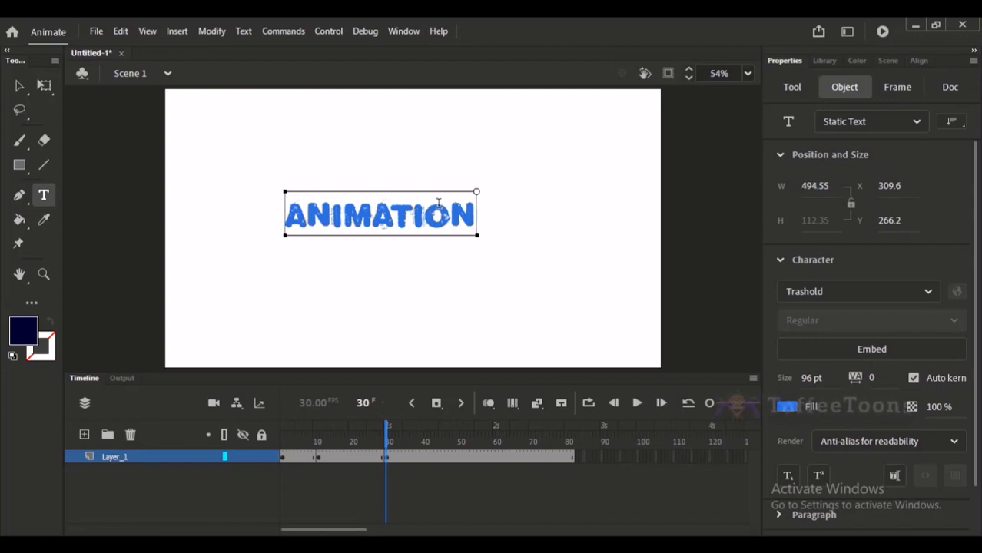
pyautogui.click(20, 80)
pyautogui.moveTo(394, 229); pyautogui.dragTo(408, 225)
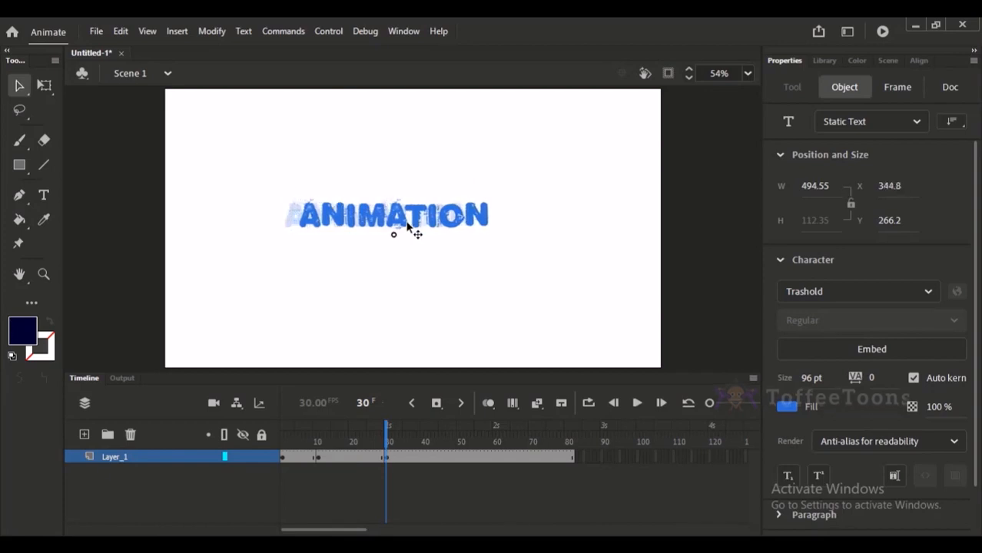
# Change the frame 30 text to "ACADEMY" and move it horizontally to about X 389.3.
pyautogui.doubleClick(434, 215)
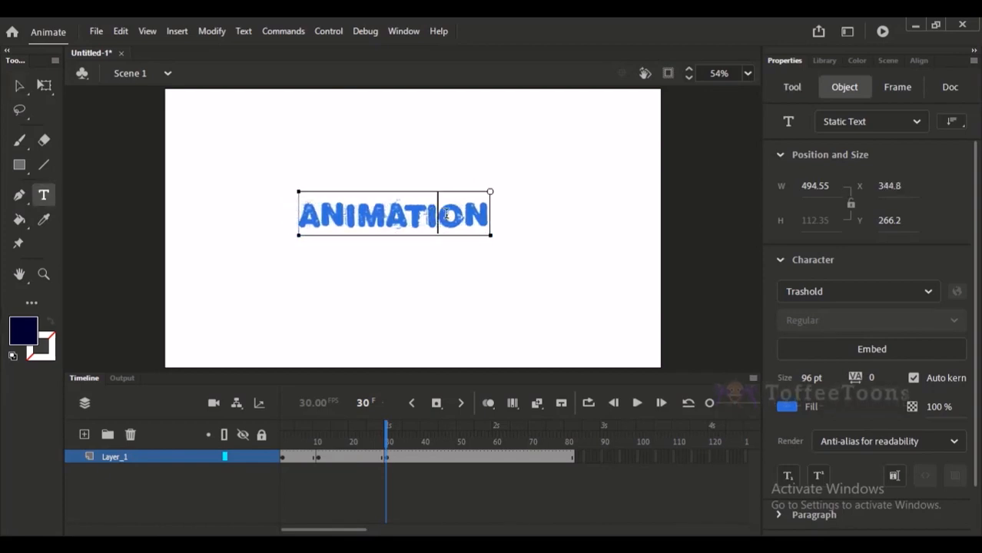
pyautogui.doubleClick(449, 215)
pyautogui.write('ACADEMY')
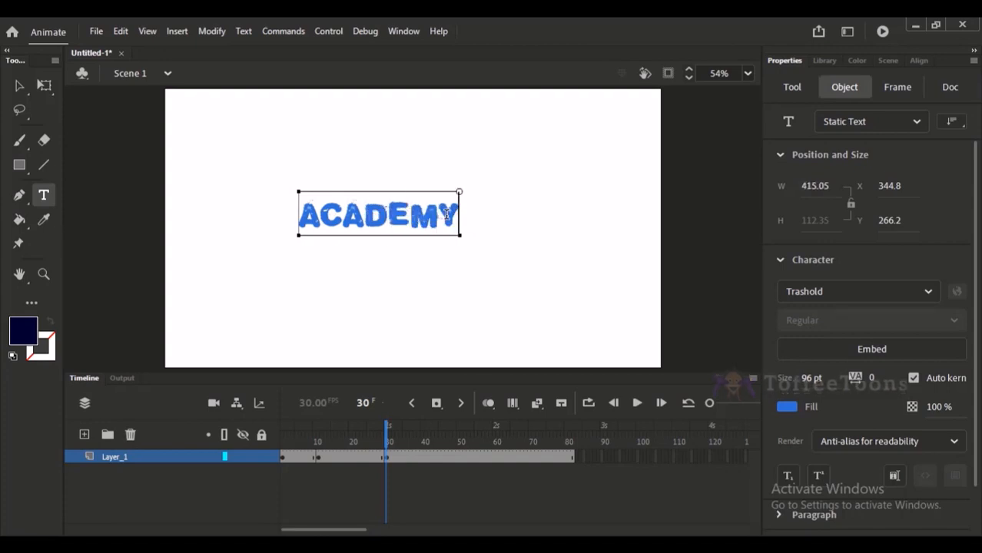
pyautogui.click(18, 87)
pyautogui.moveTo(409, 218); pyautogui.dragTo(426, 217)
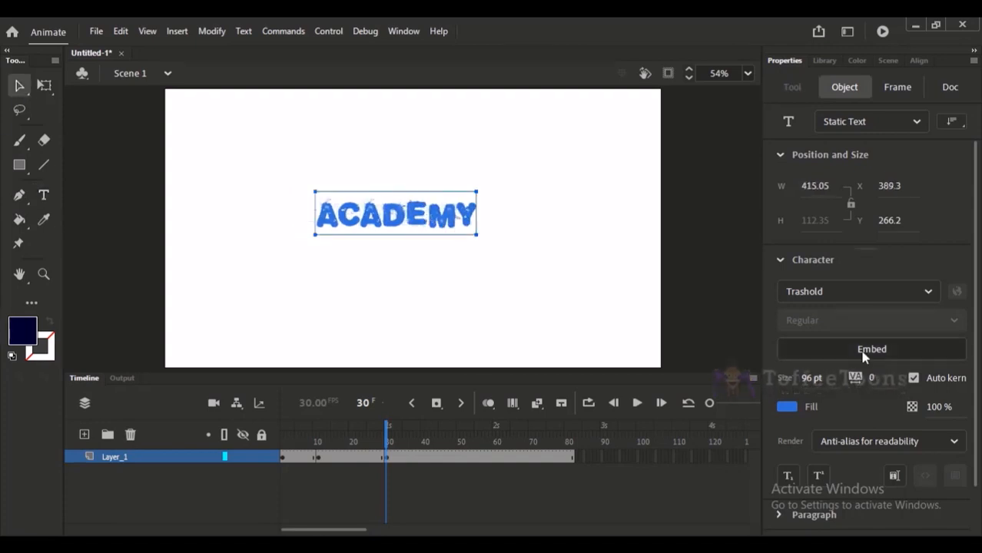
# Set the size of the whole ACADEMY text at frame 30 to 102 pt.
pyautogui.moveTo(387, 440)
pyautogui.mouseDown()
pyautogui.moveTo(377, 436)
pyautogui.moveTo(388, 440)
pyautogui.mouseUp()
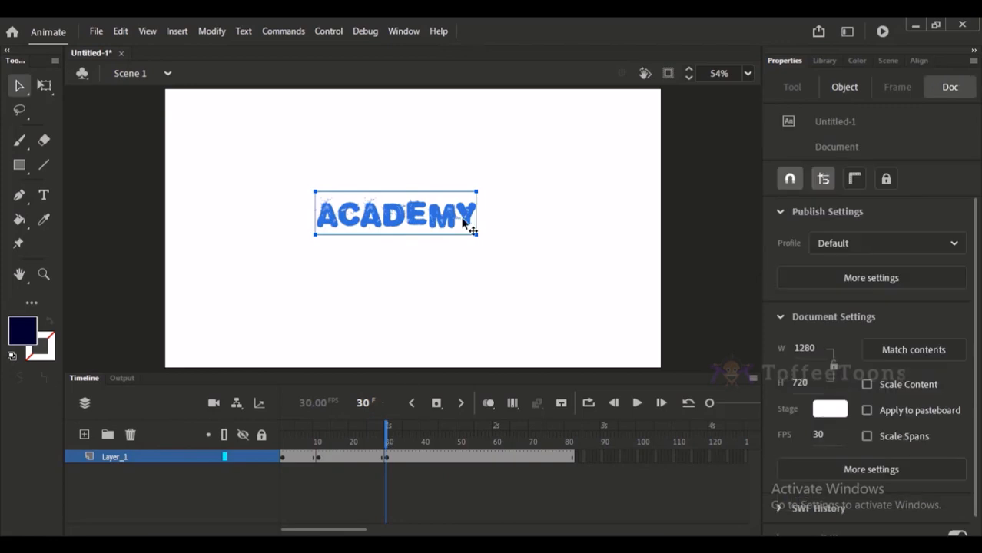
pyautogui.doubleClick(464, 218)
pyautogui.hotkey('ctrl', 'a')
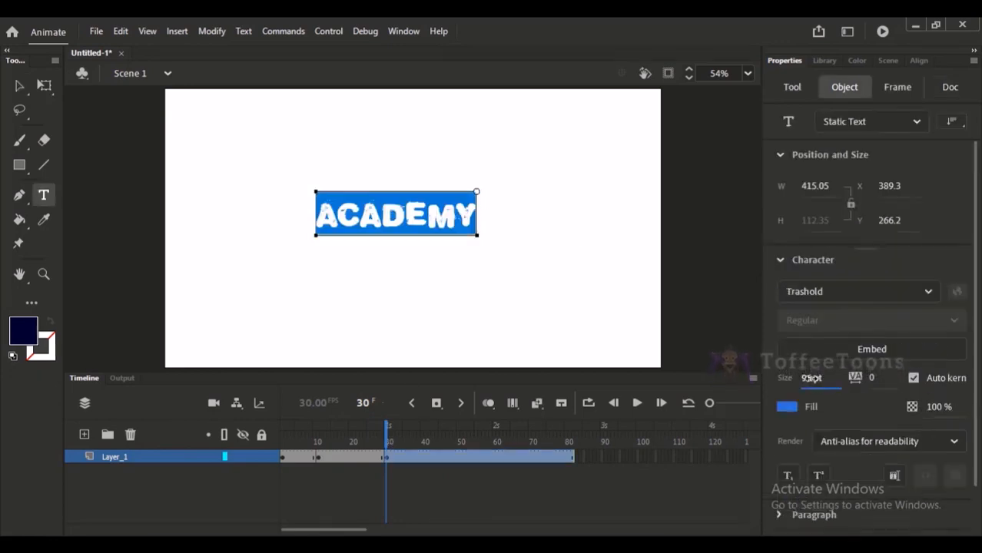
pyautogui.click(816, 376)
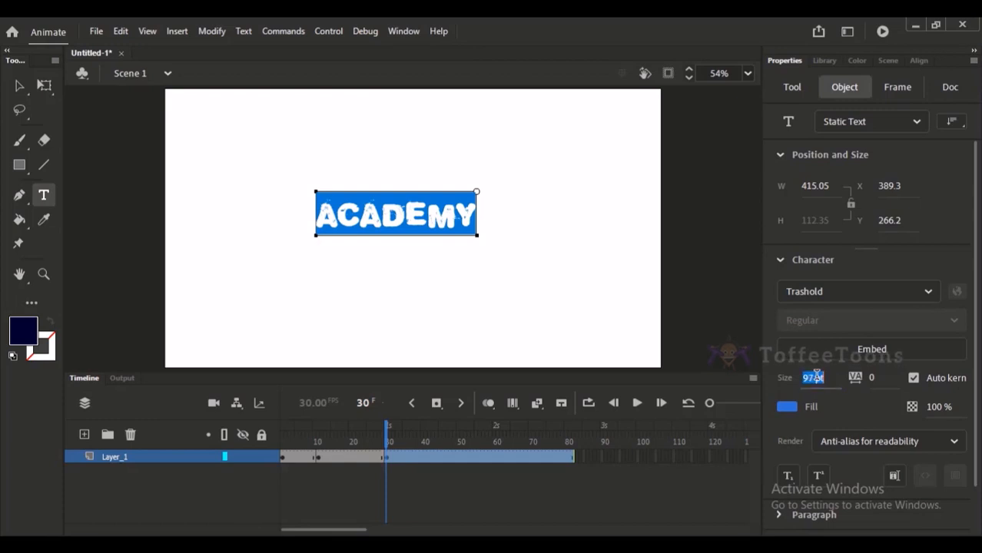
pyautogui.write('102')
pyautogui.press('Return')
pyautogui.click(19, 85)
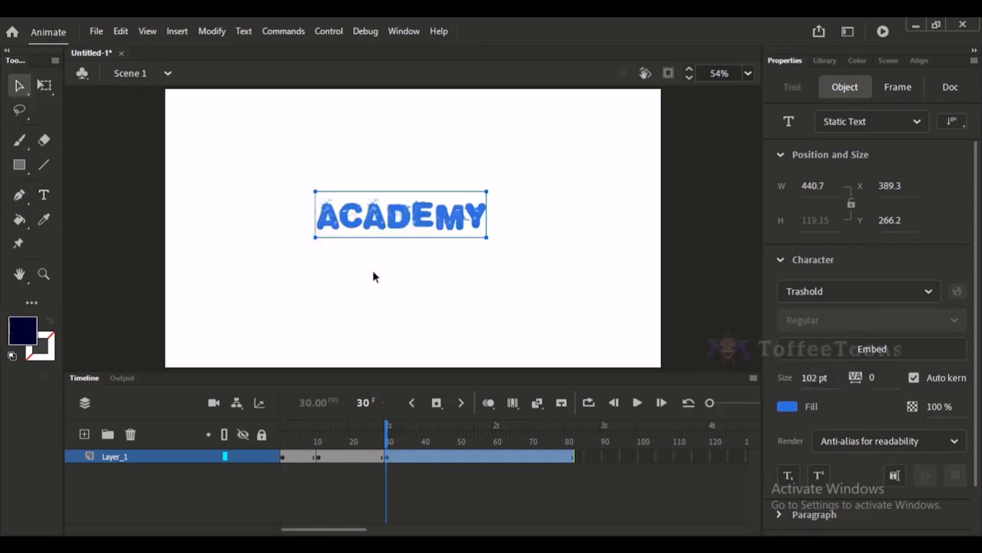
pyautogui.click(374, 278)
# Using onion skinning as a guide, nudge ACADEMY to about X 420.75 so it is centred over the Toffeetoons text.
pyautogui.moveTo(372, 459); pyautogui.dragTo(379, 458)
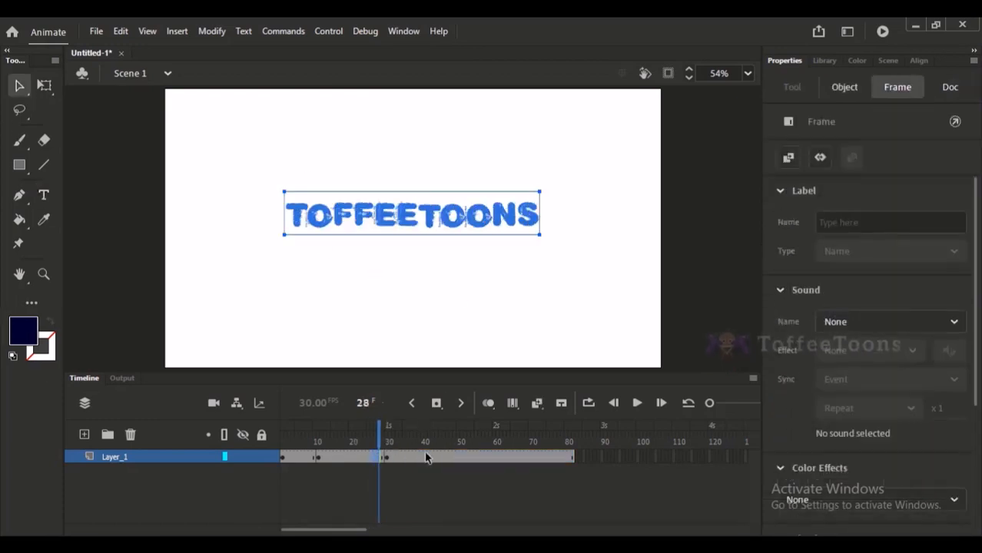
pyautogui.click(486, 404)
pyautogui.click(390, 441)
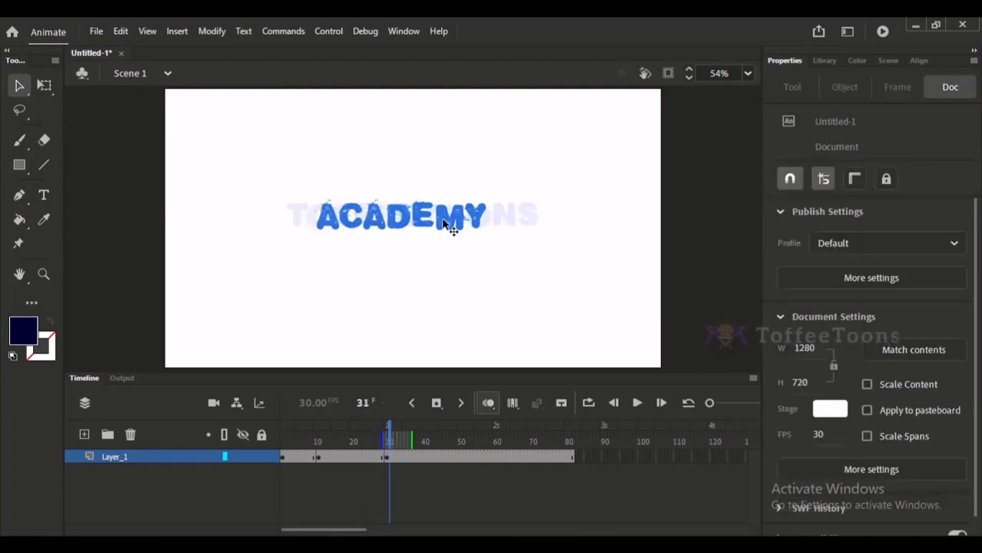
pyautogui.click(443, 224)
pyautogui.hotkey('shift', 'Right')
pyautogui.press('Up')
pyautogui.press('Up')
pyautogui.press('Up')
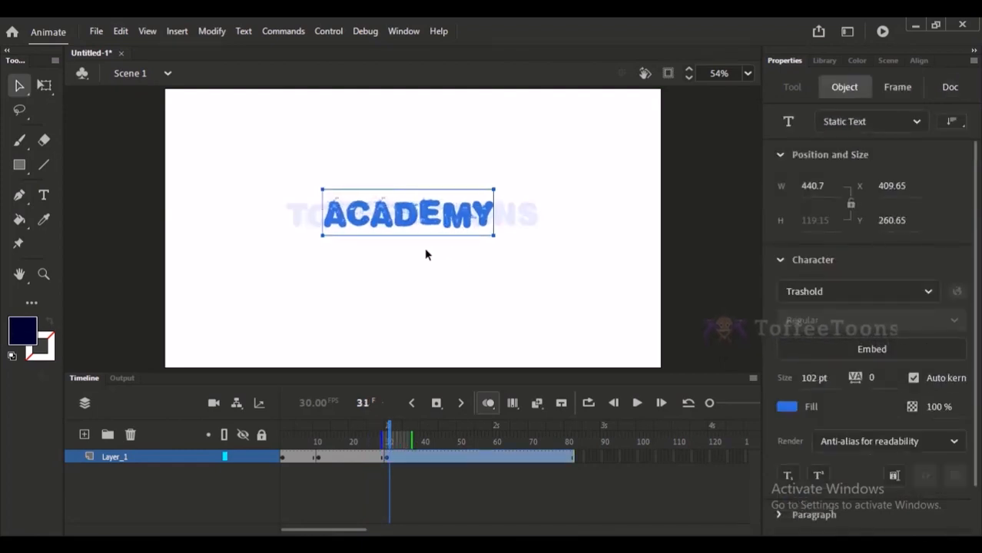
pyautogui.press('Right')
pyautogui.press('Right')
pyautogui.press('Right')
pyautogui.press('Right')
pyautogui.press('Right')
pyautogui.press('Right')
pyautogui.press('Right')
pyautogui.press('Down')
pyautogui.press('Down')
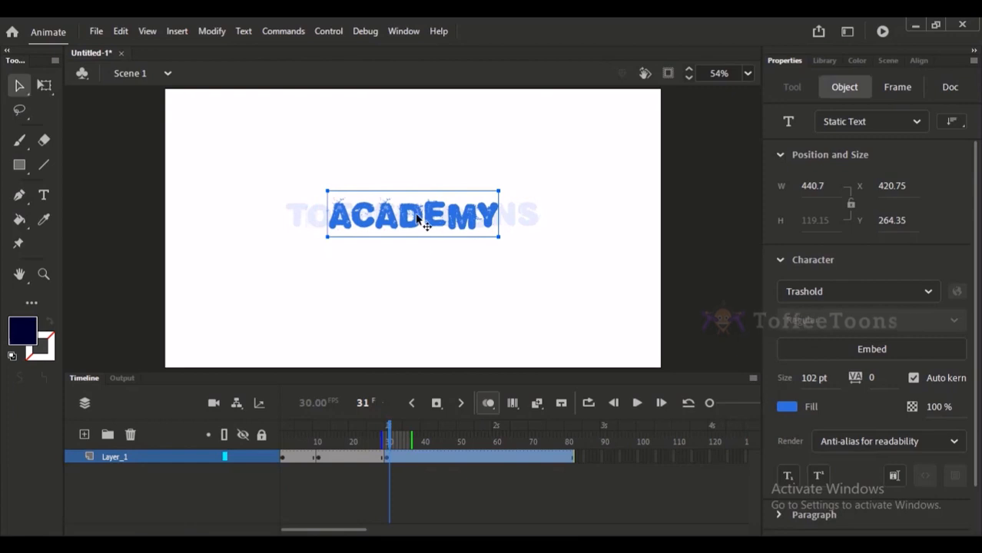
pyautogui.press('Up')
pyautogui.click(489, 404)
# Clear the Toffeetoons keyframe at frame 11 of Layer_1.
pyautogui.click(324, 440)
pyautogui.moveTo(324, 440); pyautogui.dragTo(318, 437)
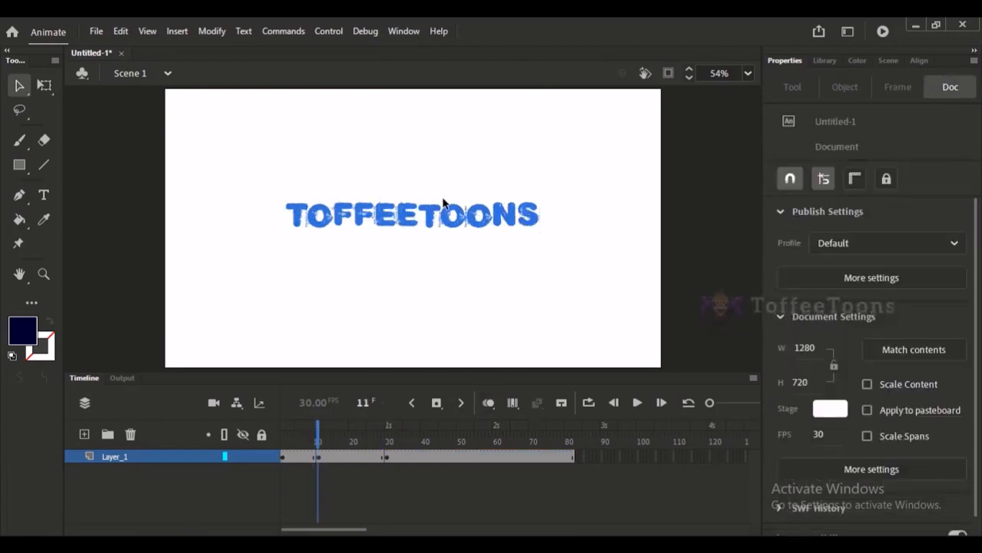
pyautogui.click(326, 460)
pyautogui.moveTo(327, 461); pyautogui.dragTo(347, 461)
pyautogui.click(341, 479)
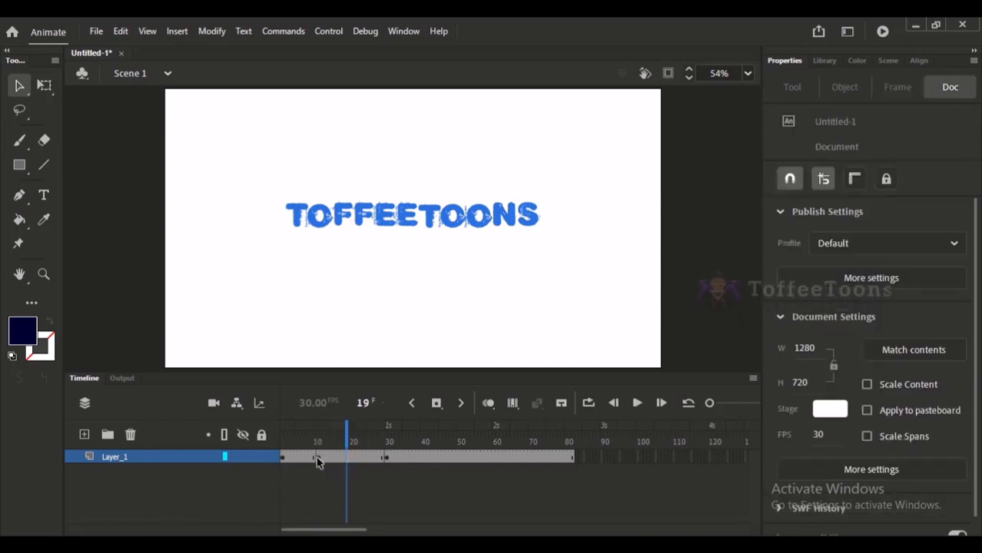
pyautogui.click(318, 460)
pyautogui.click(323, 436)
pyautogui.moveTo(309, 458); pyautogui.dragTo(322, 459)
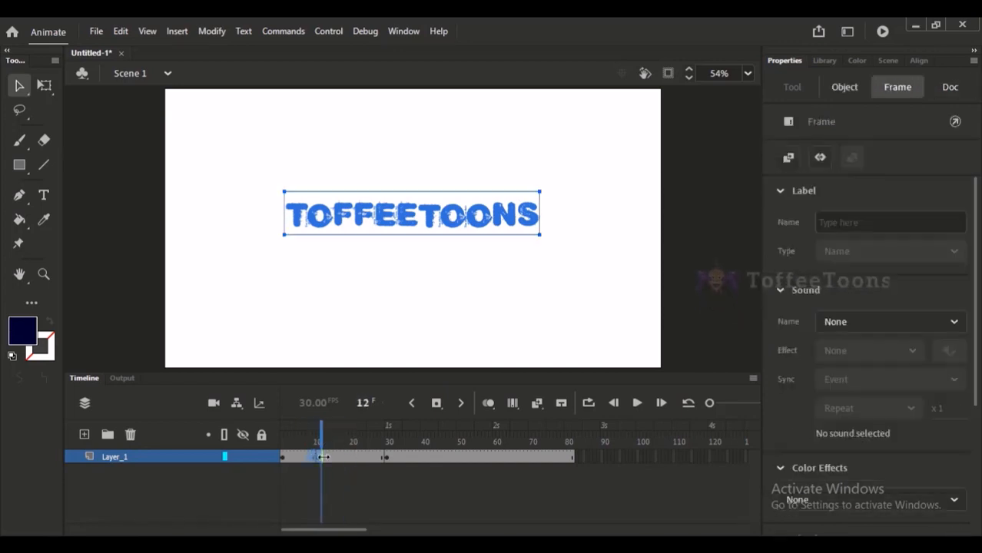
pyautogui.hotkey('shift', 'F6')
# Create a classic tween on Layer_1 between the text keyframes at frames 1 and 30.
pyautogui.click(338, 461)
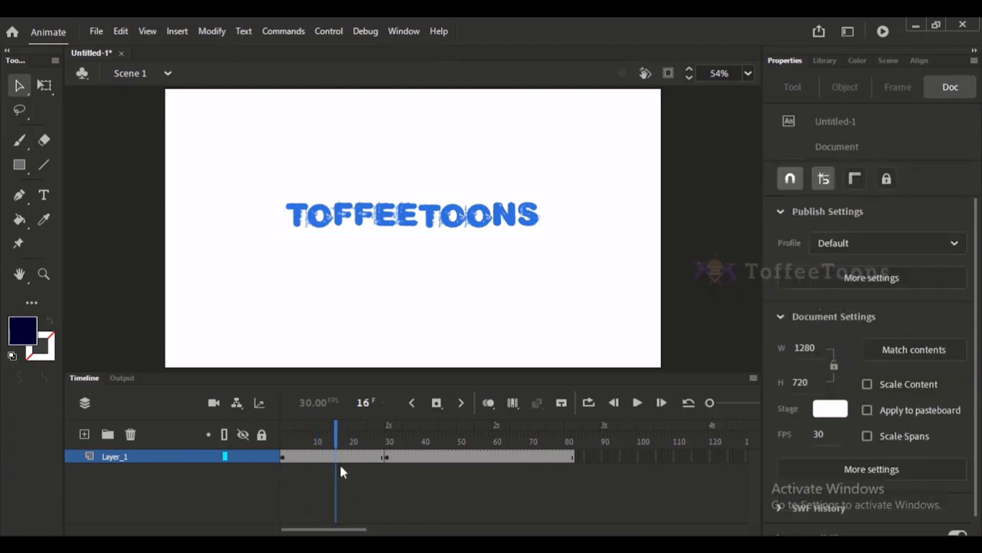
pyautogui.rightClick(338, 461)
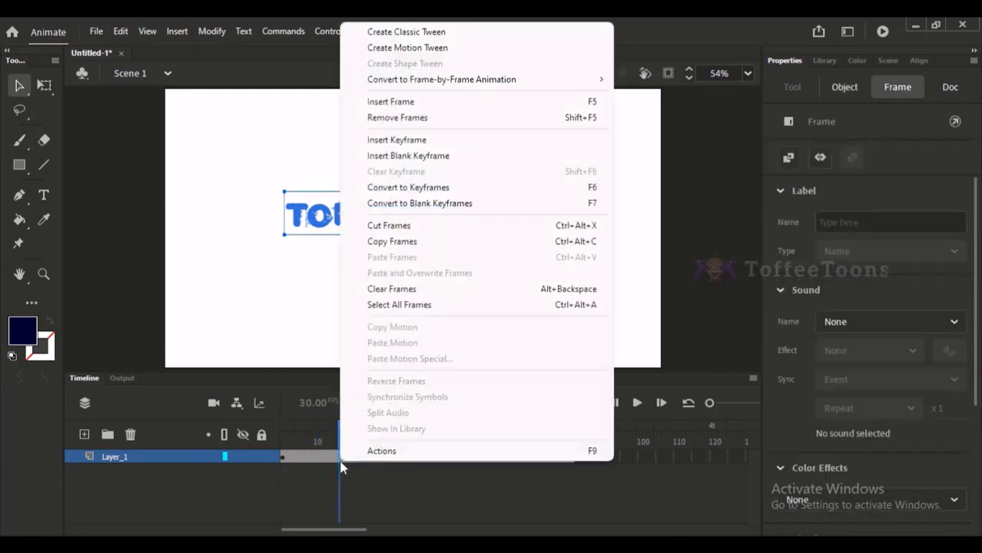
pyautogui.click(428, 34)
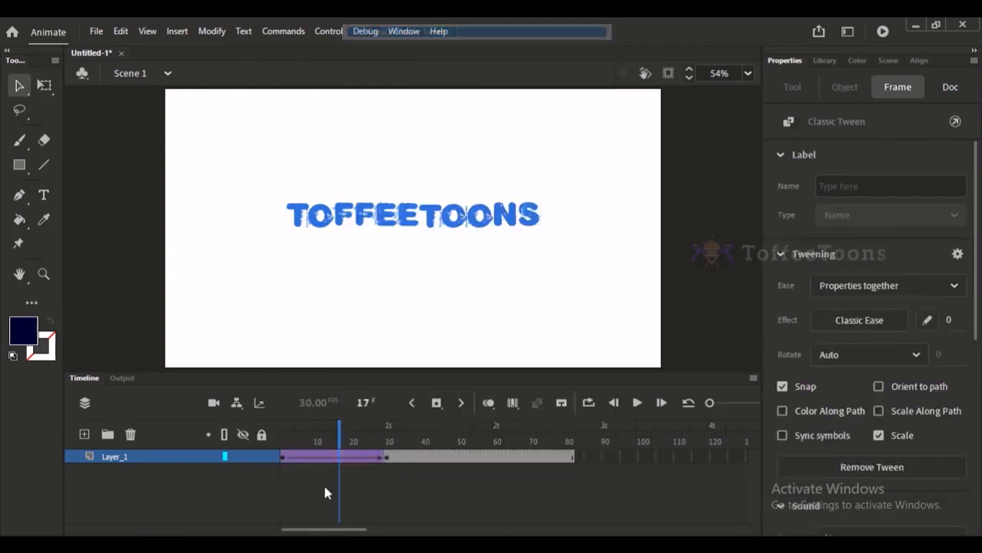
pyautogui.moveTo(288, 461); pyautogui.dragTo(378, 464)
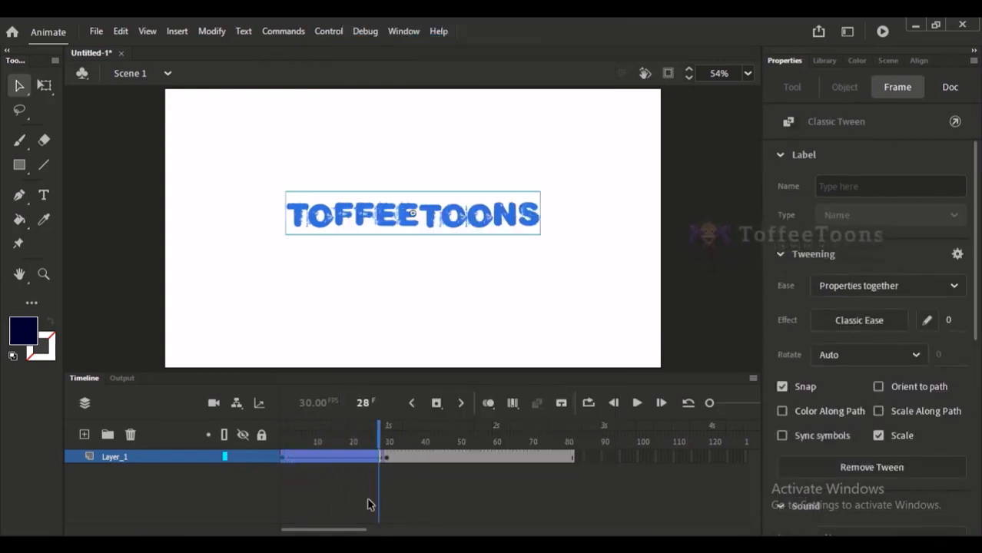
# Undo the classic tween and the clearing of the frame 11 keyframe.
pyautogui.hotkey('ctrl', 'z')
pyautogui.hotkey('ctrl', 'z')
pyautogui.hotkey('ctrl', 'z')
pyautogui.hotkey('ctrl', 'z')
pyautogui.hotkey('ctrl', 'z')
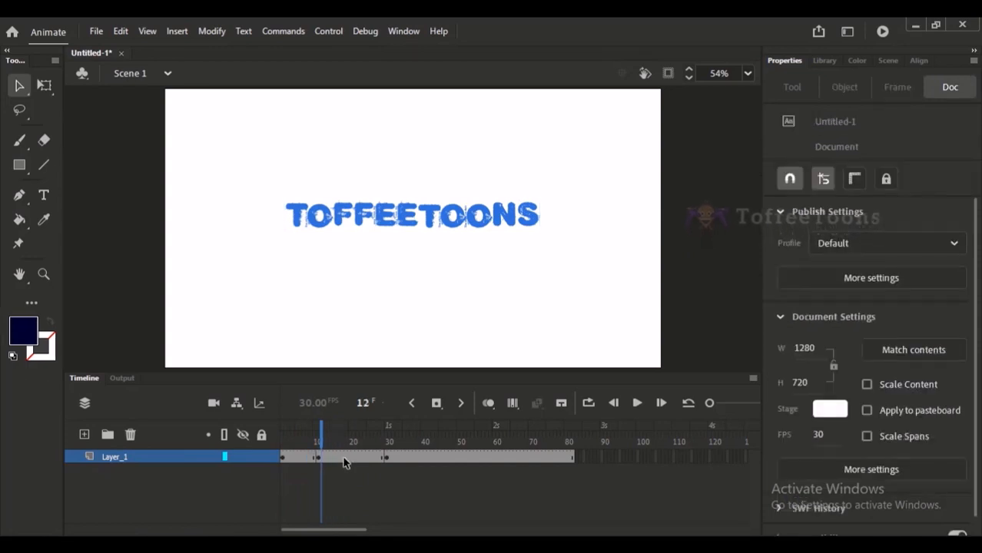
# Try a classic tween on Layer_1 between the text keyframes at frames 11 and 30, and undo it.
pyautogui.rightClick(343, 462)
pyautogui.click(415, 31)
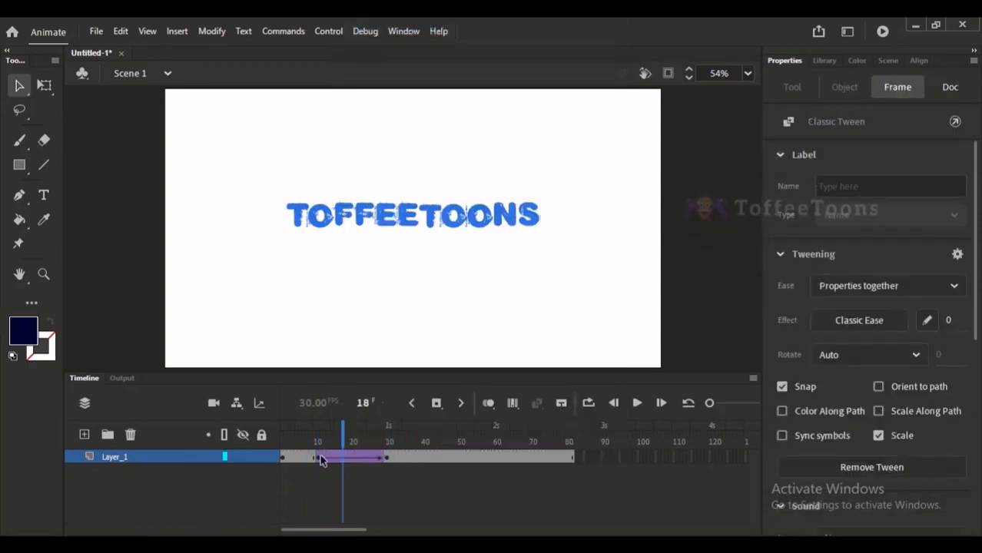
pyautogui.click(320, 458)
pyautogui.moveTo(320, 459); pyautogui.dragTo(388, 459)
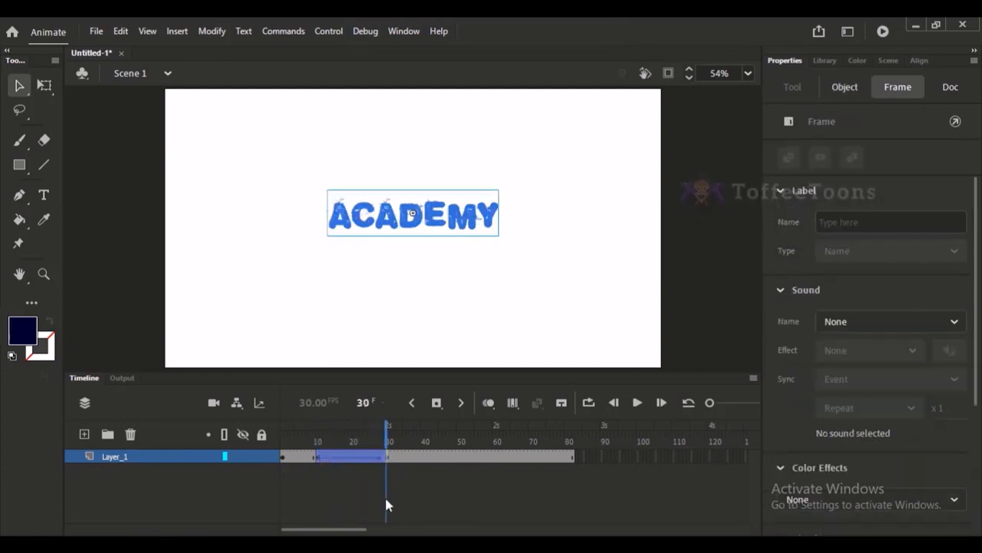
pyautogui.click(332, 431)
pyautogui.hotkey('ctrl', 'z')
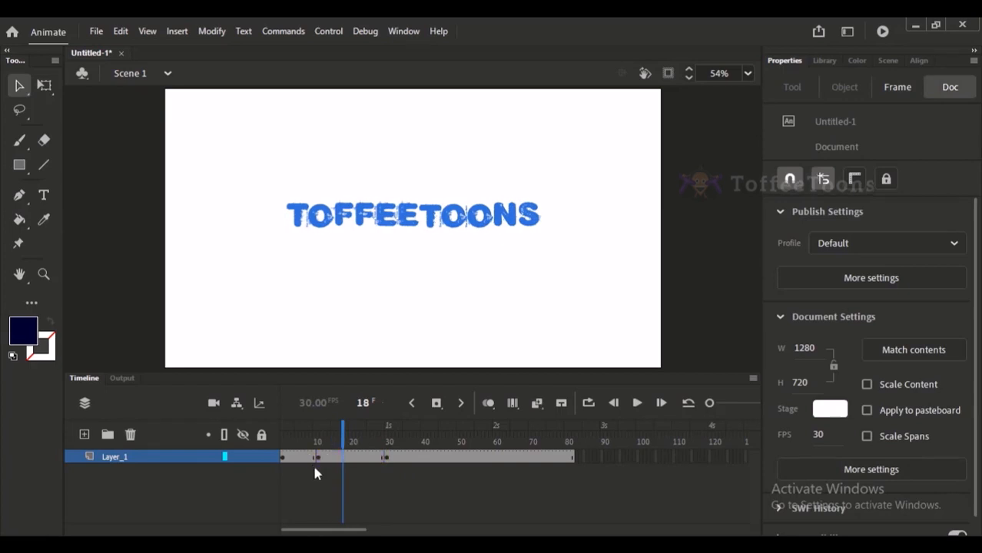
pyautogui.hotkey('ctrl', 'z')
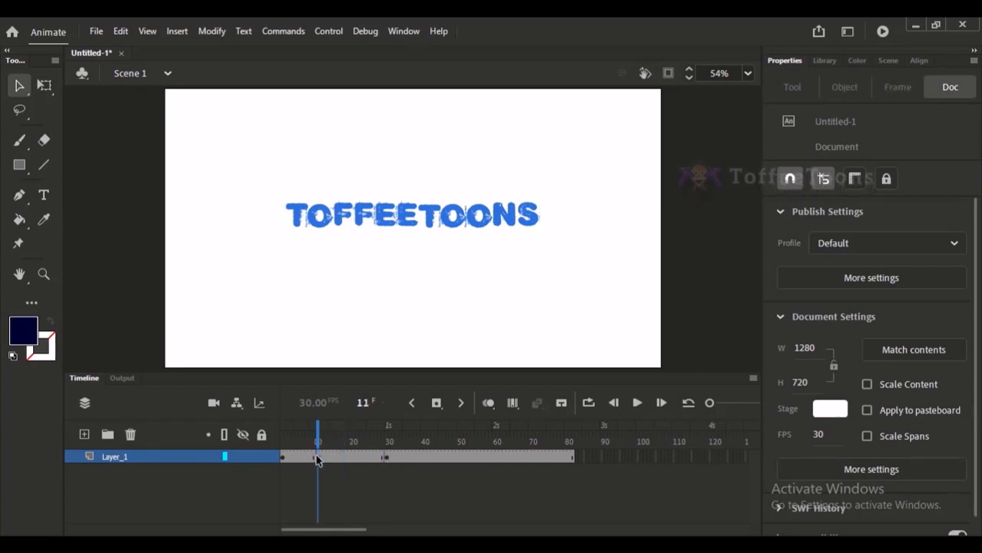
pyautogui.click(318, 458)
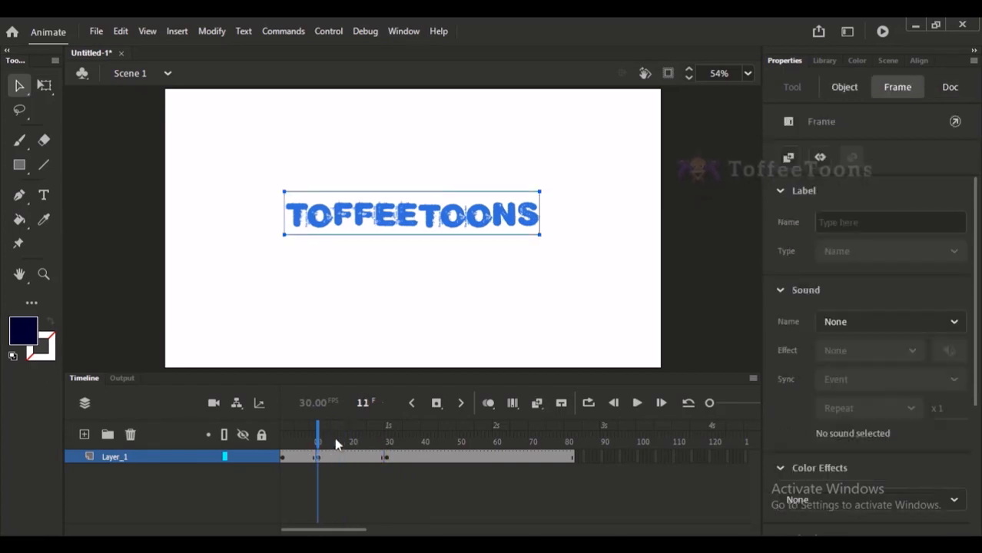
pyautogui.click(335, 440)
pyautogui.click(318, 459)
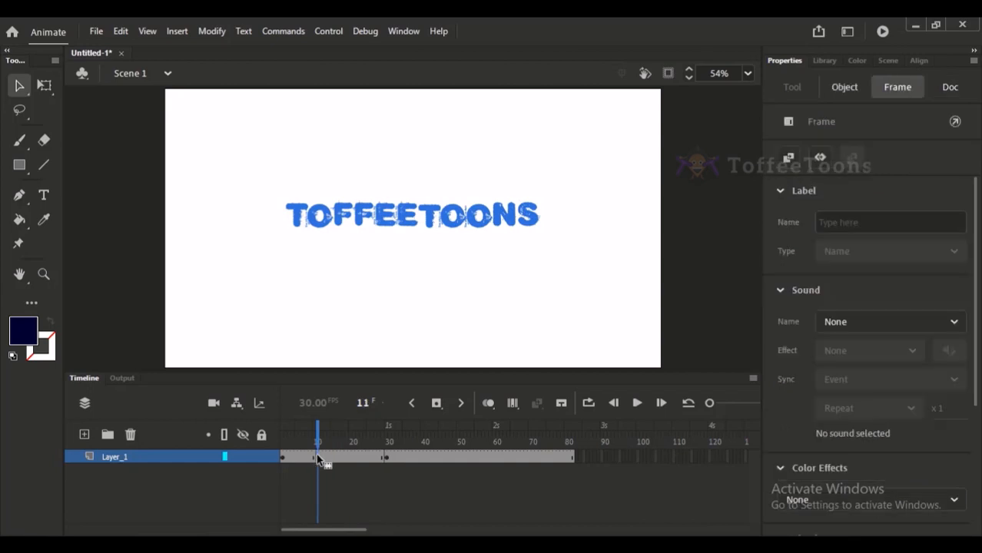
pyautogui.click(388, 459)
pyautogui.moveTo(321, 458); pyautogui.dragTo(376, 459)
pyautogui.click(367, 442)
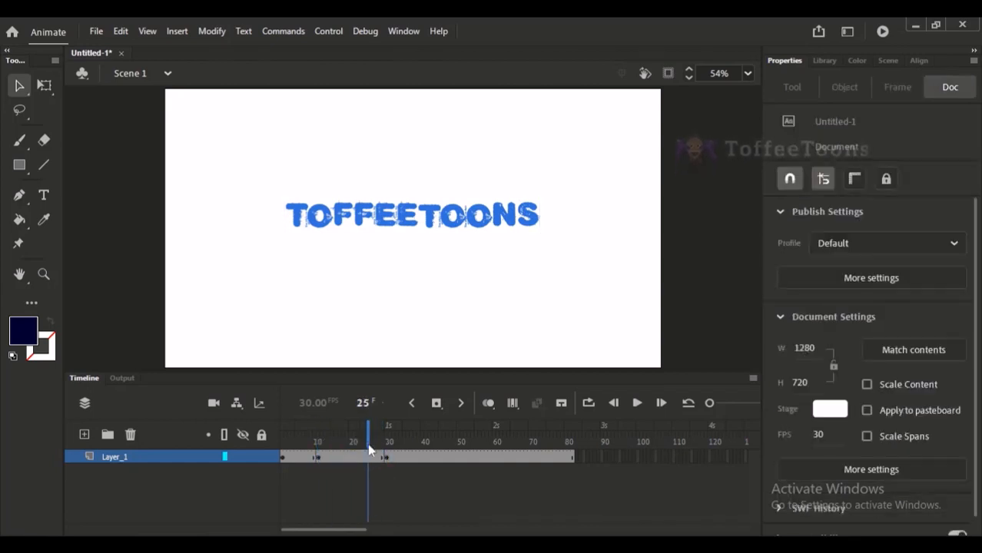
# Break apart the Toffeetoons text at the frame 11 keyframe into individual letters.
pyautogui.click(317, 458)
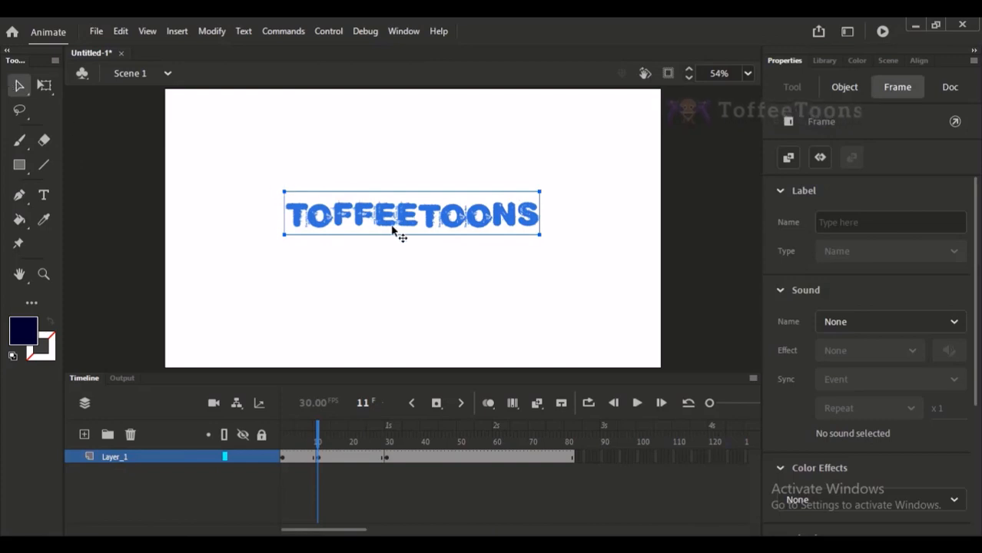
pyautogui.hotkey('ctrl', 'b')
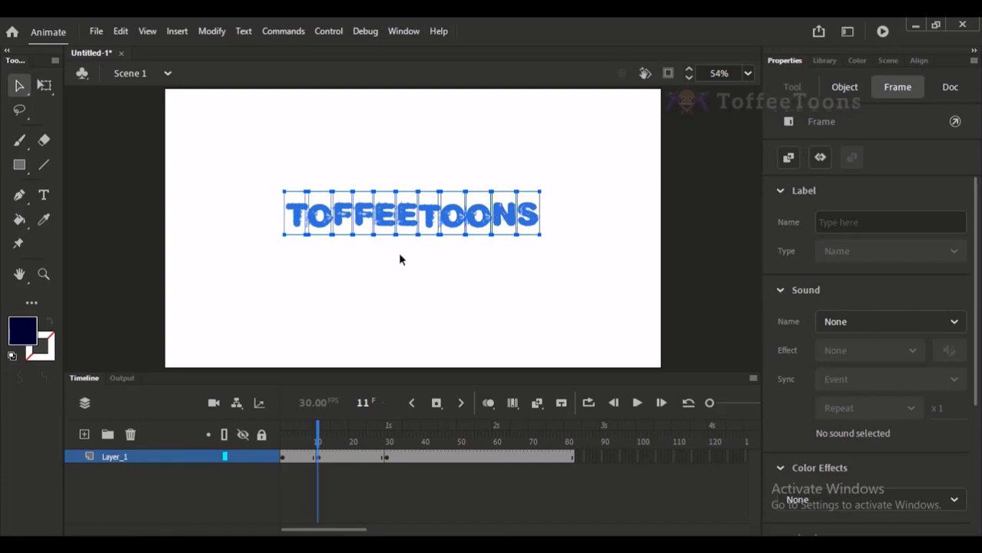
# Break apart the Toffeetoons letters at frame 11 into shapes and check individual letters up close.
pyautogui.hotkey('ctrl', 'b')
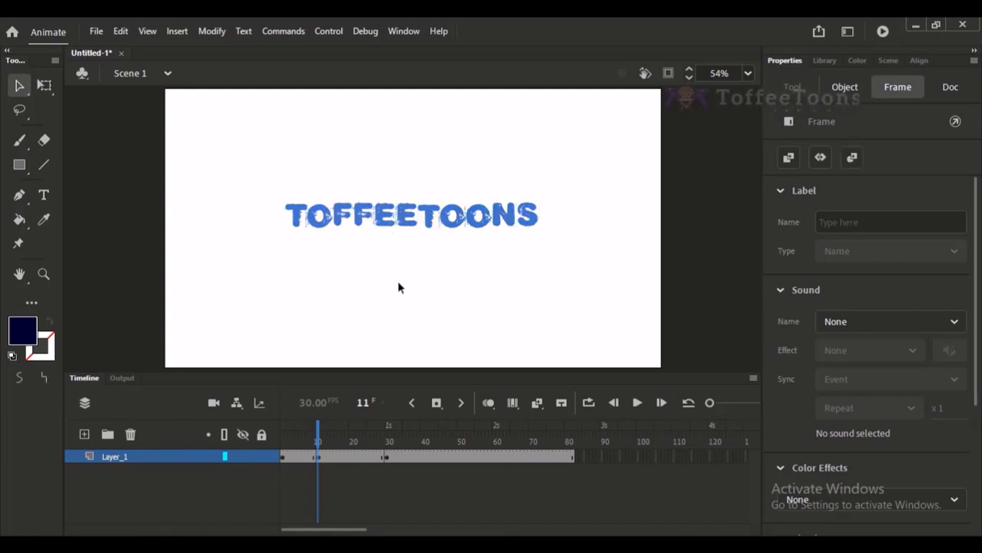
pyautogui.click(398, 288)
pyautogui.scroll(5, 400, 184)
pyautogui.click(399, 275)
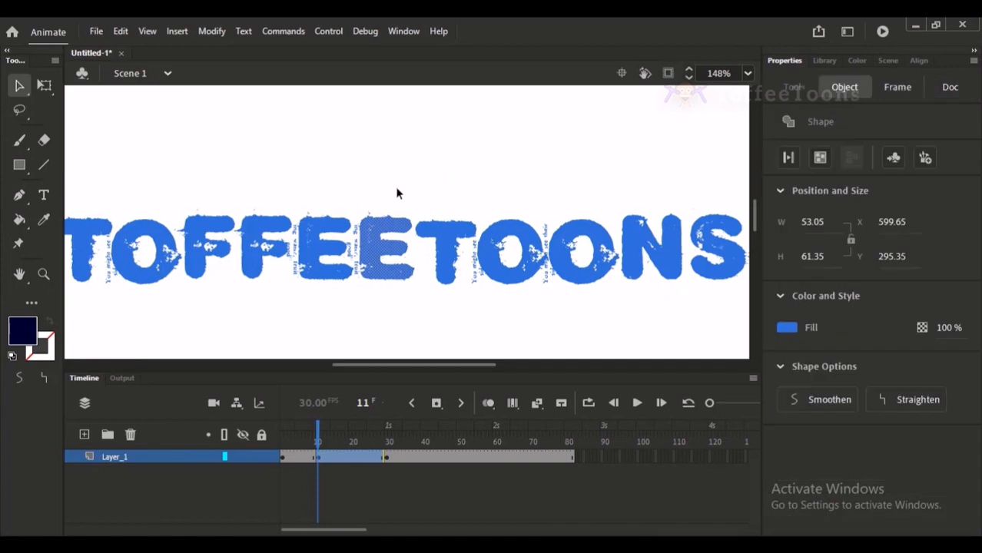
pyautogui.click(397, 194)
pyautogui.click(443, 230)
pyautogui.click(373, 246)
pyautogui.click(343, 248)
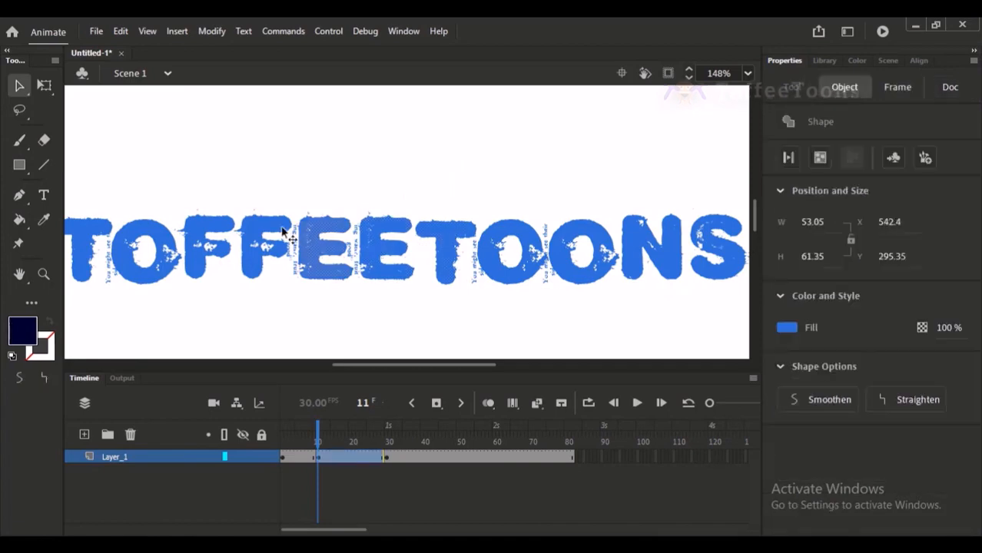
pyautogui.click(283, 232)
pyautogui.scroll(-5, 335, 280)
pyautogui.click(334, 267)
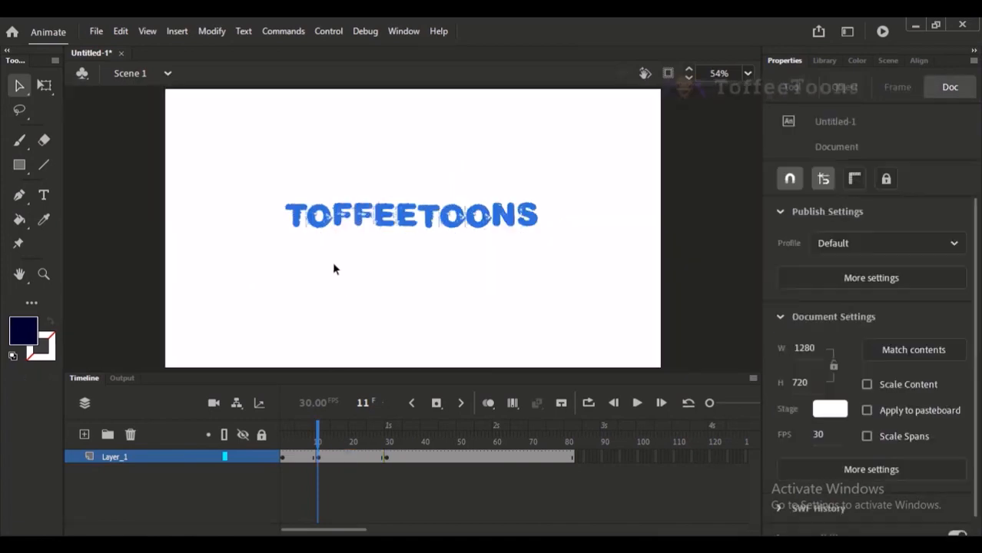
pyautogui.moveTo(247, 178); pyautogui.dragTo(704, 291)
# Break apart the ACADEMY text at the frame 30 keyframe all the way into shapes.
pyautogui.click(385, 459)
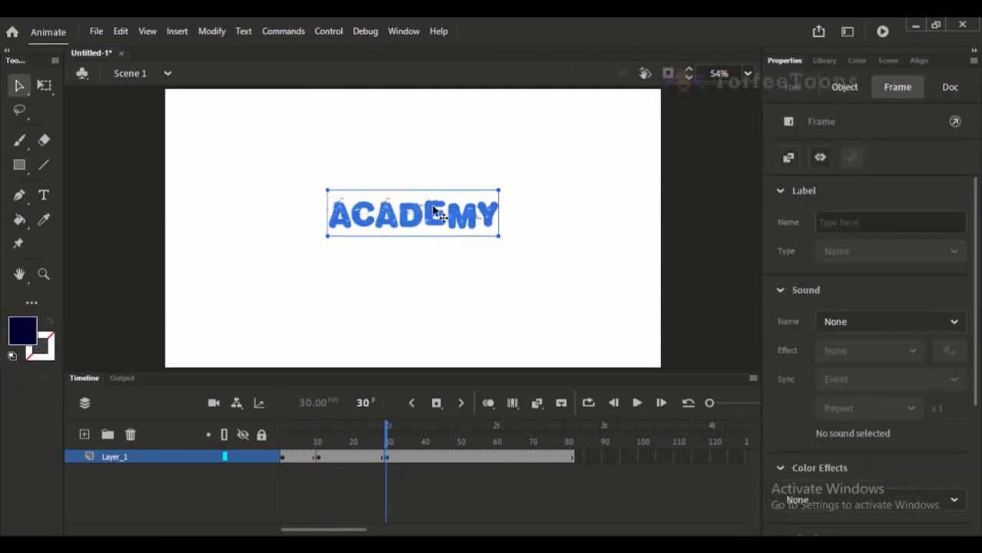
pyautogui.hotkey('ctrl', 'b')
pyautogui.hotkey('ctrl', 'b')
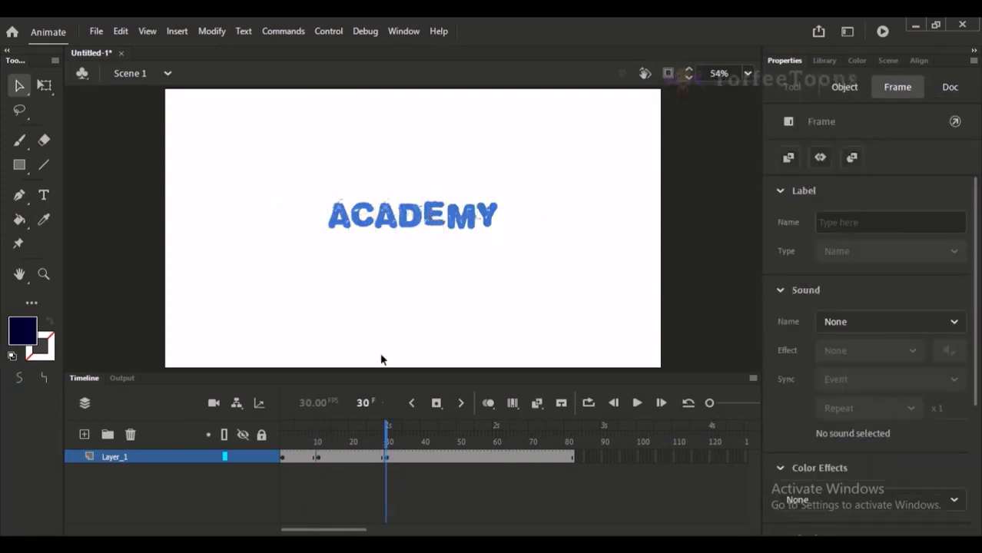
# Create a shape tween on Layer_1 between the keyframes at frames 11 and 30.
pyautogui.click(306, 439)
pyautogui.click(286, 458)
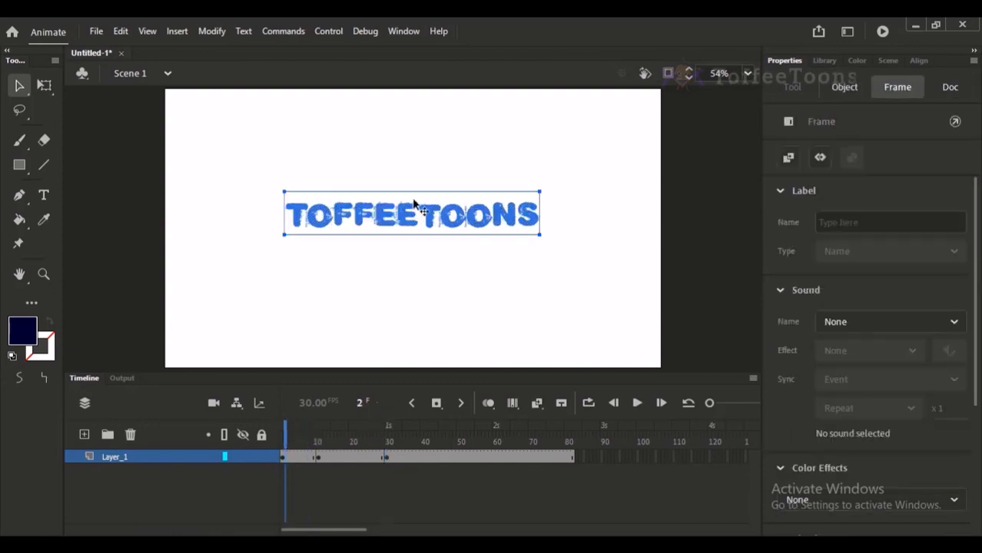
pyautogui.click(321, 440)
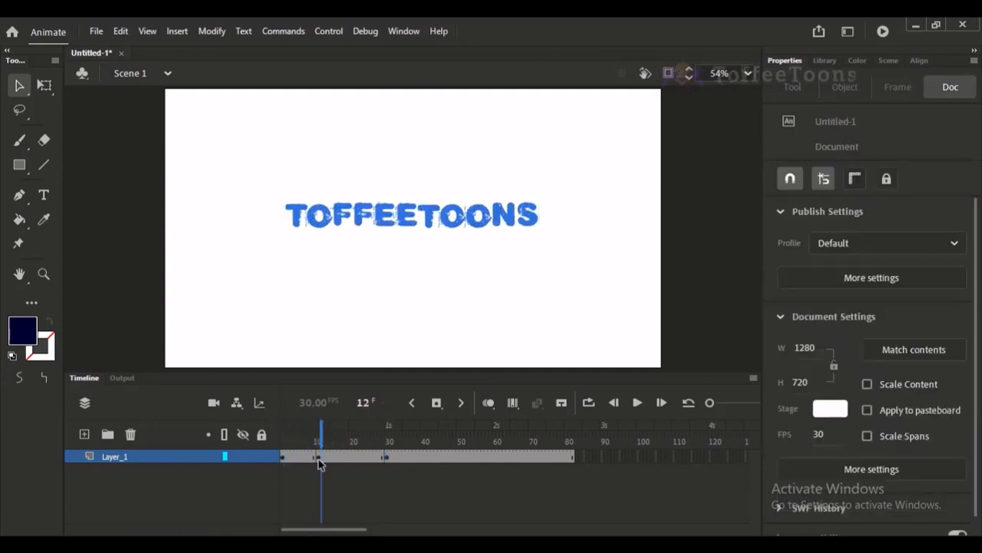
pyautogui.moveTo(319, 461); pyautogui.dragTo(388, 457)
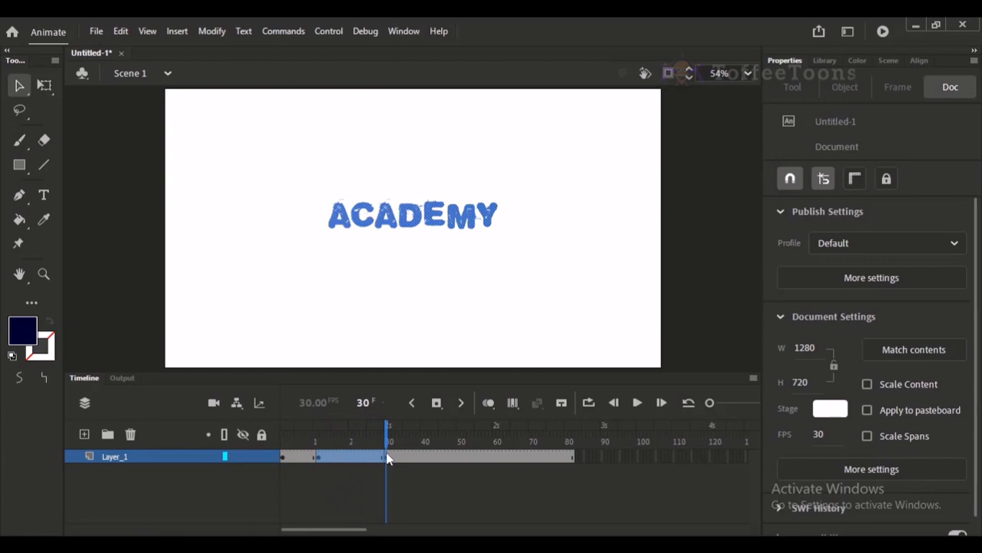
pyautogui.click(357, 458)
pyautogui.click(357, 497)
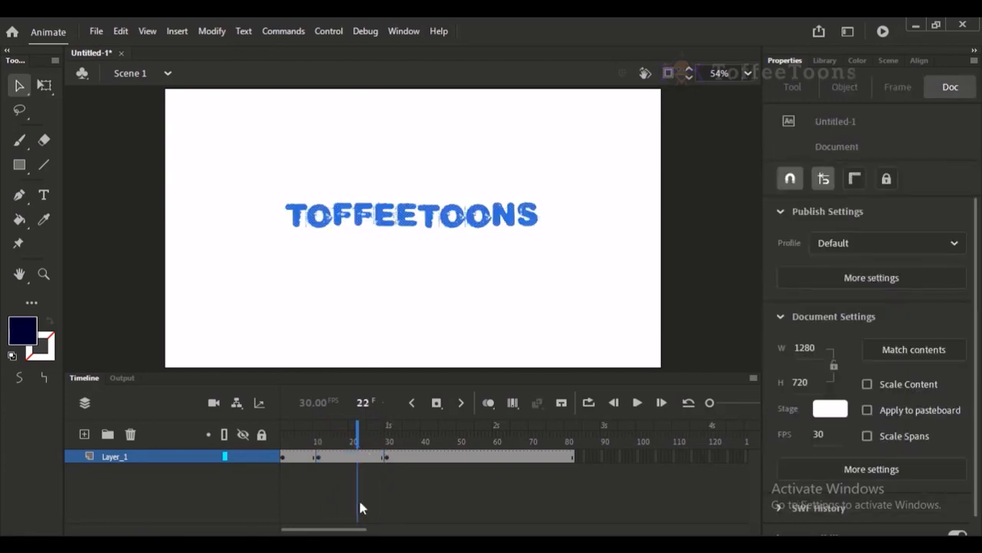
pyautogui.click(319, 458)
pyautogui.click(384, 459)
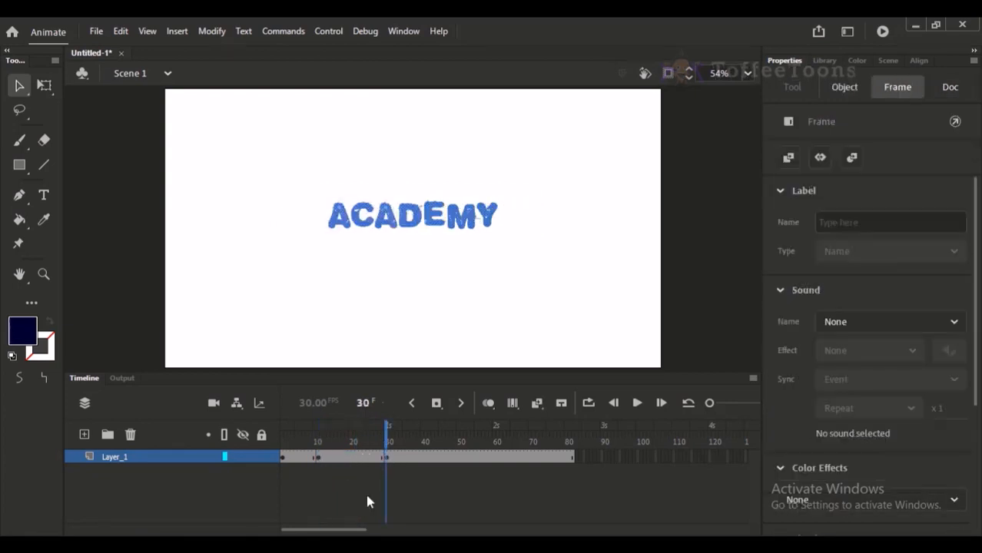
pyautogui.click(352, 499)
pyautogui.click(353, 458)
pyautogui.rightClick(354, 459)
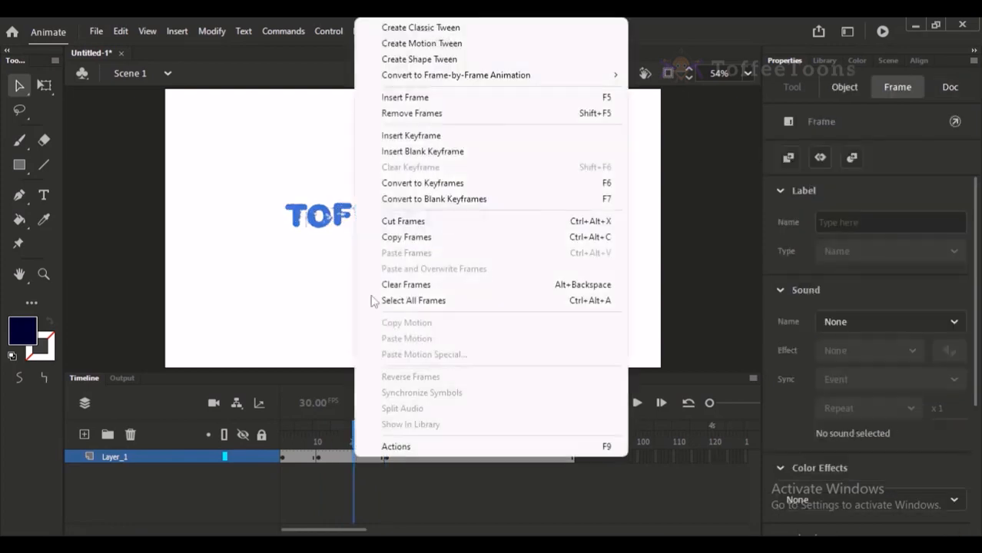
pyautogui.click(449, 60)
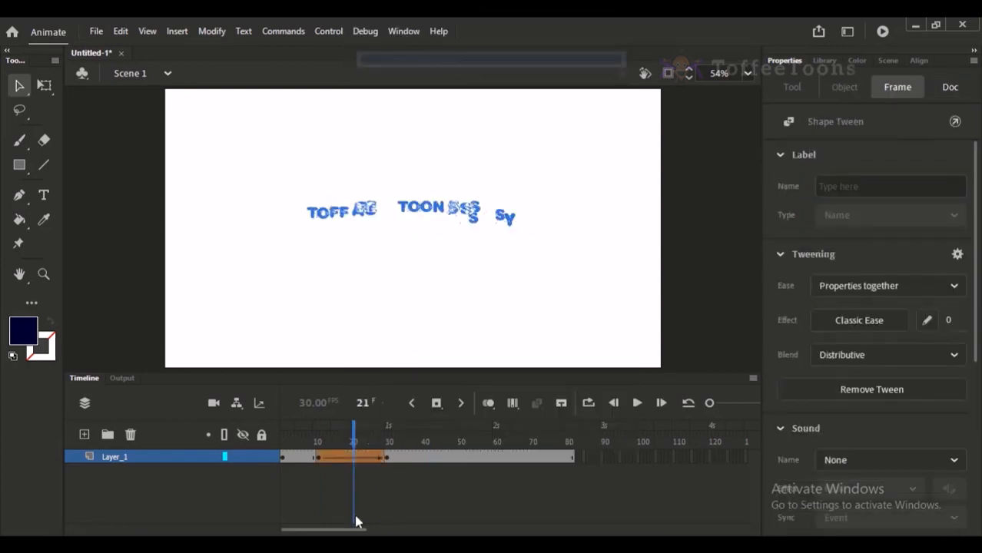
# Play and scrub the shape tween between frames 11 and 30 to examine how the letters morph.
pyautogui.click(316, 441)
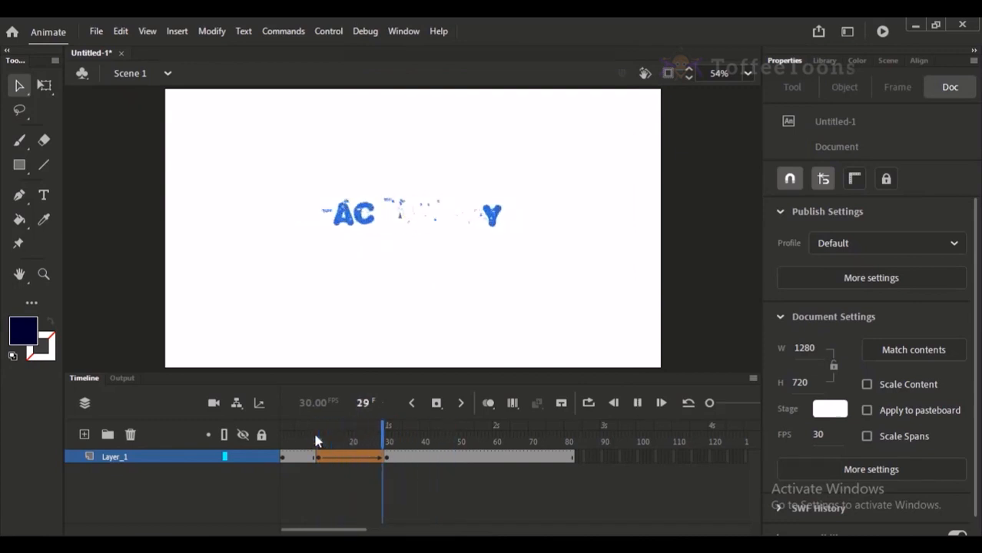
pyautogui.click(349, 441)
pyautogui.moveTo(349, 441); pyautogui.dragTo(384, 444)
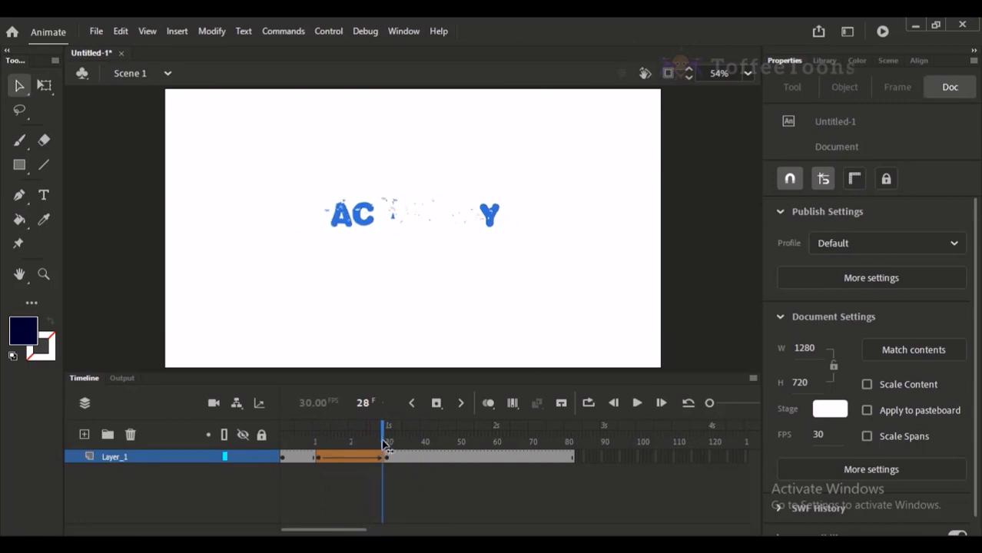
pyautogui.press('Return')
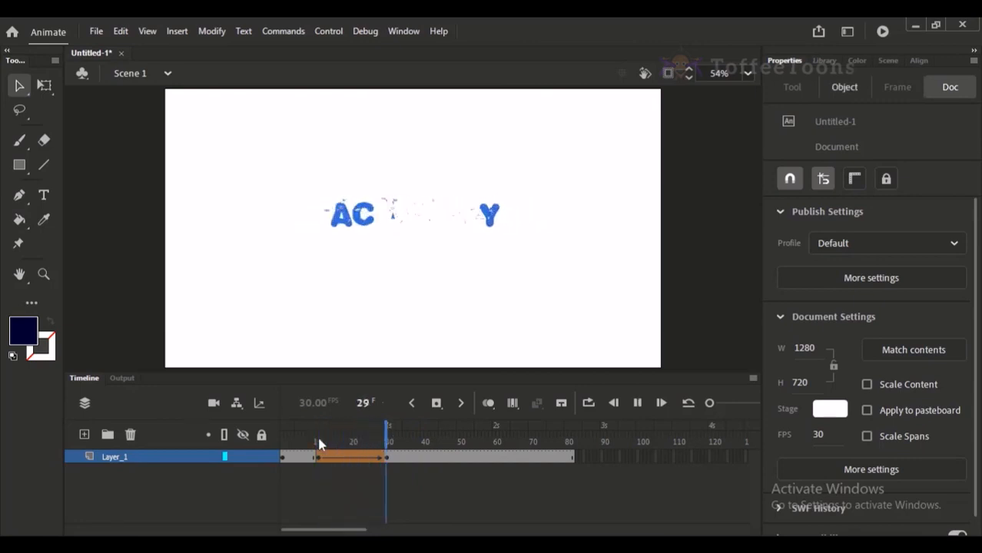
pyautogui.click(348, 444)
pyautogui.moveTo(348, 444); pyautogui.dragTo(315, 442)
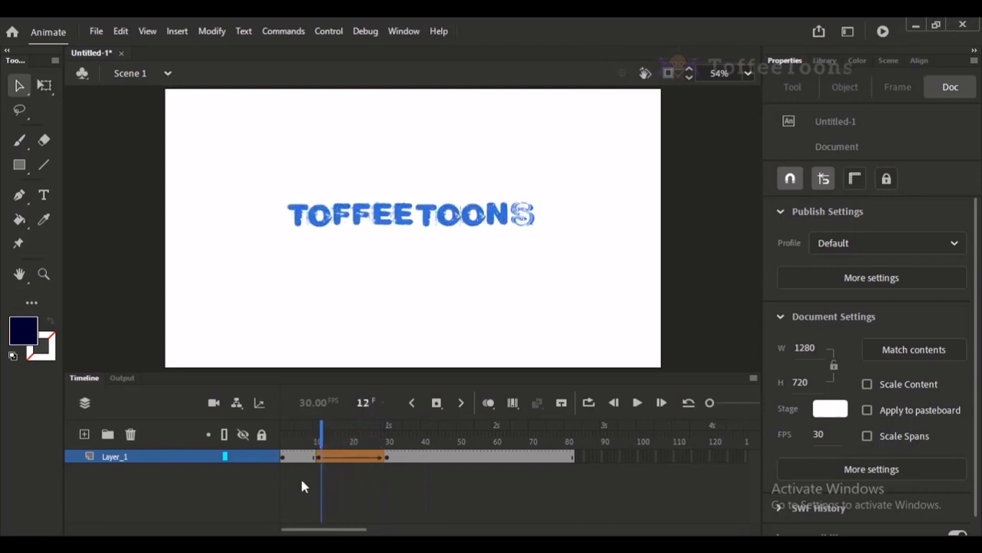
# Examine the rough letter edges of Toffeetoons up close at frame 9, then fit the stage back in view.
pyautogui.click(311, 434)
pyautogui.keyDown('ctrl'); pyautogui.moveTo(388, 193); pyautogui.dragTo(410, 214); pyautogui.keyUp('ctrl')
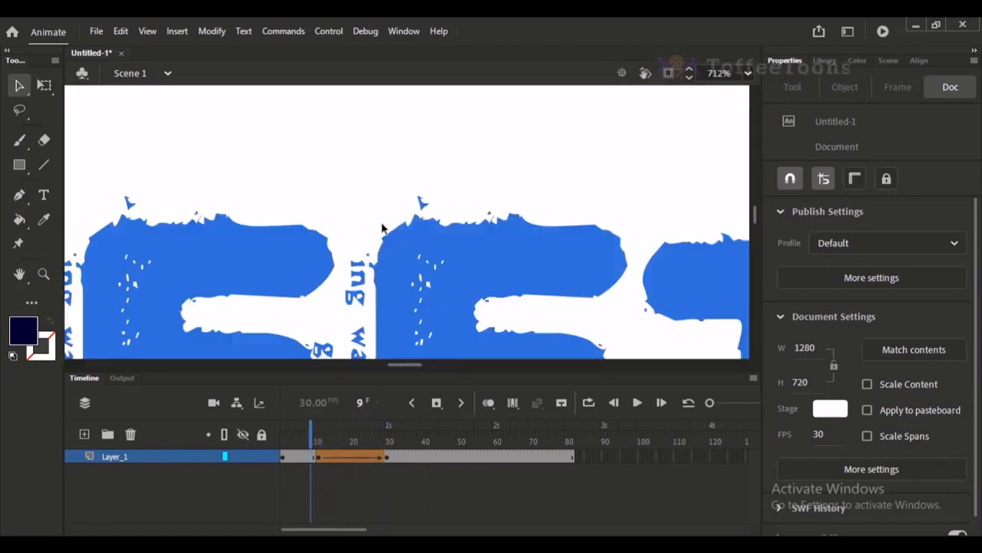
pyautogui.moveTo(377, 283); pyautogui.dragTo(395, 101)
pyautogui.moveTo(467, 145); pyautogui.dragTo(432, 154)
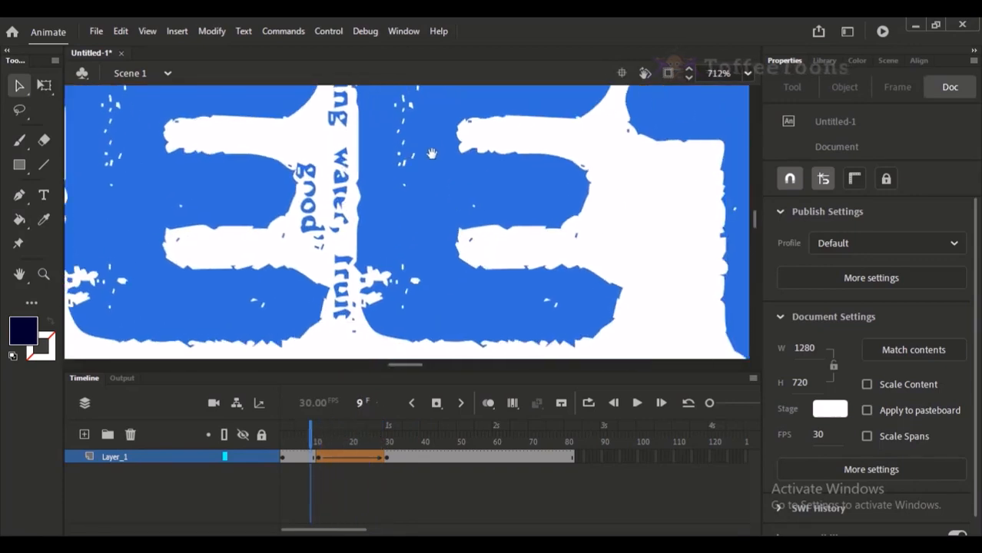
pyautogui.moveTo(486, 205); pyautogui.dragTo(413, 297)
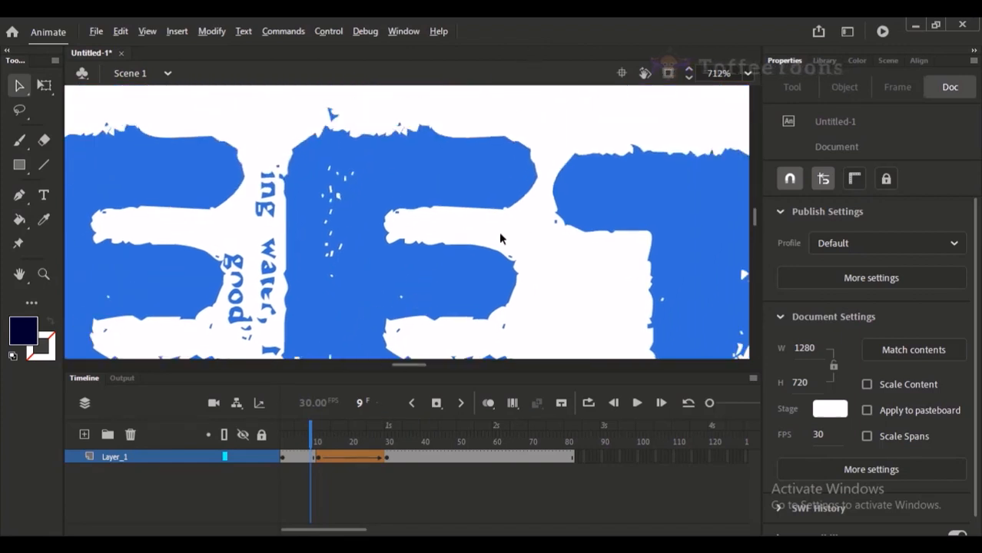
pyautogui.scroll(-4, 499, 233)
pyautogui.hotkey('ctrl', '2')
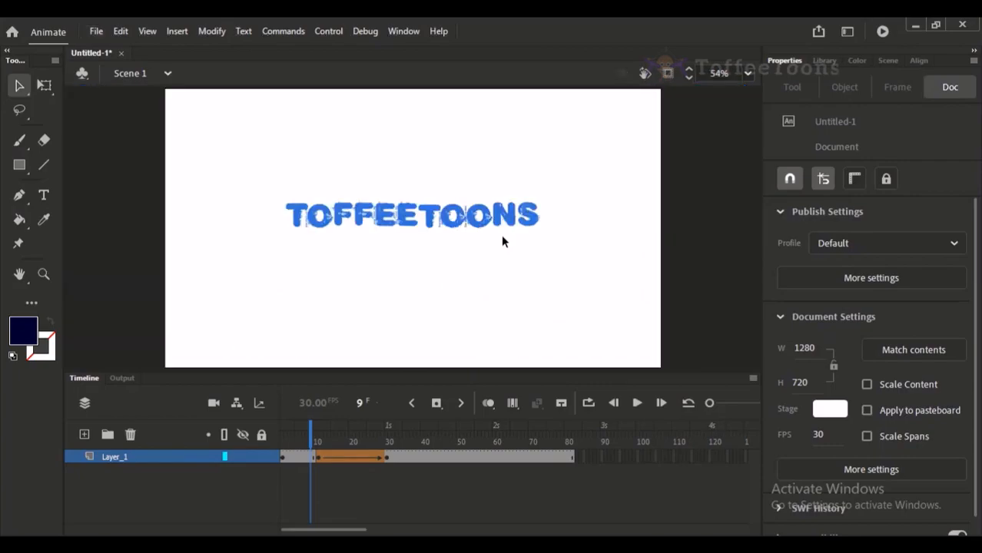
pyautogui.hotkey('ctrl', 's')
pyautogui.press('Escape')
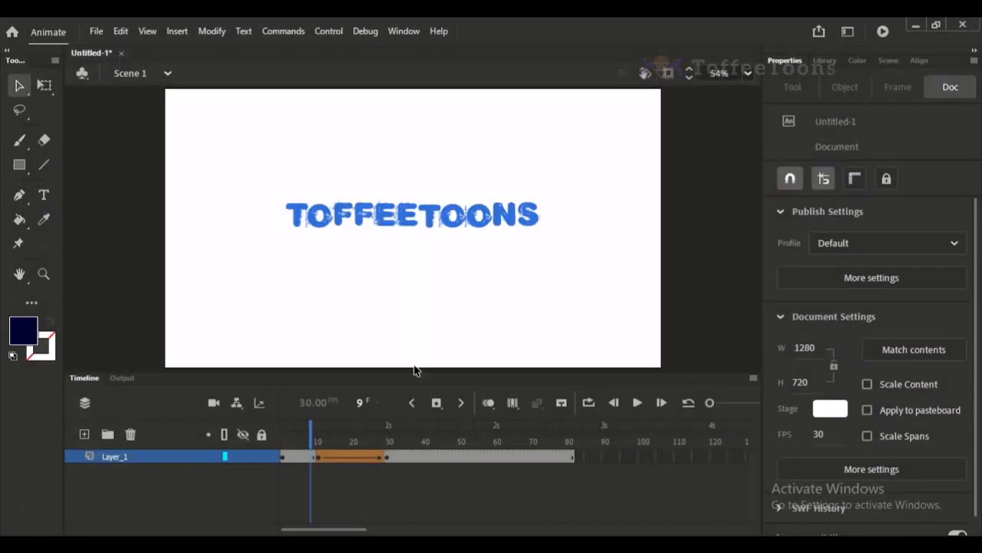
# Replay the text morph from frame 10 and step through it to the ACADEMY shapes at frame 31.
pyautogui.click(315, 447)
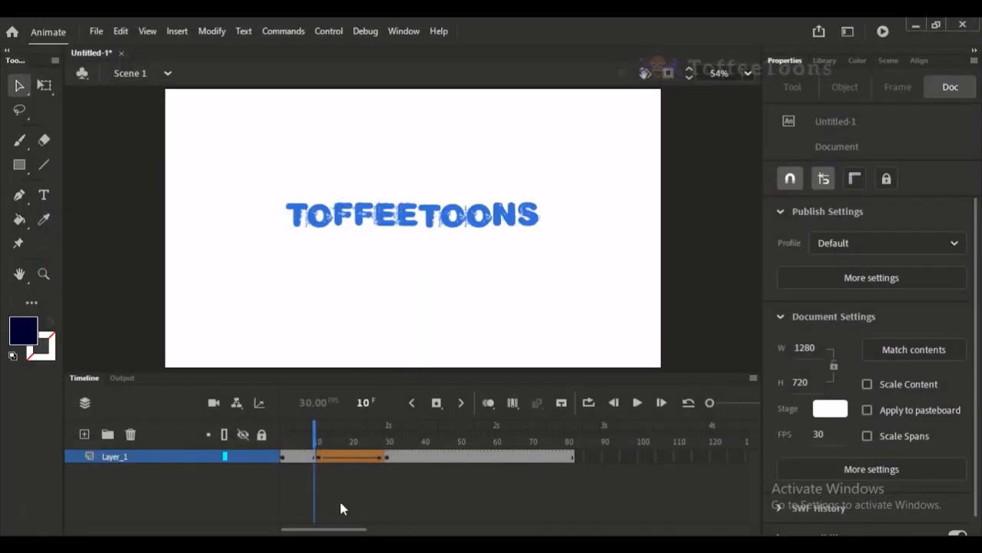
pyautogui.press('Return')
pyautogui.click(321, 444)
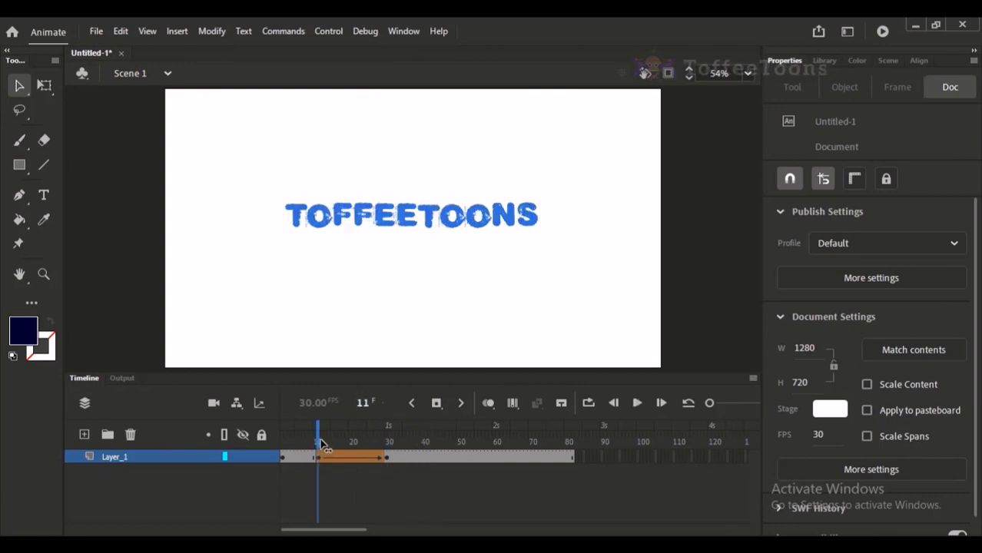
pyautogui.moveTo(321, 444); pyautogui.dragTo(390, 458)
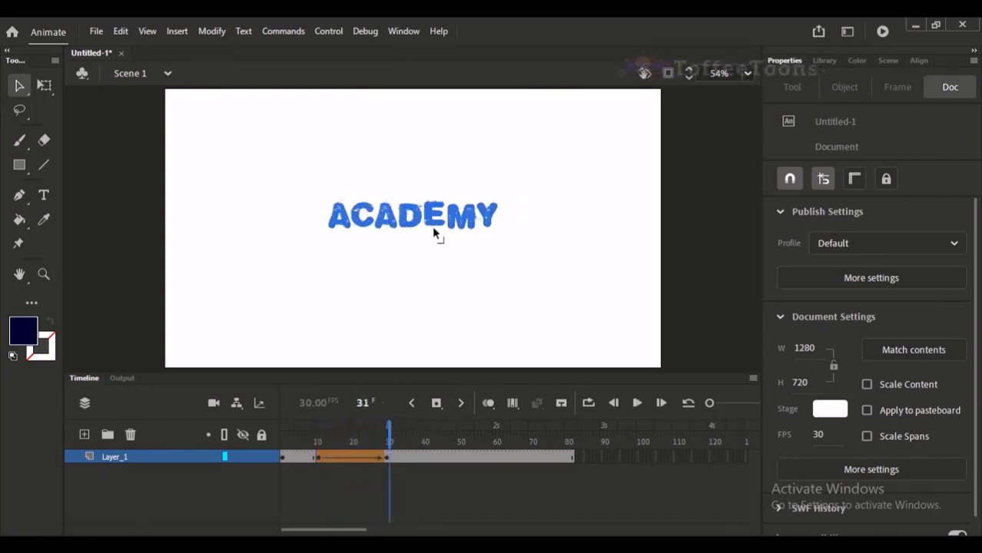
pyautogui.click(402, 223)
pyautogui.click(401, 338)
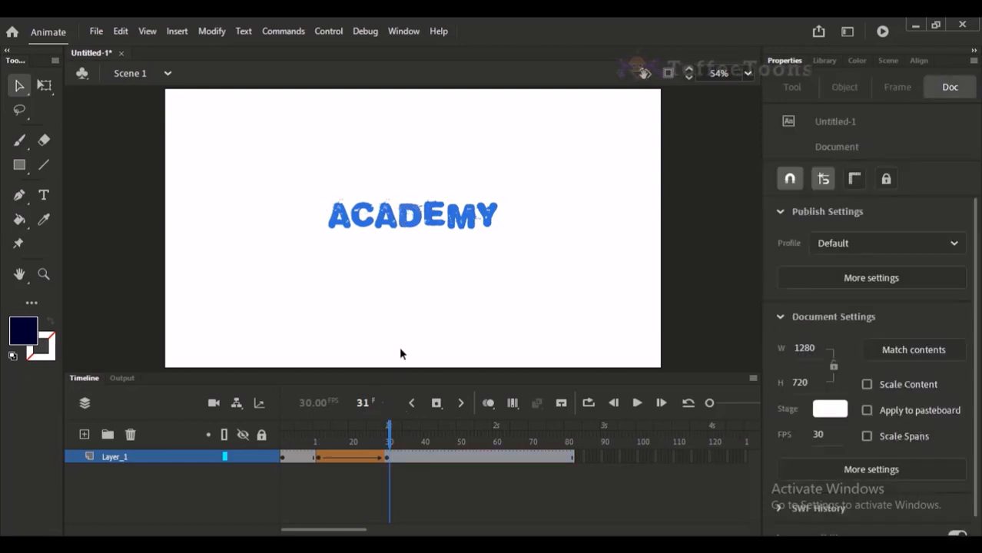
# Scrub back and forth through the shape-tweened frames to review the in-between letter shapes.
pyautogui.click(383, 441)
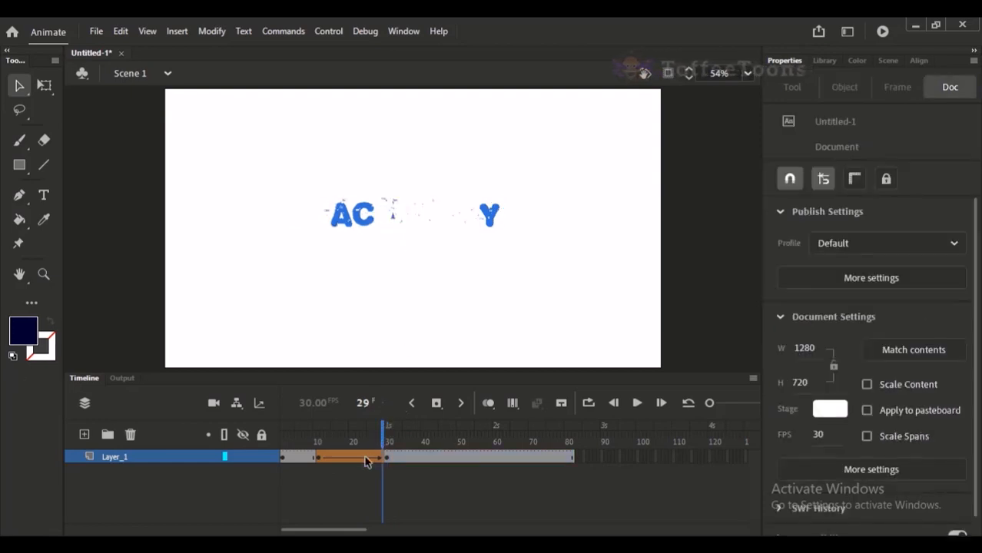
pyautogui.moveTo(332, 444); pyautogui.dragTo(403, 443)
pyautogui.click(399, 454)
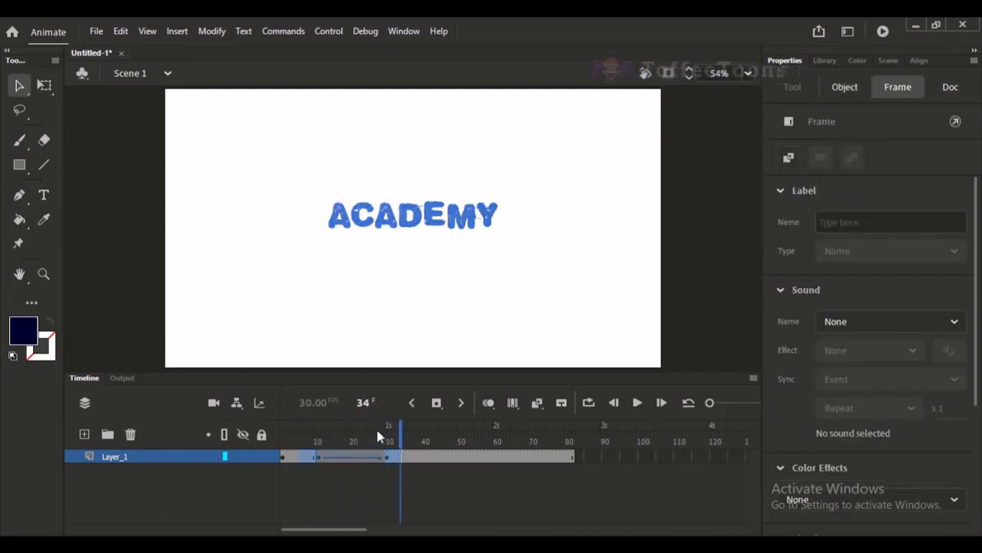
pyautogui.click(376, 433)
pyautogui.moveTo(338, 459)
pyautogui.mouseDown()
pyautogui.moveTo(376, 459)
pyautogui.moveTo(354, 465)
pyautogui.mouseUp()
pyautogui.click(333, 470)
pyautogui.click(357, 480)
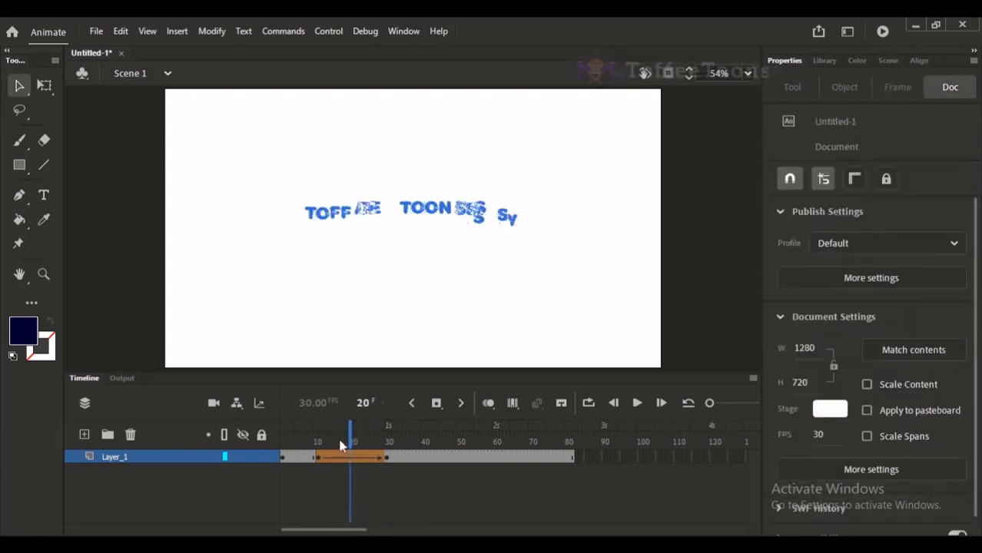
# Try a classic tween on the ACADEMY frames following frame 30, and undo it.
pyautogui.rightClick(451, 458)
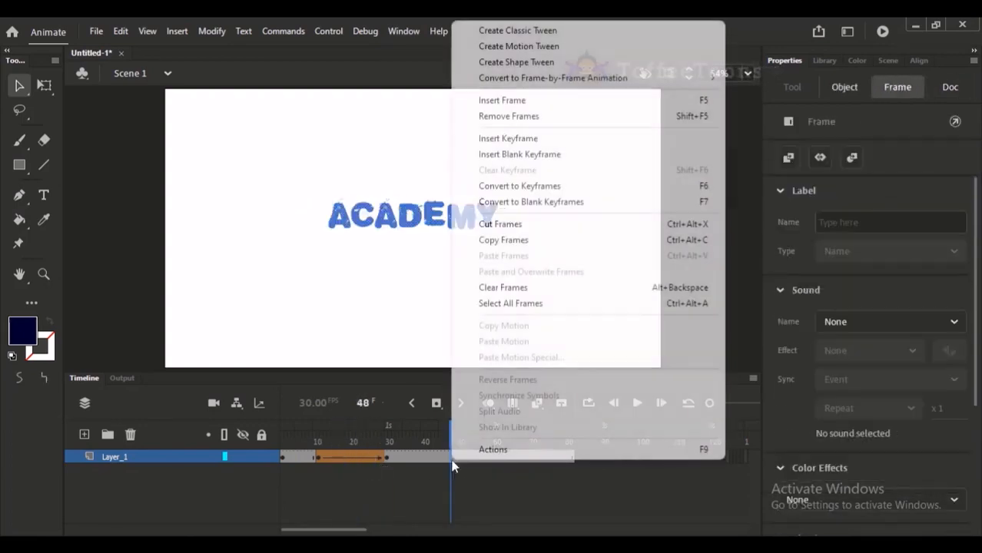
pyautogui.click(561, 36)
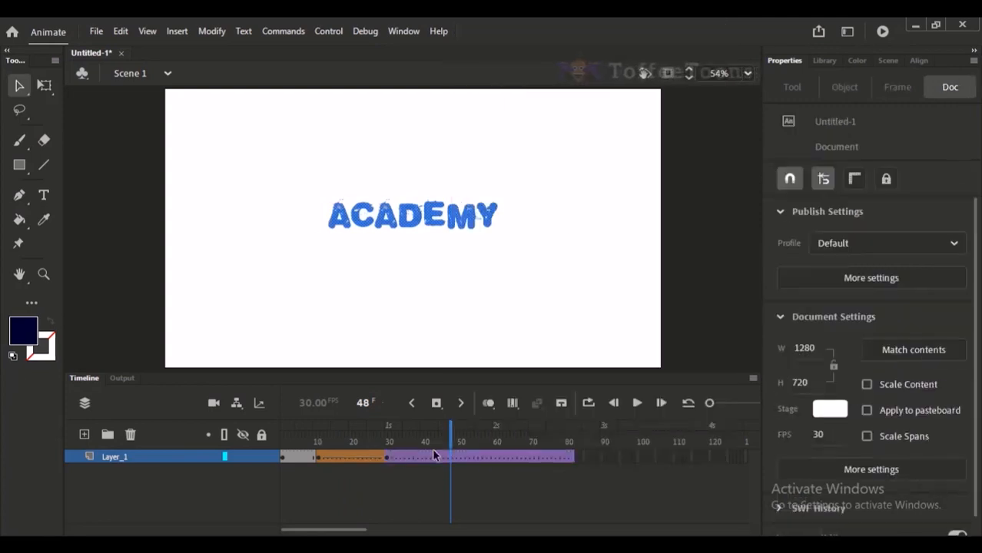
pyautogui.click(342, 464)
pyautogui.click(342, 461)
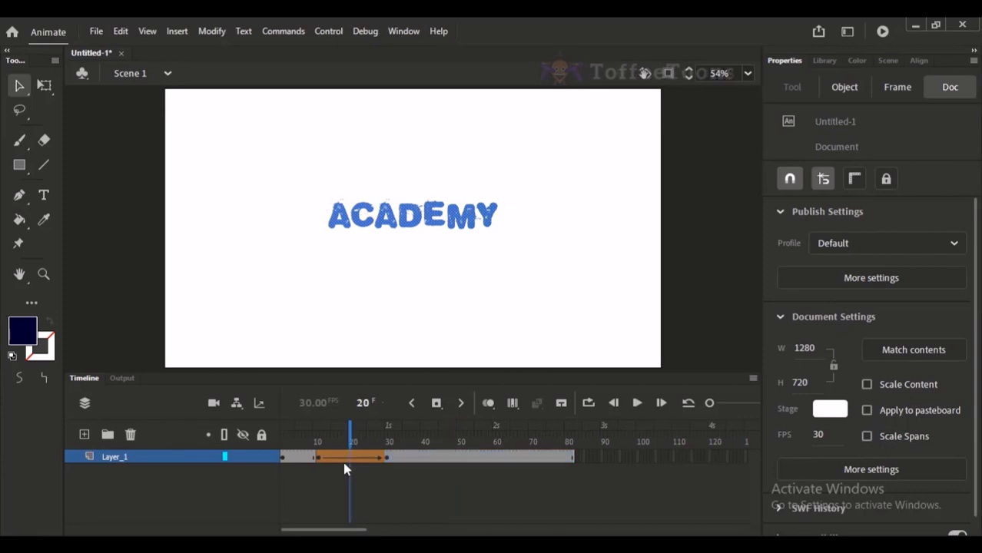
# Clear the keyframes at frames 11 and 30 and delete the Toffeetoons text at frame 1.
pyautogui.moveTo(309, 458); pyautogui.dragTo(378, 434)
pyautogui.hotkey('shift', 'F6')
pyautogui.click(283, 441)
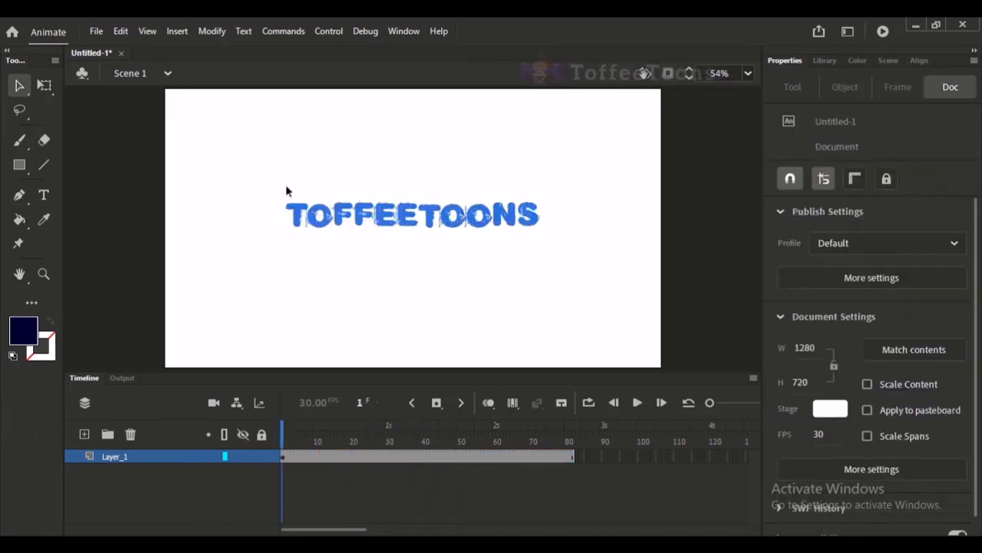
pyautogui.moveTo(290, 167); pyautogui.dragTo(736, 320)
pyautogui.press('Delete')
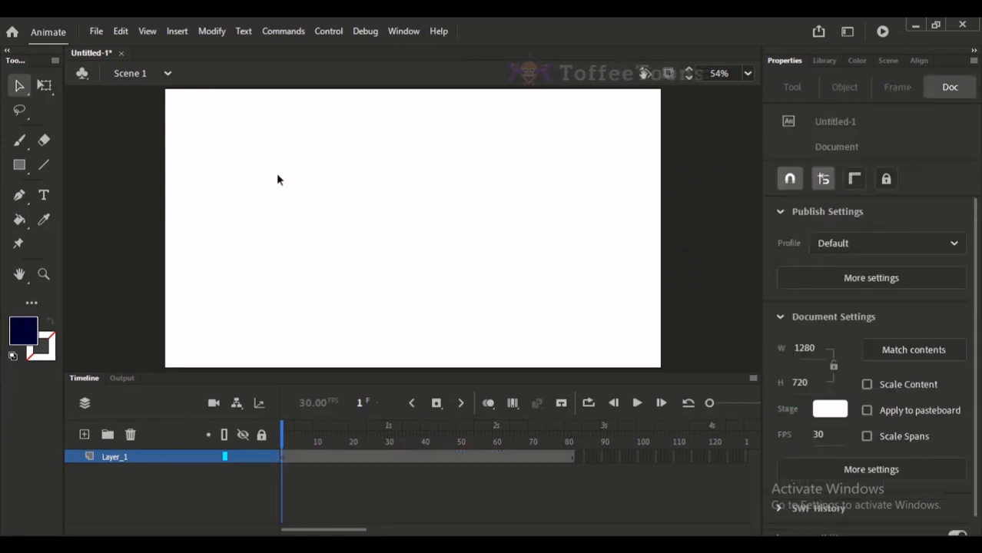
# Draw a dark navy circle about 263 px wide with the Oval tool and move it to the stage's centre.
pyautogui.click(23, 167)
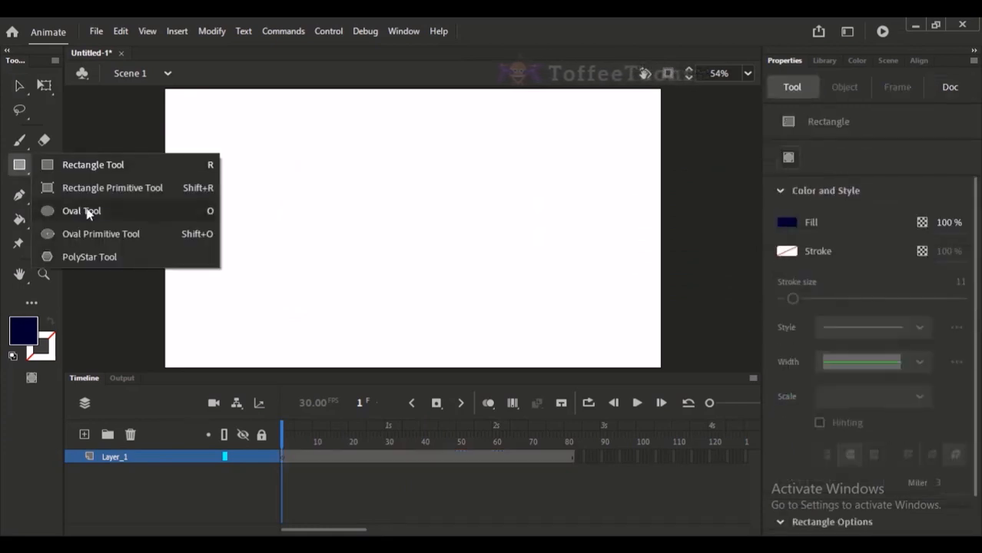
pyautogui.click(86, 211)
pyautogui.moveTo(278, 165); pyautogui.dragTo(384, 265)
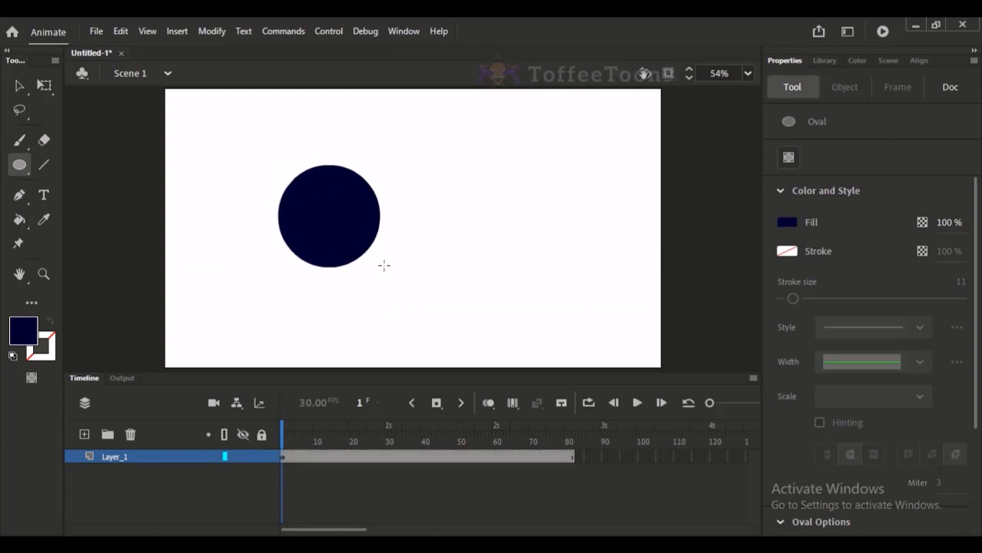
pyautogui.click(20, 85)
pyautogui.moveTo(252, 129)
pyautogui.mouseDown()
pyautogui.moveTo(346, 213)
pyautogui.moveTo(422, 302)
pyautogui.mouseUp()
pyautogui.moveTo(361, 242); pyautogui.dragTo(447, 245)
# Enlarge the circle to about 326 px in width and height, and shift it slightly upward on the stage.
pyautogui.press('q')
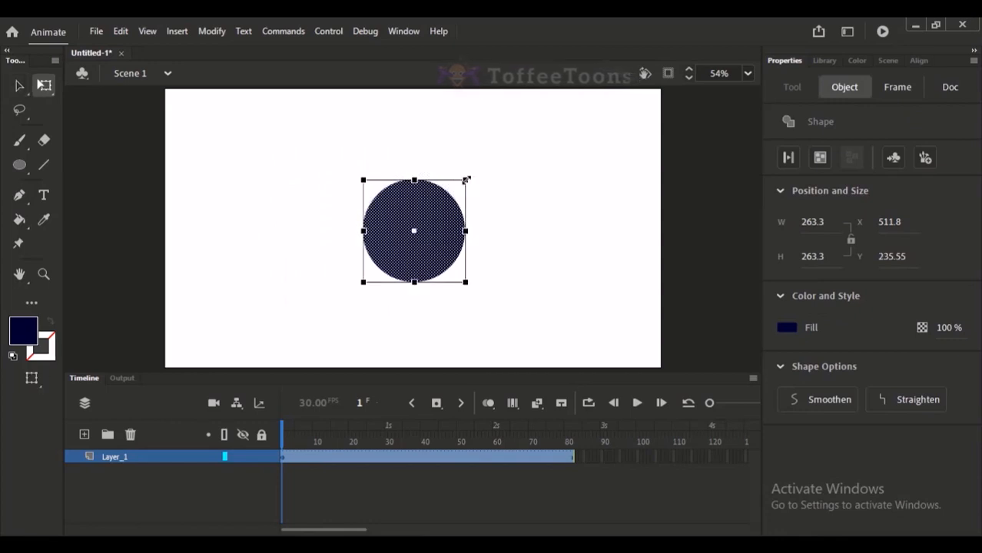
pyautogui.moveTo(471, 180); pyautogui.dragTo(489, 169)
pyautogui.click(502, 171)
pyautogui.click(446, 241)
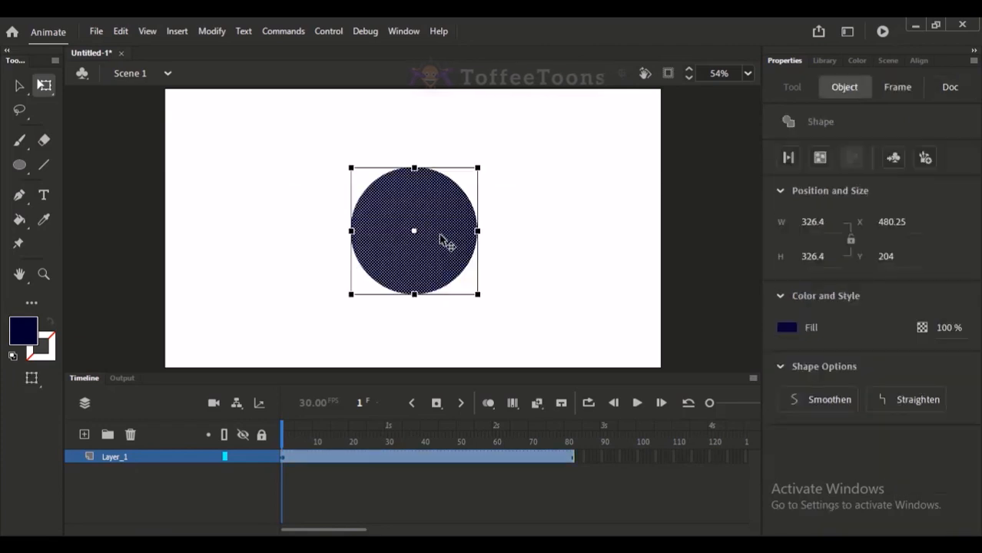
pyautogui.click(474, 215)
pyautogui.moveTo(467, 226); pyautogui.dragTo(468, 209)
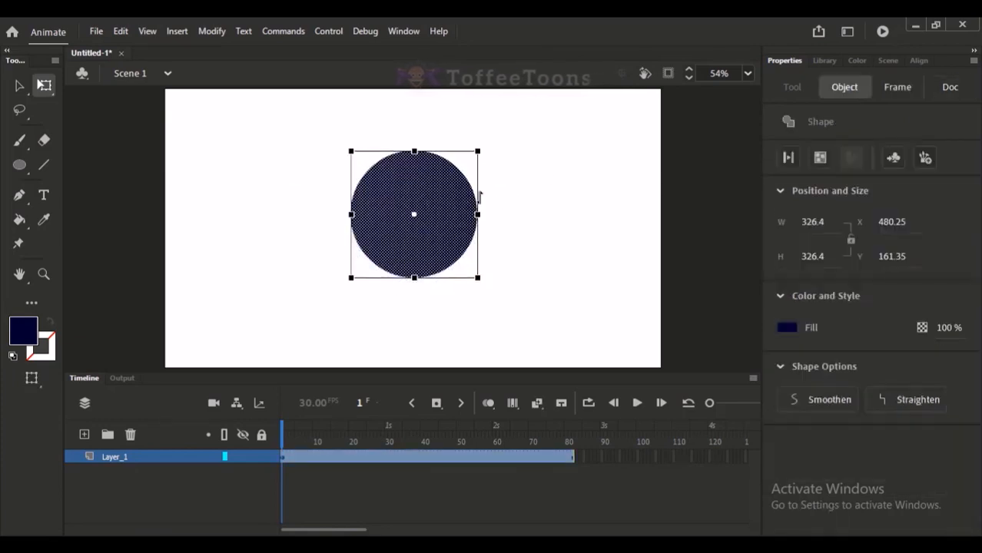
pyautogui.click(545, 169)
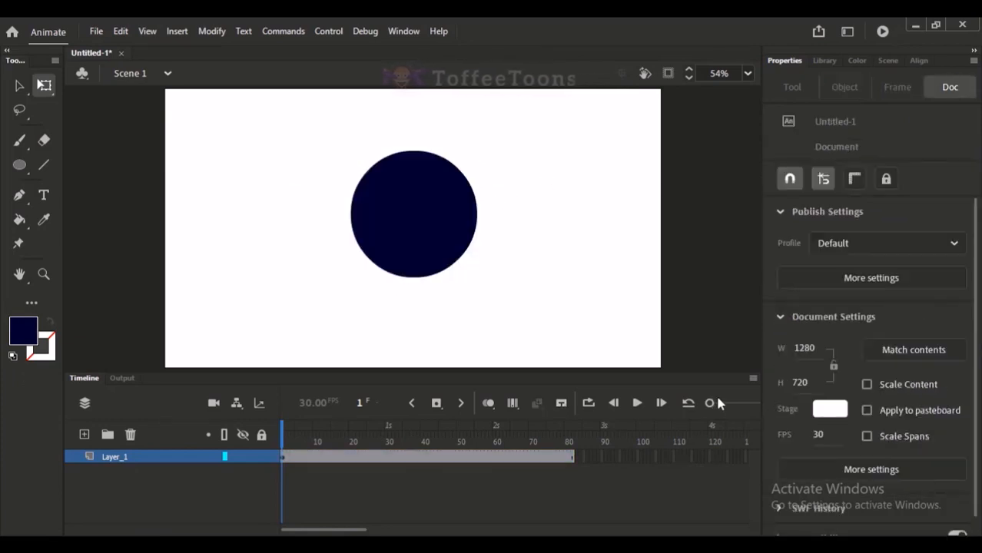
# Extend the circle's frames on Layer_1 to about frame 127.
pyautogui.moveTo(709, 402)
pyautogui.mouseDown()
pyautogui.moveTo(717, 404)
pyautogui.moveTo(706, 404)
pyautogui.mouseUp()
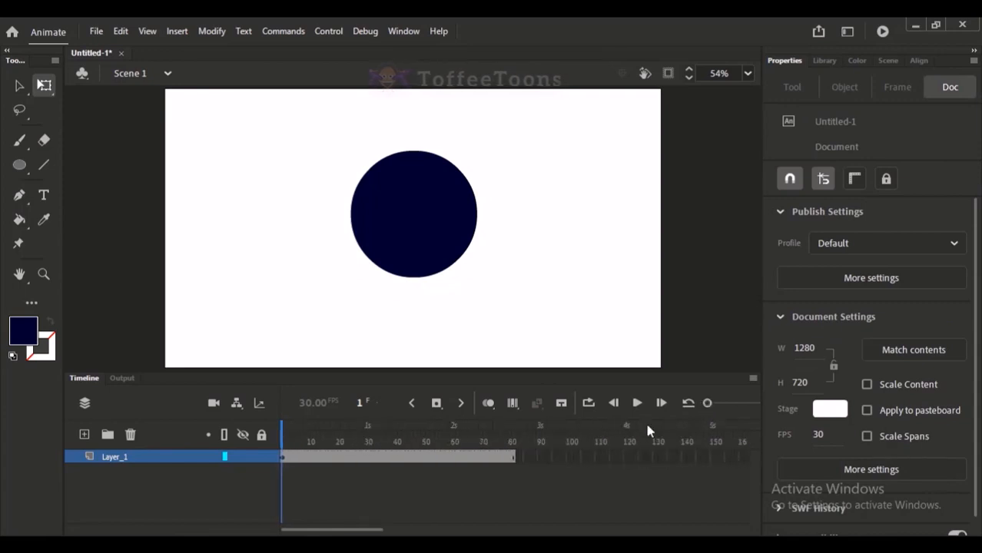
pyautogui.moveTo(525, 456); pyautogui.dragTo(146, 401)
pyautogui.press('F5')
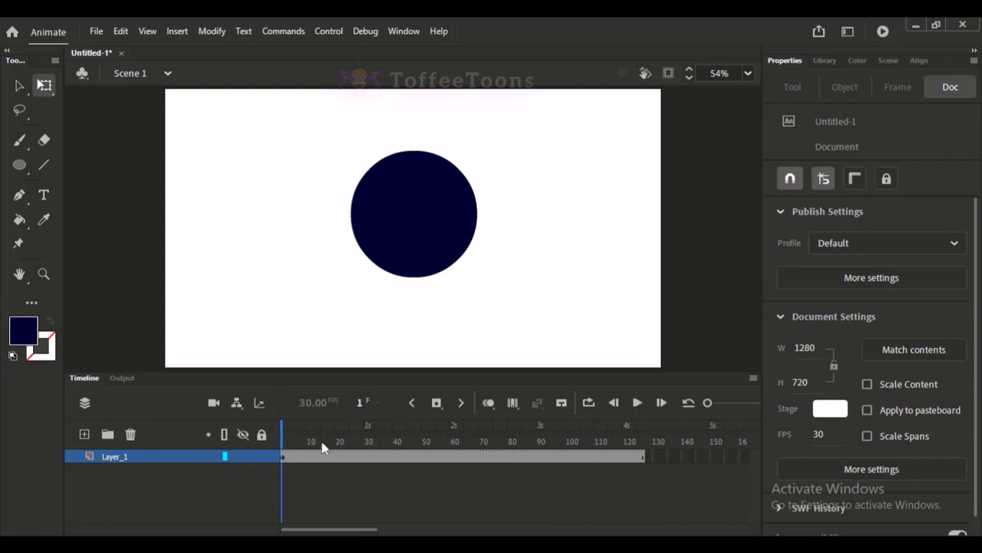
# Try a motion tween on the raw circle shape's frames, and undo it.
pyautogui.click(392, 457)
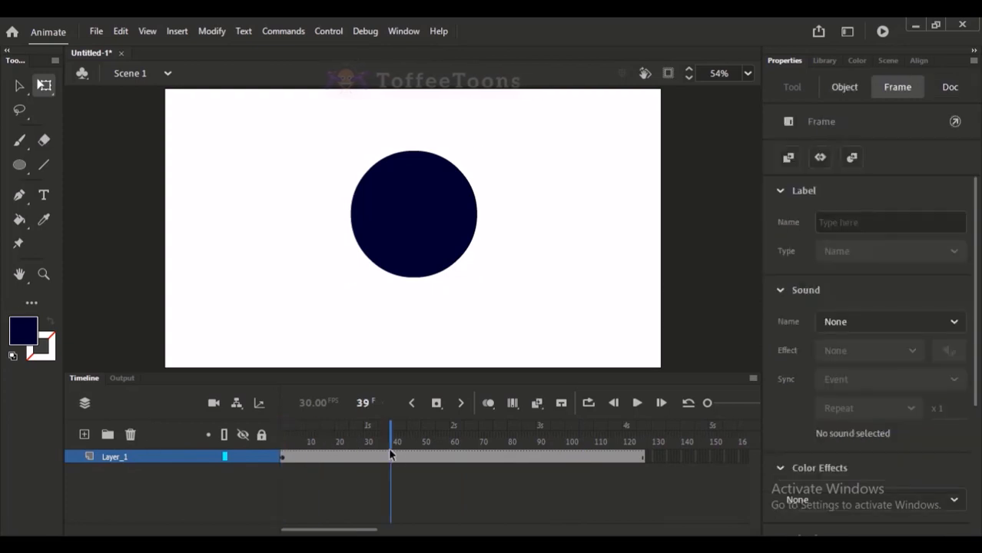
pyautogui.click(445, 457)
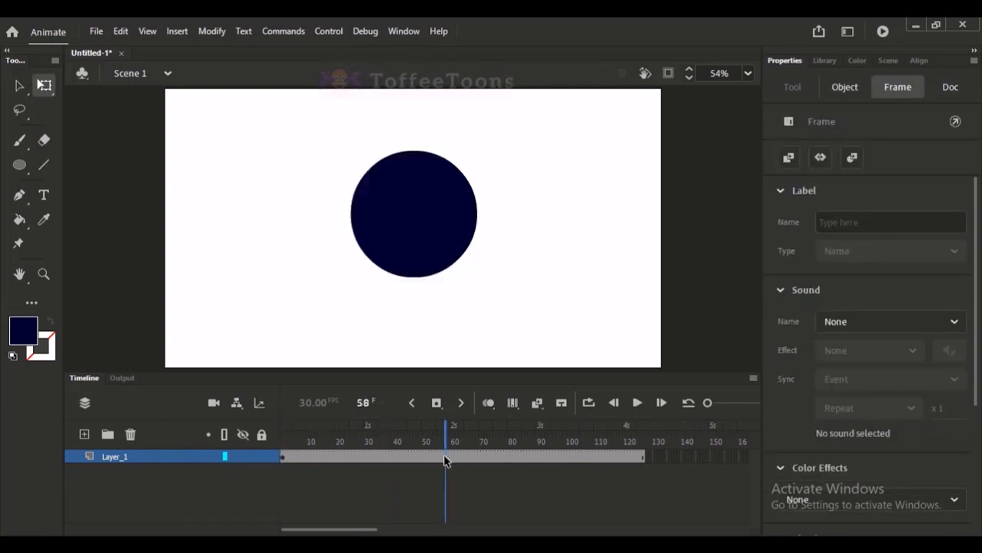
pyautogui.rightClick(344, 462)
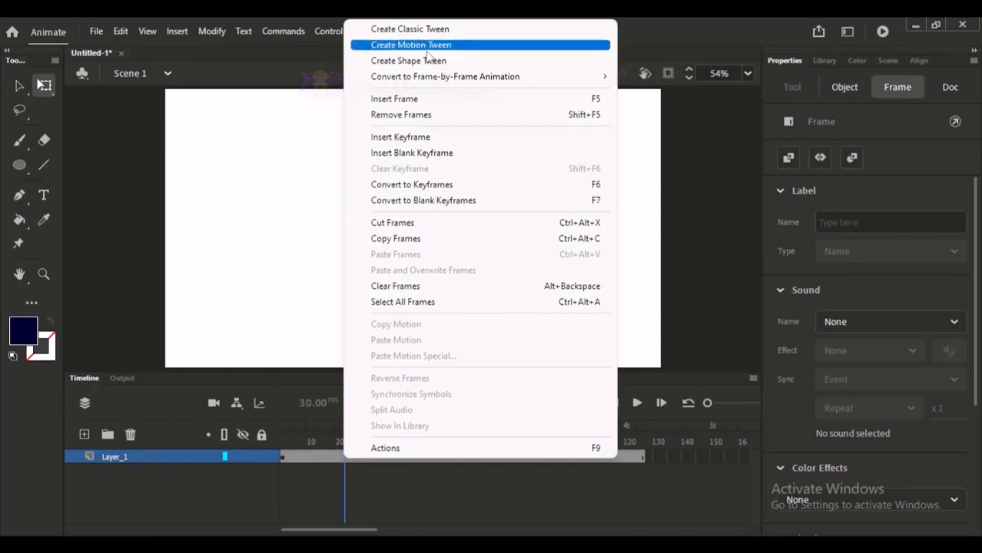
pyautogui.click(430, 45)
pyautogui.click(322, 458)
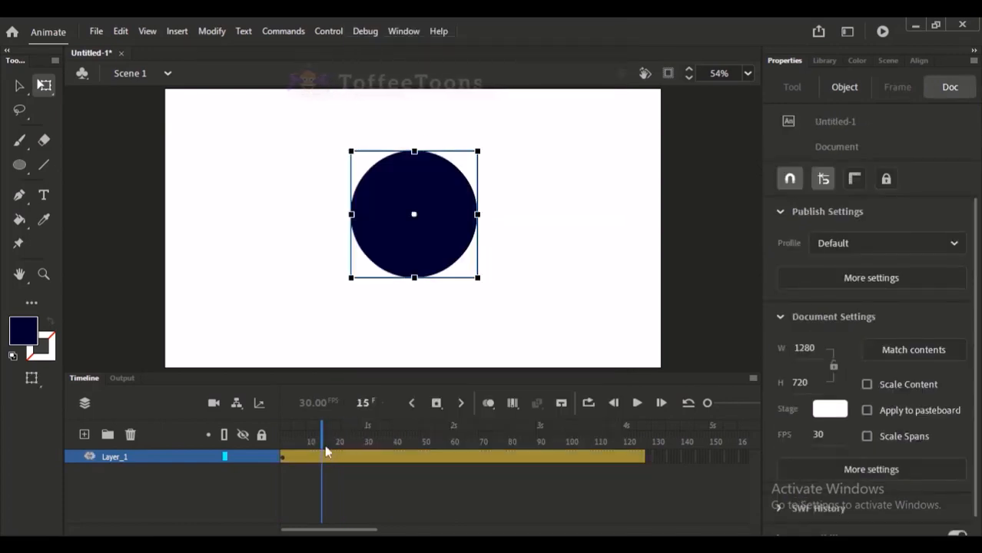
pyautogui.click(366, 459)
pyautogui.hotkey('ctrl', 'z')
pyautogui.hotkey('ctrl', 'z')
pyautogui.hotkey('ctrl', 'z')
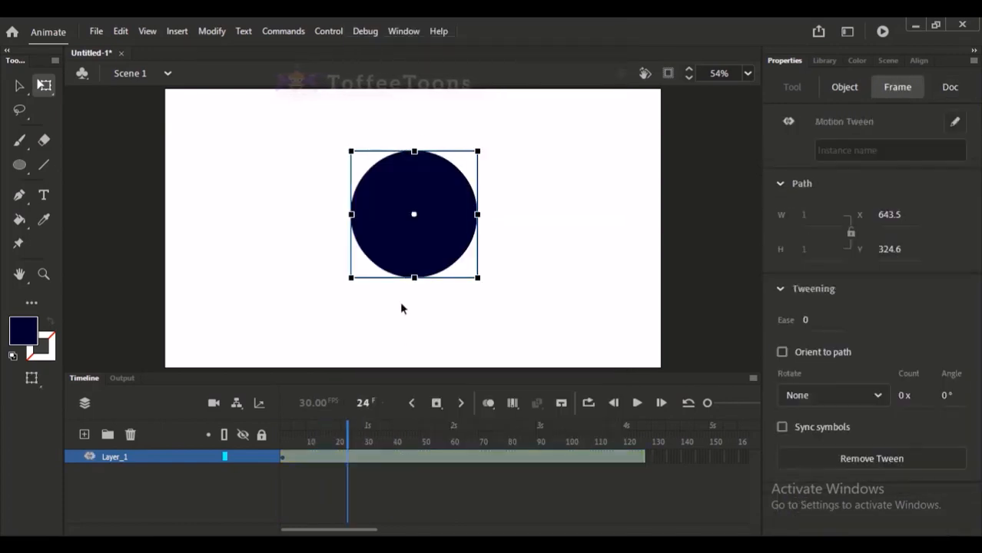
pyautogui.hotkey('ctrl', 'z')
pyautogui.hotkey('ctrl', 'z')
# Convert the circle to a Graphic symbol named Symbol 1.
pyautogui.click(644, 200)
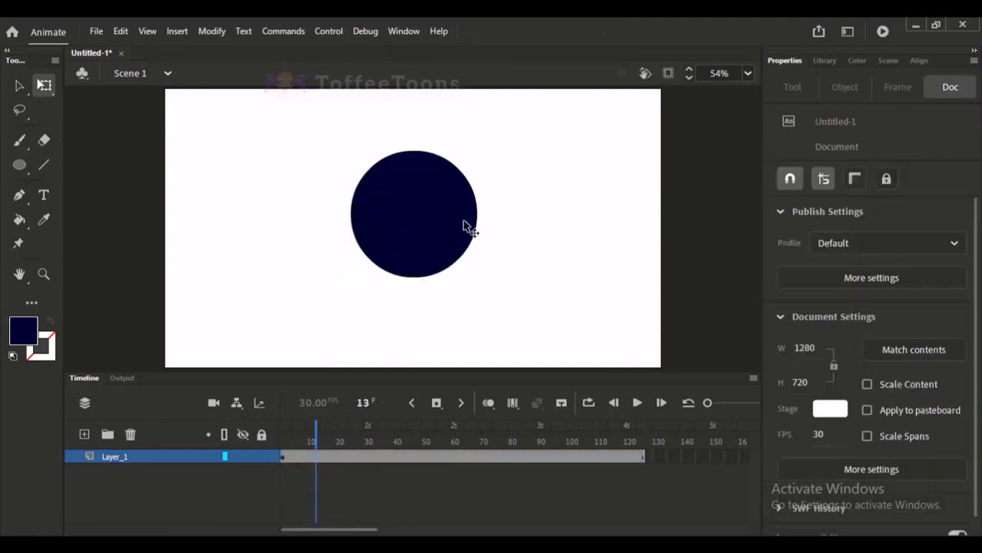
pyautogui.click(386, 240)
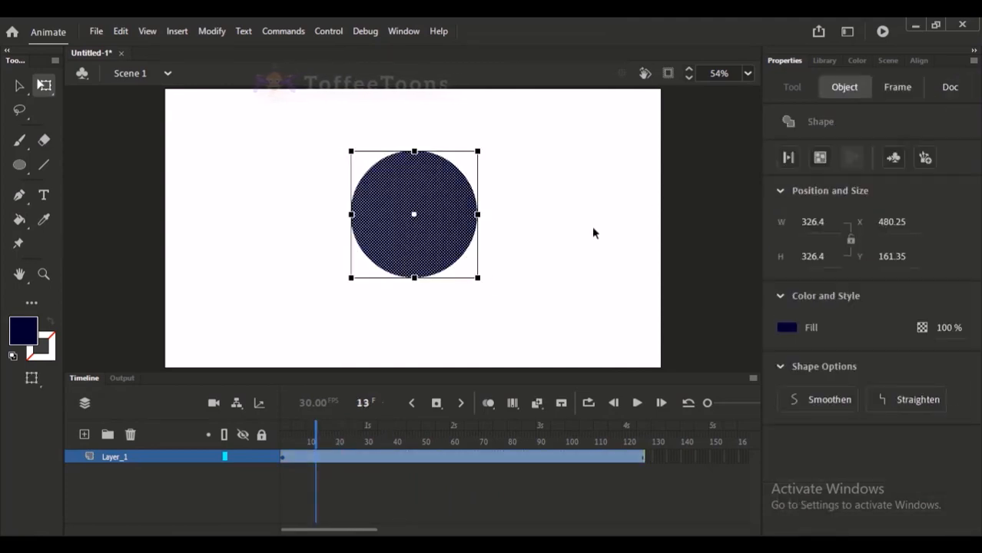
pyautogui.press('F8')
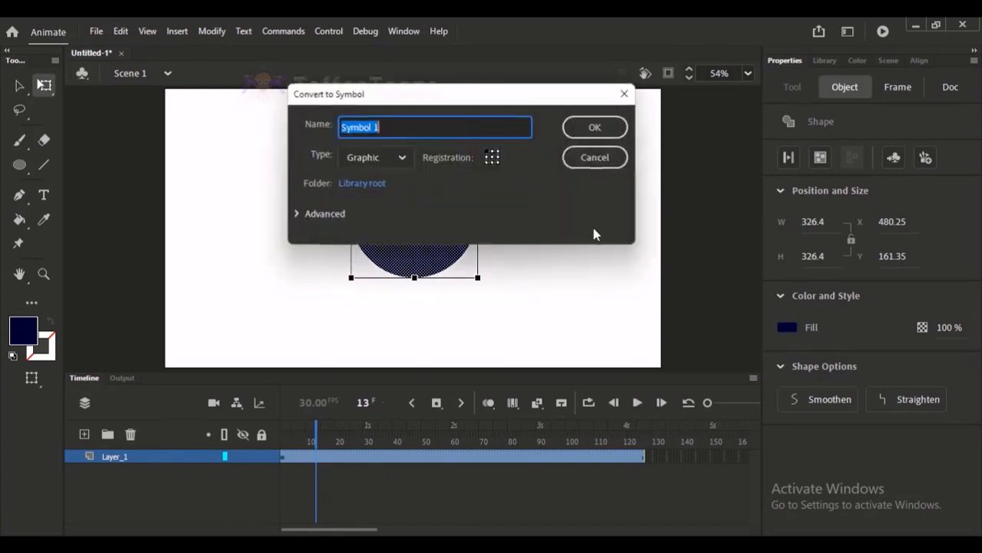
pyautogui.press('Return')
# Create a motion tween on the circle symbol's frames in Layer_1.
pyautogui.click(379, 442)
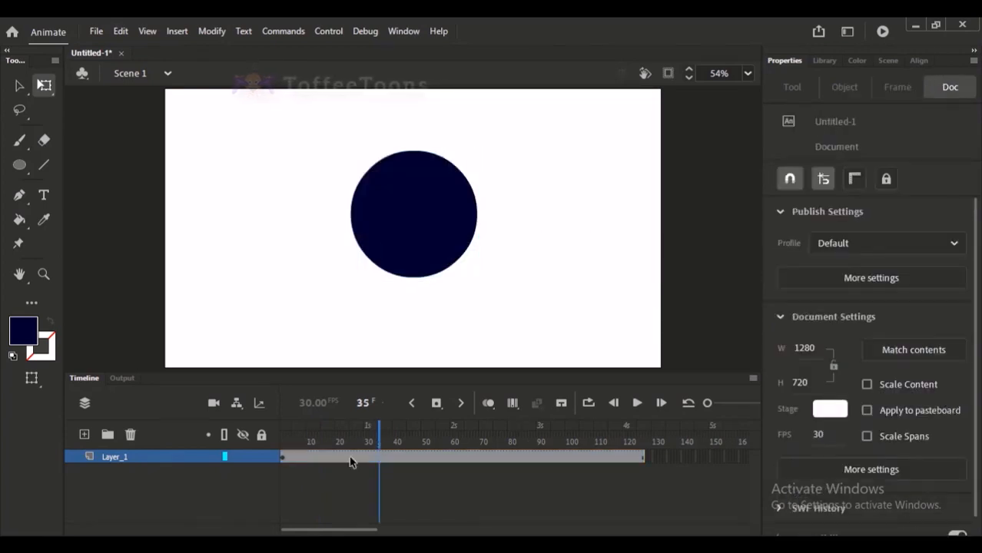
pyautogui.rightClick(324, 458)
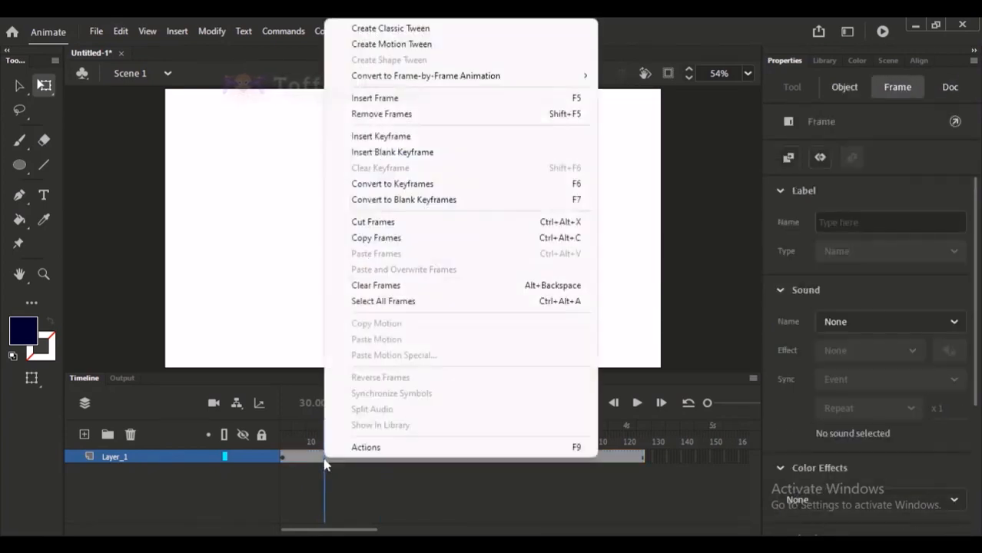
pyautogui.click(401, 505)
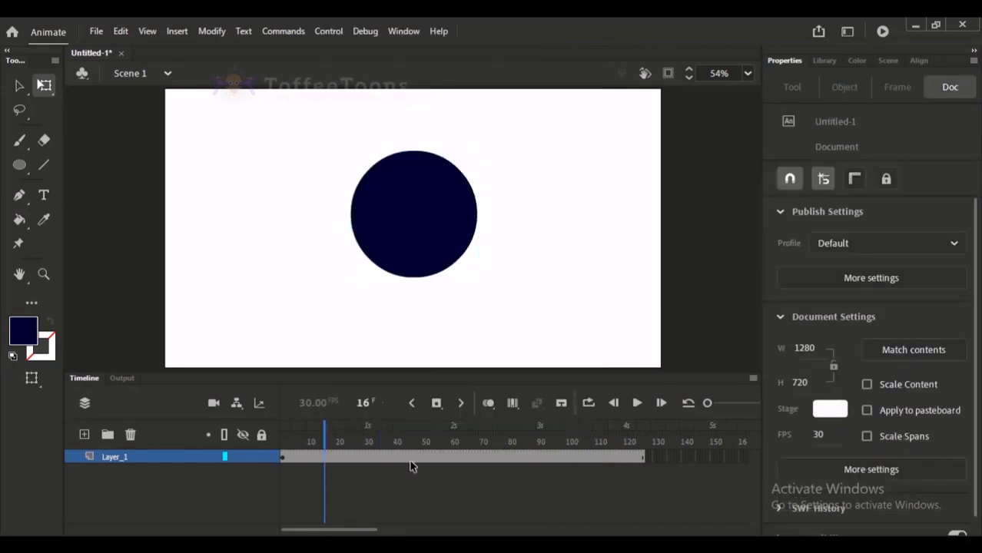
pyautogui.click(445, 457)
pyautogui.rightClick(335, 457)
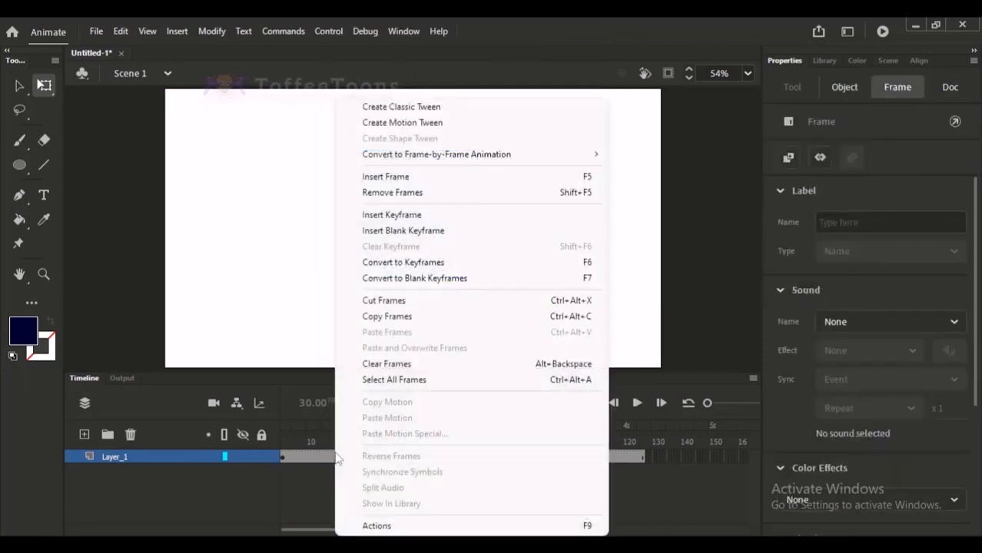
pyautogui.click(441, 122)
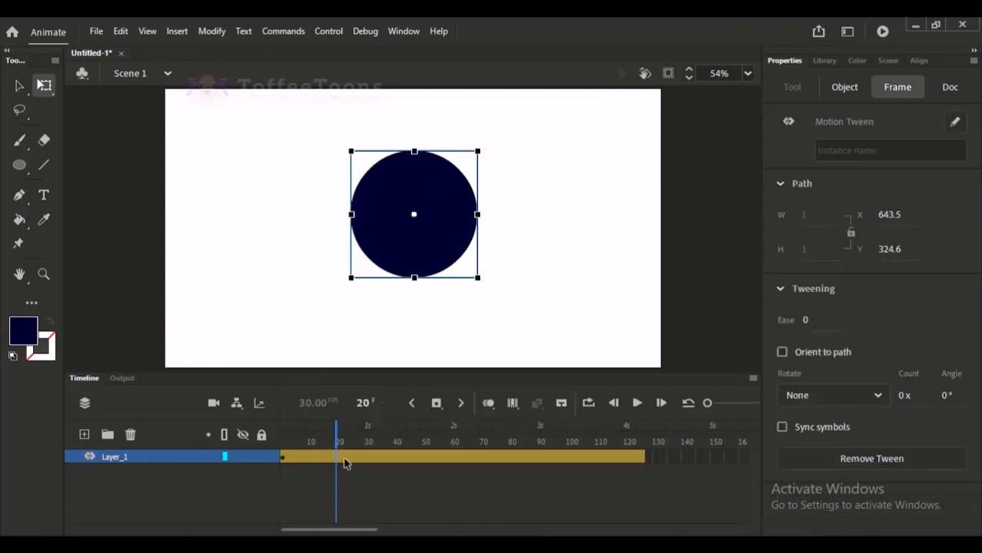
# Scrub through the motion tween and select ranges of its frames to examine the tween span.
pyautogui.click(346, 439)
pyautogui.moveTo(346, 439); pyautogui.dragTo(307, 441)
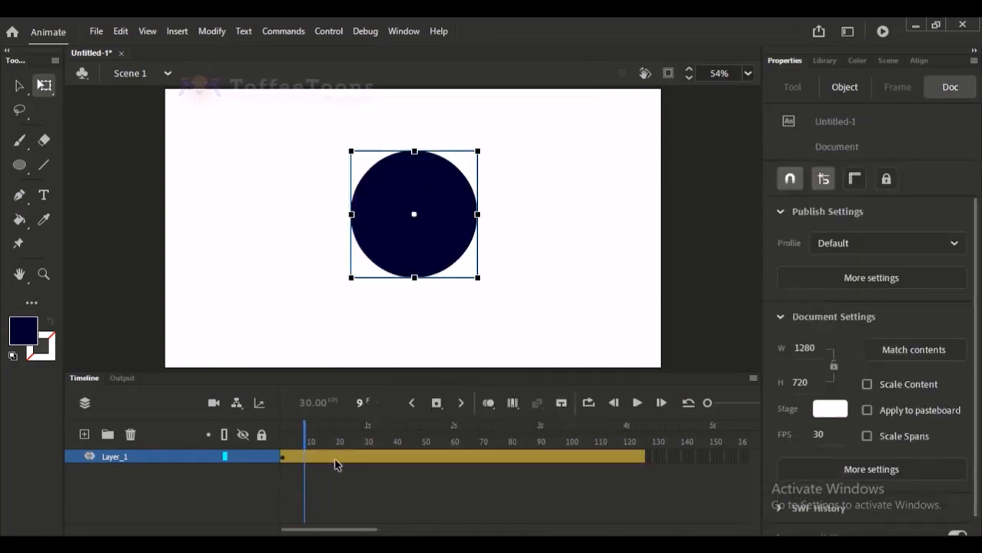
pyautogui.click(335, 457)
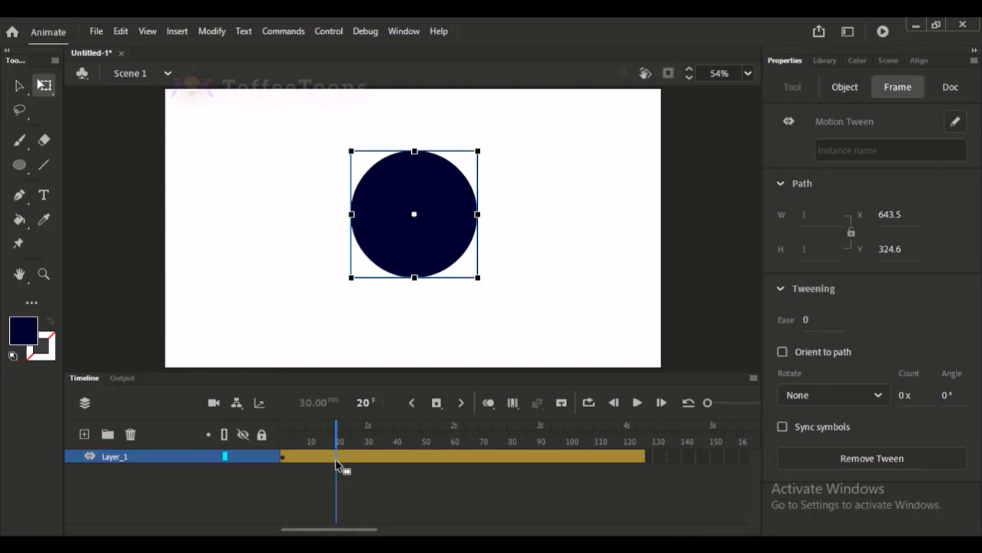
pyautogui.moveTo(316, 464); pyautogui.dragTo(473, 455)
pyautogui.click(348, 473)
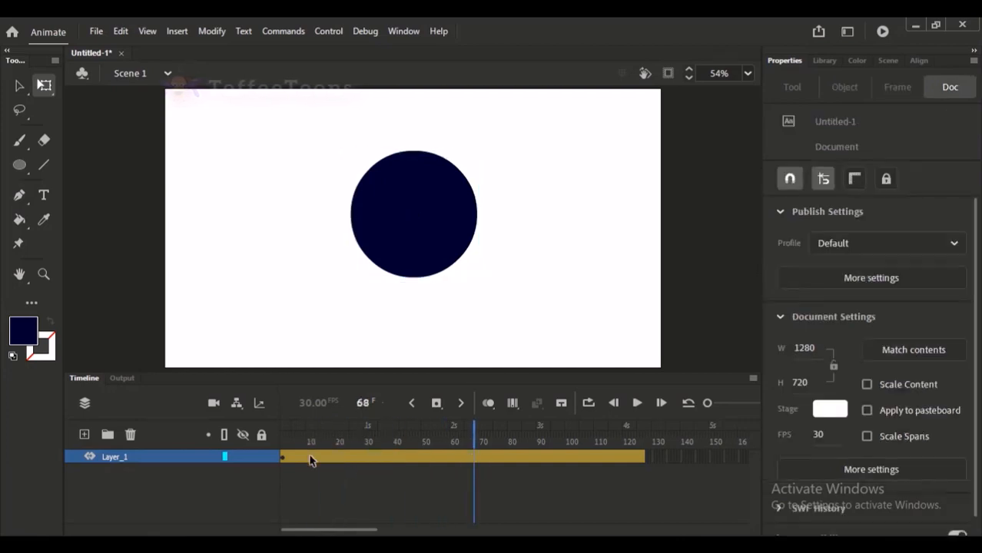
pyautogui.moveTo(310, 457); pyautogui.dragTo(497, 445)
pyautogui.click(392, 482)
pyautogui.moveTo(403, 457); pyautogui.dragTo(430, 458)
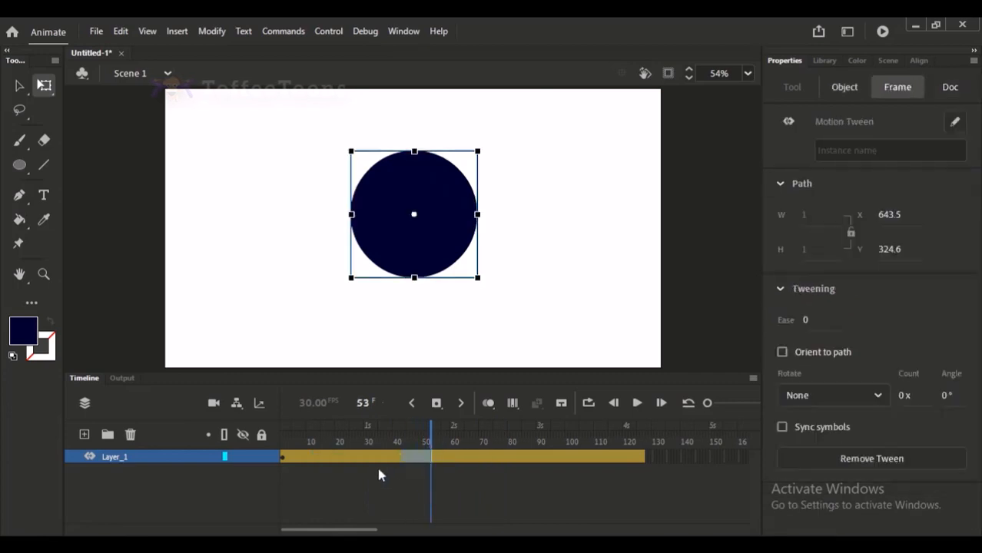
pyautogui.click(379, 469)
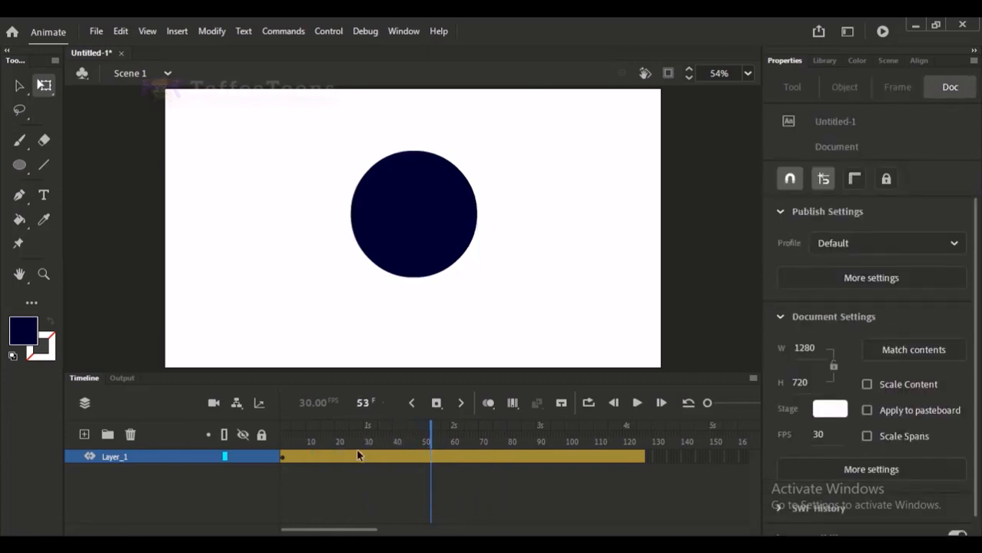
# Move the circle a short distance to the right at frame 23 and play the motion from the start.
pyautogui.click(345, 457)
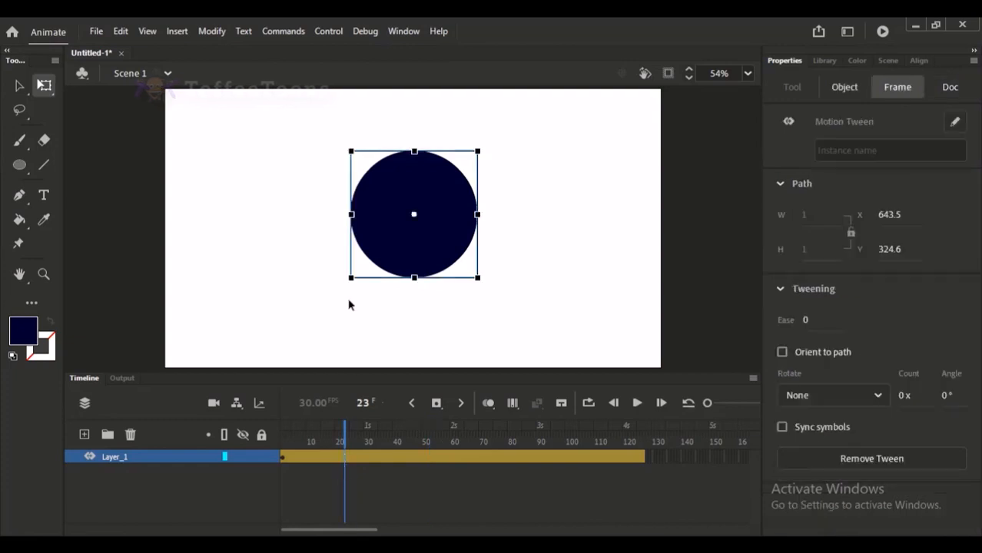
pyautogui.click(20, 85)
pyautogui.moveTo(399, 220); pyautogui.dragTo(461, 221)
pyautogui.click(338, 351)
pyautogui.moveTo(345, 439); pyautogui.dragTo(331, 442)
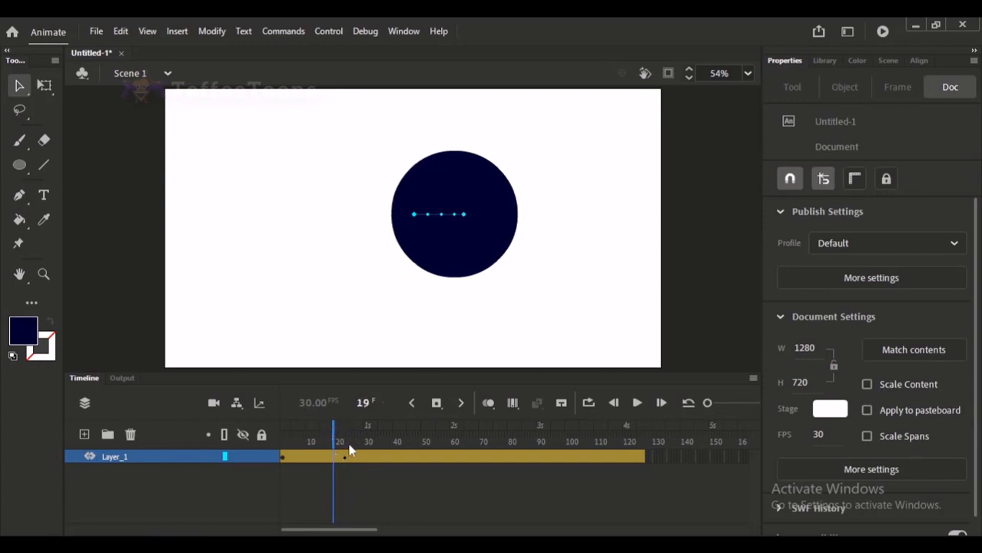
pyautogui.moveTo(330, 439); pyautogui.dragTo(247, 436)
pyautogui.press('Return')
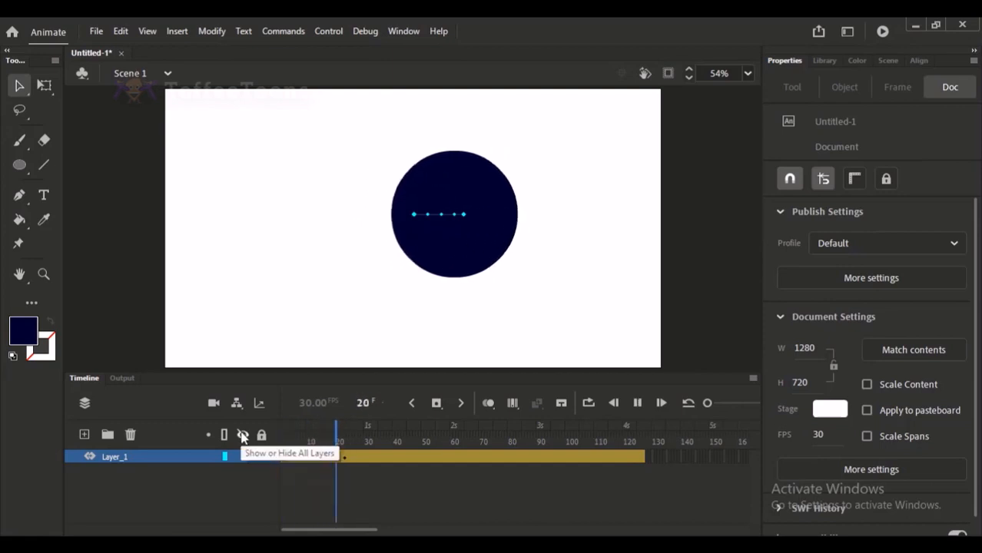
pyautogui.press('Return')
# Bend the circle's straight motion path upward into an arc and replay the animation from the start.
pyautogui.moveTo(447, 216); pyautogui.dragTo(441, 199)
pyautogui.moveTo(322, 448); pyautogui.dragTo(249, 437)
pyautogui.press('Return')
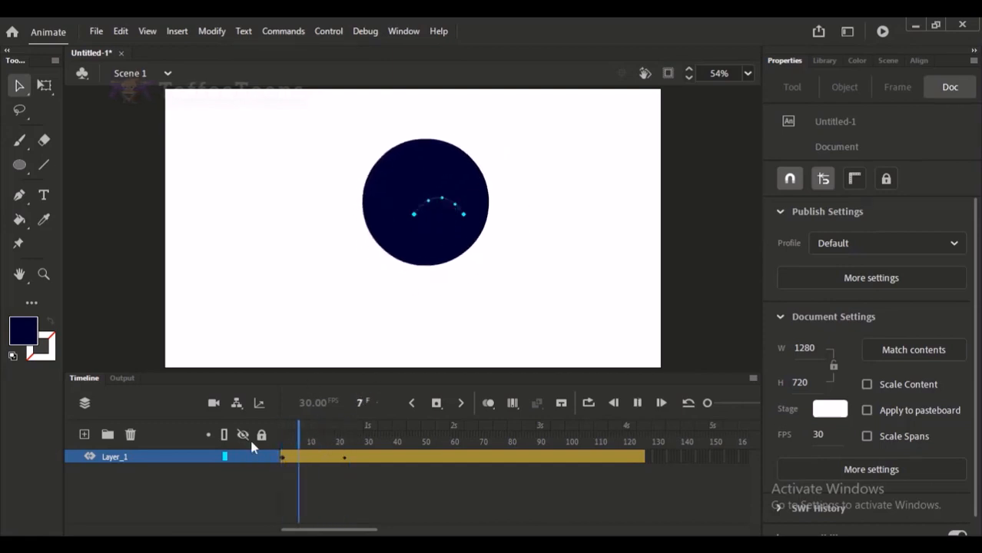
pyautogui.press('Return')
# Undo the motion path bend and the circle's move at frame 23.
pyautogui.hotkey('ctrl', 'z')
pyautogui.hotkey('ctrl', 'z')
pyautogui.hotkey('ctrl', 'z')
pyautogui.hotkey('ctrl', 'z')
pyautogui.hotkey('ctrl', 'z')
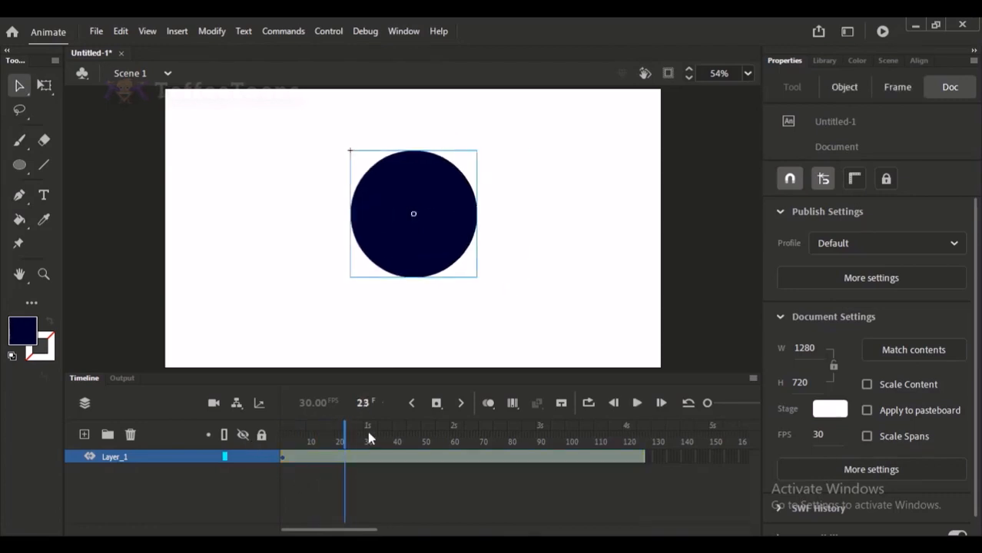
# Reposition the tweened circle near the stage's left edge at frame 1.
pyautogui.moveTo(346, 432); pyautogui.dragTo(279, 429)
pyautogui.moveTo(421, 210); pyautogui.dragTo(248, 213)
pyautogui.click(334, 221)
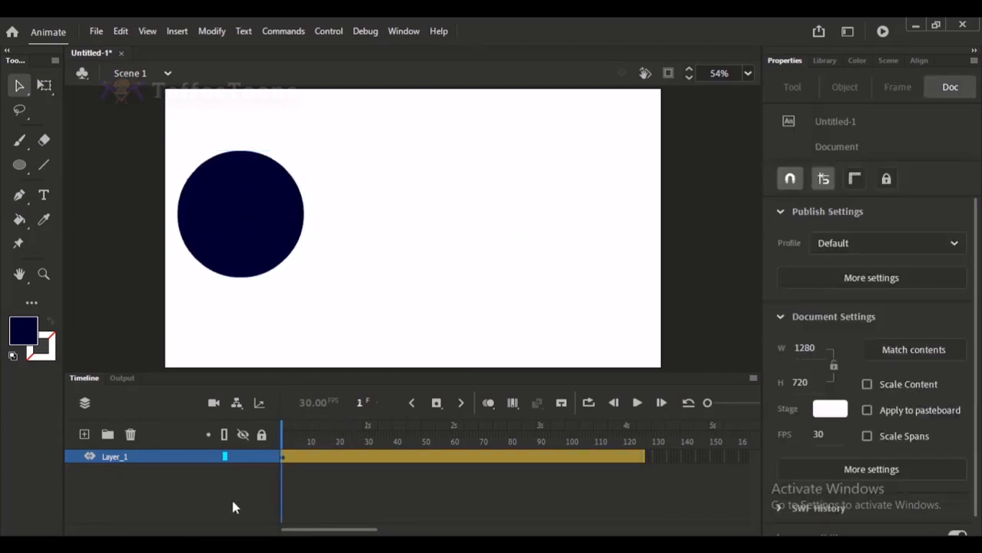
pyautogui.moveTo(307, 464); pyautogui.dragTo(529, 462)
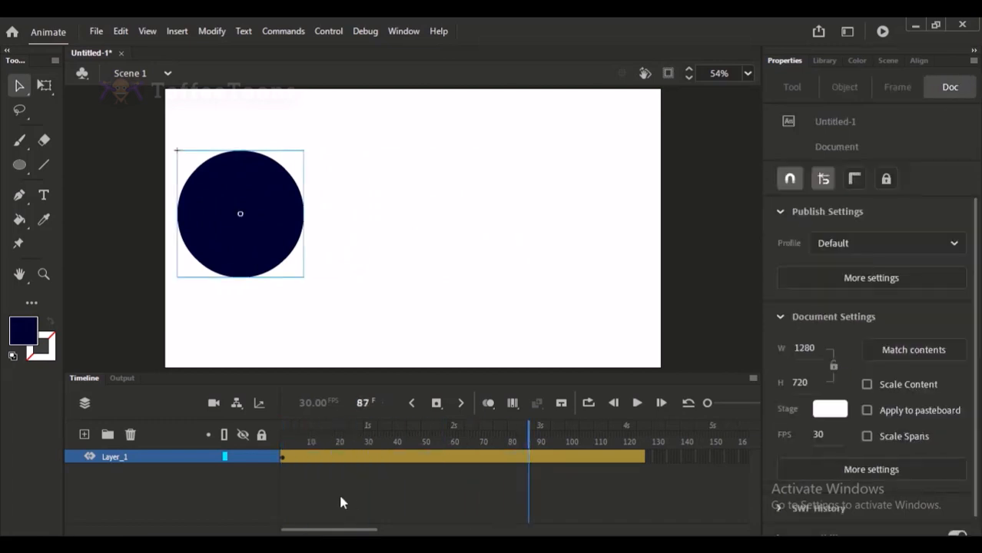
pyautogui.rightClick(393, 461)
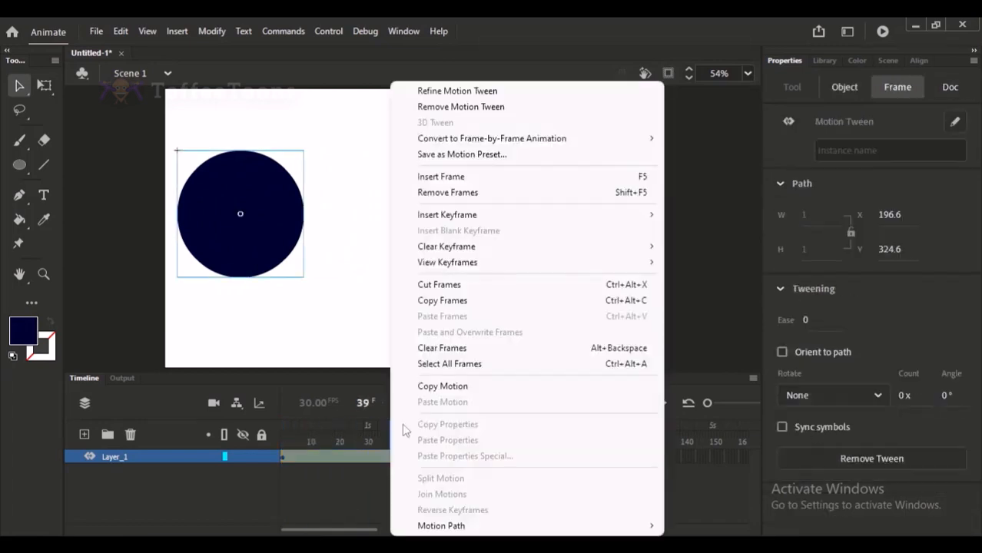
pyautogui.click(382, 194)
# Move the circle horizontally across to the stage's right edge at frame 91 of the motion tween.
pyautogui.click(537, 444)
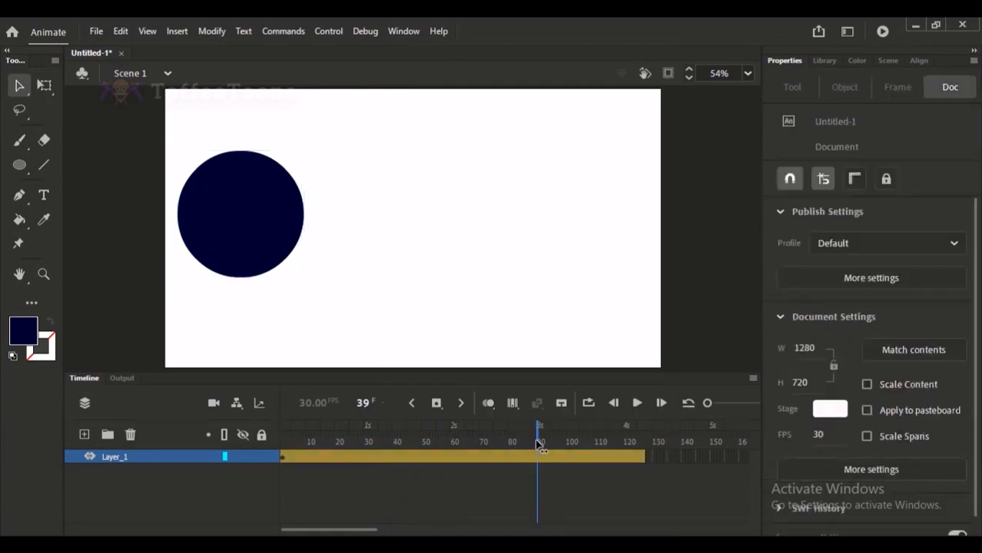
pyautogui.moveTo(540, 444); pyautogui.dragTo(541, 444)
pyautogui.click(540, 458)
pyautogui.click(509, 297)
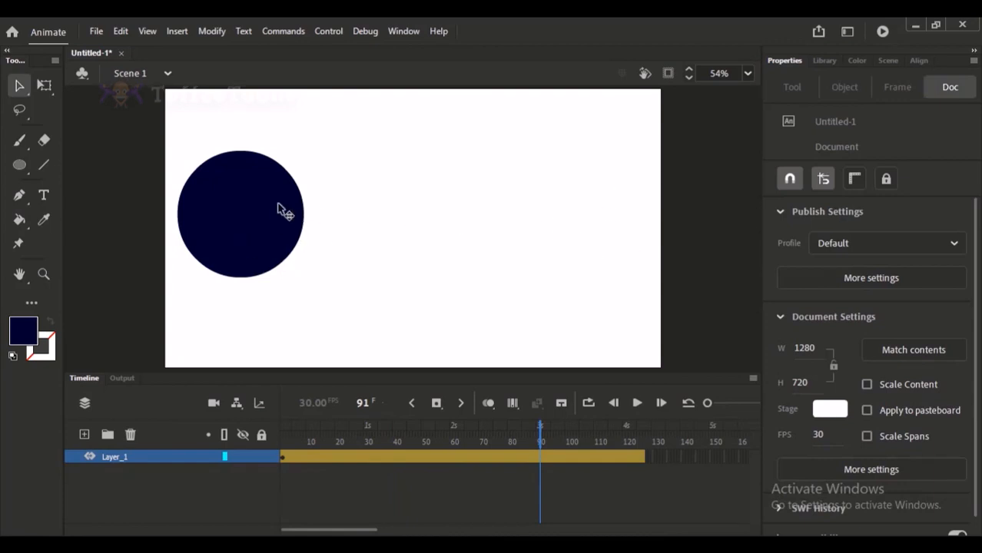
pyautogui.moveTo(234, 204); pyautogui.dragTo(366, 204)
pyautogui.hotkey('ctrl', 'z')
pyautogui.click(518, 237)
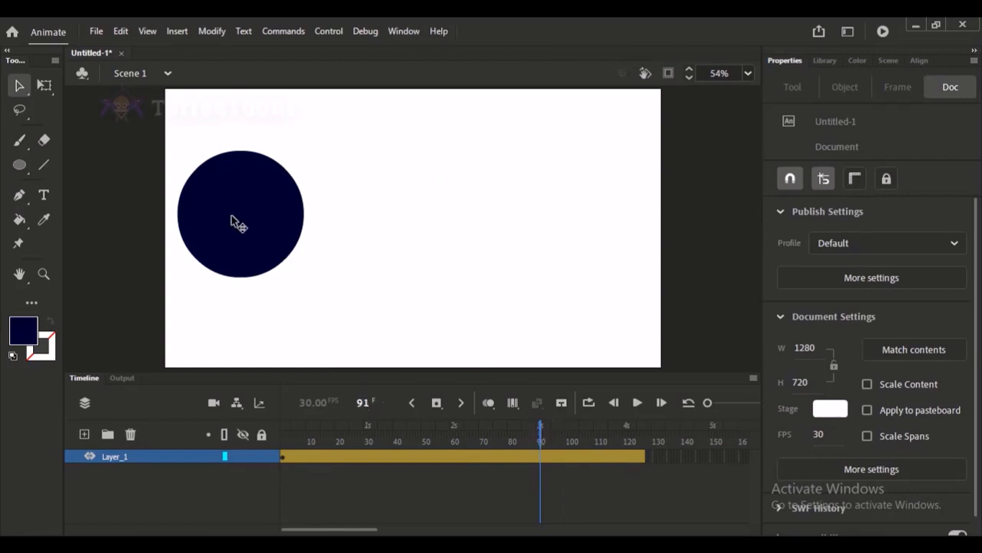
pyautogui.moveTo(236, 222); pyautogui.dragTo(586, 234)
pyautogui.click(289, 200)
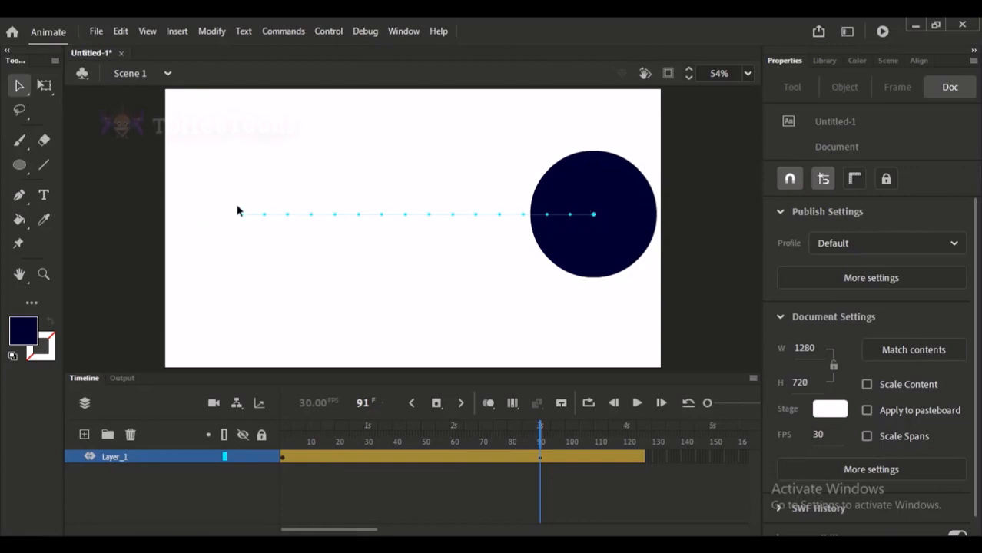
# Play the circle's straight motion from the start, then rewind and play it again.
pyautogui.click(283, 435)
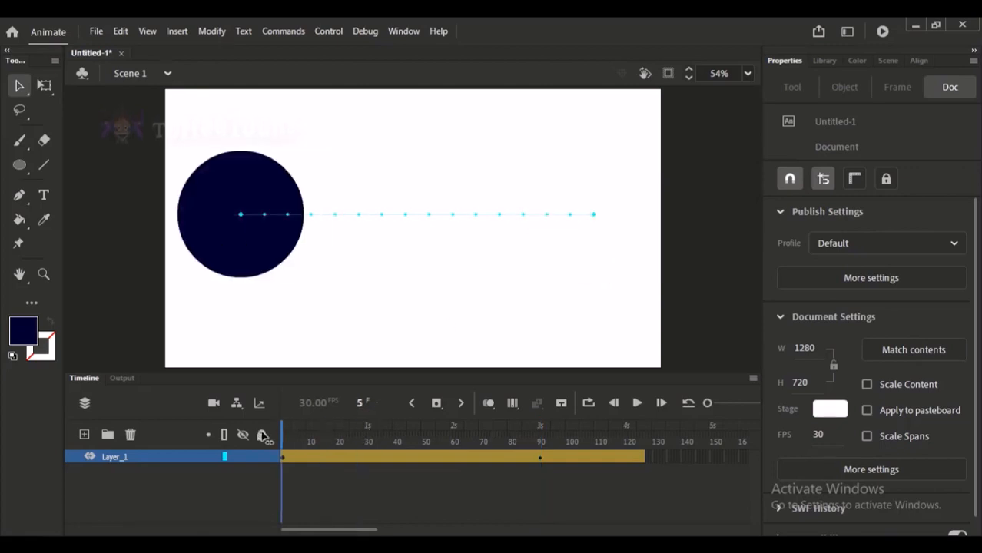
pyautogui.press('Return')
pyautogui.click(411, 458)
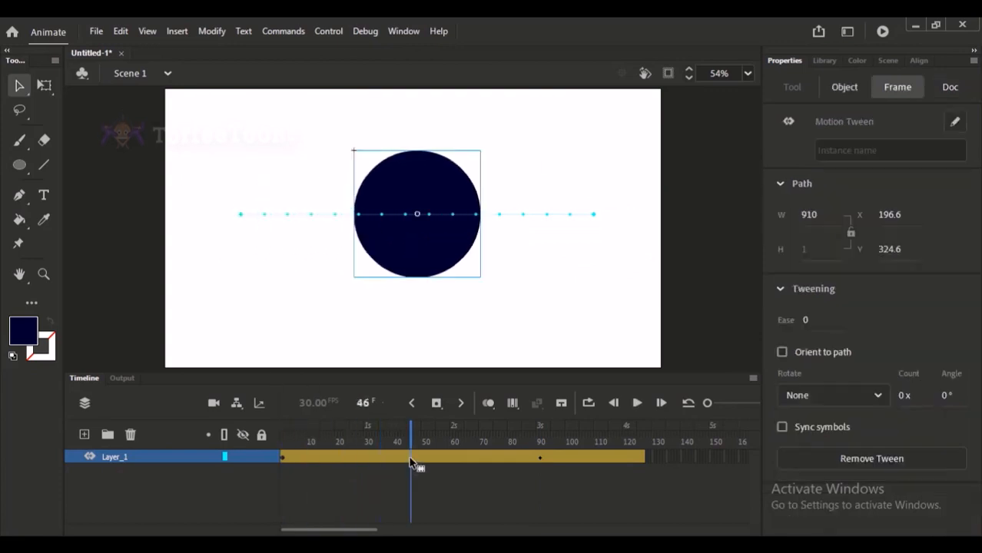
pyautogui.moveTo(395, 440); pyautogui.dragTo(267, 434)
pyautogui.press('Return')
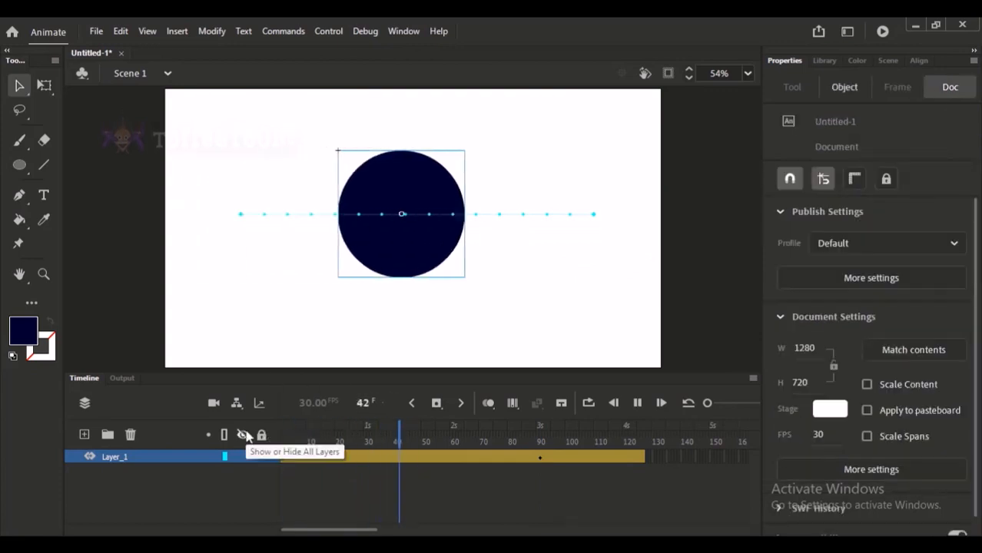
pyautogui.press('Return')
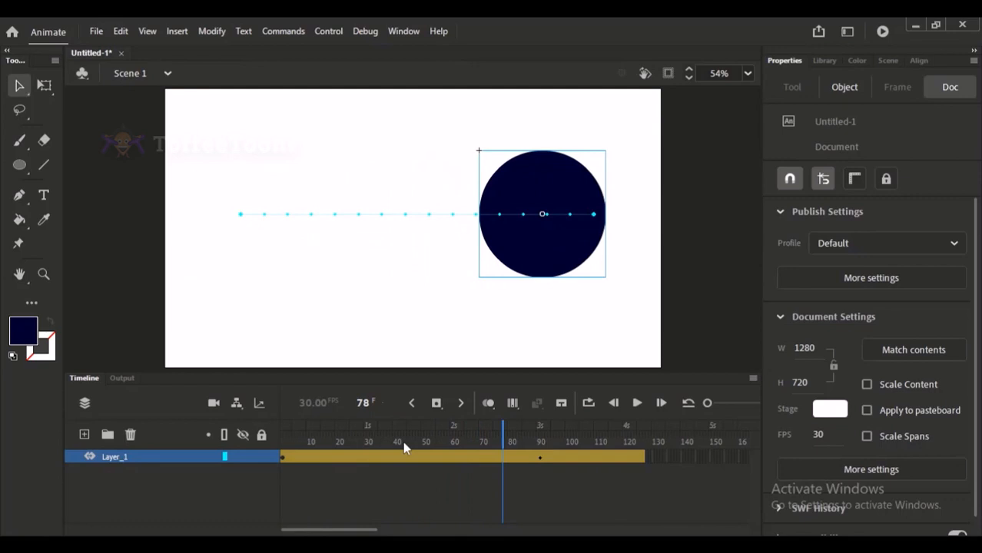
# Try bending the circle's straight motion path downward into a shallow curve at frame 91.
pyautogui.click(542, 444)
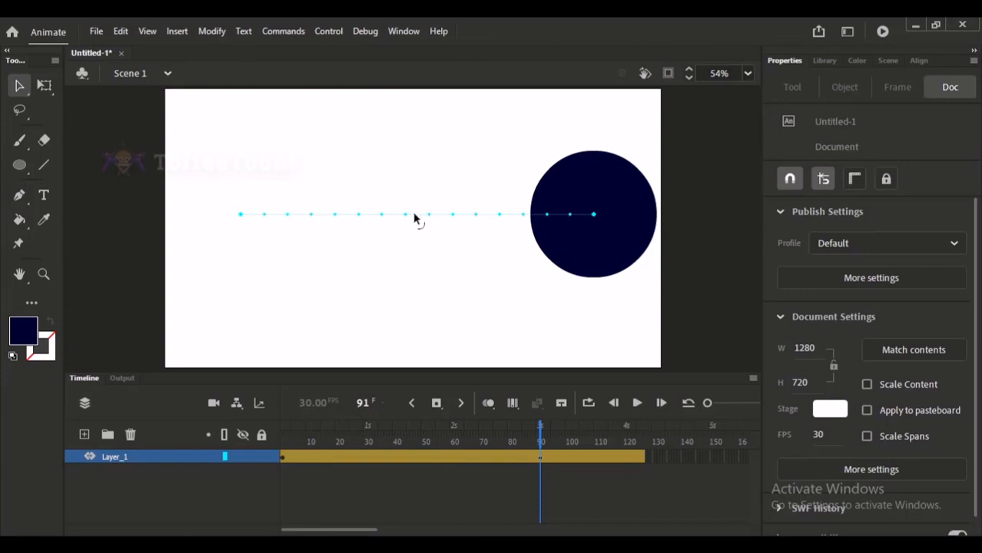
pyautogui.moveTo(412, 216); pyautogui.dragTo(424, 235)
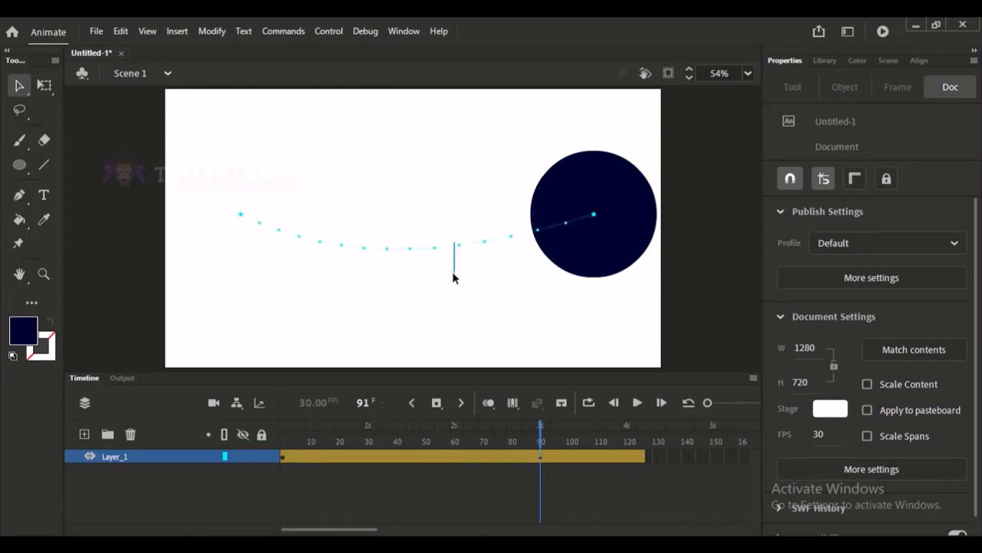
pyautogui.moveTo(452, 273); pyautogui.dragTo(434, 269)
pyautogui.hotkey('ctrl', 'z')
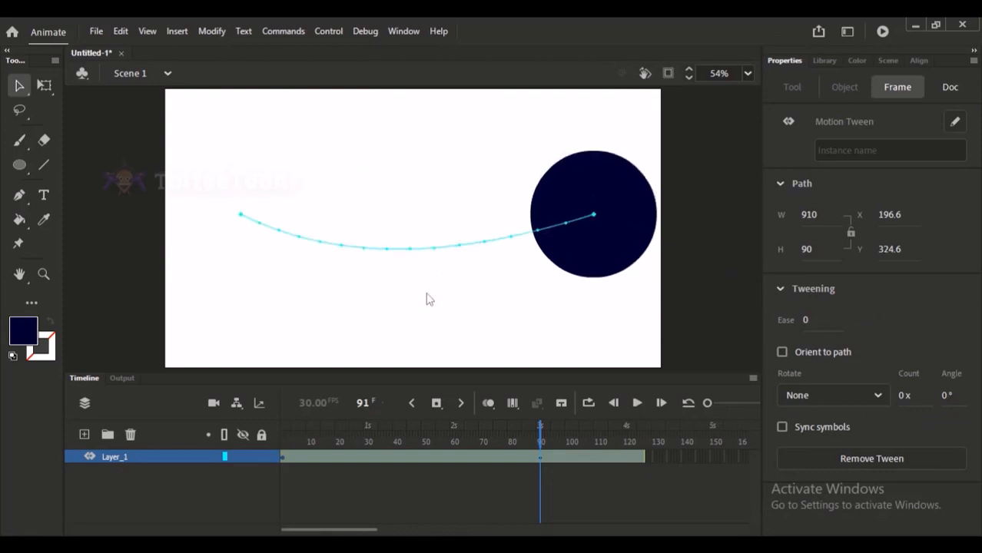
pyautogui.click(412, 250)
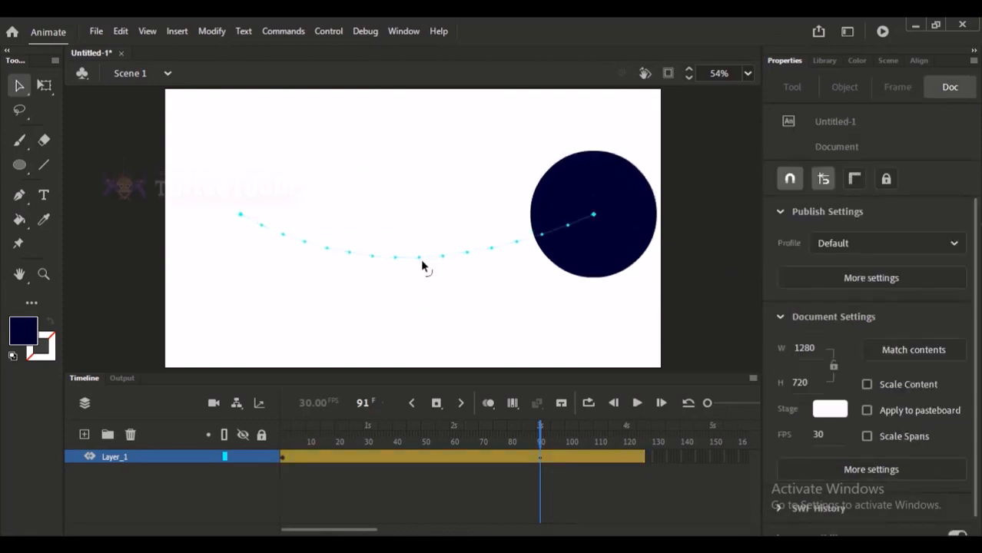
# Bend the circle's motion path upward into a high arc near the stage's top edge and replay the animation from frame 1.
pyautogui.moveTo(420, 251); pyautogui.dragTo(420, 216)
pyautogui.moveTo(417, 163); pyautogui.dragTo(437, 97)
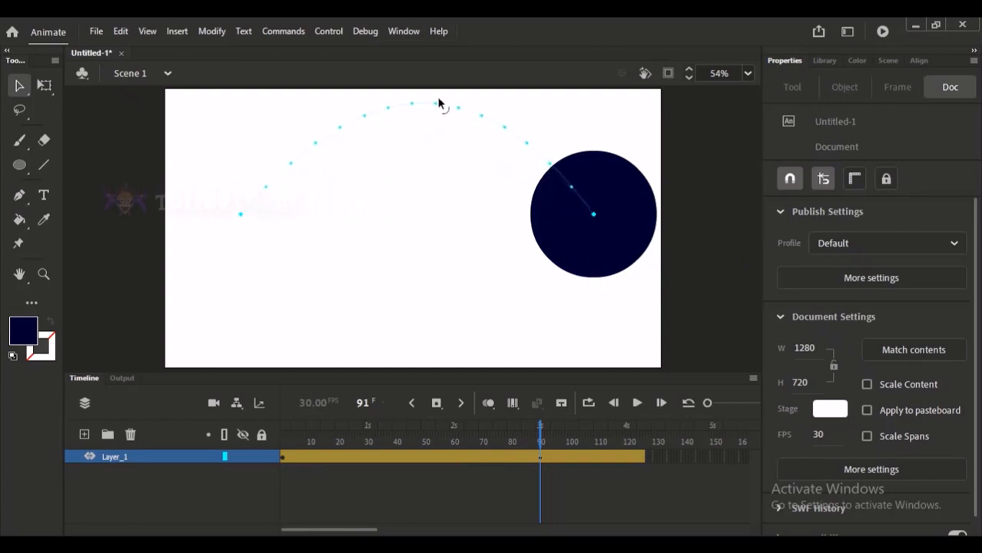
pyautogui.moveTo(360, 441); pyautogui.dragTo(127, 436)
pyautogui.press('Return')
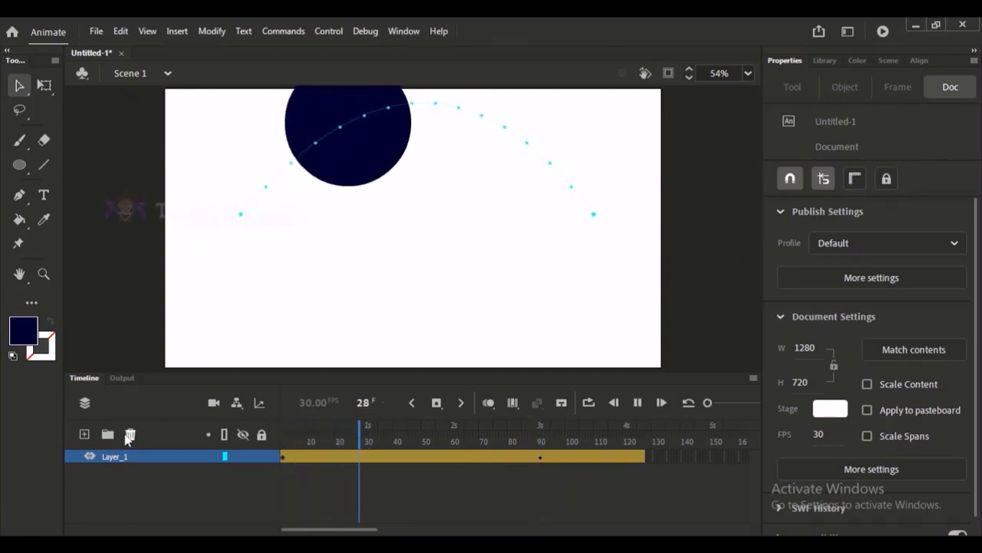
pyautogui.click(281, 439)
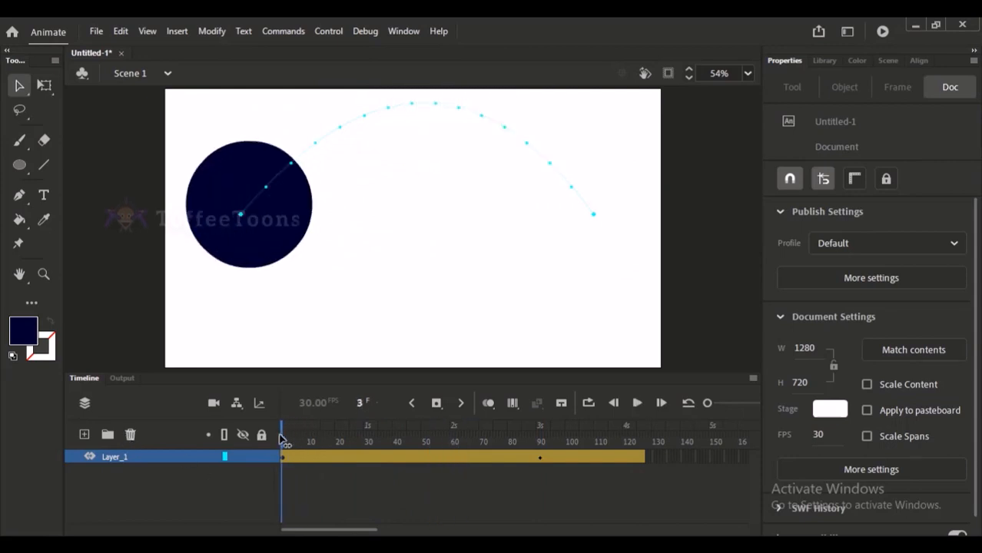
# Lower the motion path's start point, move its end point up and inward, and play the reshaped motion.
pyautogui.moveTo(430, 107)
pyautogui.mouseDown()
pyautogui.moveTo(421, 215)
pyautogui.moveTo(430, 131)
pyautogui.moveTo(419, 101)
pyautogui.mouseUp()
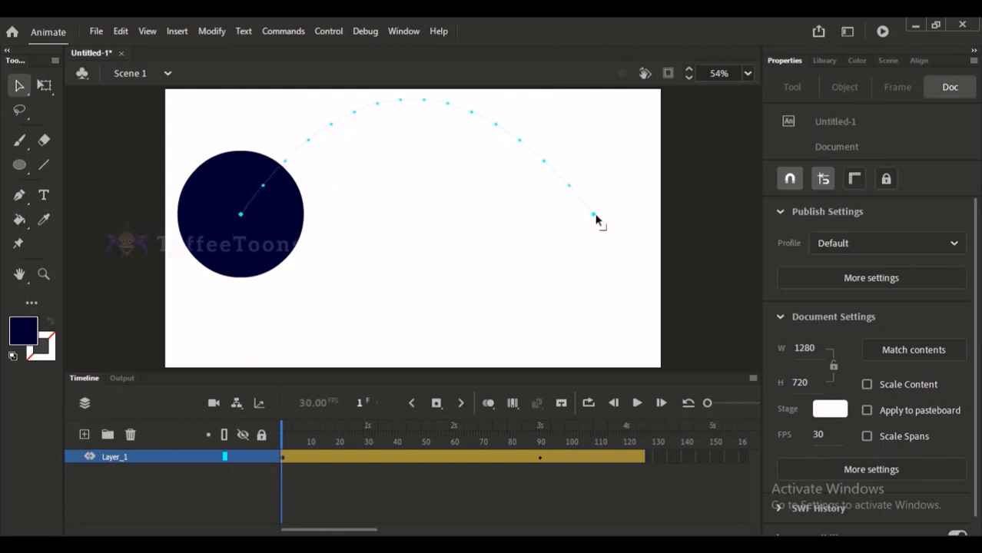
pyautogui.moveTo(597, 218); pyautogui.dragTo(599, 233)
pyautogui.moveTo(246, 219); pyautogui.dragTo(248, 307)
pyautogui.moveTo(596, 234); pyautogui.dragTo(553, 192)
pyautogui.press('Return')
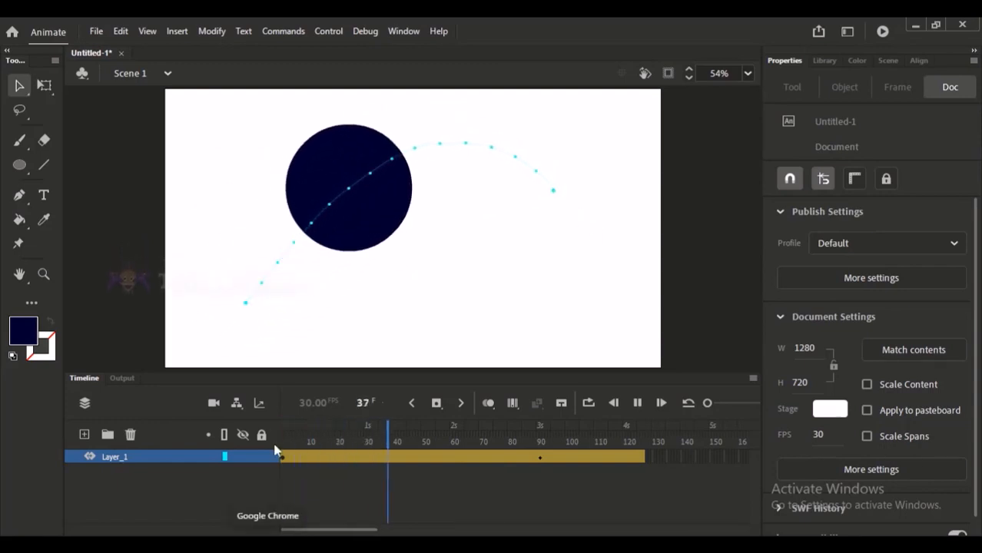
# Increase the rotation angle of the circle's motion tween and check the circle at frame 10.
pyautogui.click(398, 459)
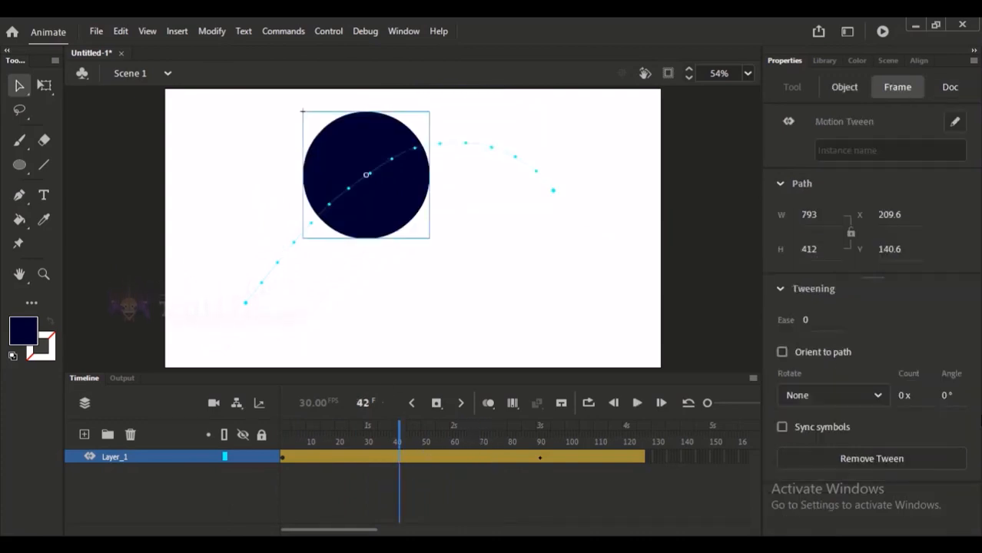
pyautogui.moveTo(947, 393); pyautogui.dragTo(961, 395)
pyautogui.moveTo(398, 442); pyautogui.dragTo(282, 442)
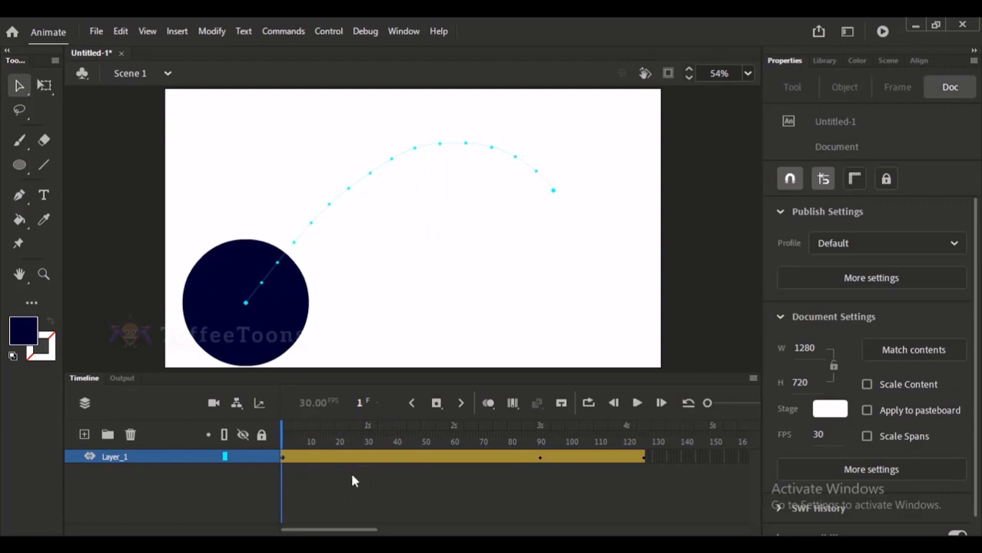
pyautogui.click(310, 457)
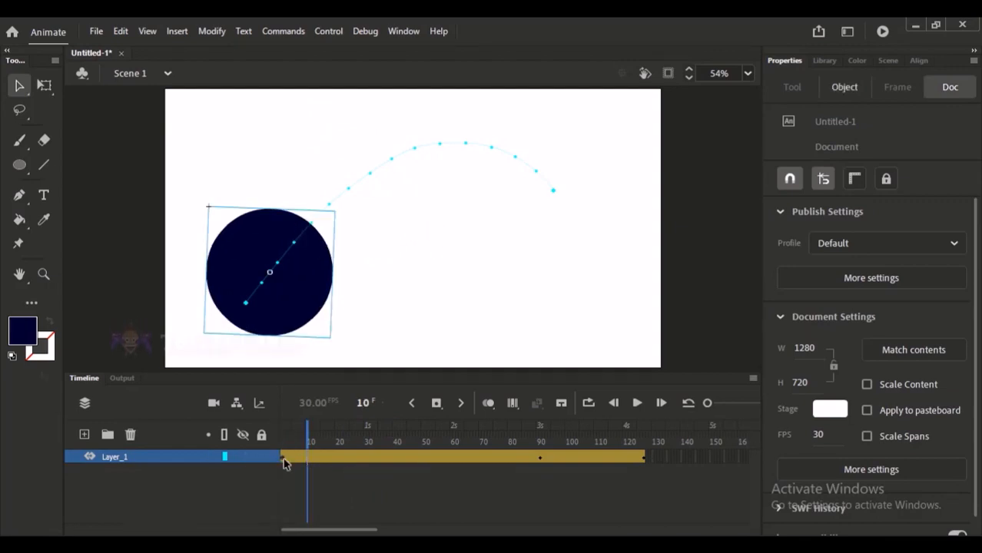
# Add a new layer and delete the tweened circle's layer.
pyautogui.click(84, 435)
pyautogui.click(114, 470)
pyautogui.click(131, 434)
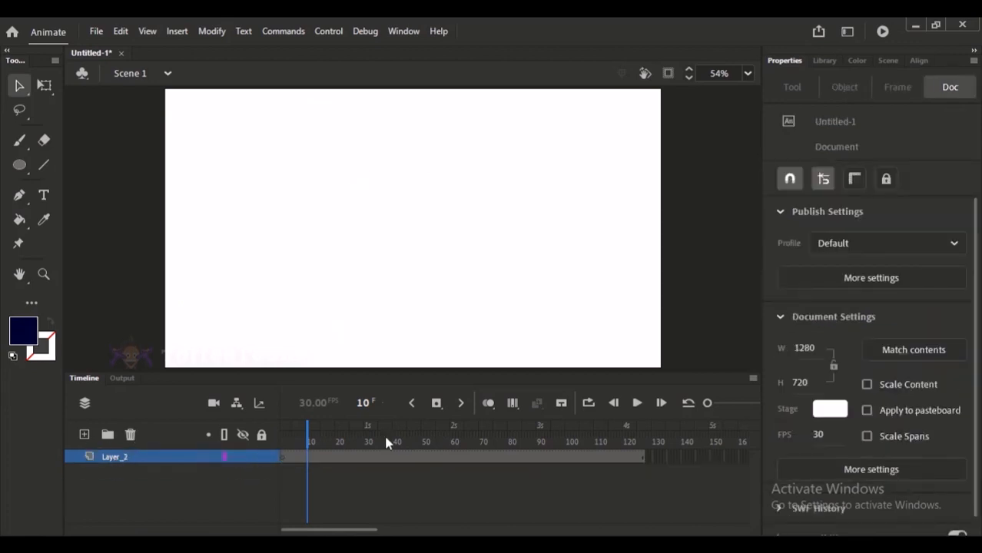
# Draw a dark navy square about 228 px wide left of the stage's centre at frame 1 with the Rectangle tool.
pyautogui.moveTo(369, 437); pyautogui.dragTo(215, 431)
pyautogui.click(17, 166)
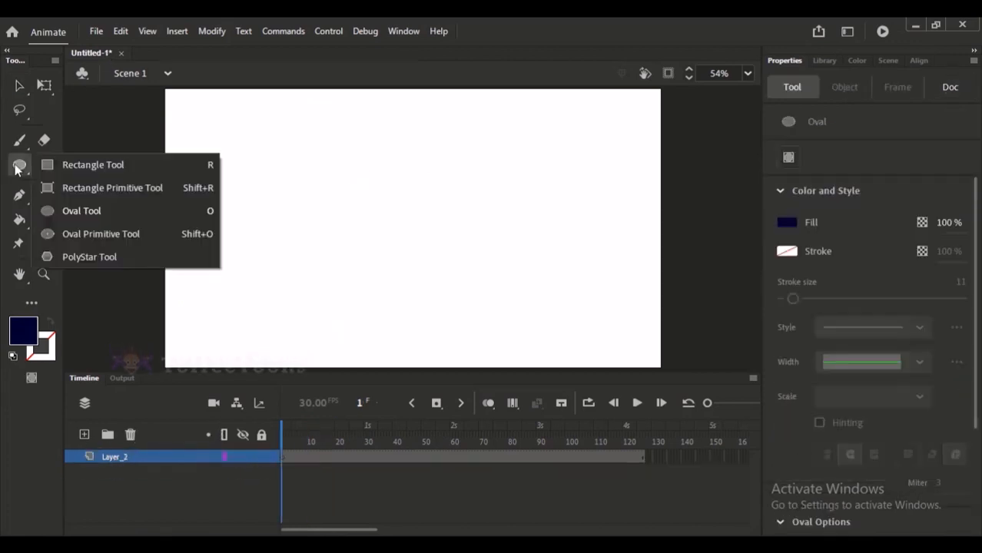
pyautogui.click(89, 166)
pyautogui.moveTo(283, 174); pyautogui.dragTo(370, 262)
pyautogui.click(21, 86)
# Create a motion tween on the square's layer and check the square at frame 1.
pyautogui.rightClick(405, 457)
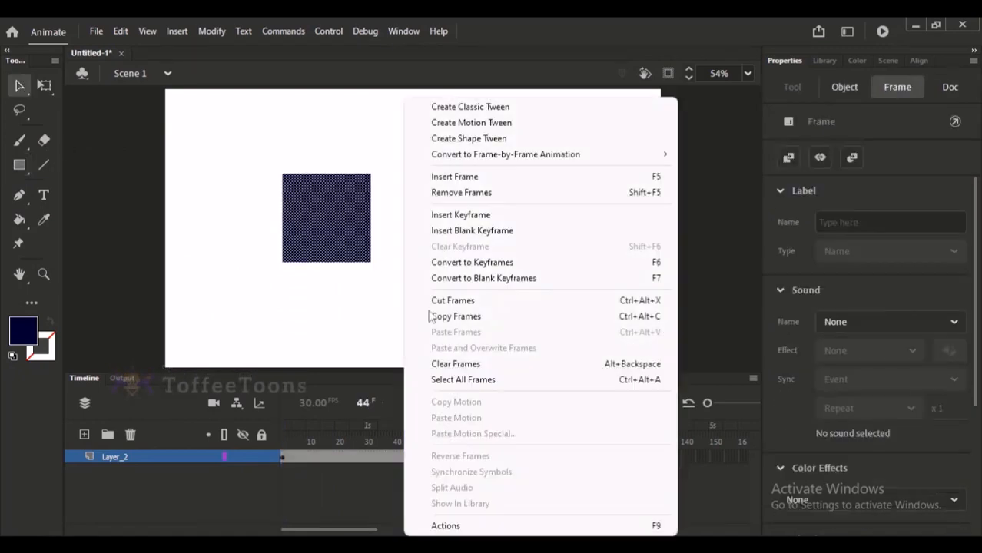
pyautogui.click(492, 123)
pyautogui.click(493, 430)
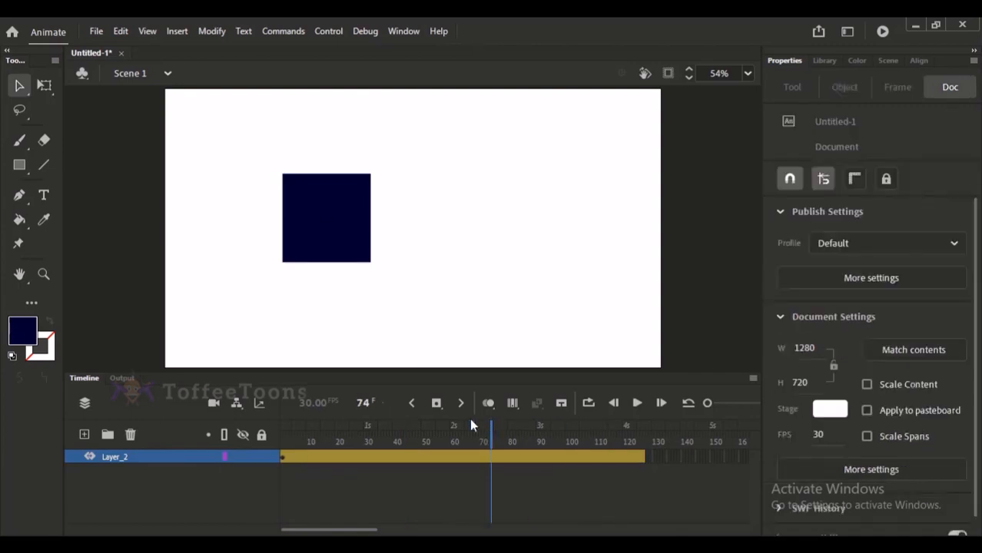
pyautogui.click(346, 246)
pyautogui.moveTo(341, 433); pyautogui.dragTo(206, 432)
pyautogui.click(338, 233)
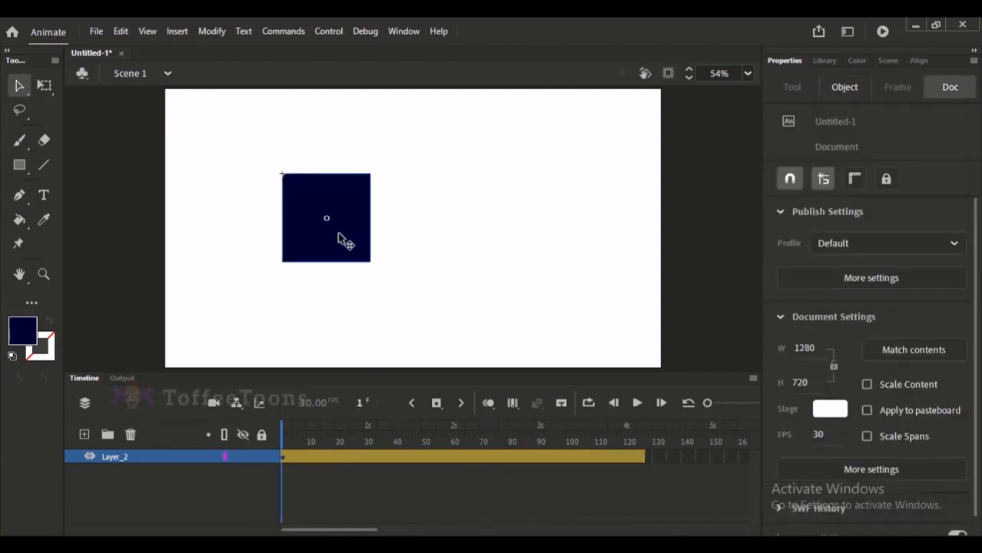
pyautogui.click(372, 326)
# Set the square's symbol instance type to Graphic.
pyautogui.click(388, 441)
pyautogui.click(326, 195)
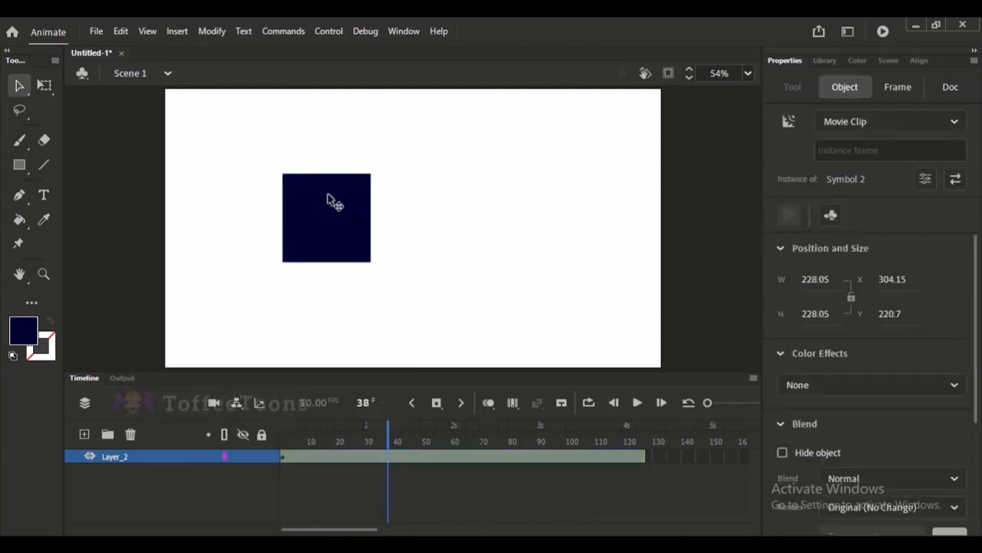
pyautogui.click(875, 121)
pyautogui.click(853, 190)
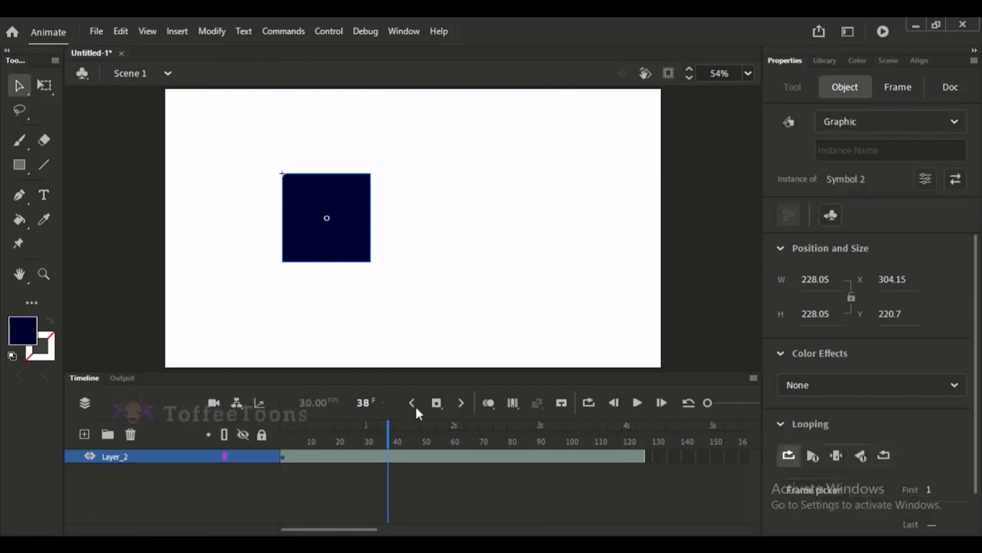
pyautogui.click(413, 297)
# Move the square horizontally toward the stage's left edge at frame 1.
pyautogui.moveTo(434, 450); pyautogui.dragTo(540, 464)
pyautogui.click(542, 461)
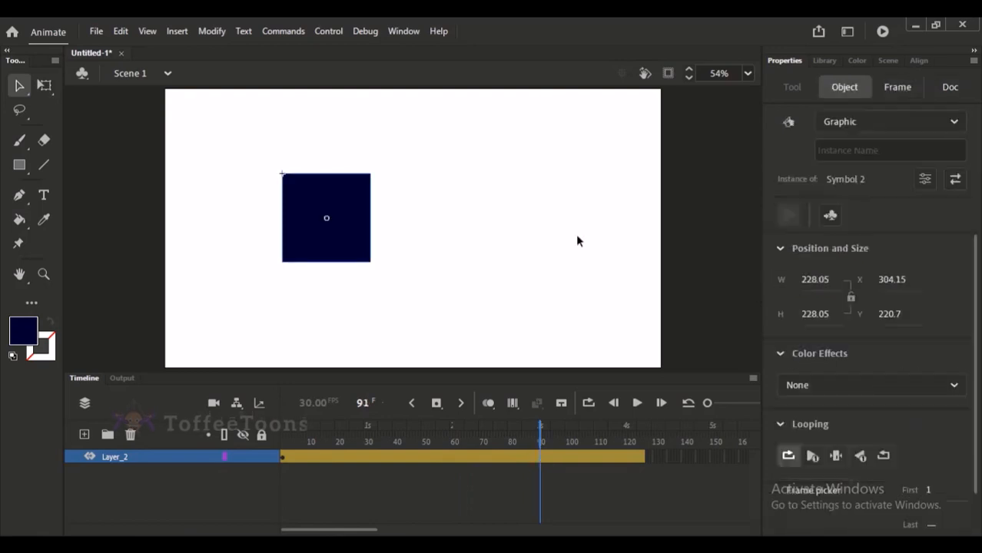
pyautogui.click(576, 241)
pyautogui.moveTo(325, 441); pyautogui.dragTo(240, 439)
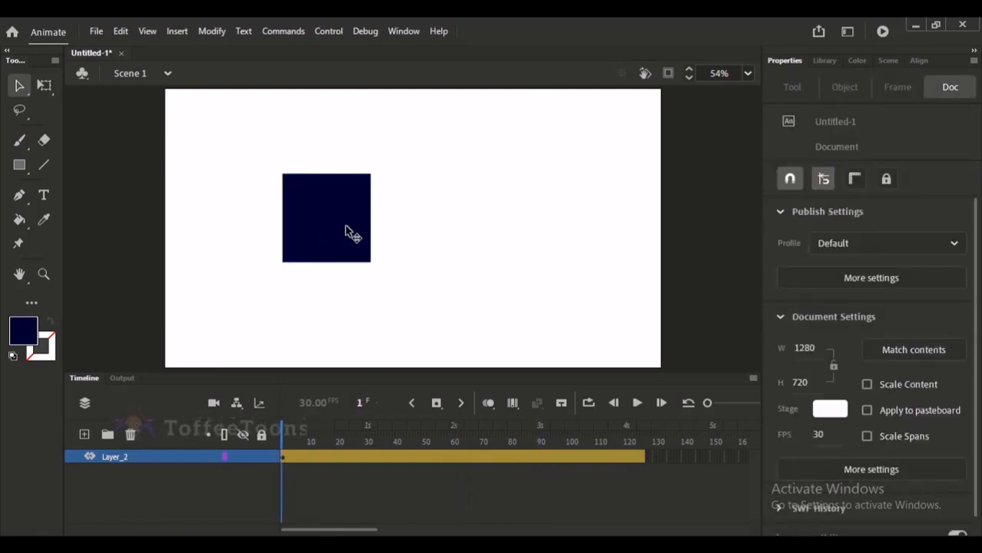
pyautogui.moveTo(350, 229); pyautogui.dragTo(272, 229)
# Move the square to the stage's right side at frame 90 and bend its motion path upward into an arc.
pyautogui.click(540, 439)
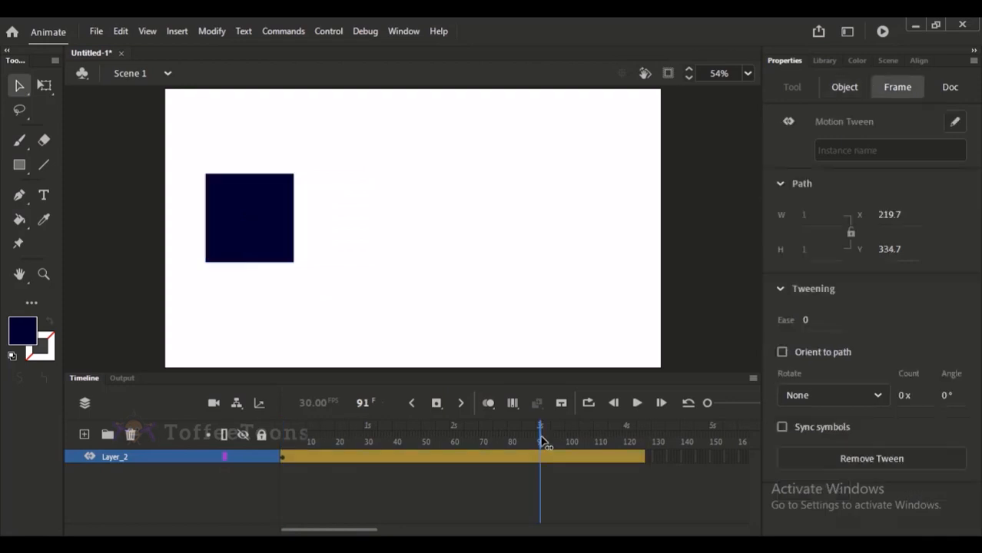
pyautogui.click(535, 438)
pyautogui.click(537, 439)
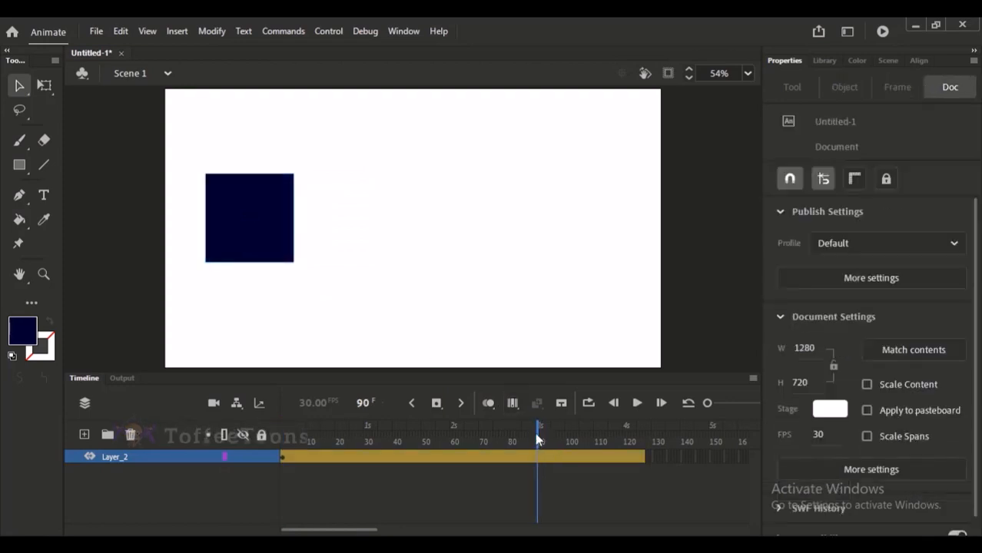
pyautogui.moveTo(260, 224); pyautogui.dragTo(577, 222)
pyautogui.click(422, 439)
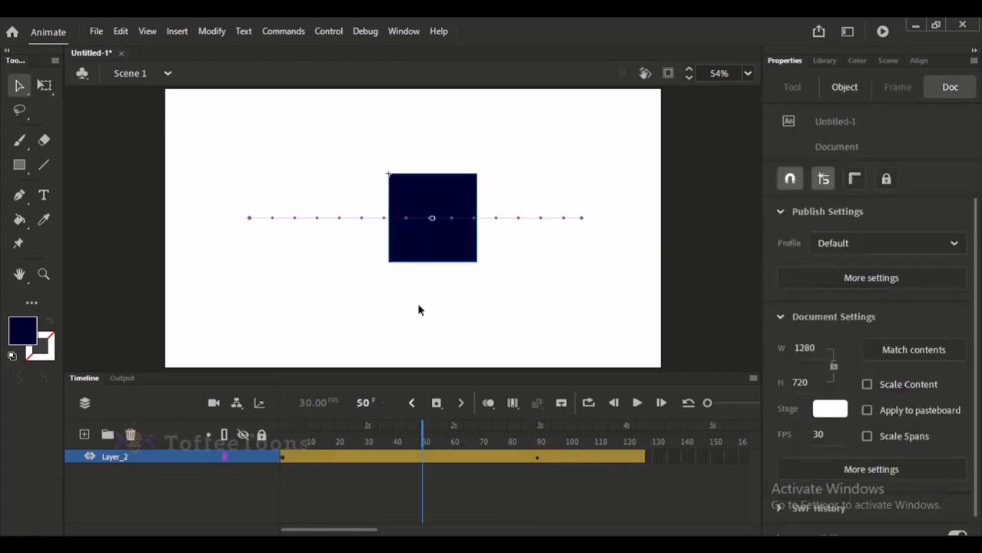
pyautogui.moveTo(408, 224); pyautogui.dragTo(410, 154)
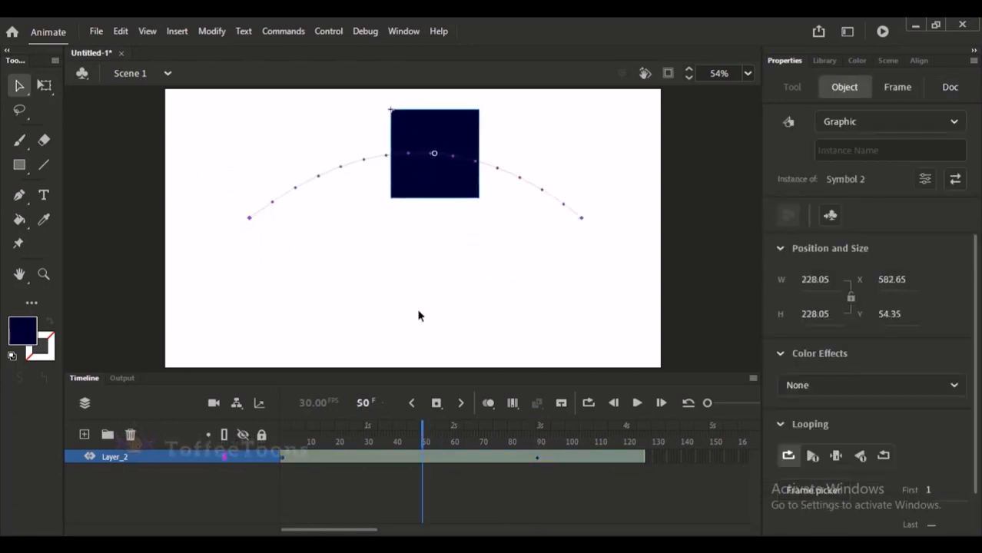
# Set the square's motion tween to rotate clockwise with an angle of 38° and play it from the start.
pyautogui.click(458, 443)
pyautogui.click(492, 458)
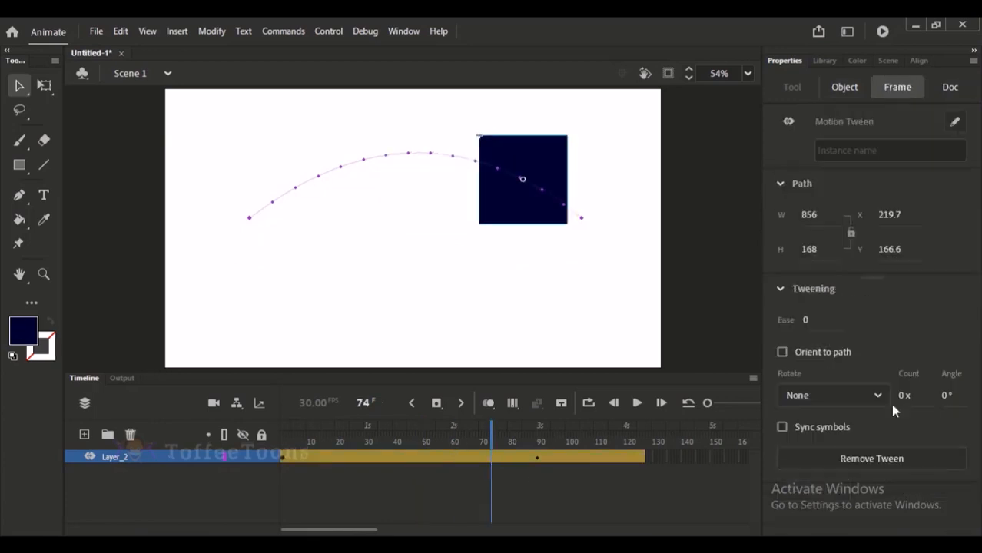
pyautogui.moveTo(940, 397); pyautogui.dragTo(957, 397)
pyautogui.moveTo(491, 427); pyautogui.dragTo(290, 436)
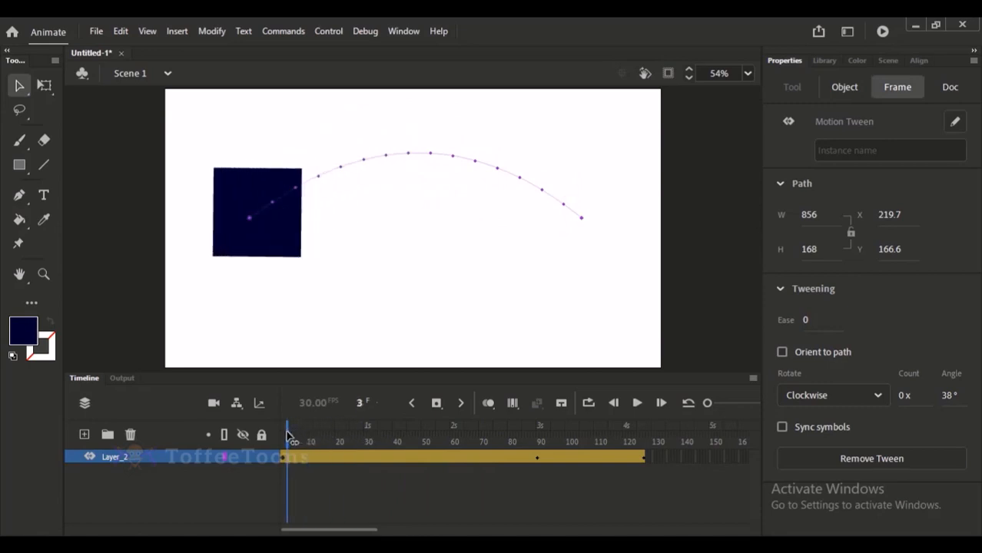
pyautogui.press('Return')
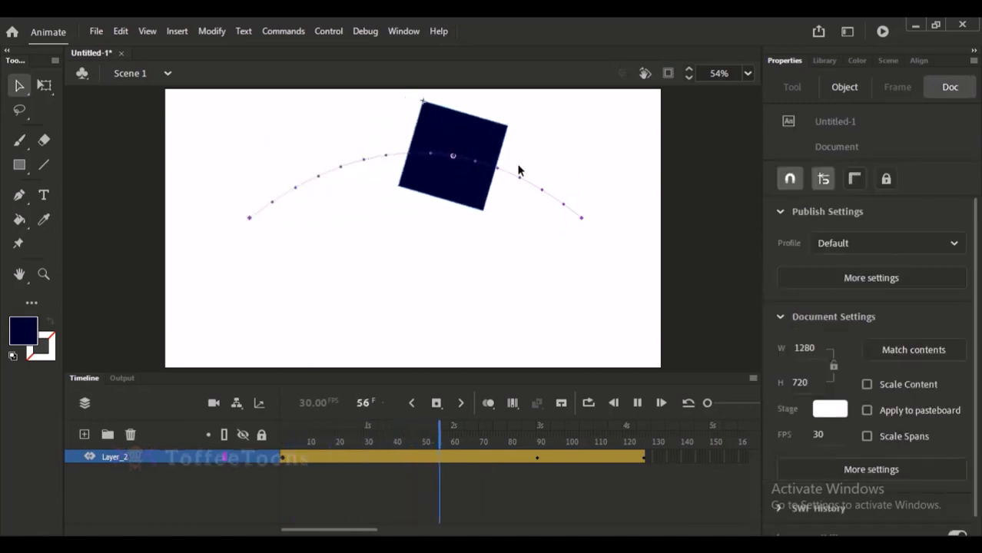
pyautogui.press('Return')
# Set the tween's clockwise rotation count to 15 and scrub back to view the square at frame 52.
pyautogui.moveTo(471, 440); pyautogui.dragTo(529, 427)
pyautogui.click(510, 461)
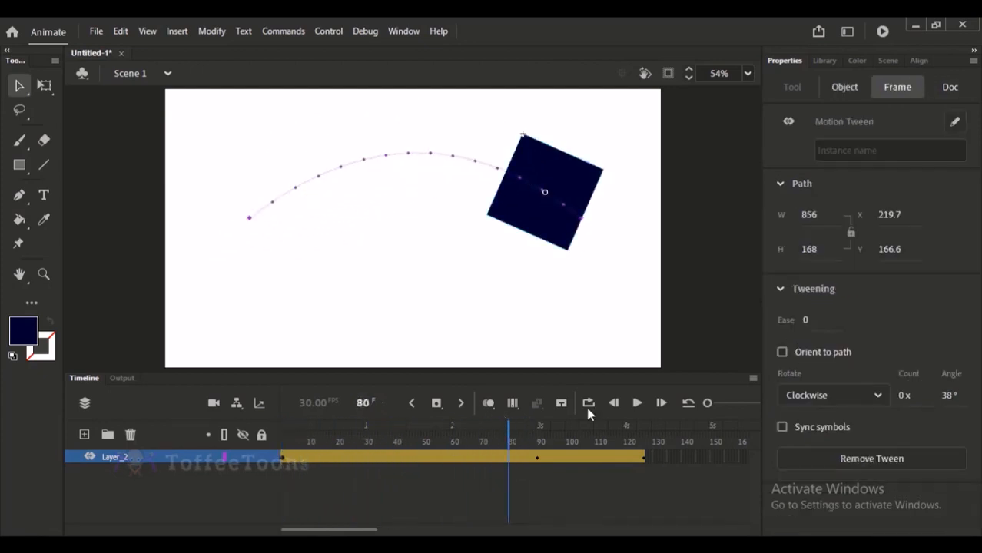
pyautogui.moveTo(899, 395); pyautogui.dragTo(914, 395)
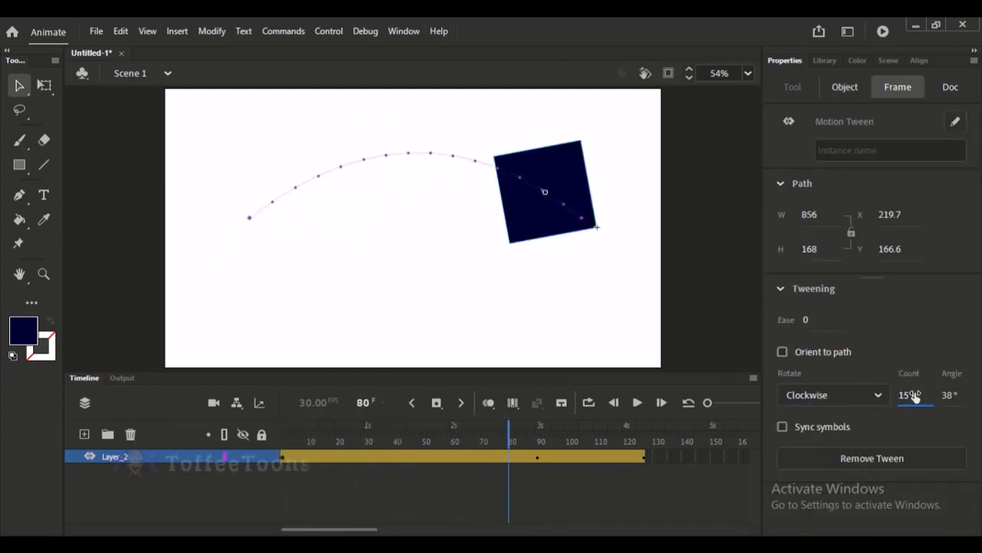
pyautogui.moveTo(508, 440); pyautogui.dragTo(429, 434)
pyautogui.click(446, 176)
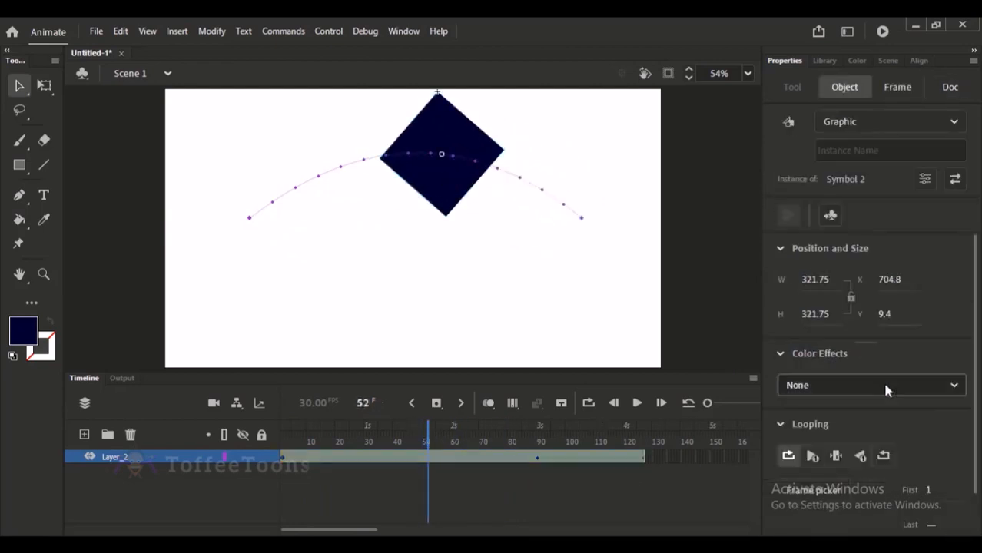
# Set the tween's rotation count to 2 and play the animation from frame 1.
pyautogui.click(463, 457)
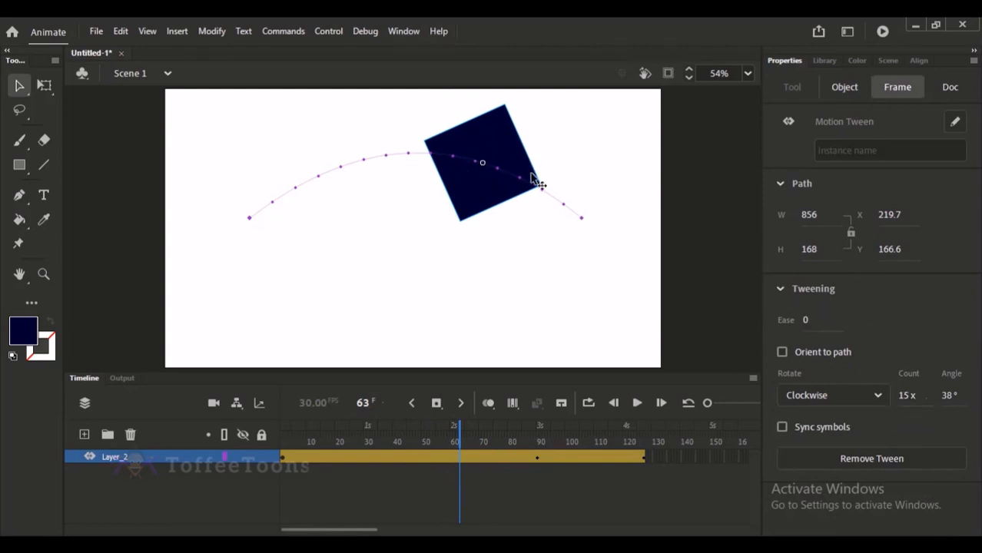
pyautogui.moveTo(905, 404); pyautogui.dragTo(886, 396)
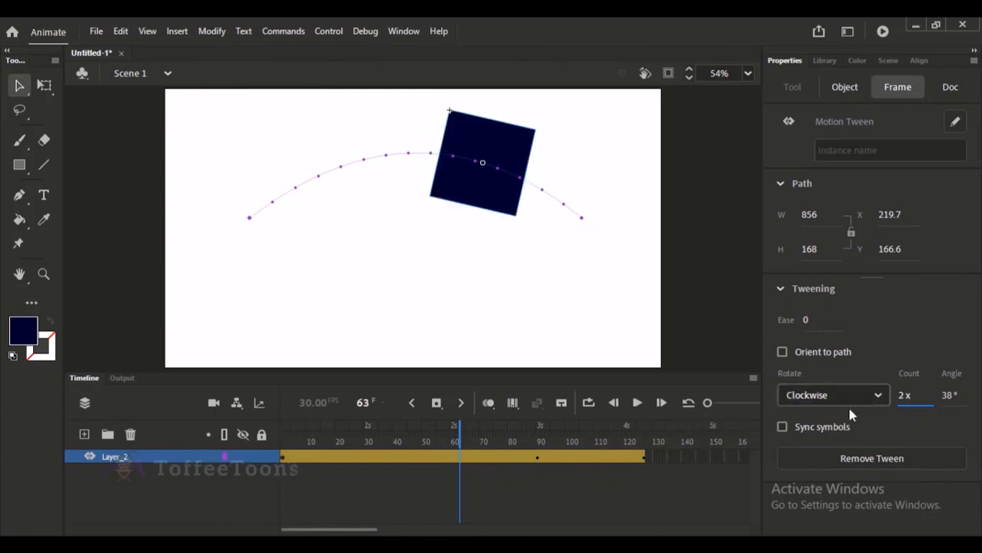
pyautogui.moveTo(460, 429); pyautogui.dragTo(205, 430)
pyautogui.press('Return')
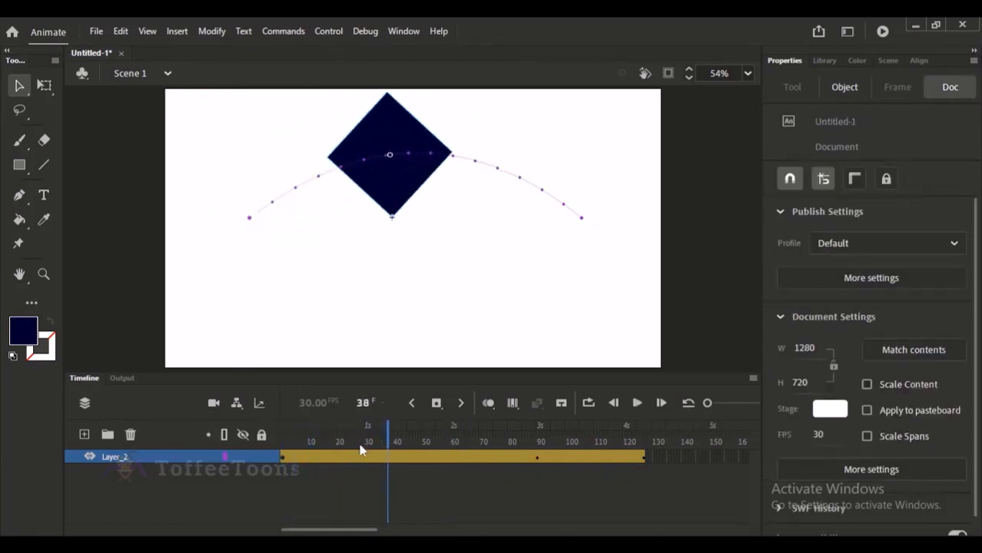
# Replay and scrub the animation from frame 1 to review the square's rotation along the arc.
pyautogui.moveTo(317, 436); pyautogui.dragTo(279, 429)
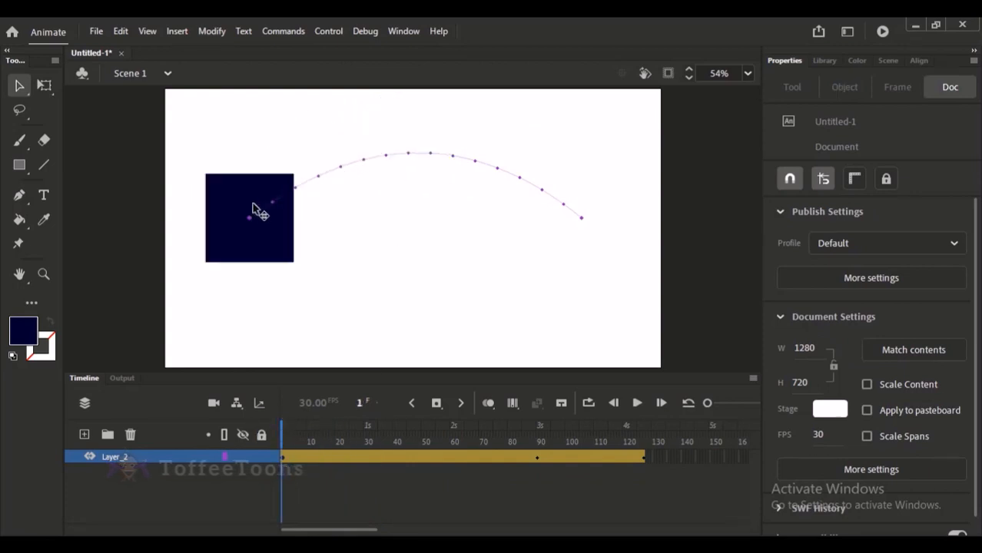
pyautogui.press('Return')
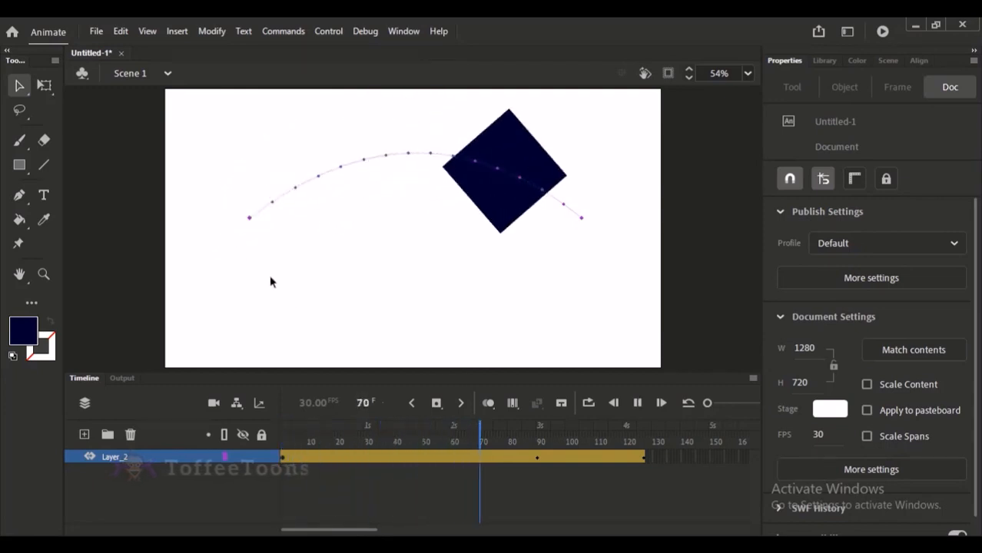
pyautogui.press('Return')
pyautogui.moveTo(395, 440); pyautogui.dragTo(232, 439)
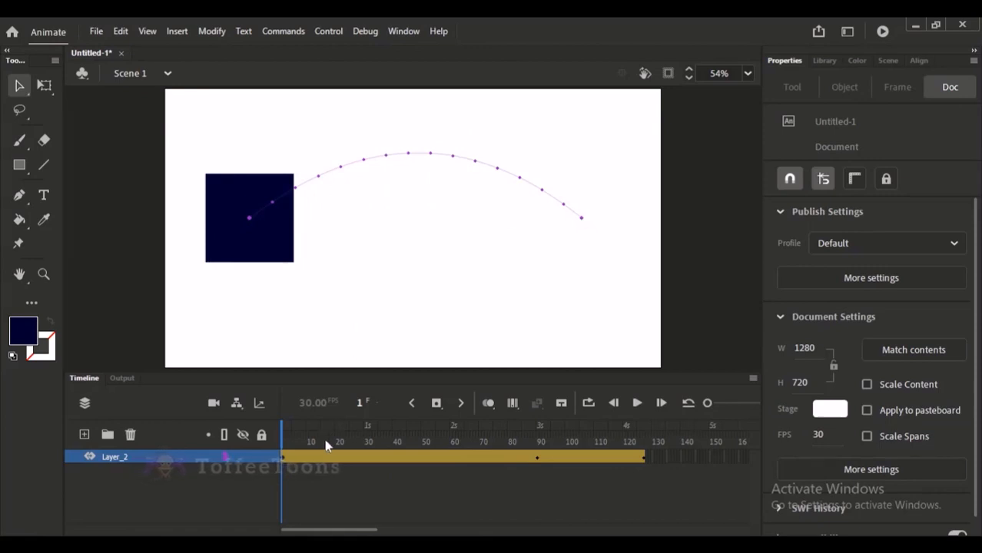
pyautogui.moveTo(326, 446)
pyautogui.mouseDown()
pyautogui.moveTo(550, 446)
pyautogui.moveTo(341, 445)
pyautogui.mouseUp()
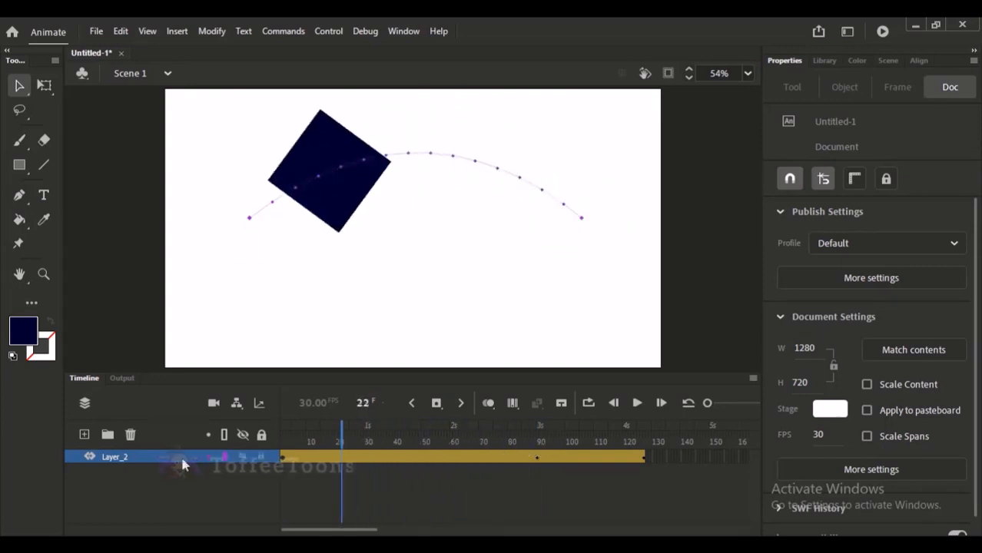
pyautogui.moveTo(225, 457); pyautogui.dragTo(178, 439)
pyautogui.press('Return')
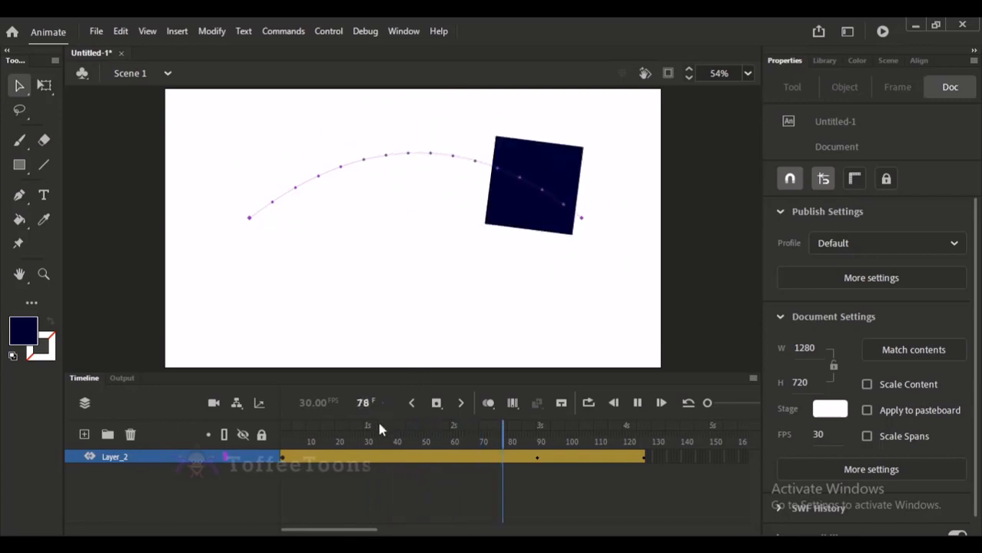
pyautogui.press('Return')
pyautogui.moveTo(359, 443); pyautogui.dragTo(243, 437)
# Add a new empty layer and delete the layer containing the tweened square.
pyautogui.click(92, 457)
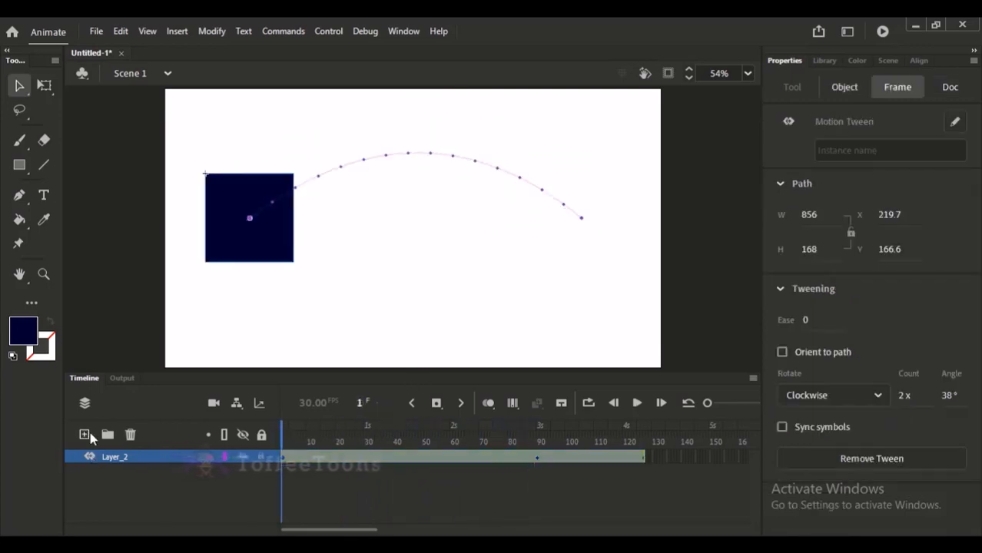
pyautogui.click(86, 436)
pyautogui.click(111, 470)
pyautogui.click(131, 435)
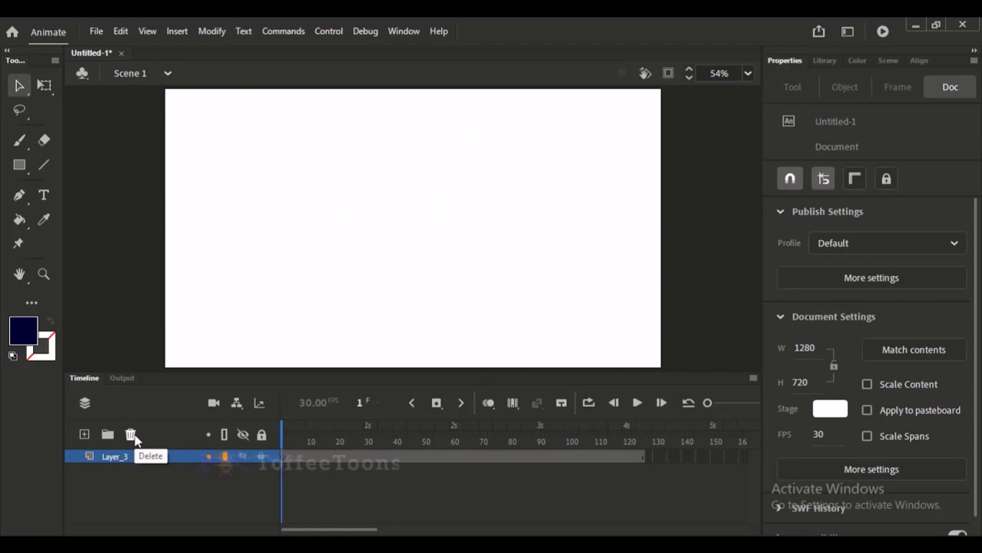
pyautogui.click(347, 436)
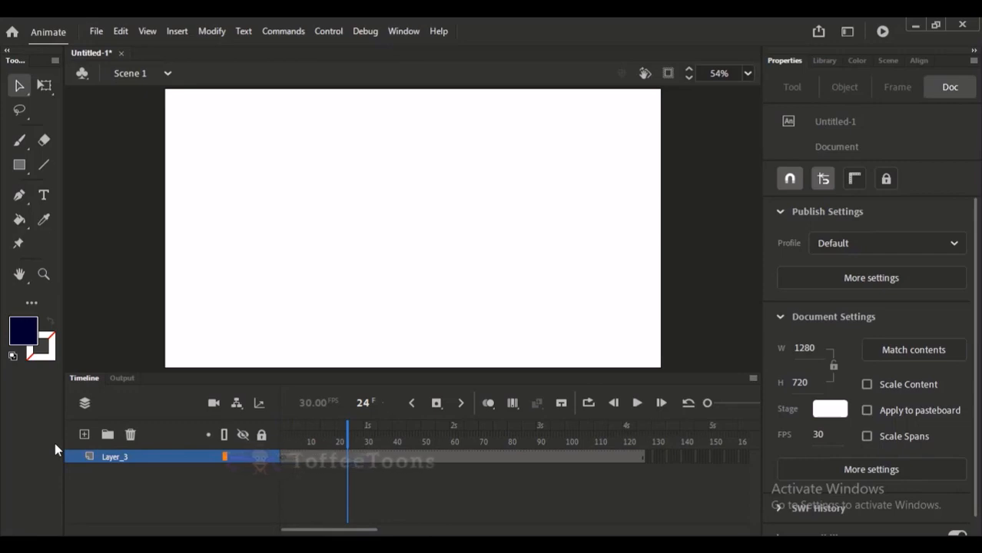
# Switch to the Google Meet call, admit the waiting participant and turn the microphone on.
pyautogui.hotkey('alt', 'Tab')
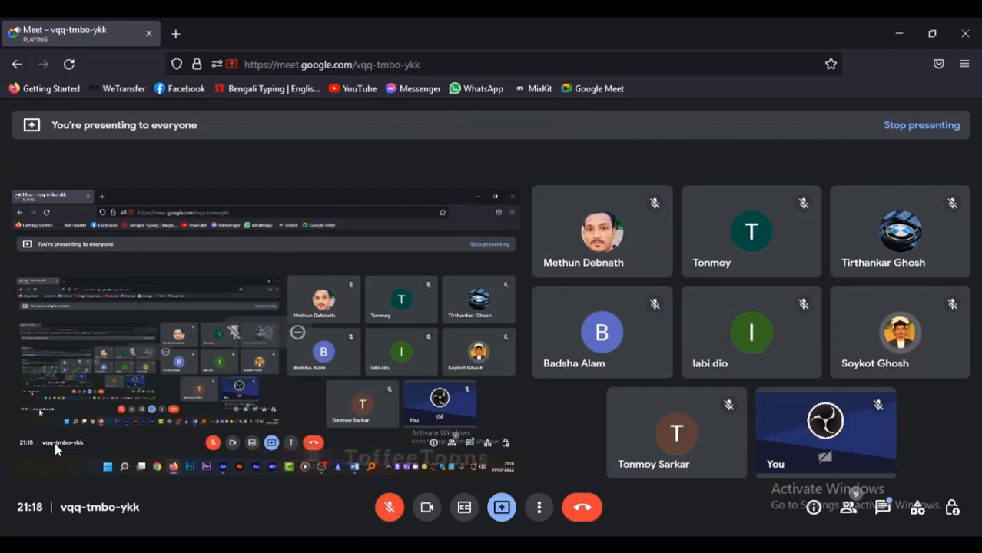
pyautogui.hotkey('ctrl', 'd')
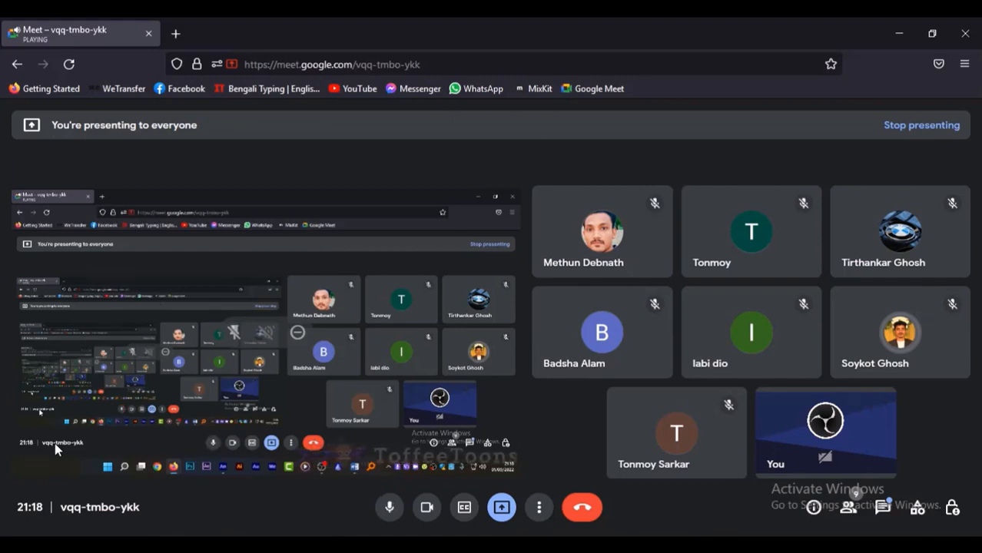
pyautogui.hotkey('ctrl', 'd')
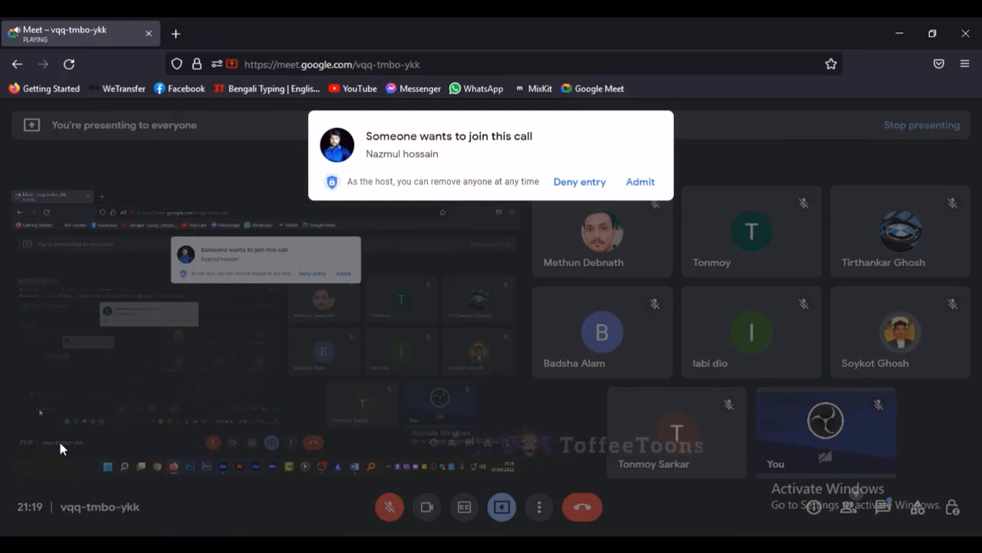
pyautogui.click(639, 182)
pyautogui.hotkey('ctrl', 'd')
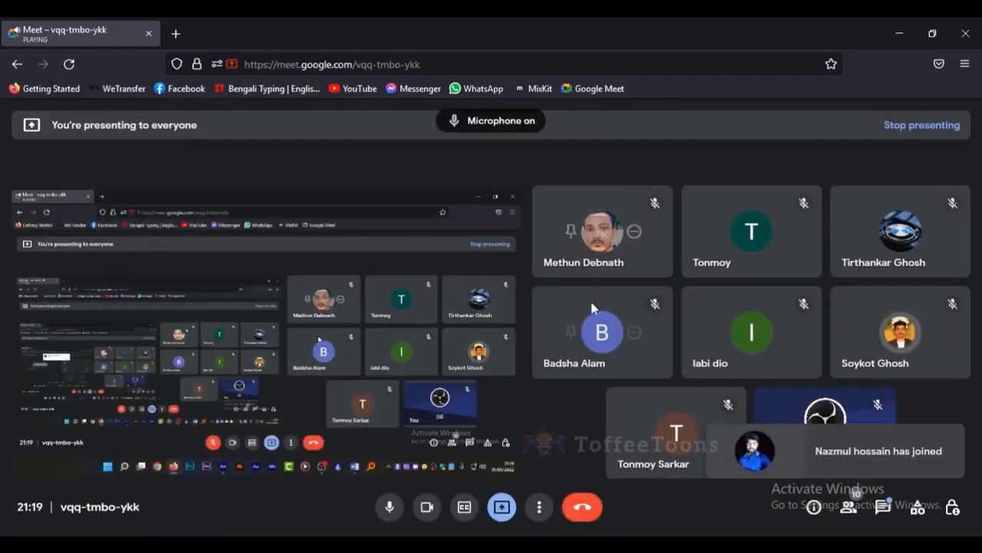
# Check the recording in OBS, return to Adobe Animate and dismiss the presenting notification.
pyautogui.click(598, 551)
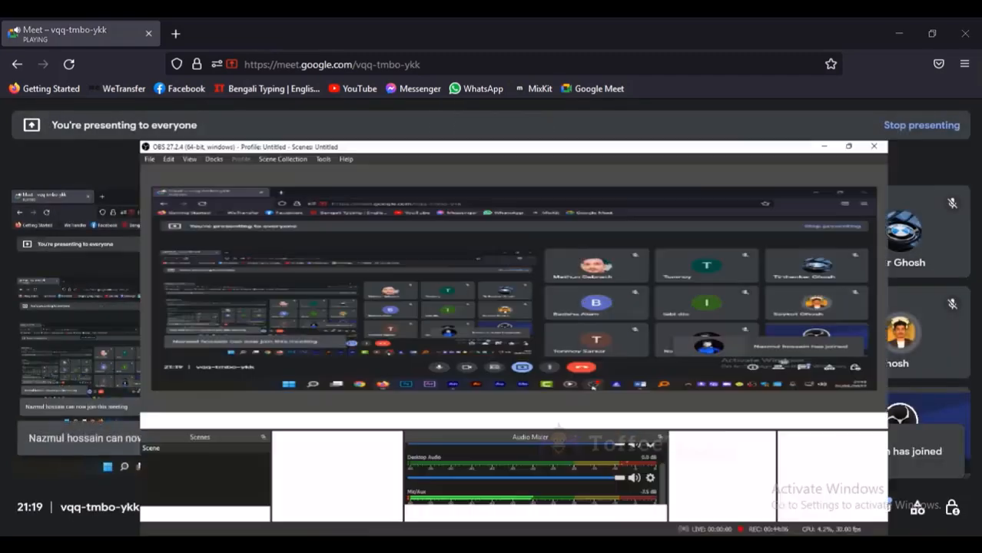
pyautogui.click(409, 551)
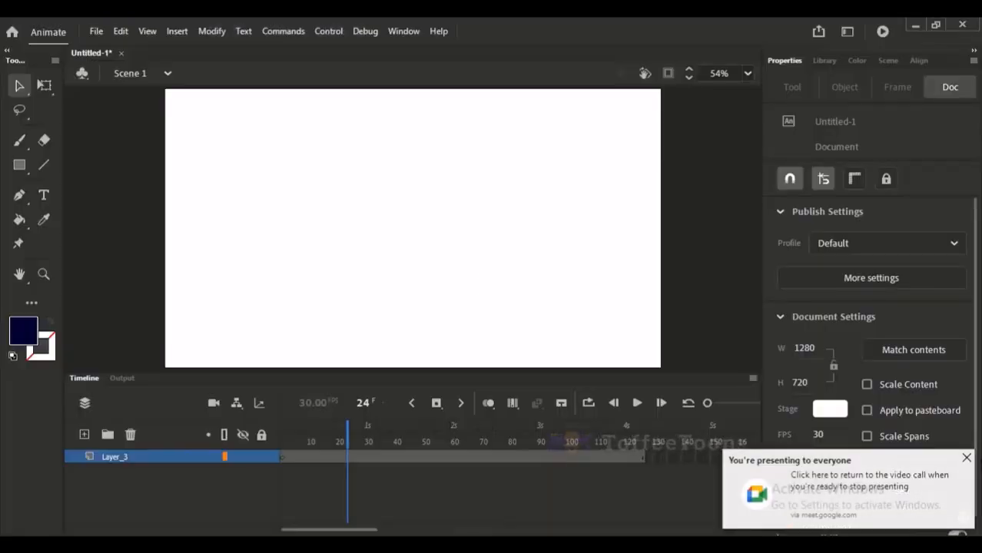
pyautogui.click(966, 459)
# Draw a dark blue rectangle about 221 by 249 px left of the stage's centre at frame 1.
pyautogui.moveTo(347, 437); pyautogui.dragTo(67, 428)
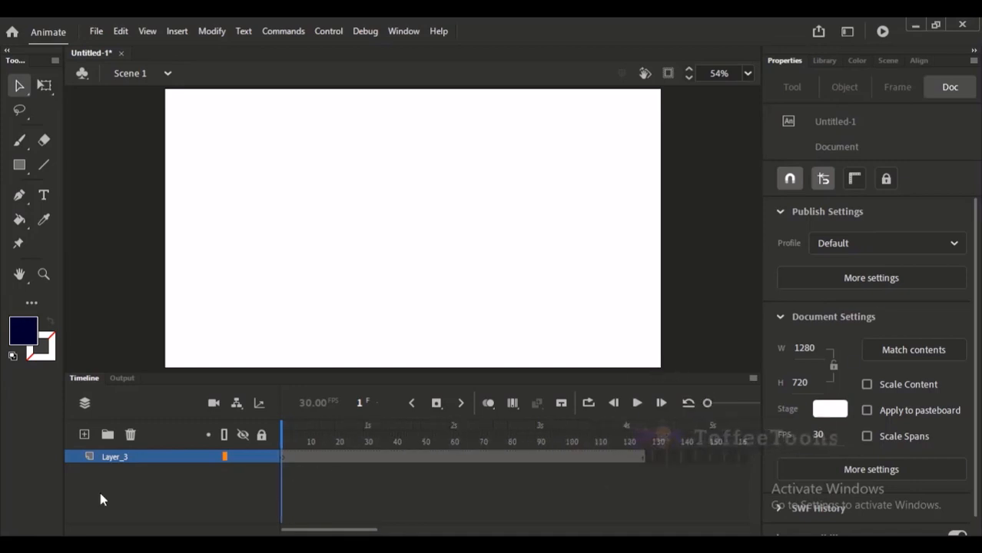
pyautogui.click(369, 458)
pyautogui.click(406, 460)
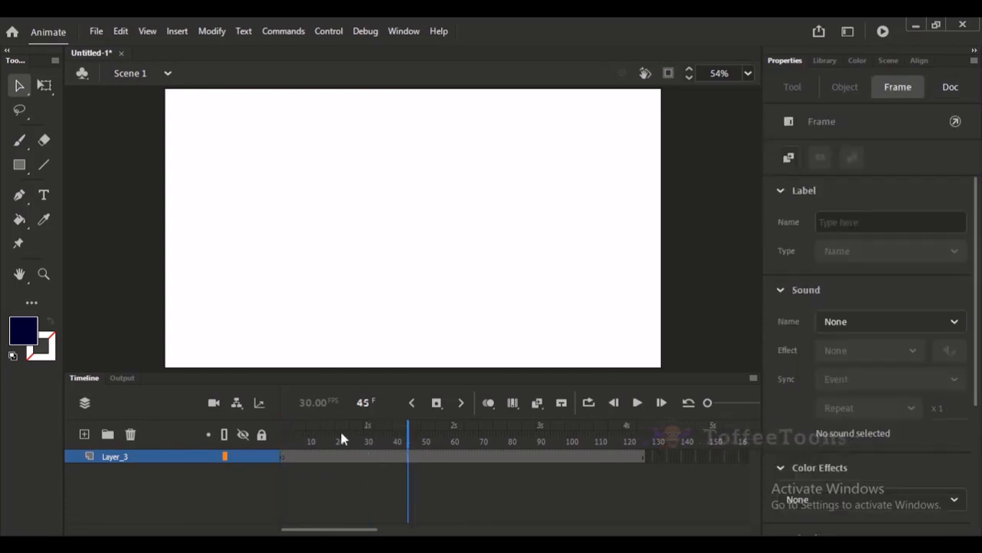
pyautogui.moveTo(342, 440)
pyautogui.mouseDown()
pyautogui.moveTo(357, 444)
pyautogui.moveTo(282, 444)
pyautogui.mouseUp()
pyautogui.click(19, 164)
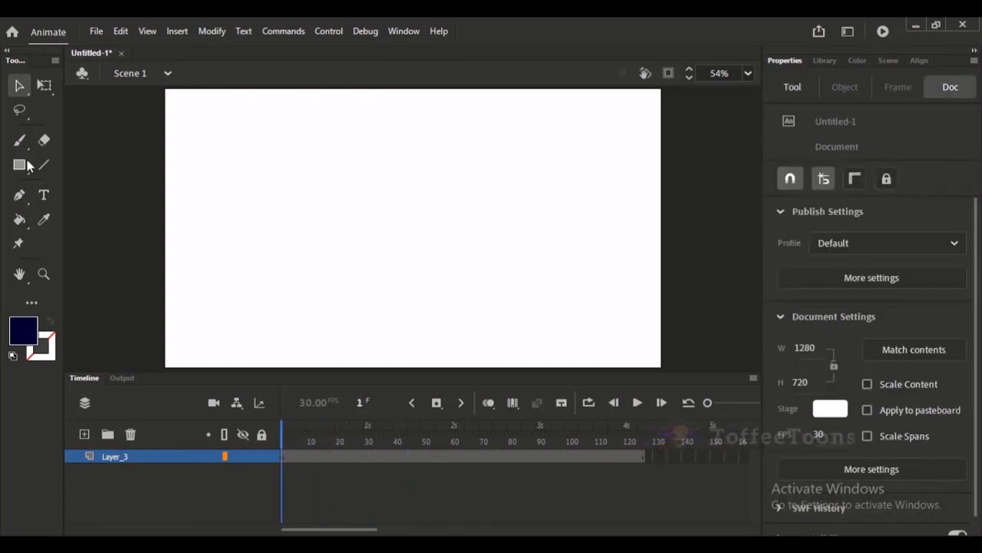
pyautogui.moveTo(299, 174); pyautogui.dragTo(386, 262)
pyautogui.press('v')
# Create a motion tween on the rectangle's layer, undo it and reapply it to compare the layer icons.
pyautogui.rightClick(435, 459)
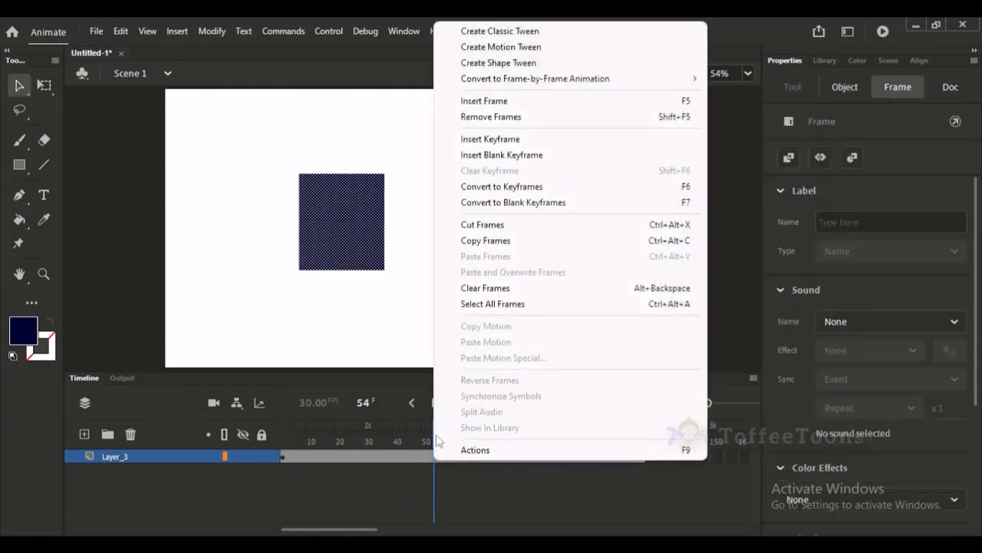
pyautogui.click(538, 48)
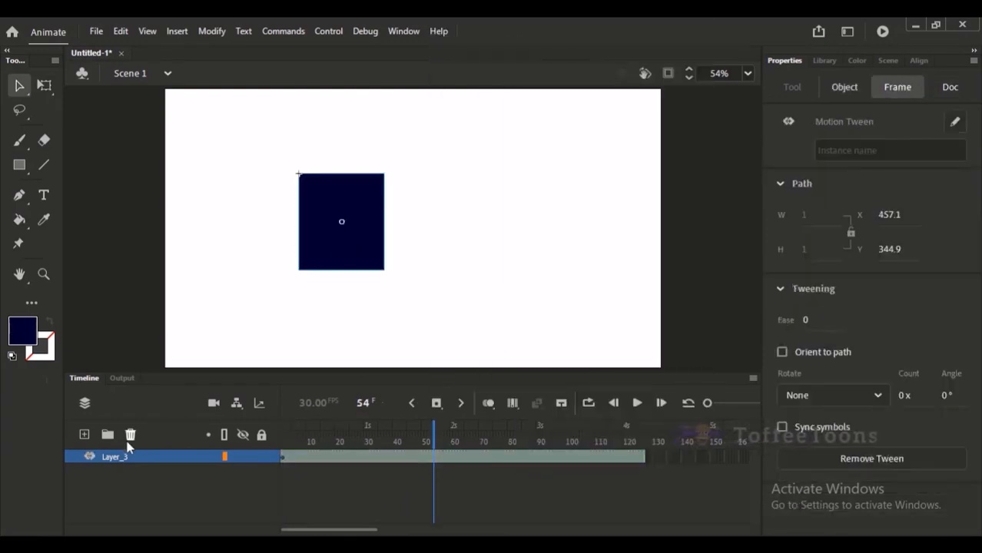
pyautogui.click(92, 462)
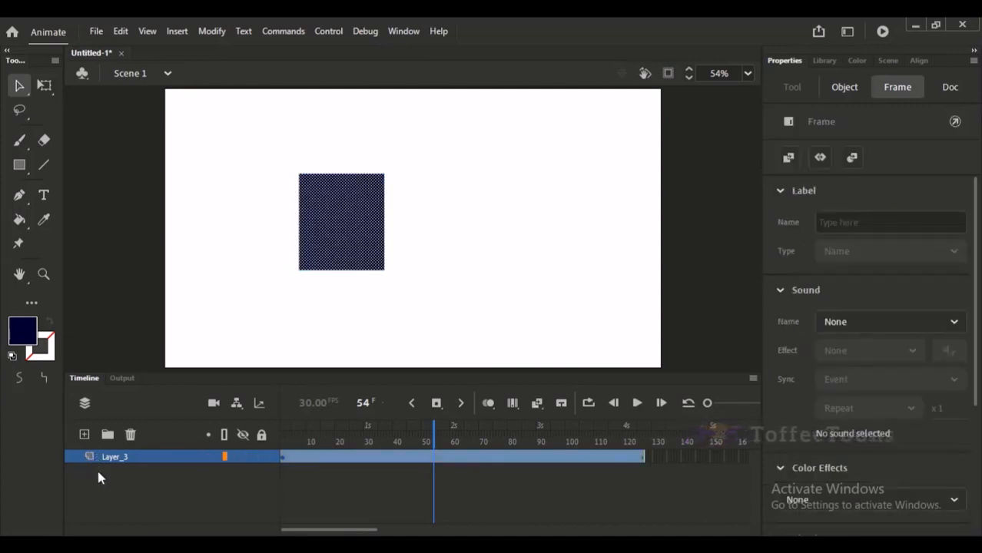
pyautogui.click(93, 460)
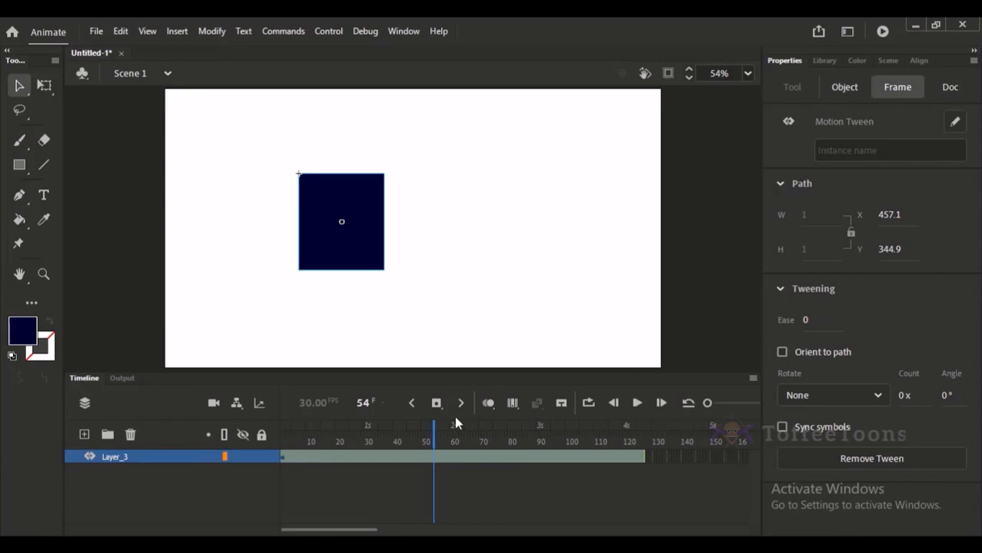
# Return to frame 1 and delete the rectangle symbol from the stage.
pyautogui.moveTo(454, 424); pyautogui.dragTo(282, 427)
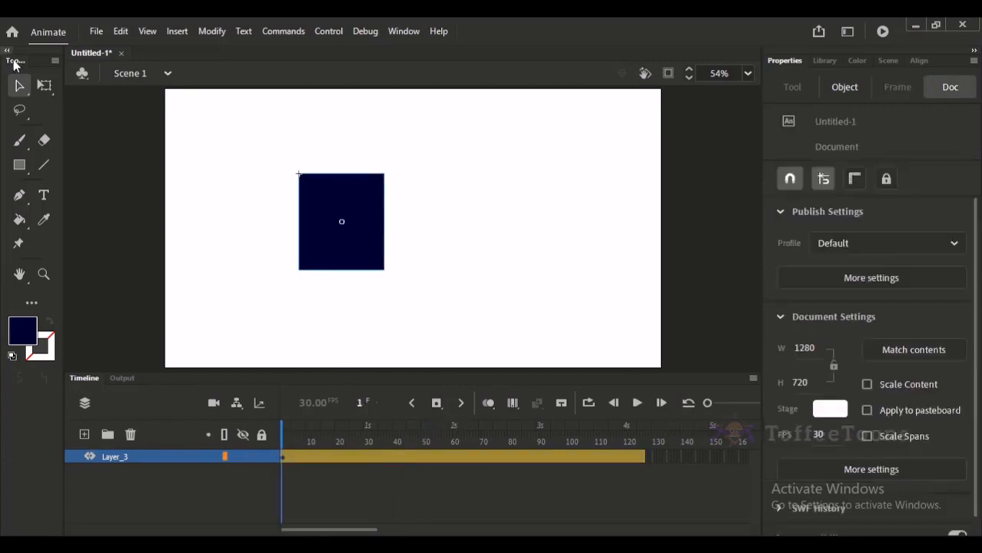
pyautogui.moveTo(246, 147); pyautogui.dragTo(429, 318)
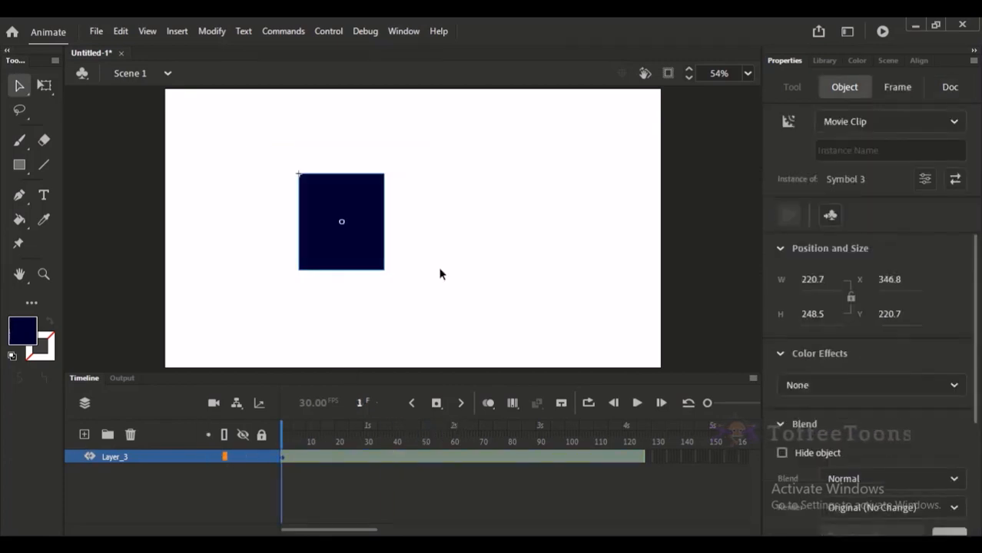
pyautogui.press('Delete')
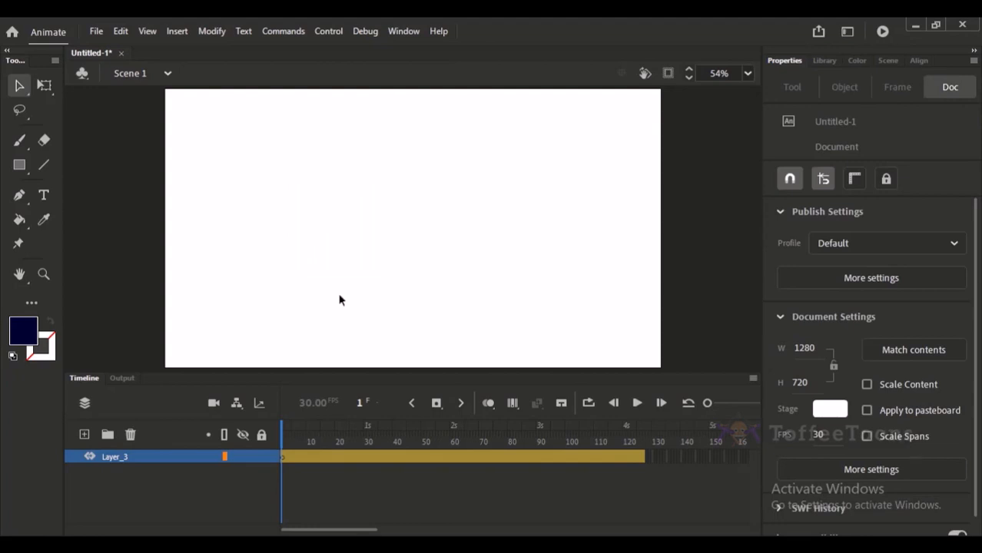
# Add a fresh empty layer and delete the emptied motion tween layer beneath it.
pyautogui.click(113, 458)
pyautogui.click(85, 434)
pyautogui.click(110, 470)
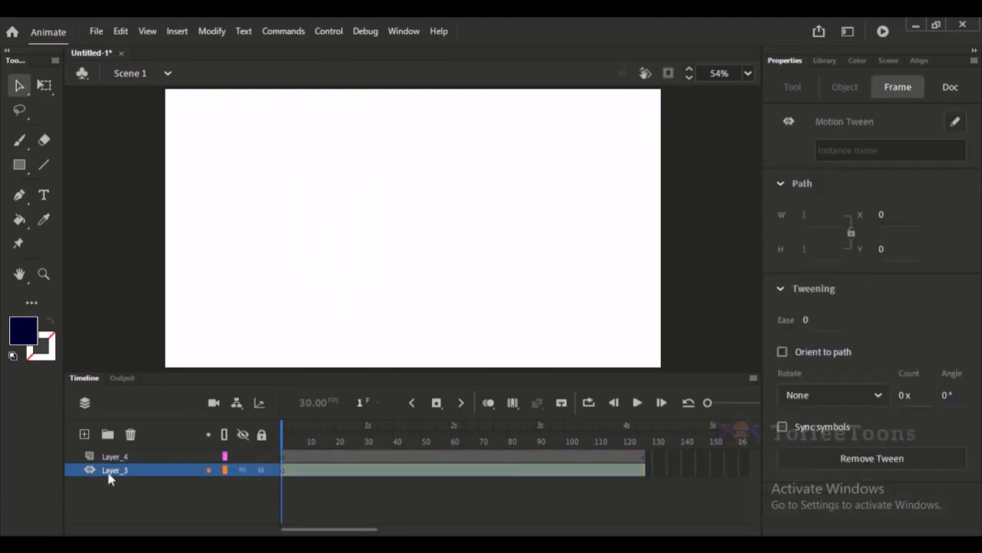
pyautogui.click(130, 436)
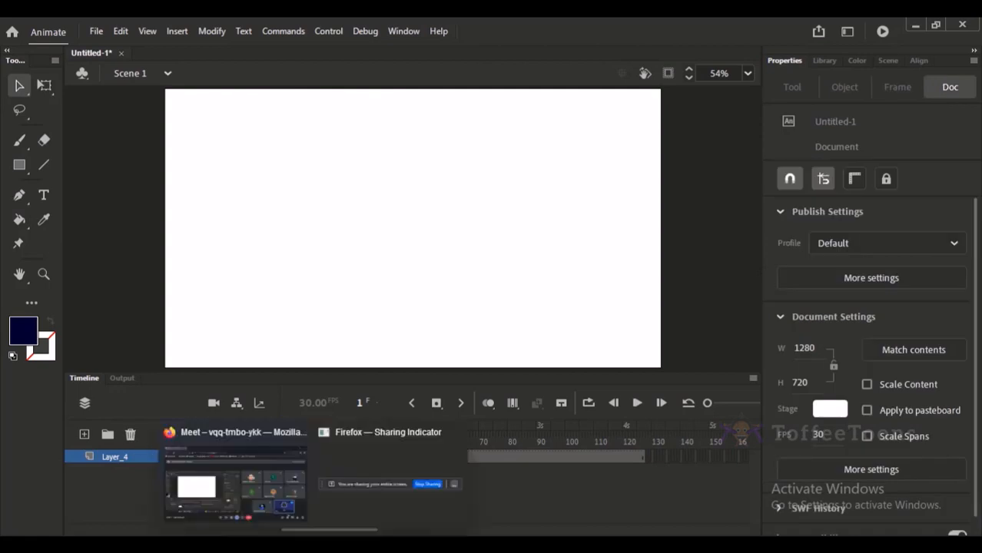
# Switch to the Google Meet call to check on the class and return to Animate.
pyautogui.click(272, 472)
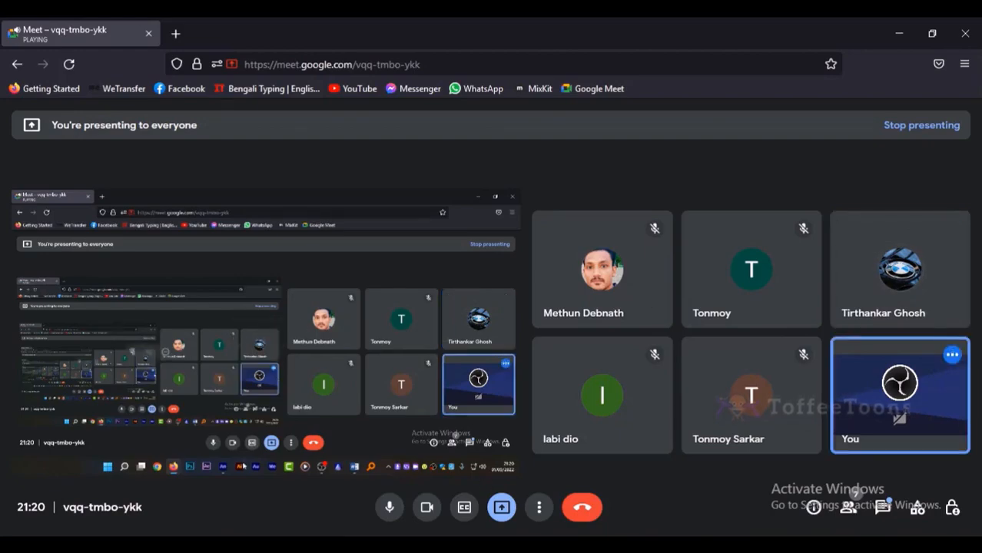
pyautogui.click(410, 552)
# Draw a circle with a teal fill and black stroke left of the stage's centre with the Oval tool.
pyautogui.click(21, 164)
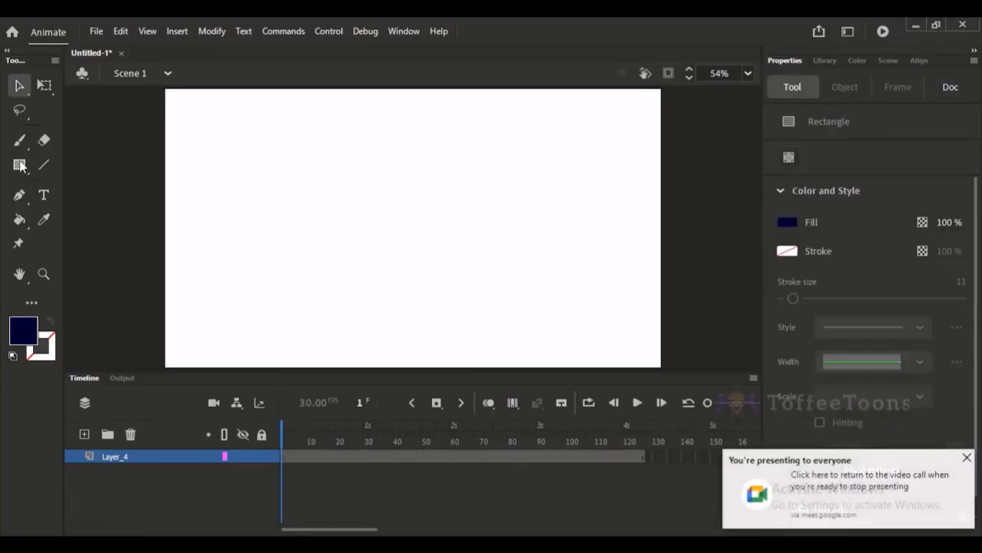
pyautogui.click(31, 166)
pyautogui.click(63, 208)
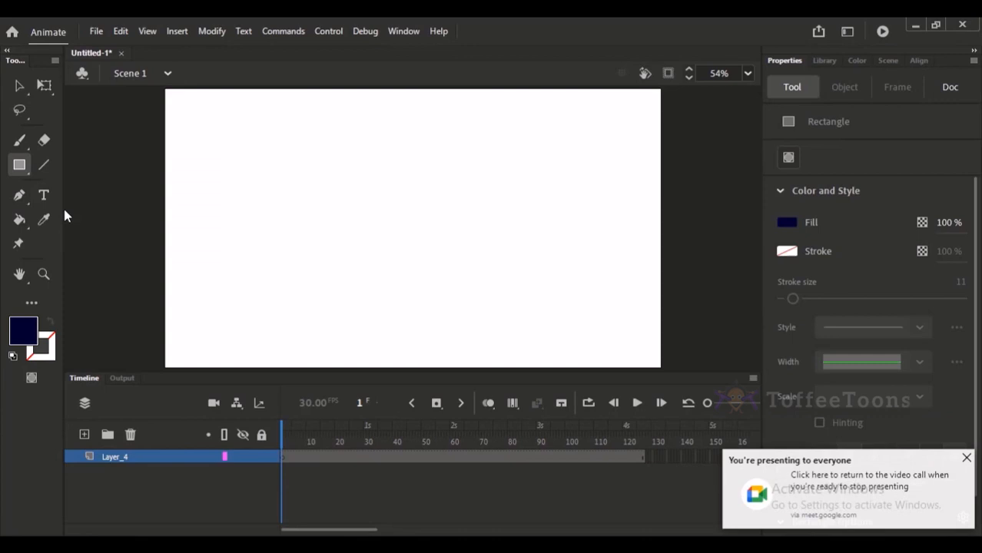
pyautogui.click(23, 330)
pyautogui.click(181, 207)
pyautogui.click(34, 335)
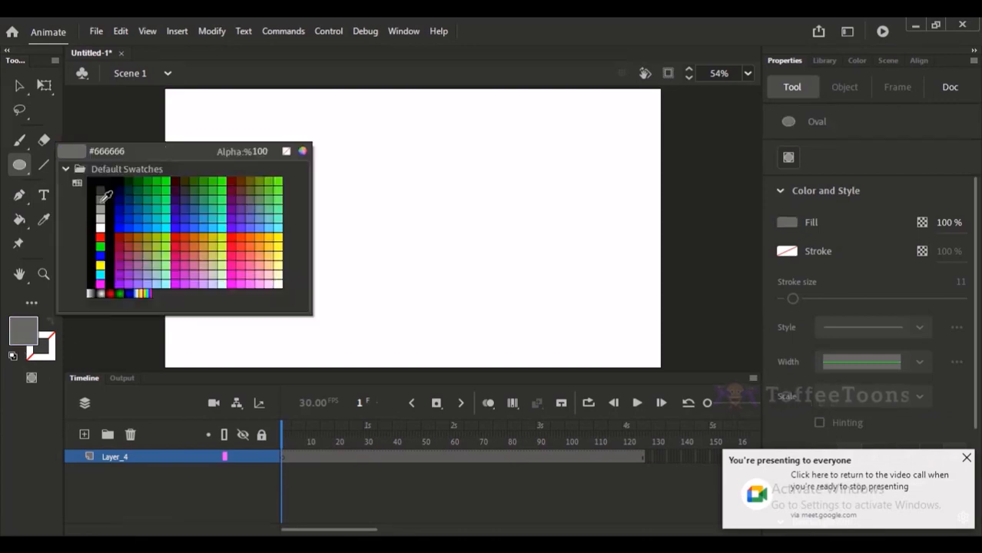
pyautogui.click(139, 199)
pyautogui.click(40, 346)
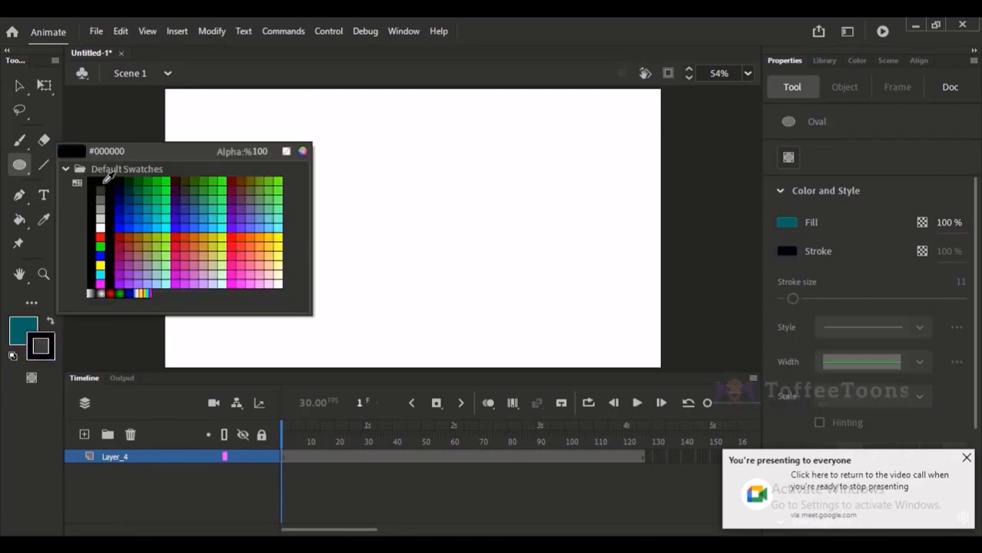
pyautogui.click(101, 182)
pyautogui.moveTo(279, 155); pyautogui.dragTo(408, 283)
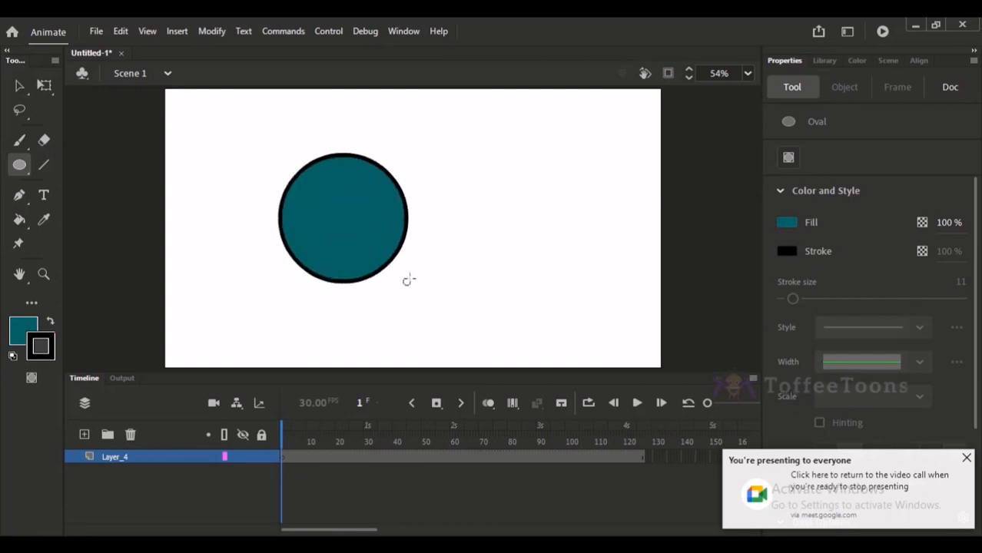
# Try to create a shape tween on the circle's layer without an end keyframe.
pyautogui.click(19, 86)
pyautogui.rightClick(433, 456)
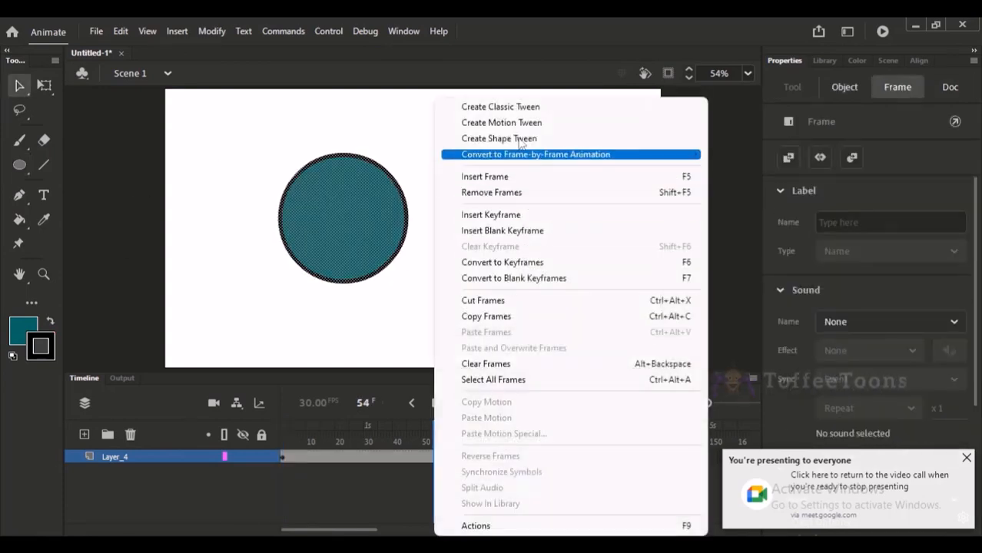
pyautogui.click(507, 139)
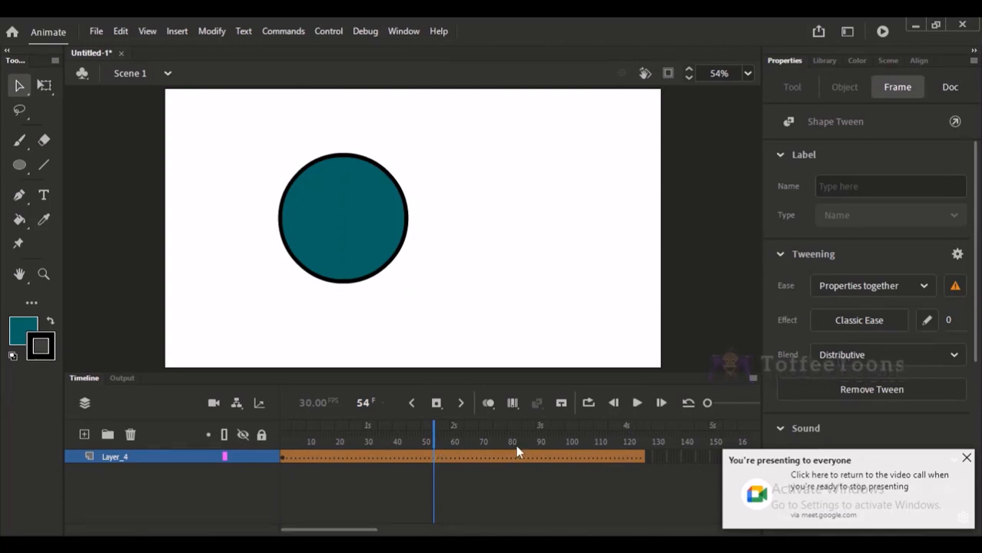
# Insert a keyframe at frame 67 and move the circle to the right on the stage there.
pyautogui.click(471, 457)
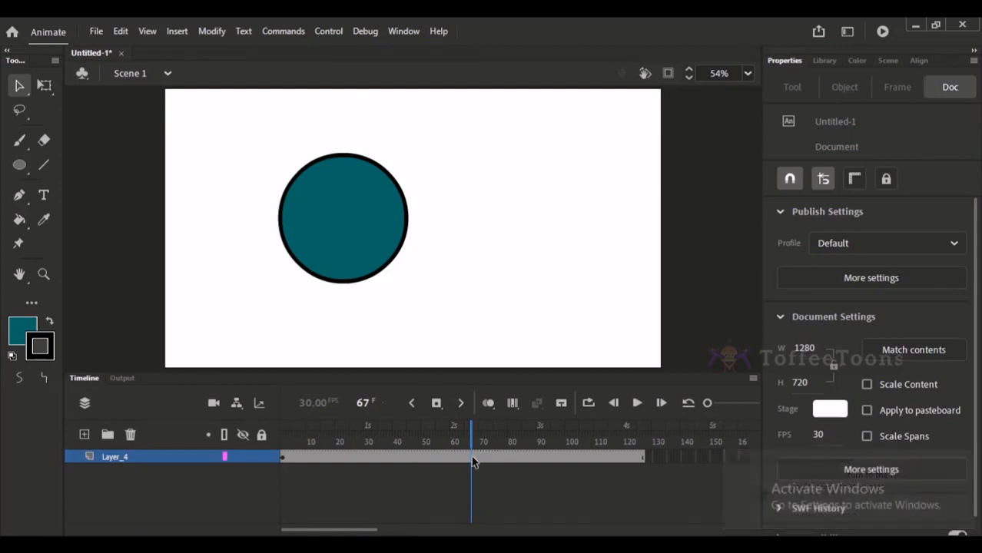
pyautogui.click(472, 459)
pyautogui.moveTo(306, 180); pyautogui.dragTo(475, 182)
# Create a shape tween between the keyframes at frames 1 and 67 and return to frame 1.
pyautogui.click(395, 457)
pyautogui.rightClick(395, 459)
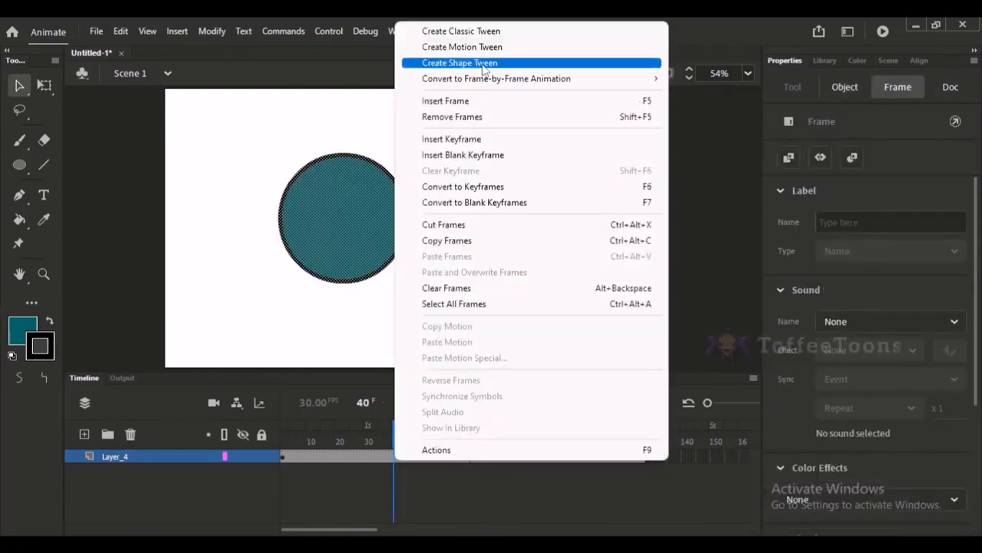
pyautogui.click(483, 66)
pyautogui.moveTo(393, 434); pyautogui.dragTo(264, 431)
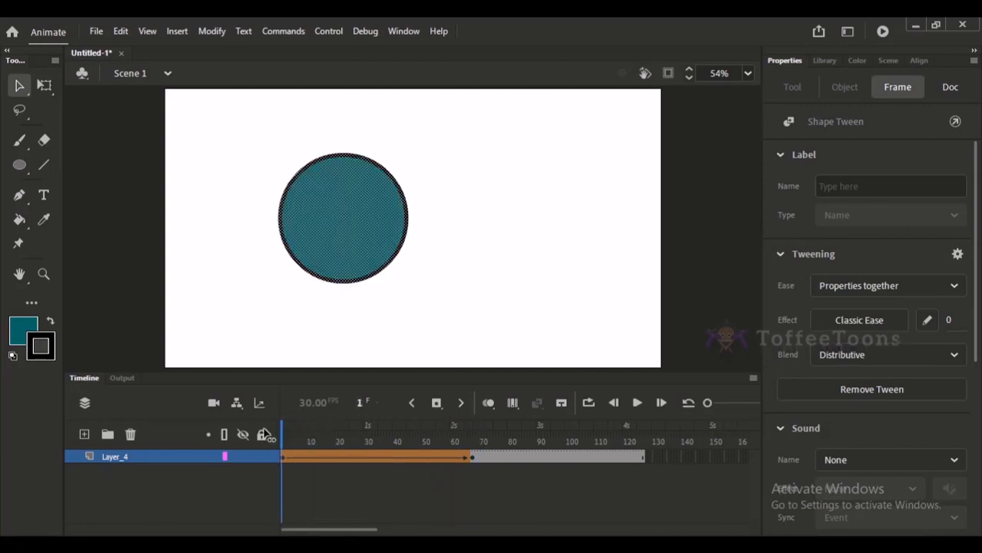
# Check the participants in the Google Meet call and go back to the shape tween in Animate.
pyautogui.moveTo(311, 544)
pyautogui.click(290, 473)
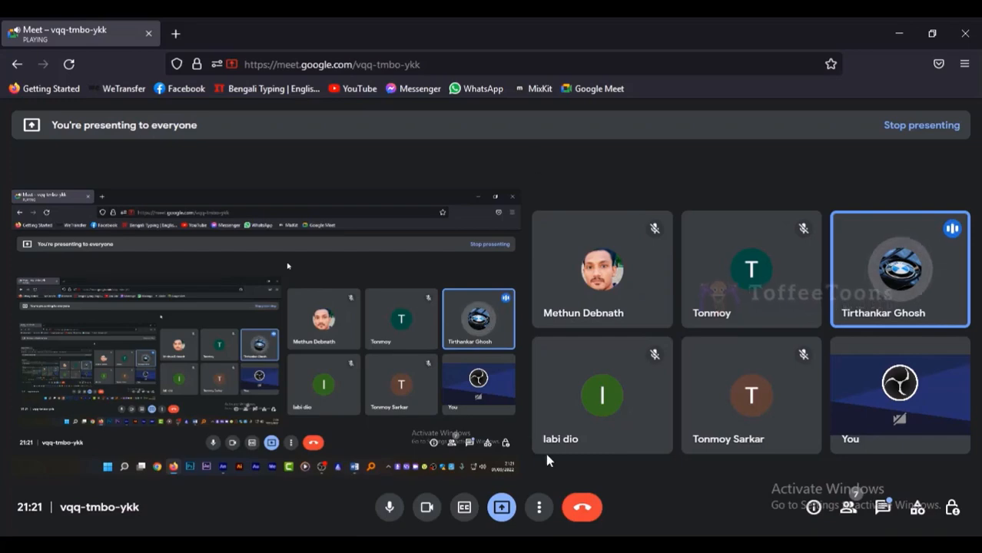
pyautogui.hotkey('alt', 'Tab')
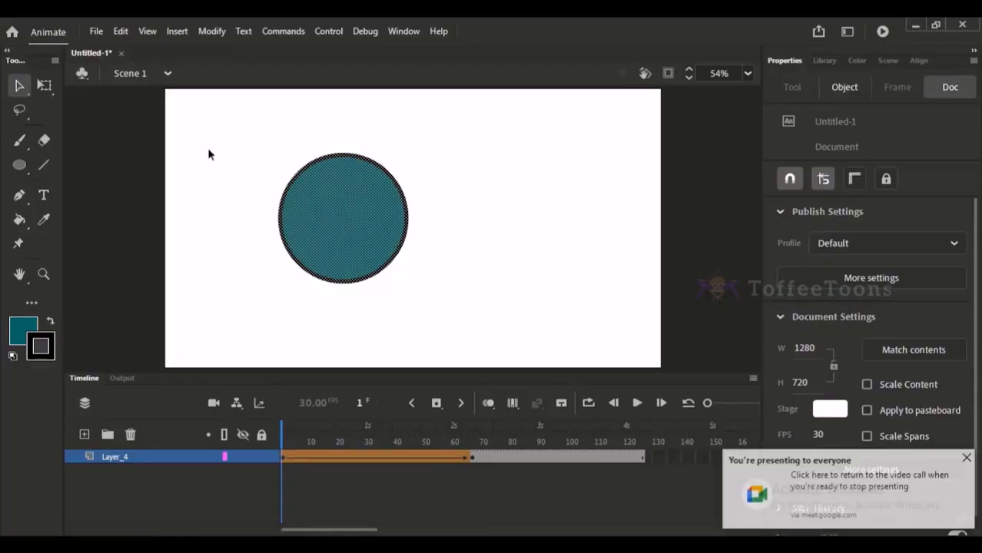
# Replace the circle at frame 67 with a teal, black-outlined rectangle near the stage's centre.
pyautogui.click(471, 457)
pyautogui.press('Delete')
pyautogui.click(20, 163)
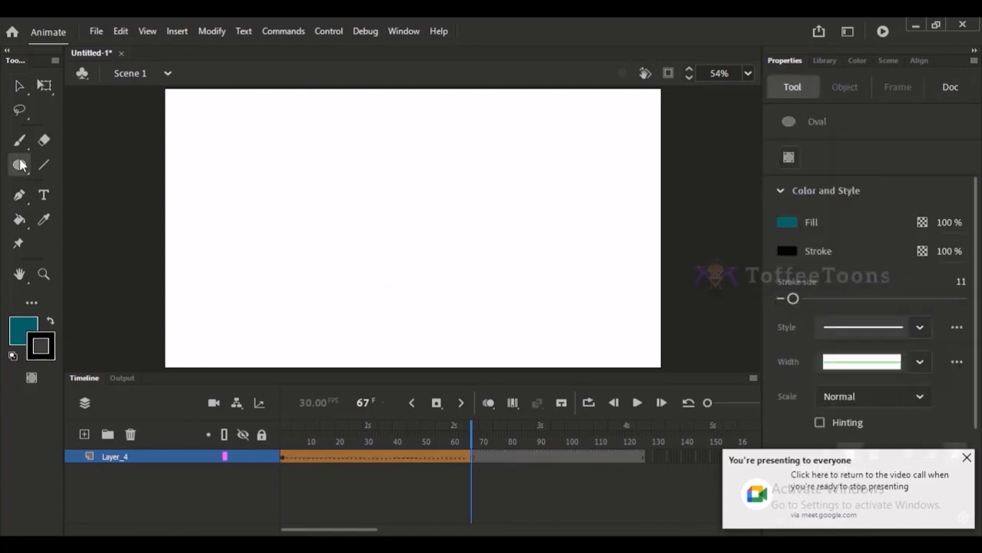
pyautogui.click(27, 166)
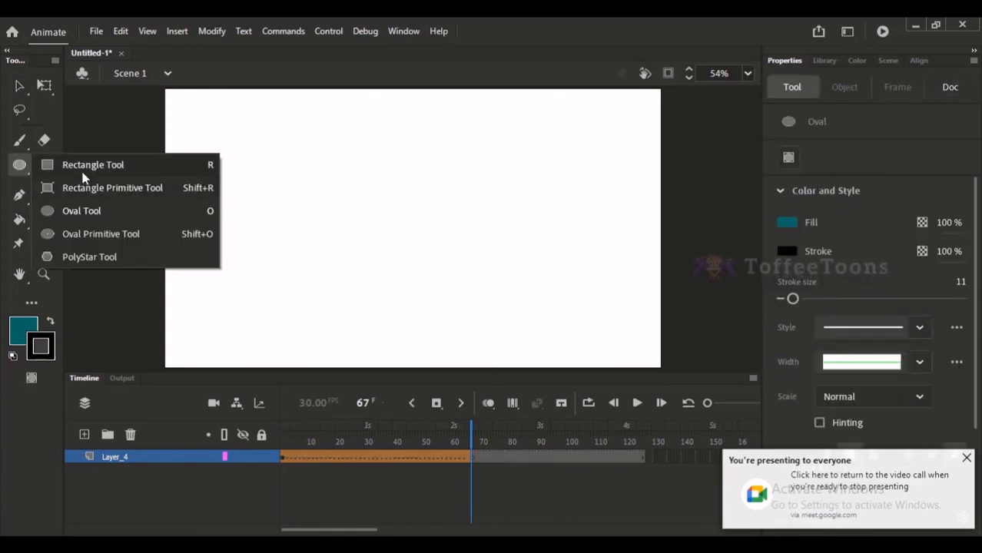
pyautogui.click(90, 165)
pyautogui.moveTo(352, 166); pyautogui.dragTo(484, 283)
pyautogui.click(19, 86)
# Scrub back to frame 1 and play the circle-to-rectangle shape tween.
pyautogui.click(416, 441)
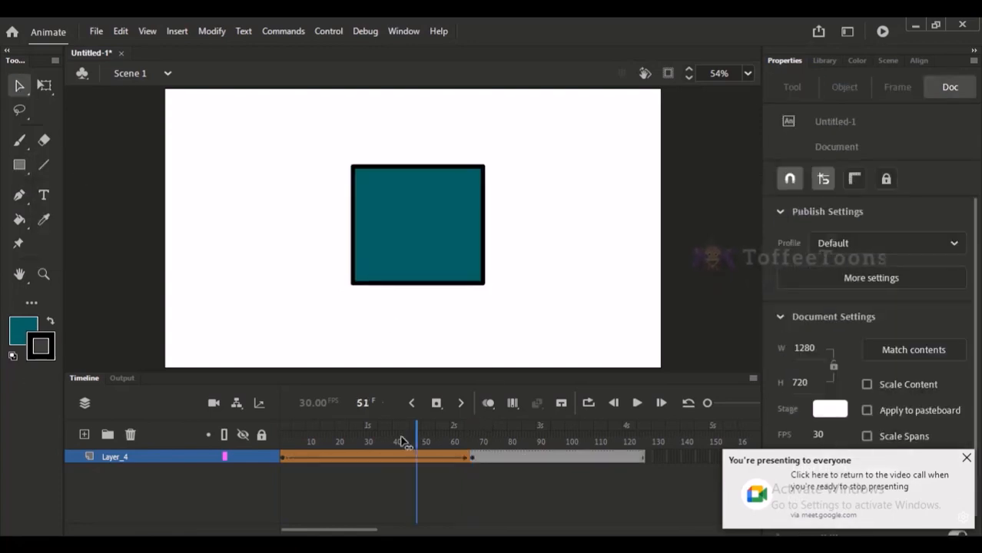
pyautogui.moveTo(401, 438); pyautogui.dragTo(269, 439)
pyautogui.press('Return')
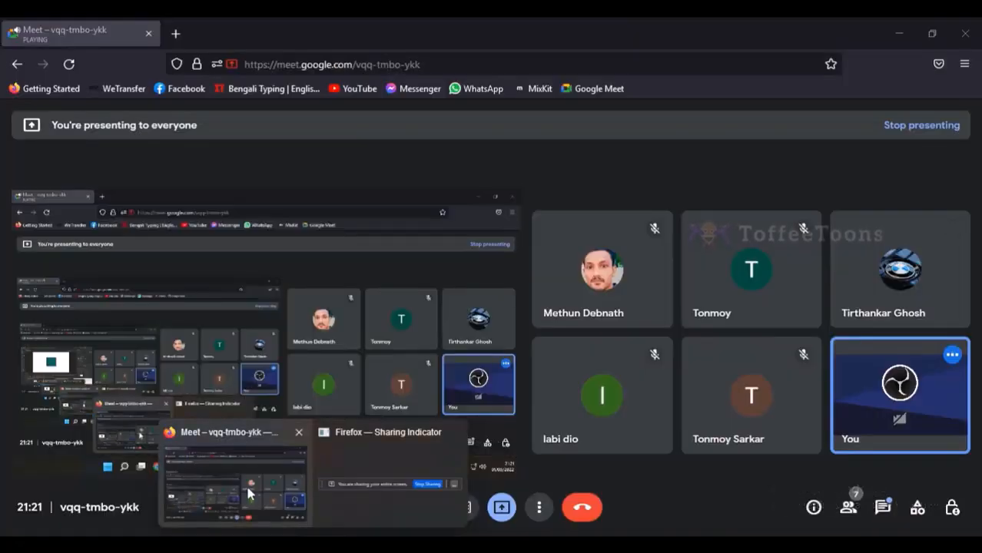
# Switch to the Google Meet call, mute and unmute the microphone, and admit the waiting participant.
pyautogui.click(246, 483)
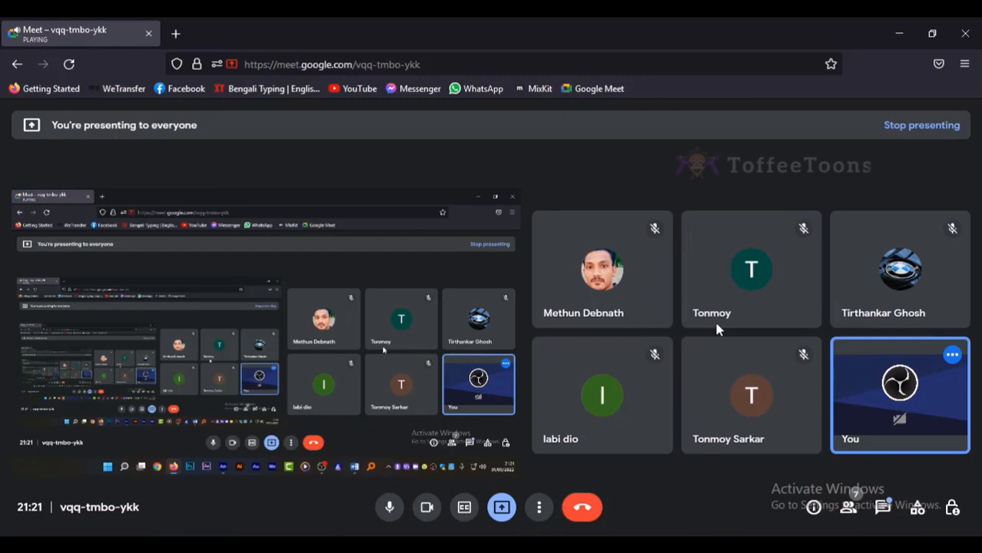
pyautogui.hotkey('ctrl', 'd')
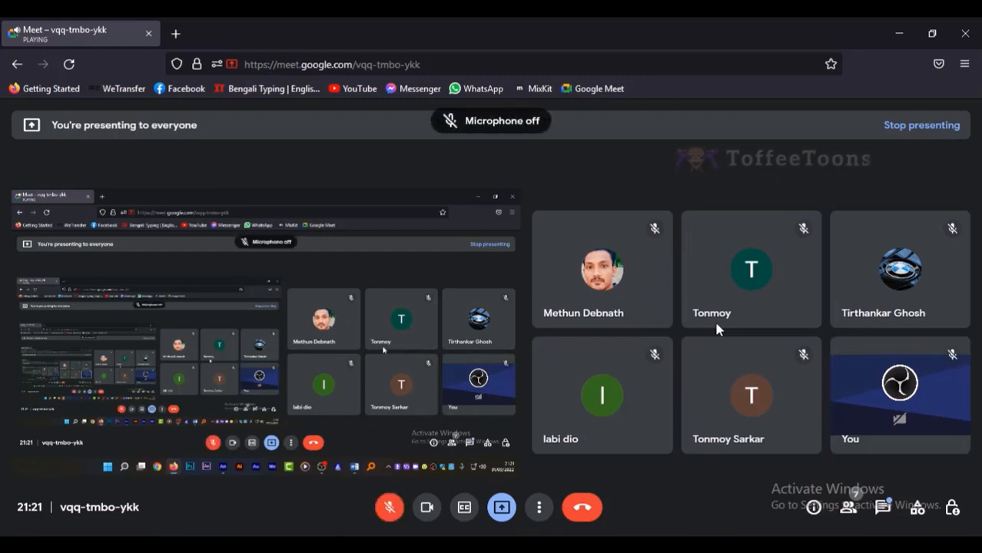
pyautogui.hotkey('ctrl', 'd')
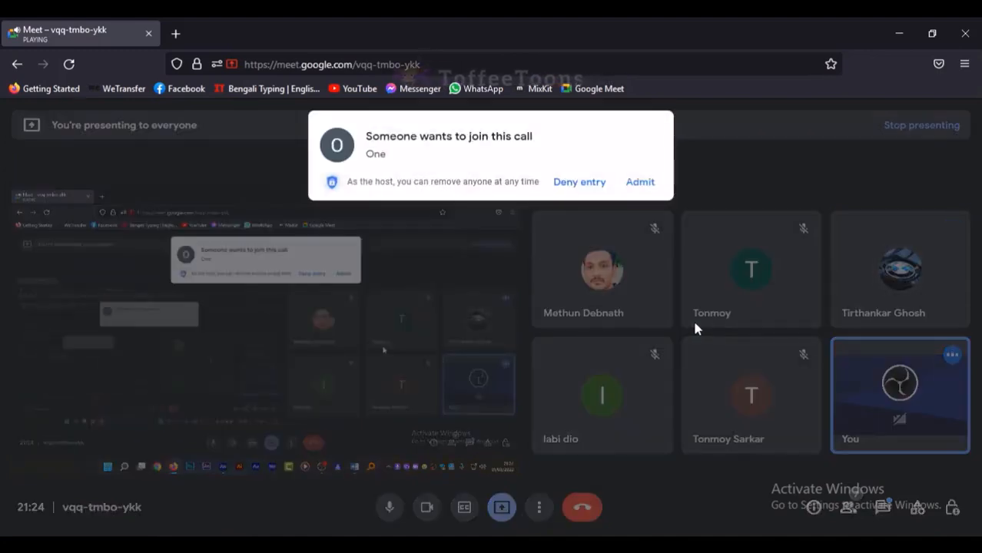
pyautogui.click(640, 182)
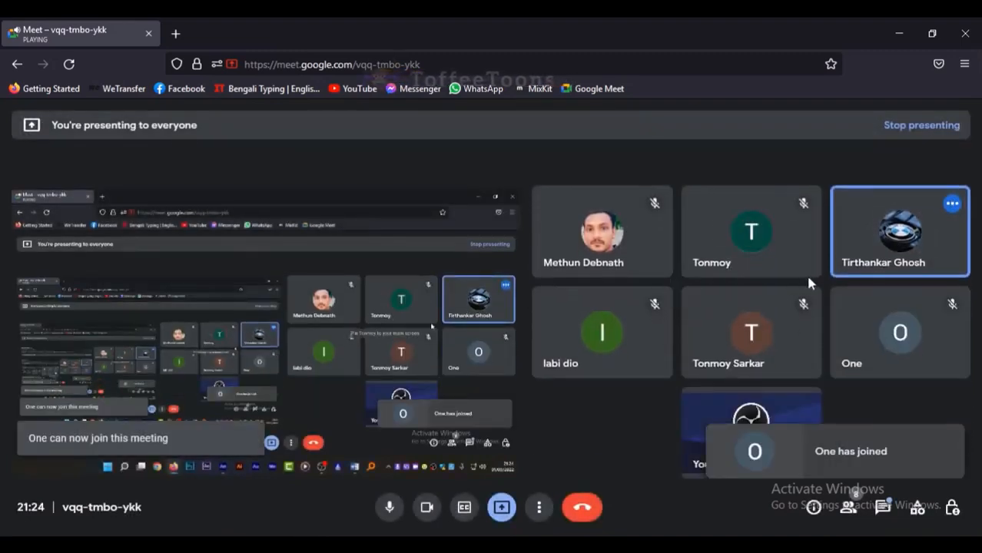